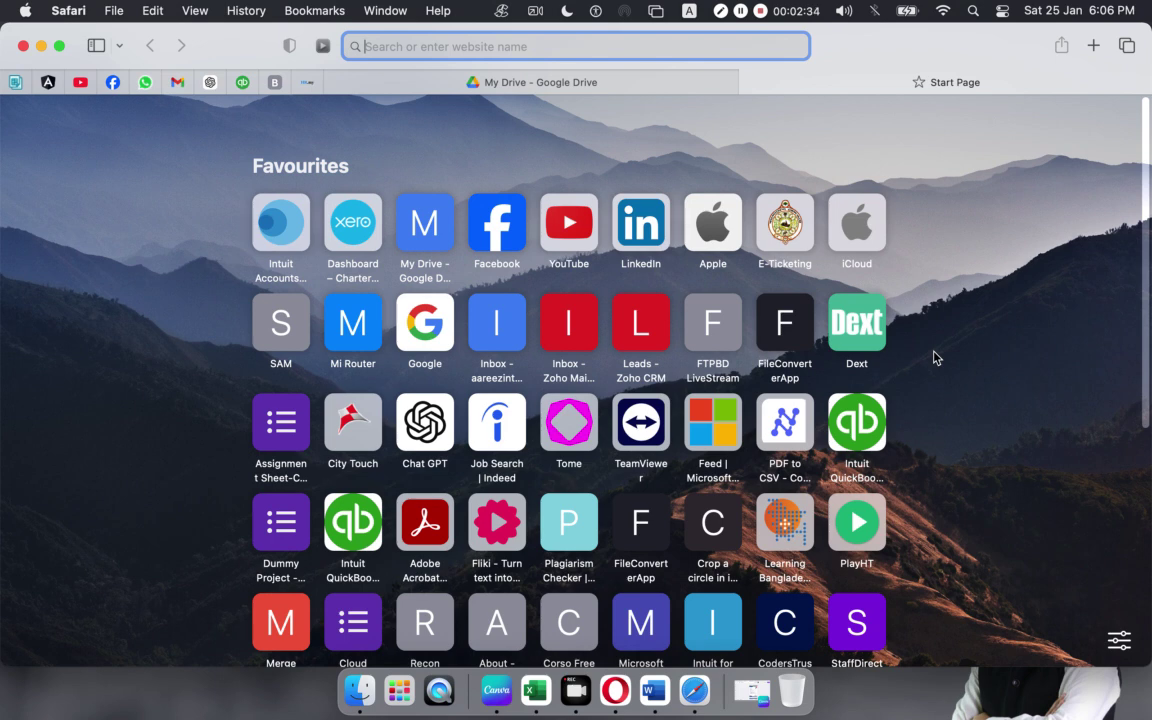
click(935, 357)
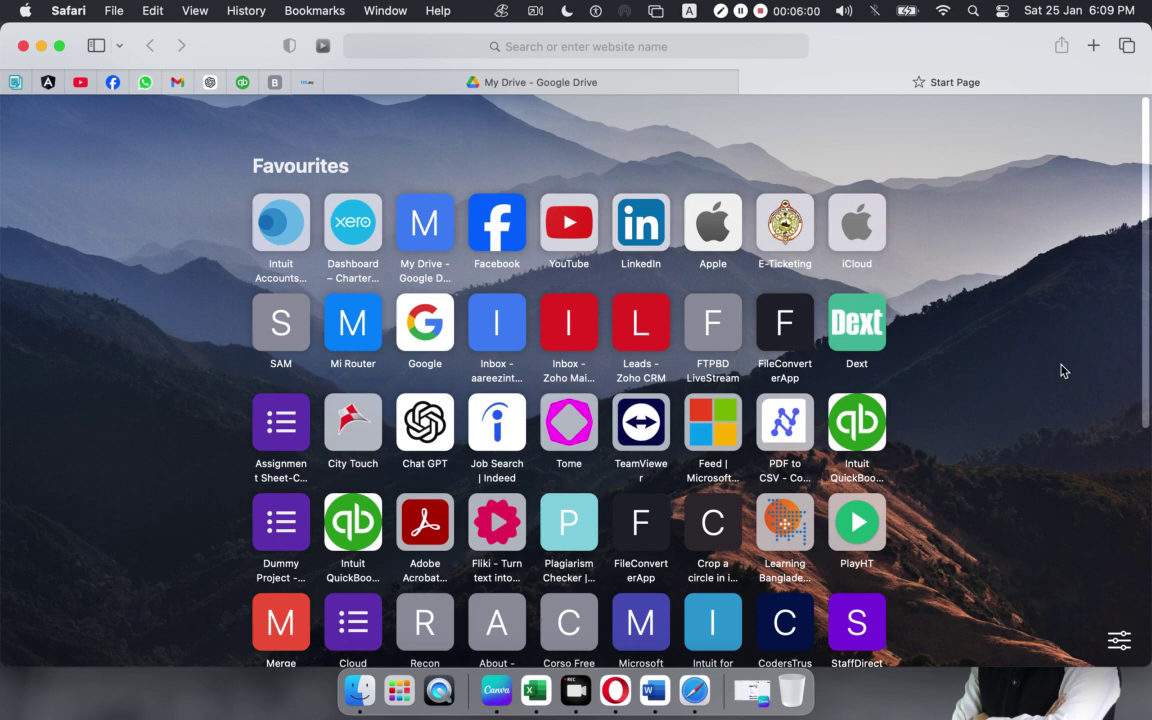
click(574, 48)
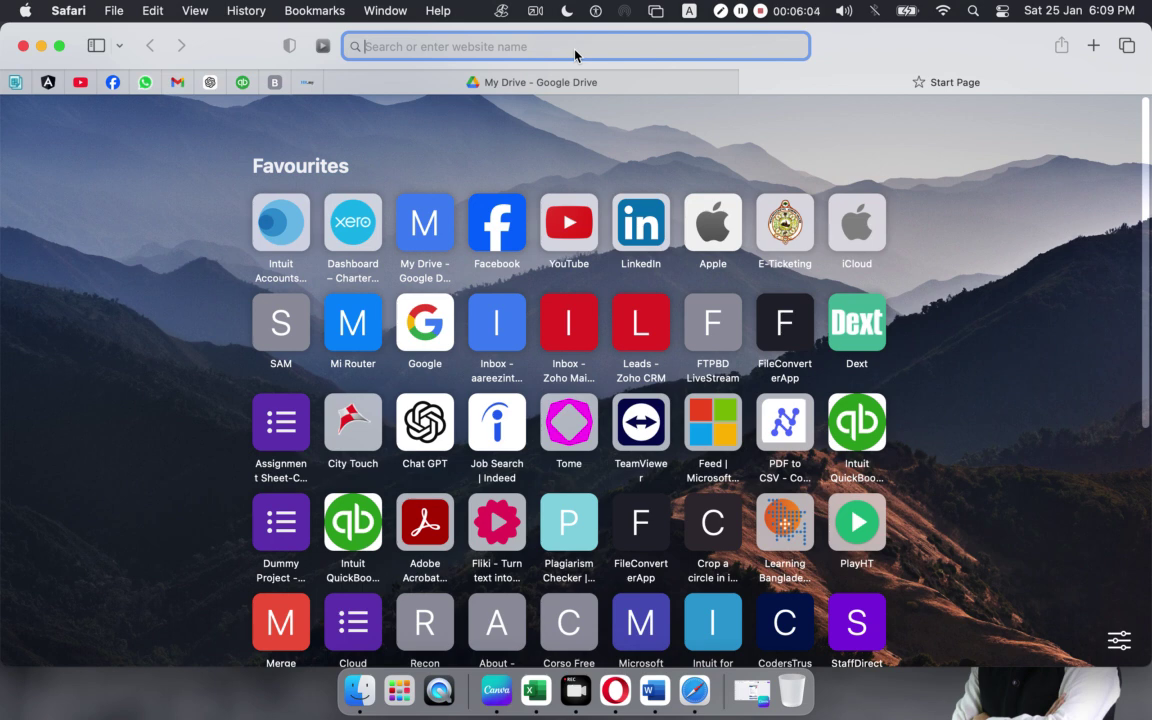
text(www)
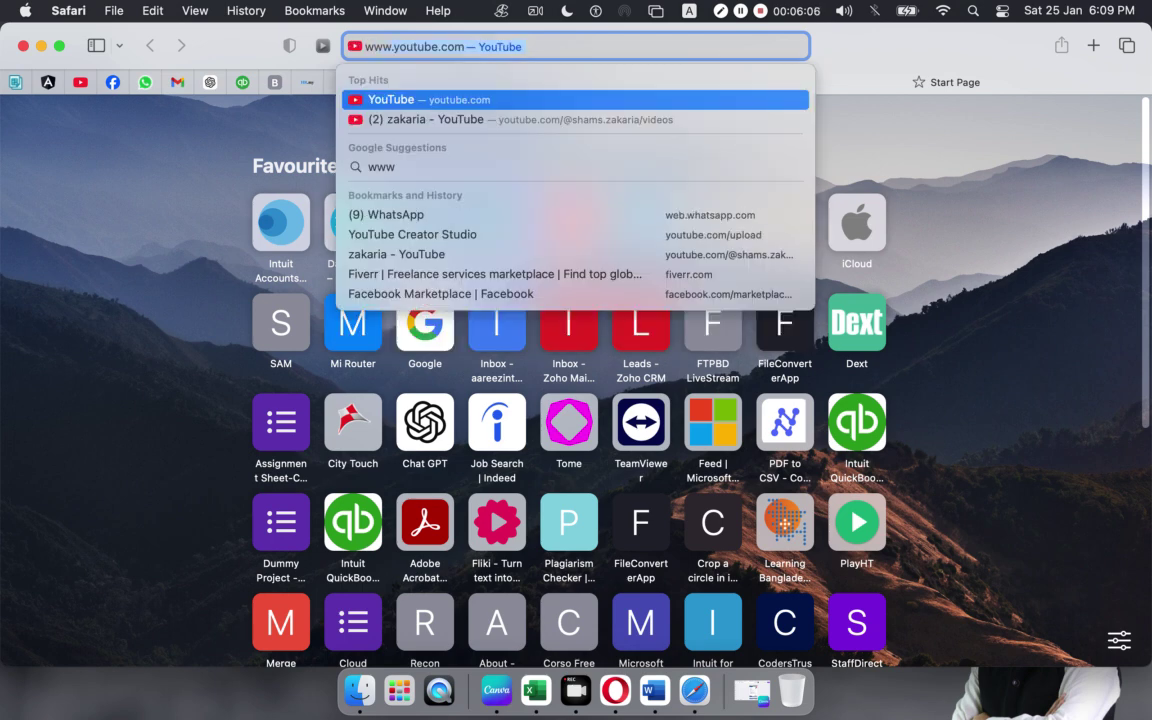
text(.quickbooks)
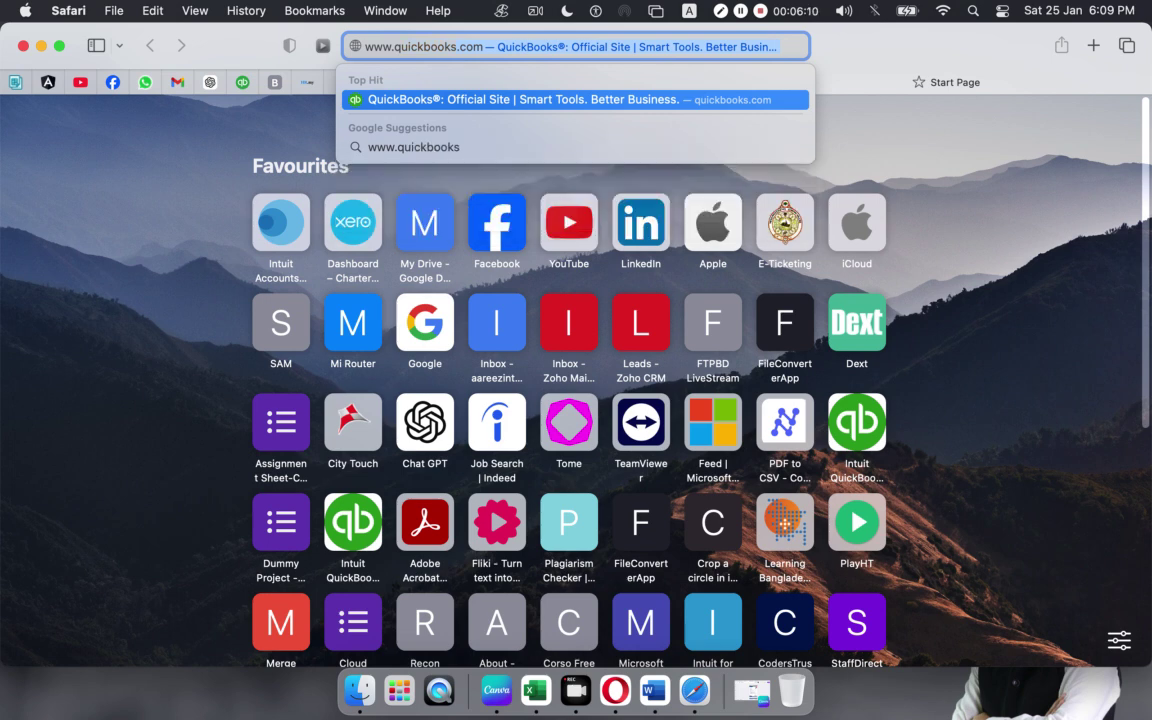
text(.com)
key(Return)
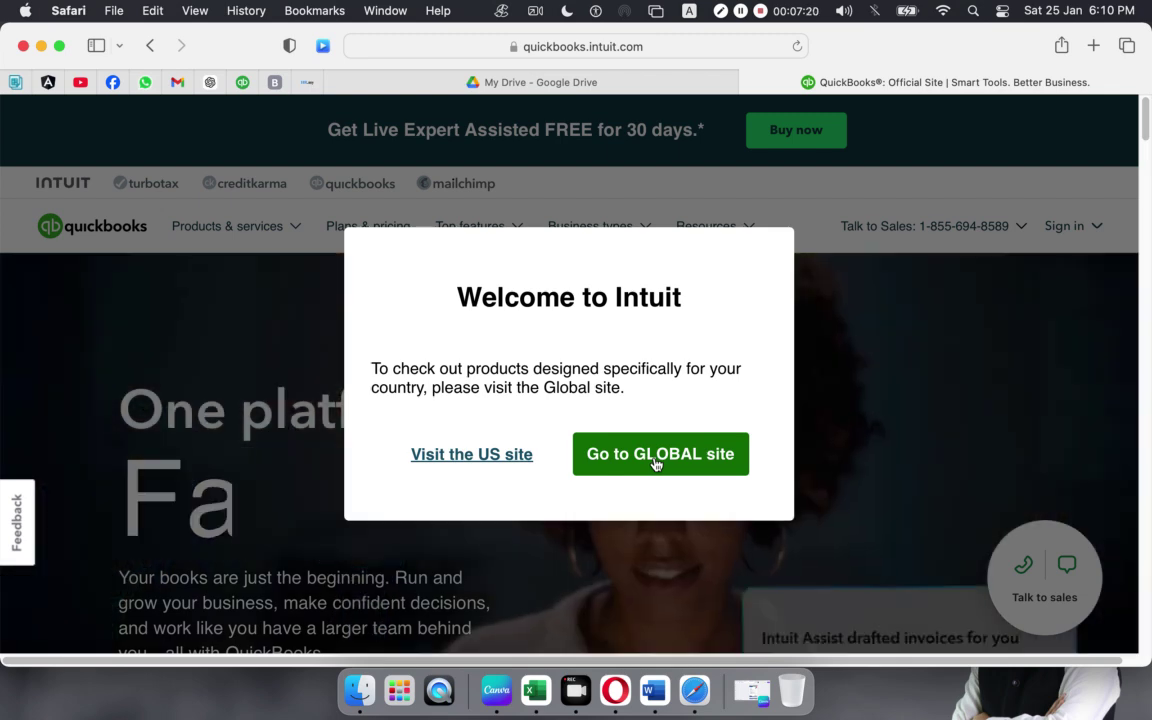
Step: Choose the Global QuickBooks site, browse its homepage, and go to Pricing
click(657, 462)
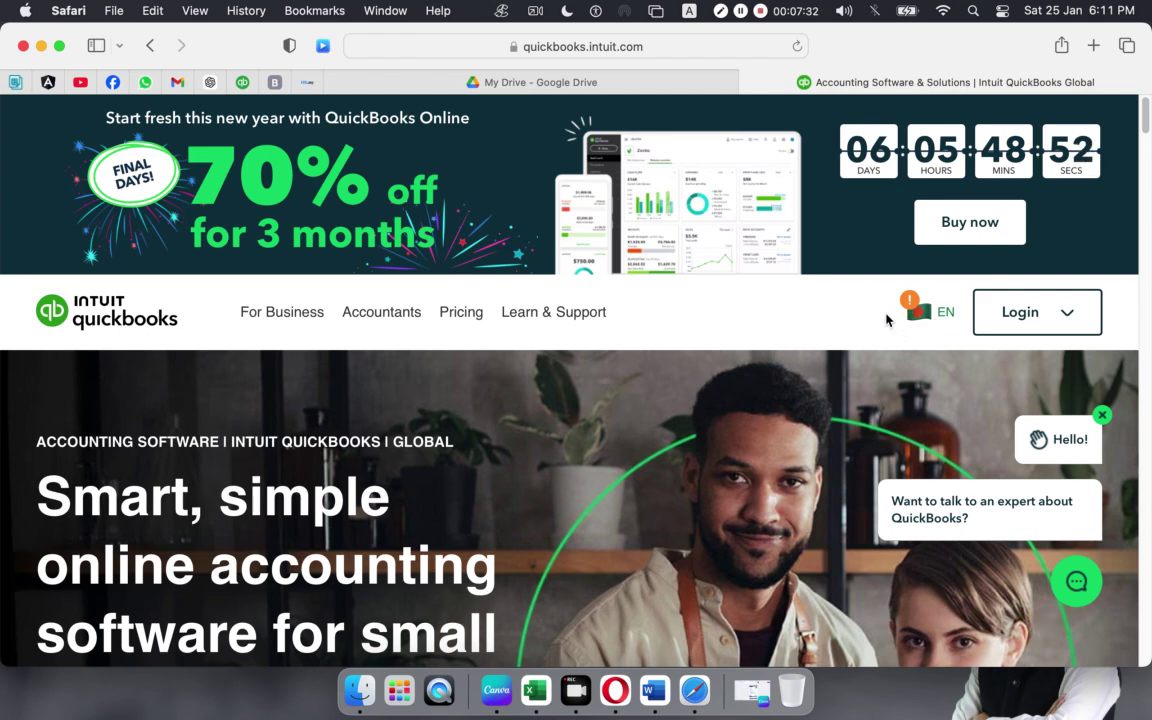
scroll(728, 318, down, 15)
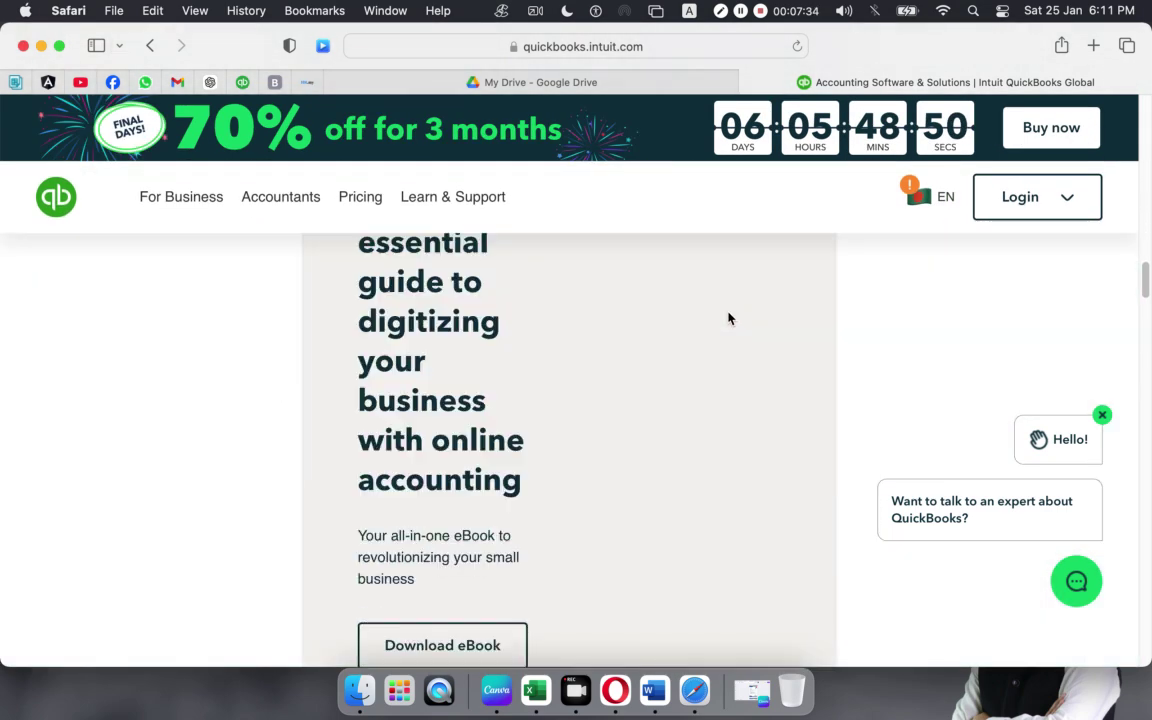
scroll(728, 318, up, 15)
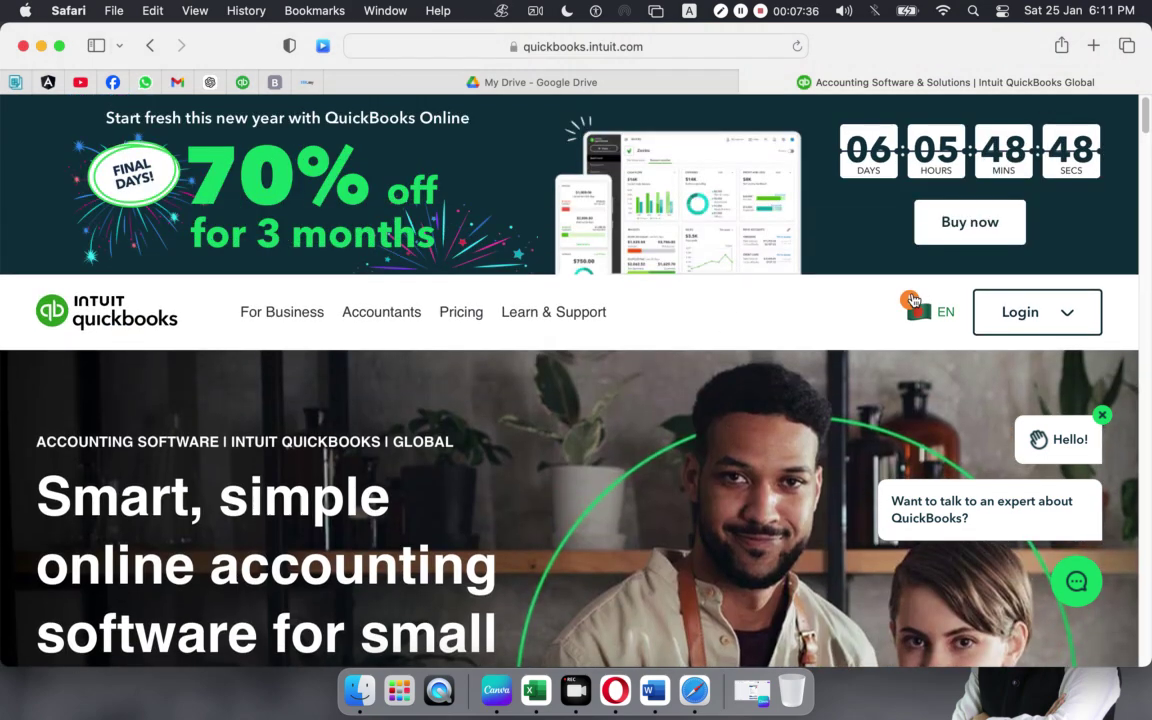
click(457, 316)
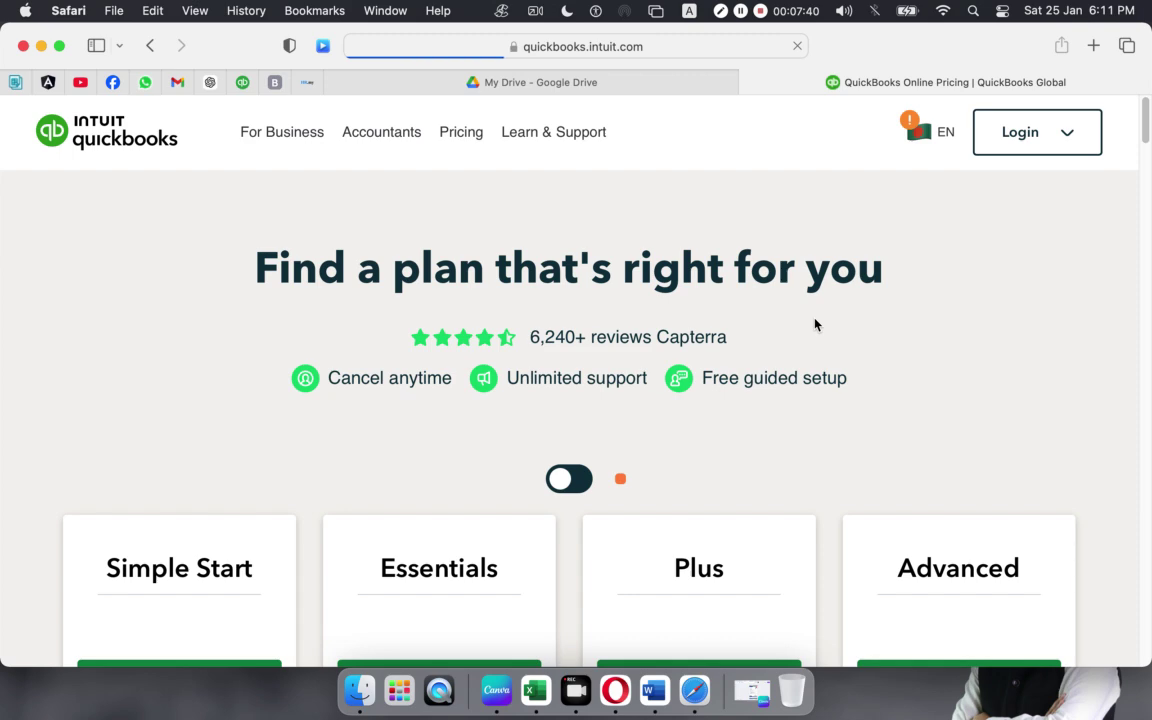
Step: Highlight each plan's original and discounted prices, e.g. Simple Start US$19, Essentials US$28, Advanced US$76
scroll(817, 318, down, 5)
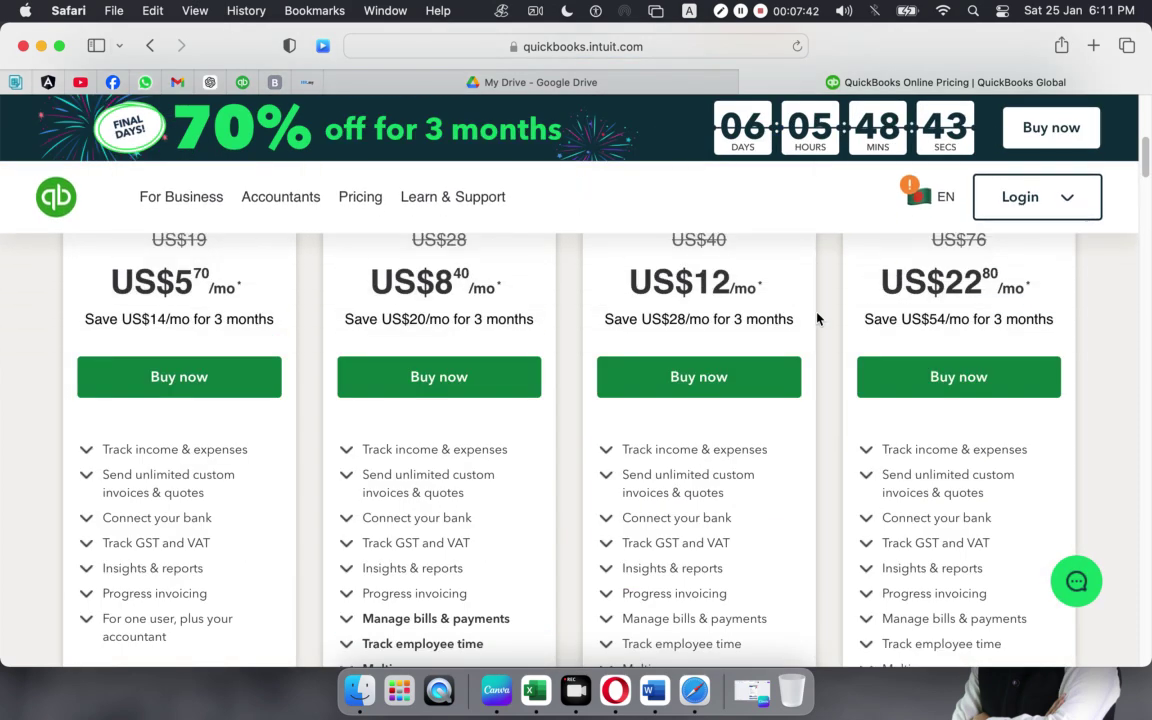
scroll(815, 318, up, 3)
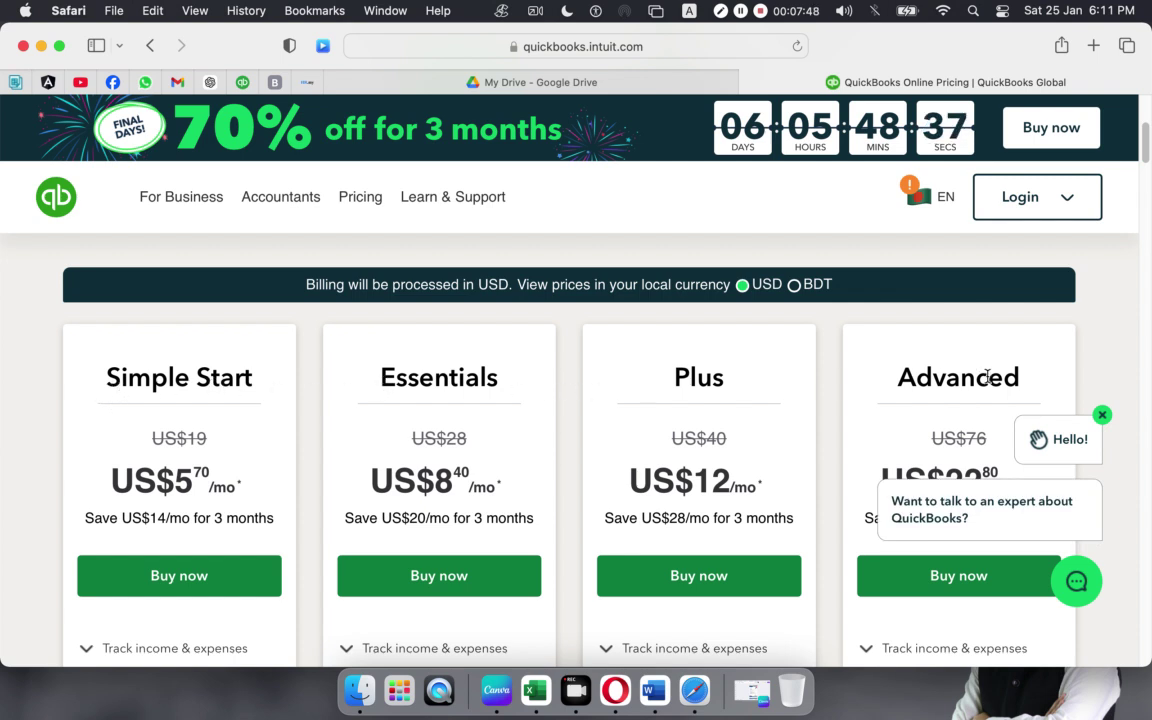
scroll(836, 385, down, 1)
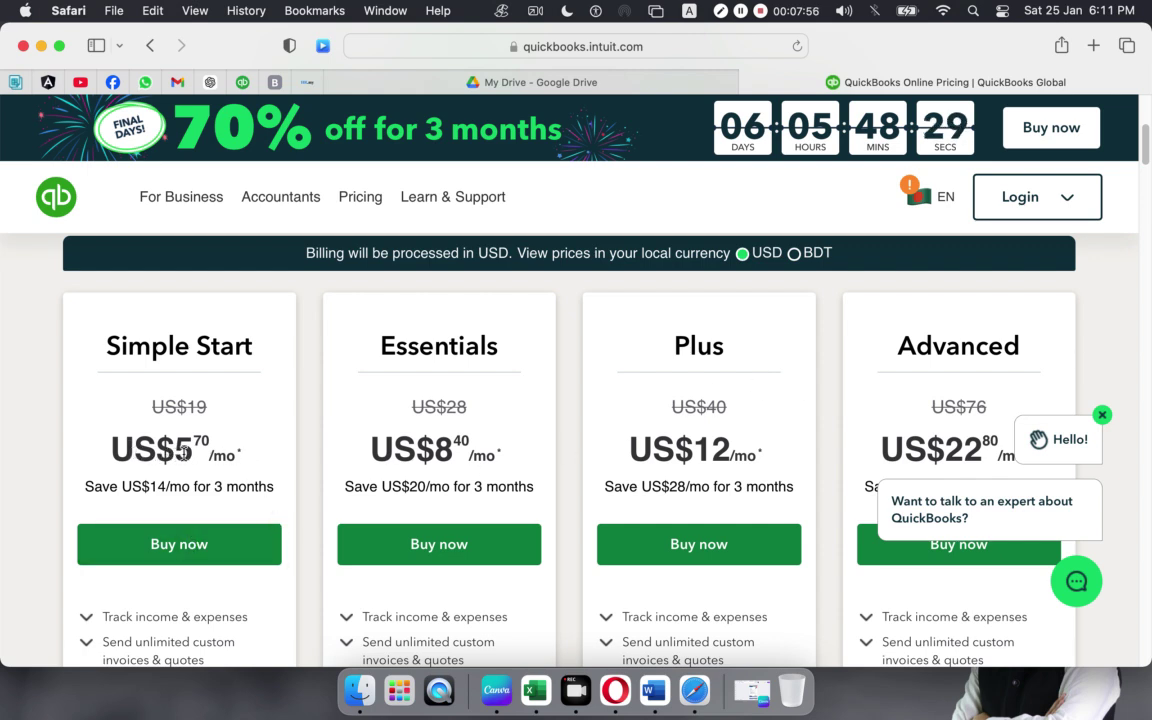
drag(210, 485, 273, 485)
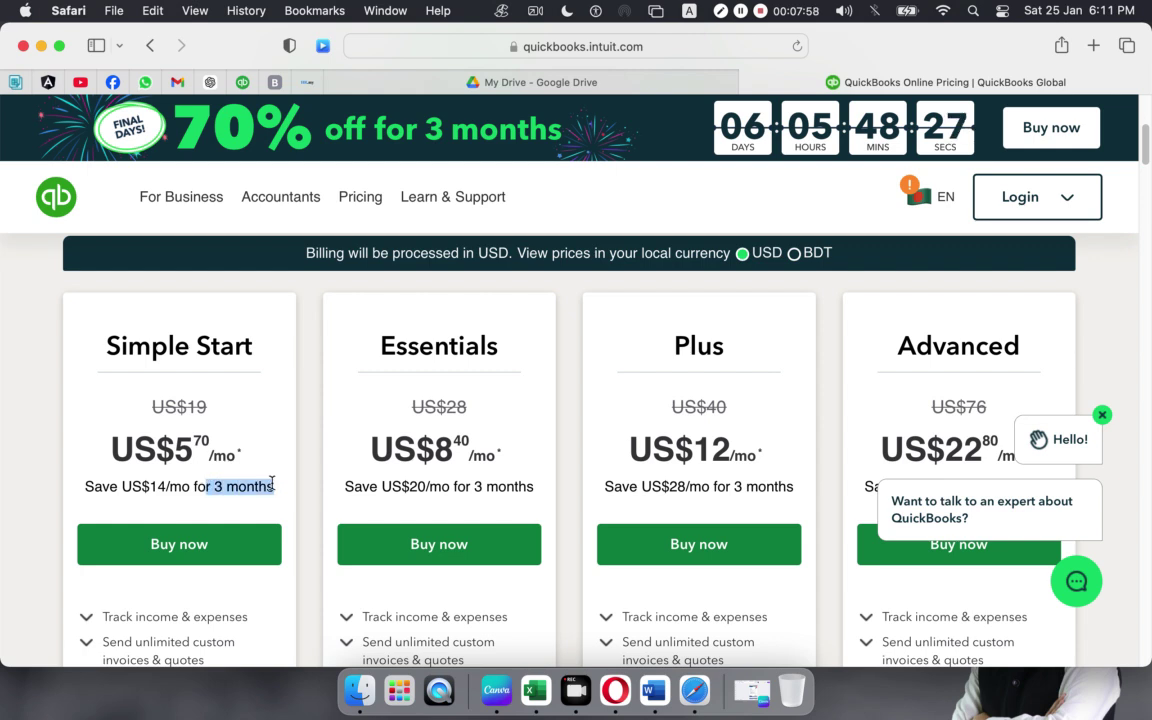
drag(148, 406, 221, 408)
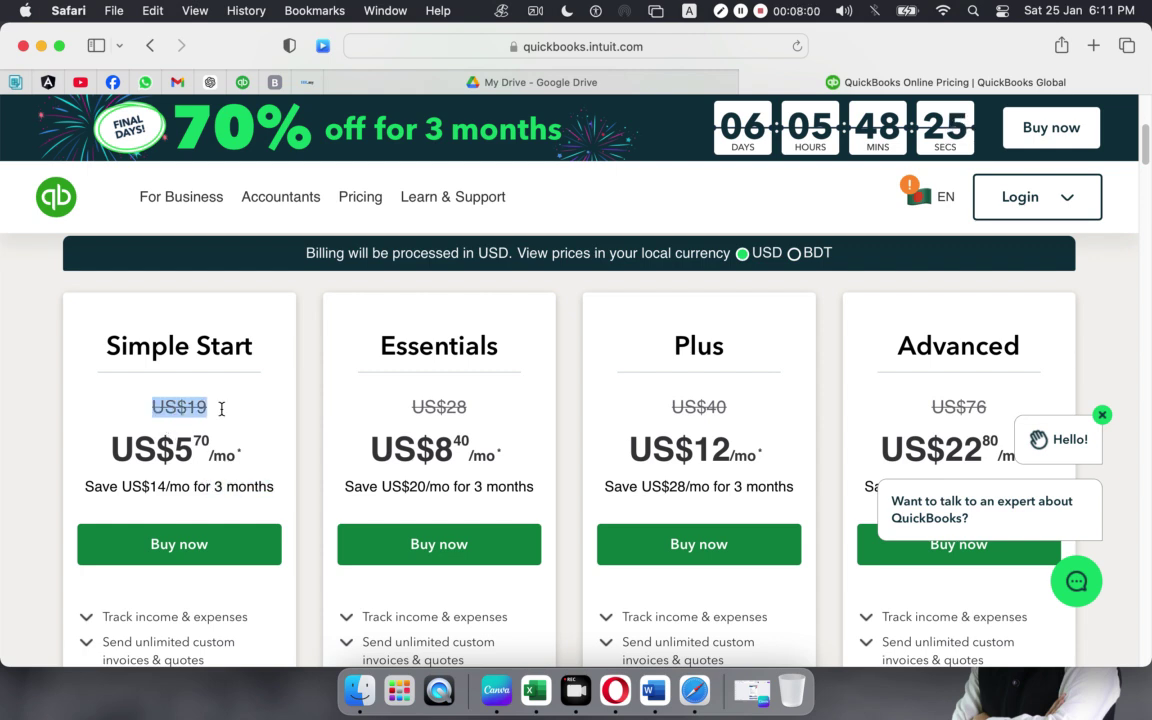
drag(160, 452, 240, 452)
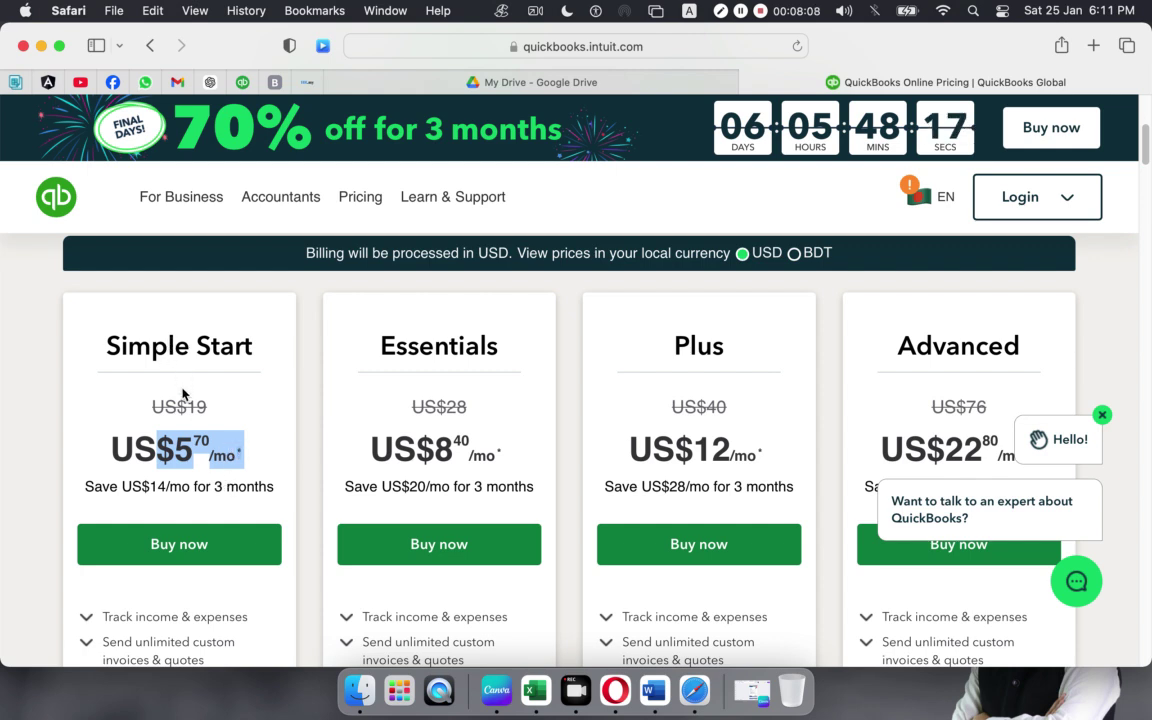
drag(165, 406, 283, 404)
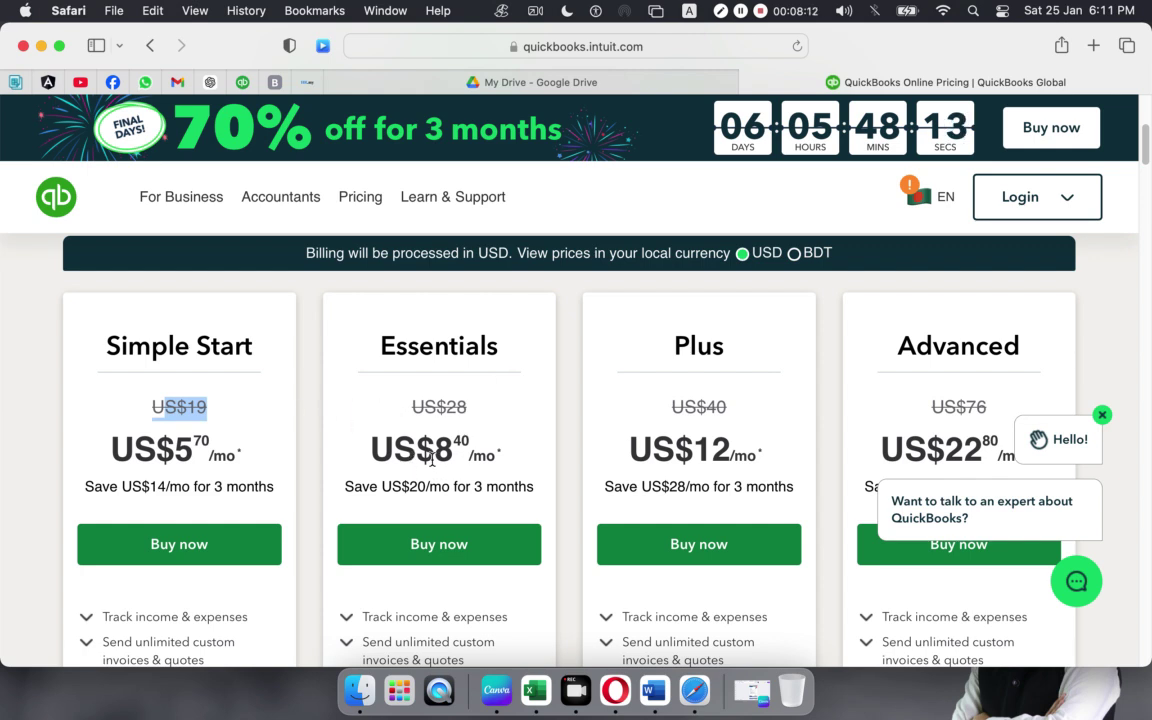
drag(432, 460, 500, 455)
drag(410, 407, 514, 410)
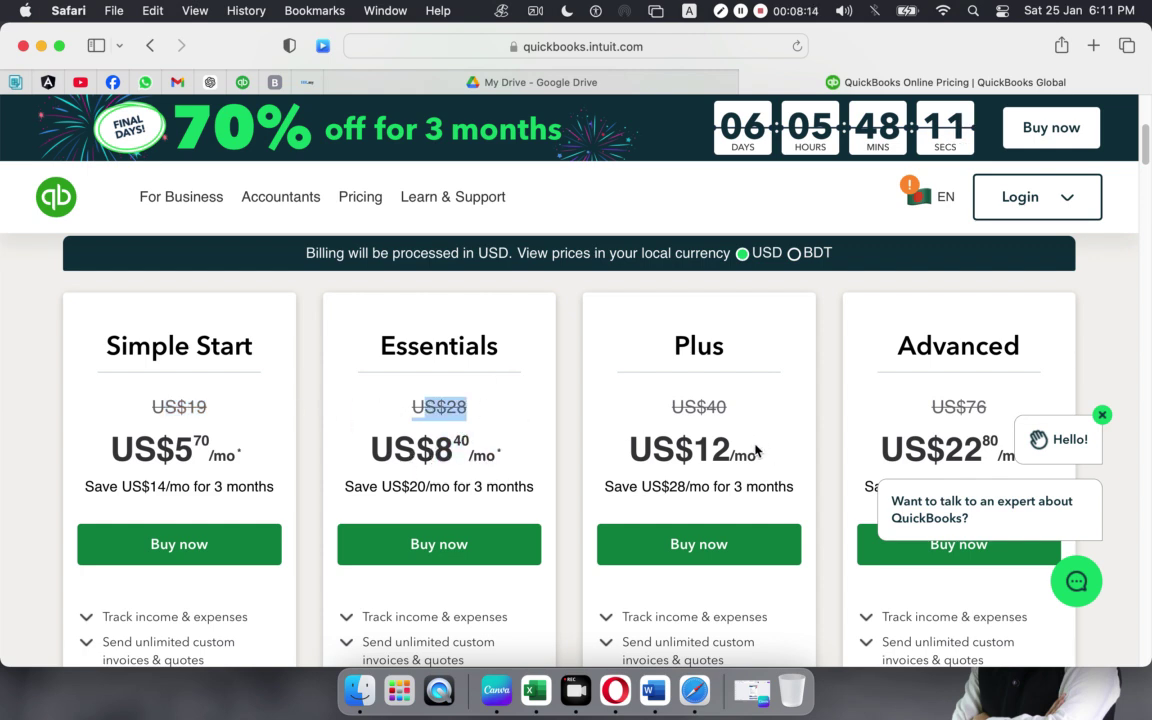
drag(758, 448, 688, 450)
click(835, 404)
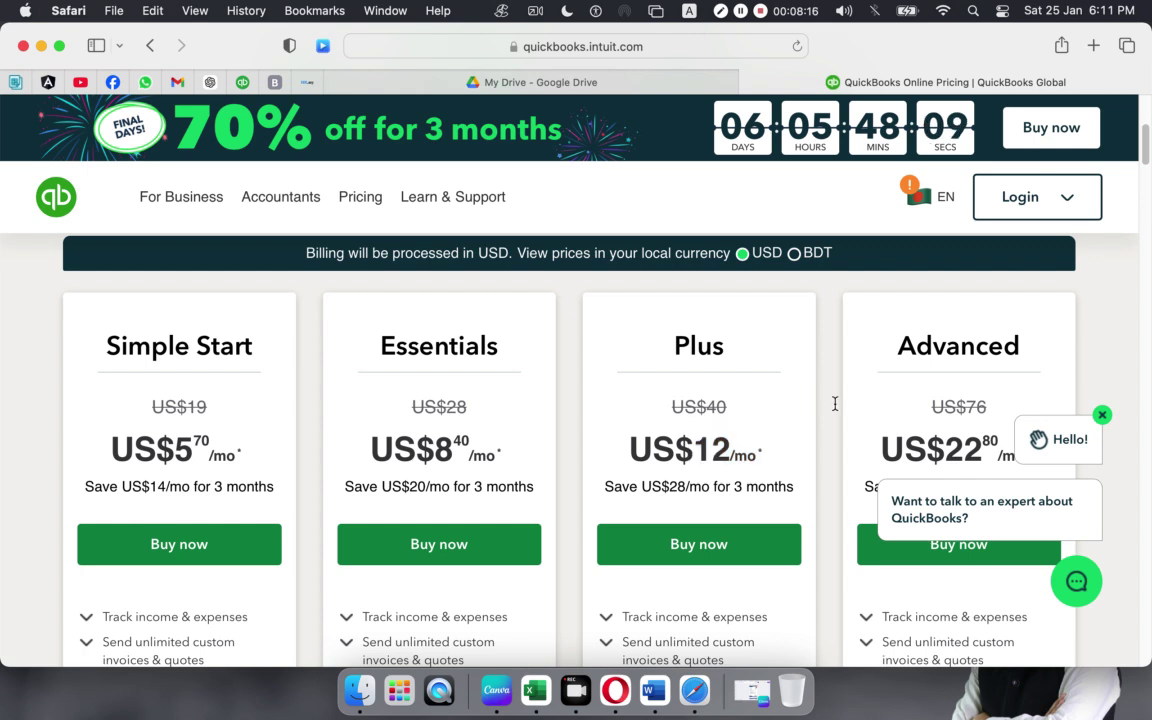
drag(835, 404, 870, 404)
click(876, 410)
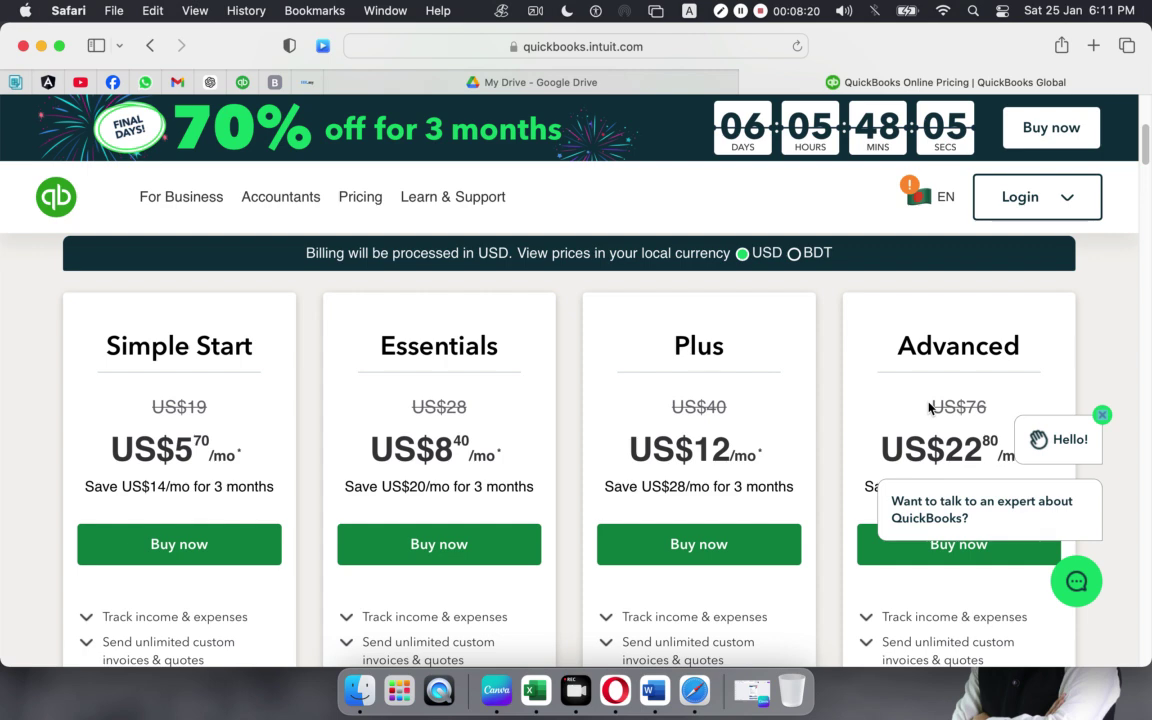
drag(929, 407, 997, 403)
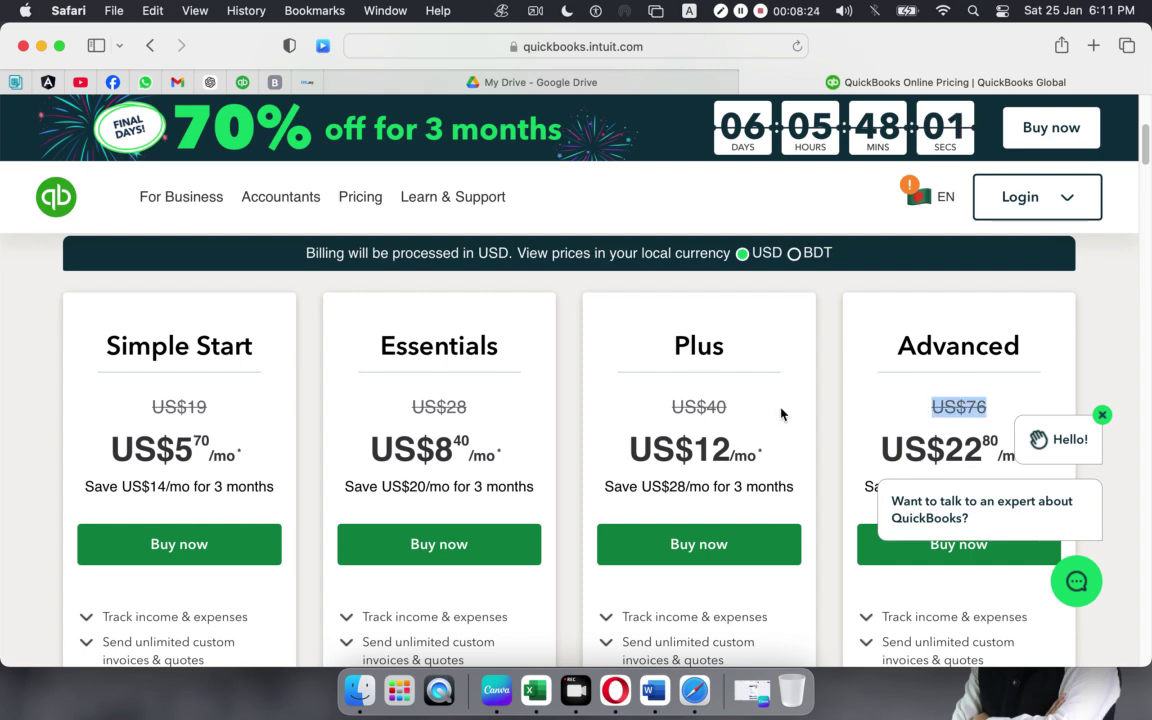
Step: Toggle plan prices to Pay Annually, then back to Pay Monthly billing
scroll(781, 414, down, 5)
scroll(781, 414, up, 10)
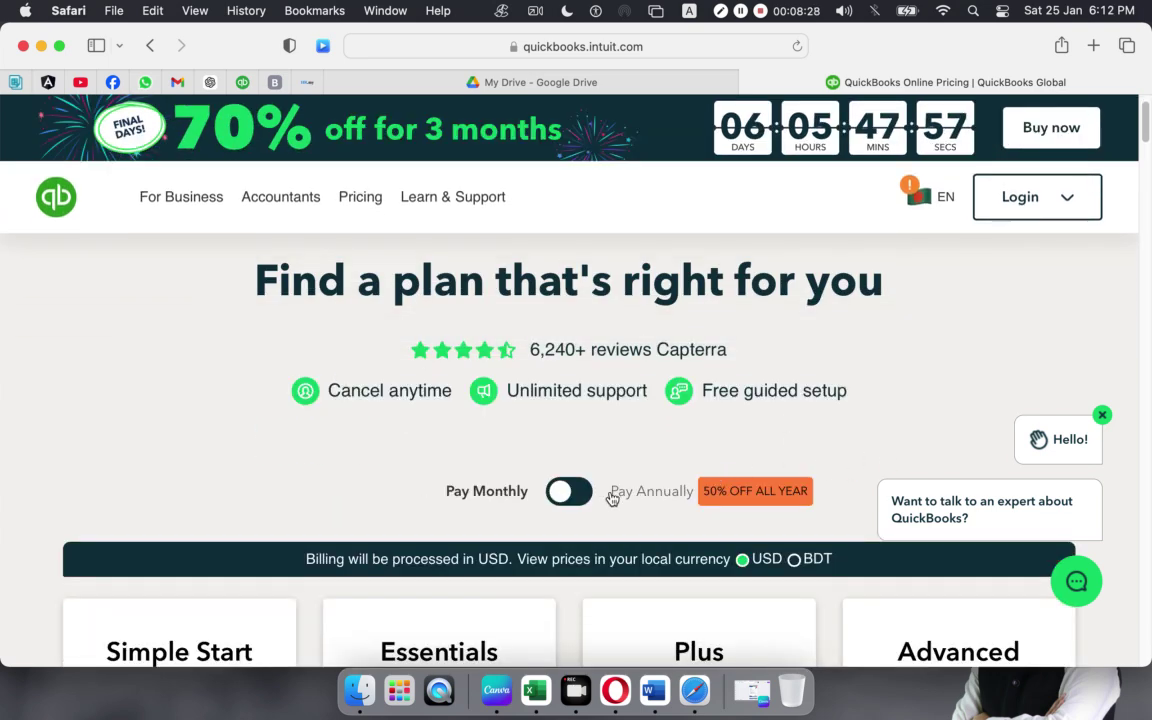
click(569, 491)
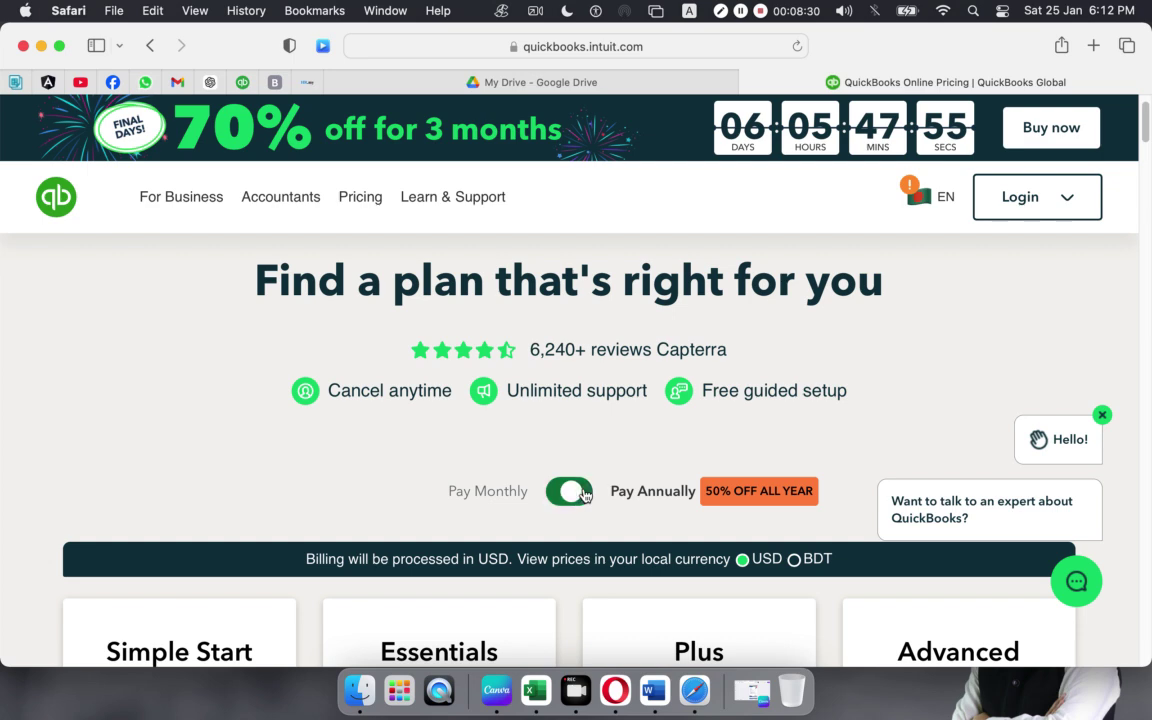
scroll(679, 489, down, 3)
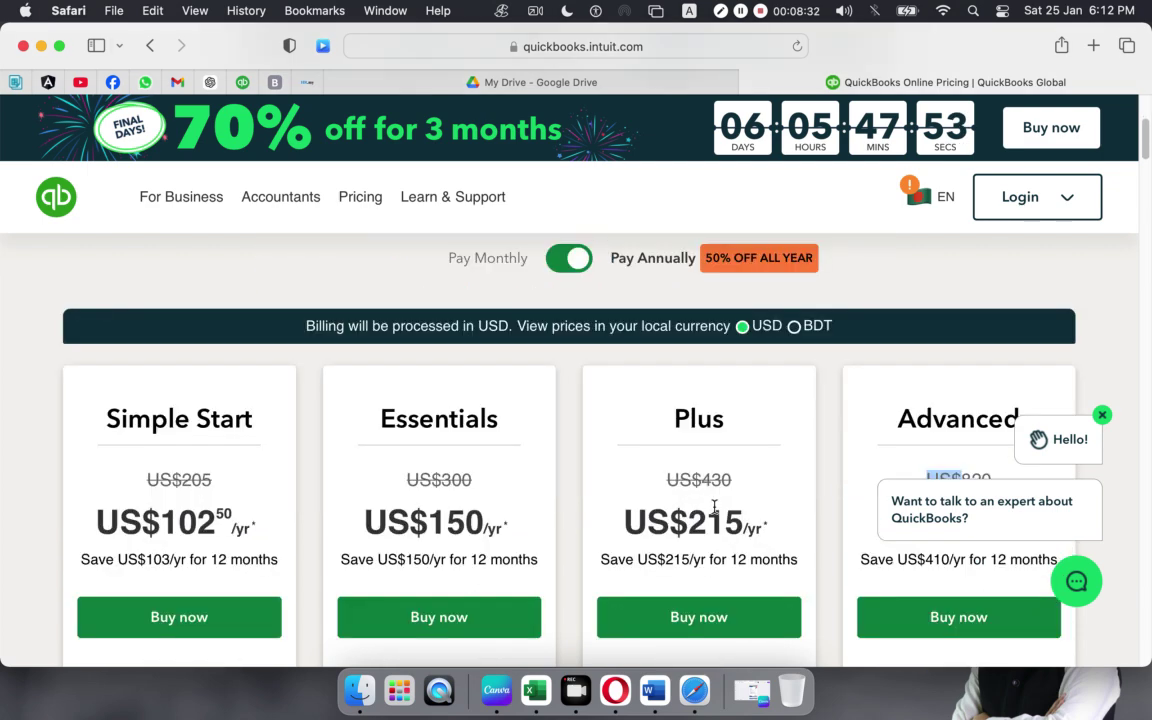
scroll(627, 467, up, 1)
click(561, 320)
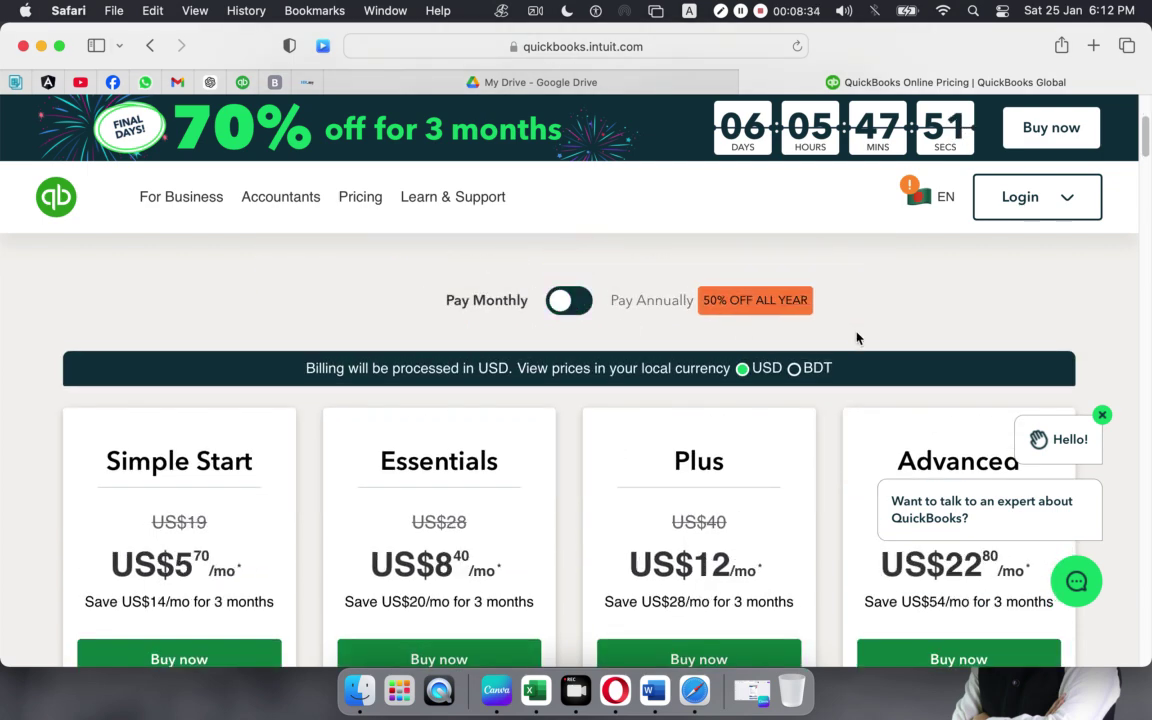
scroll(800, 332, up, 5)
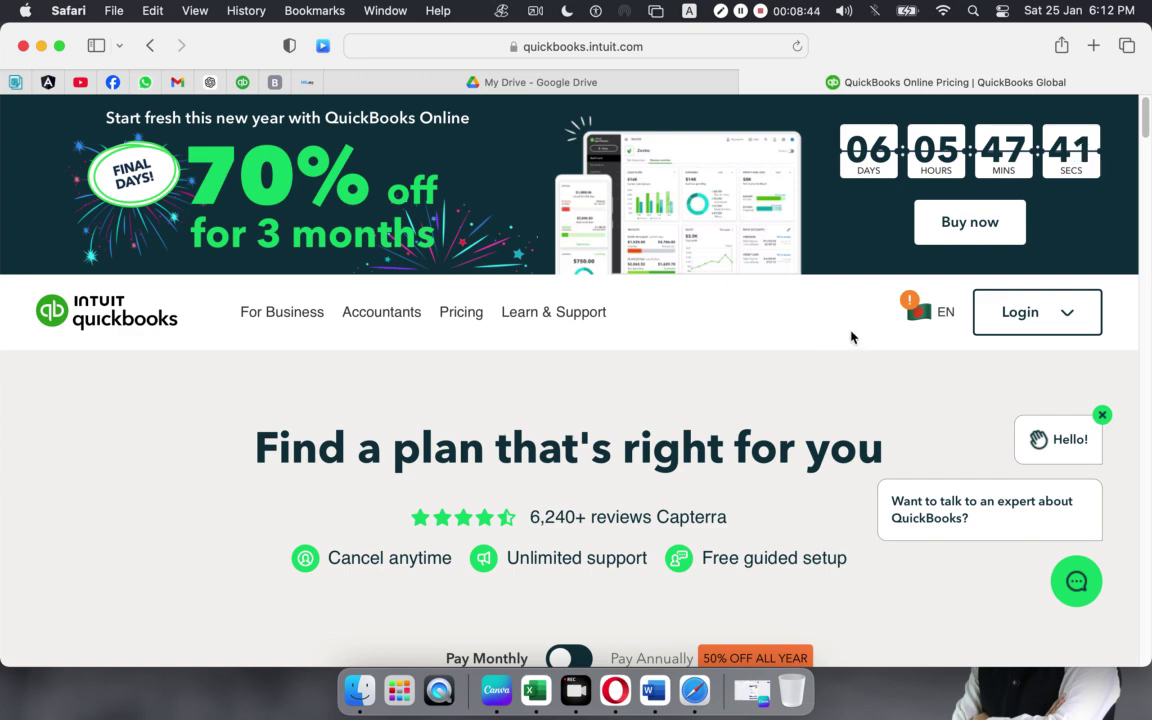
Step: Open the country and language chooser and pick United Kingdom
click(922, 316)
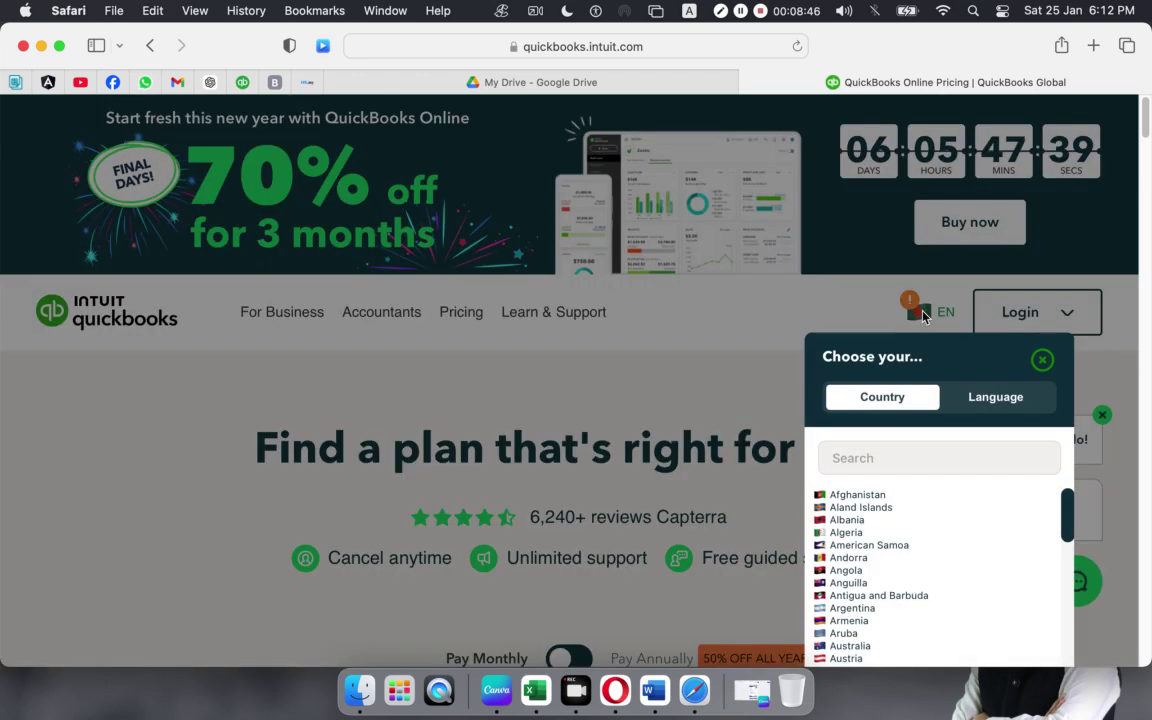
scroll(950, 418, down, 10)
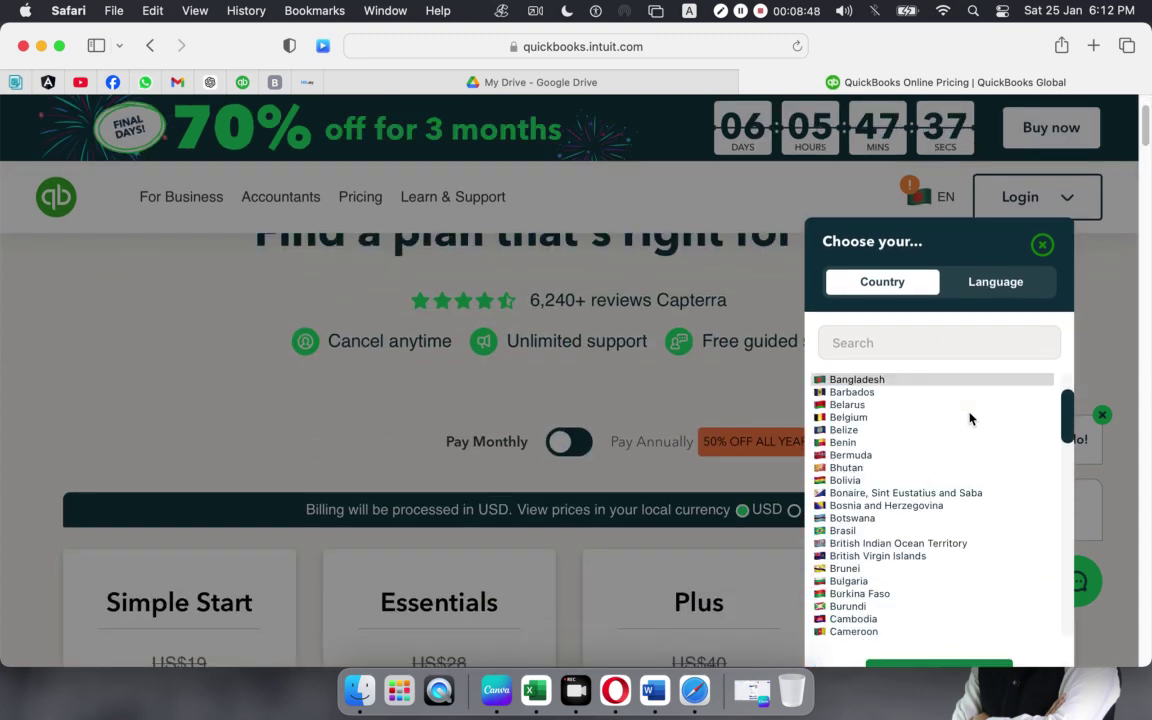
scroll(923, 414, up, 4)
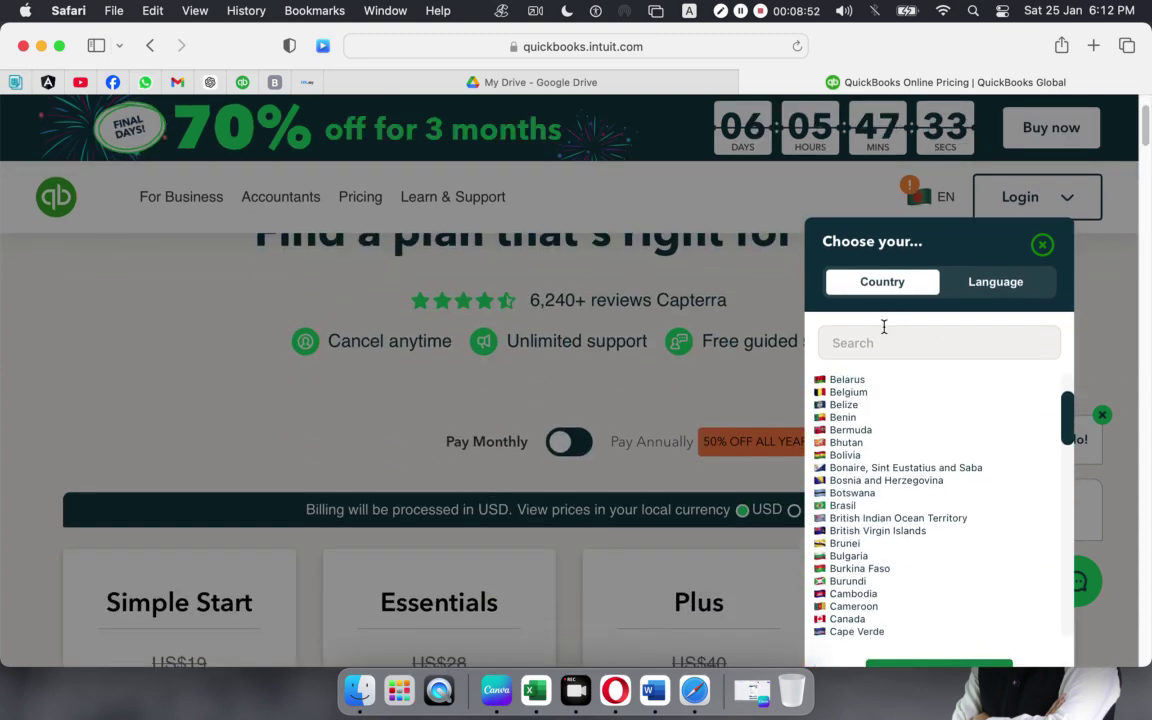
scroll(960, 480, down, 15)
scroll(972, 497, down, 10)
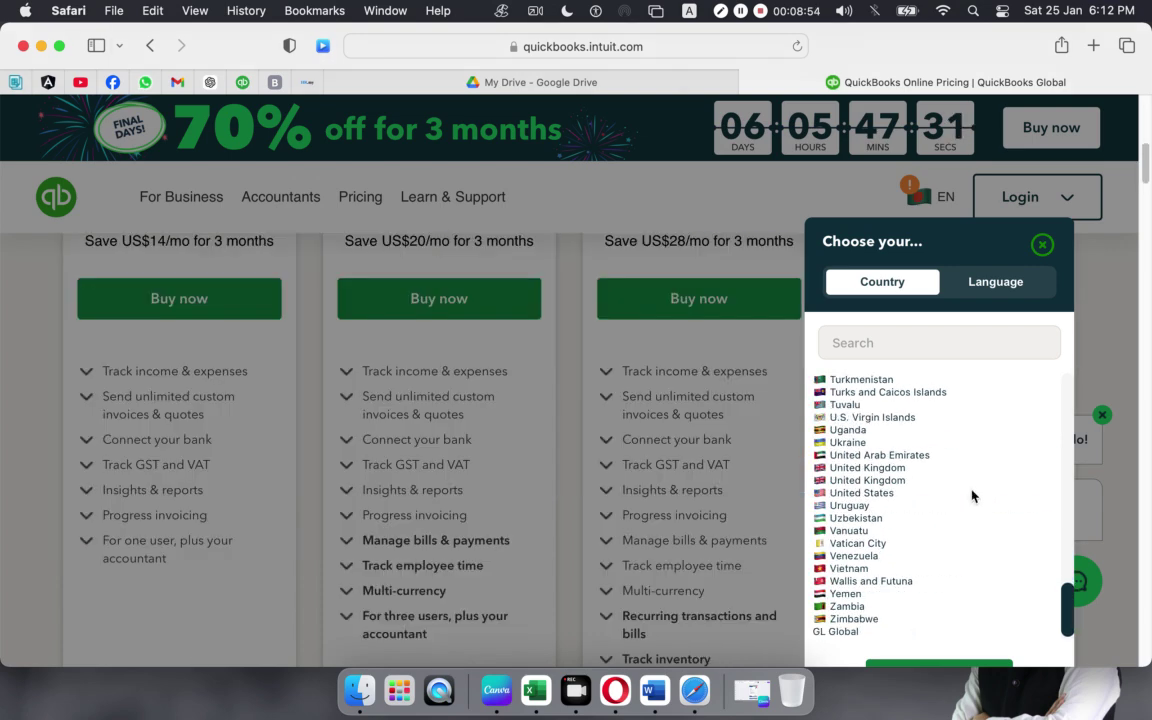
click(877, 470)
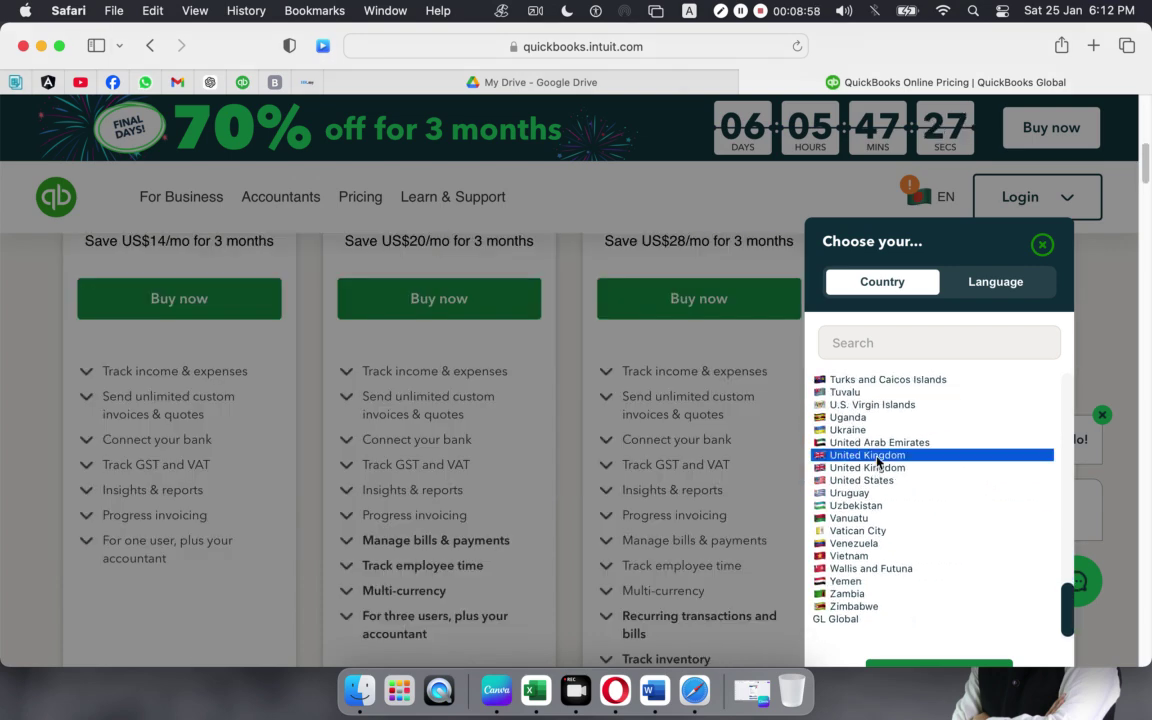
scroll(923, 586, down, 10)
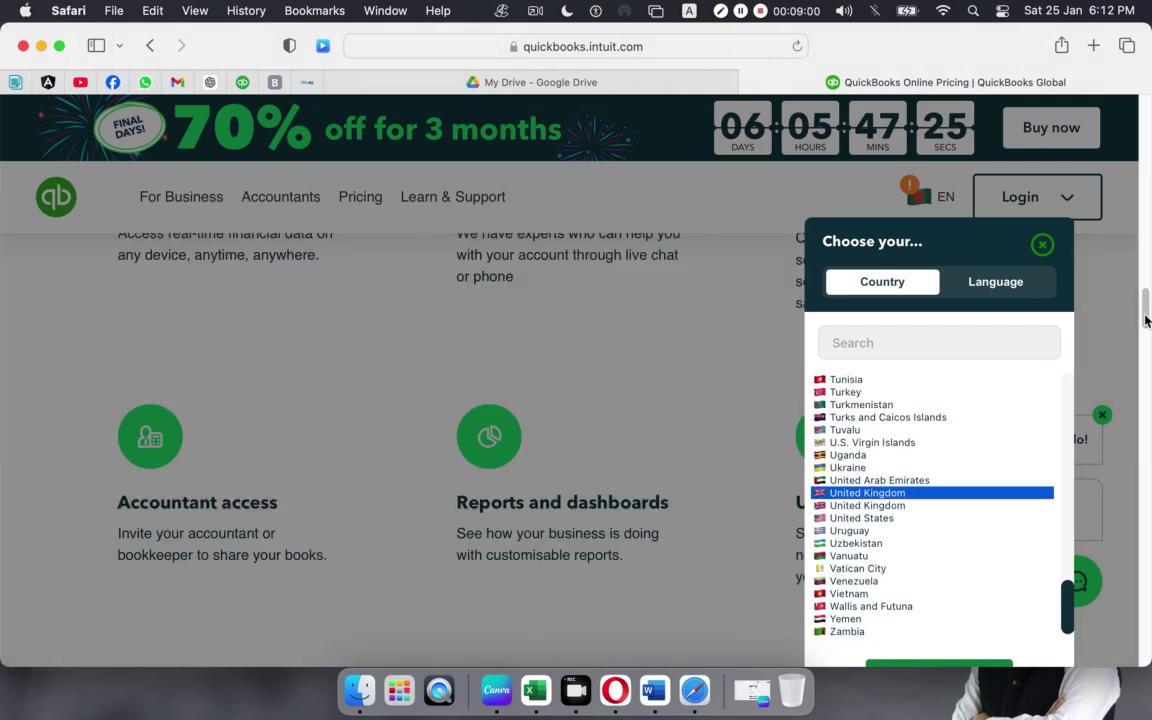
scroll(1147, 320, down, 5)
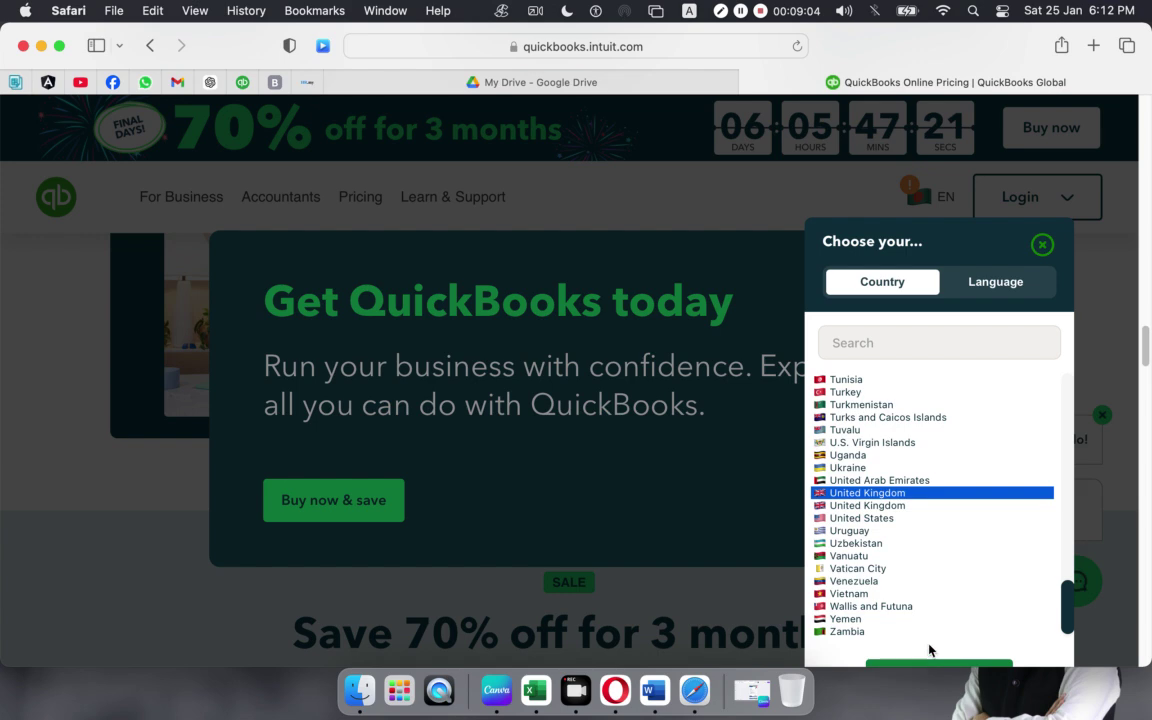
Step: Go back to the previous QuickBooks page and reopen the country chooser
key(super+bracketleft)
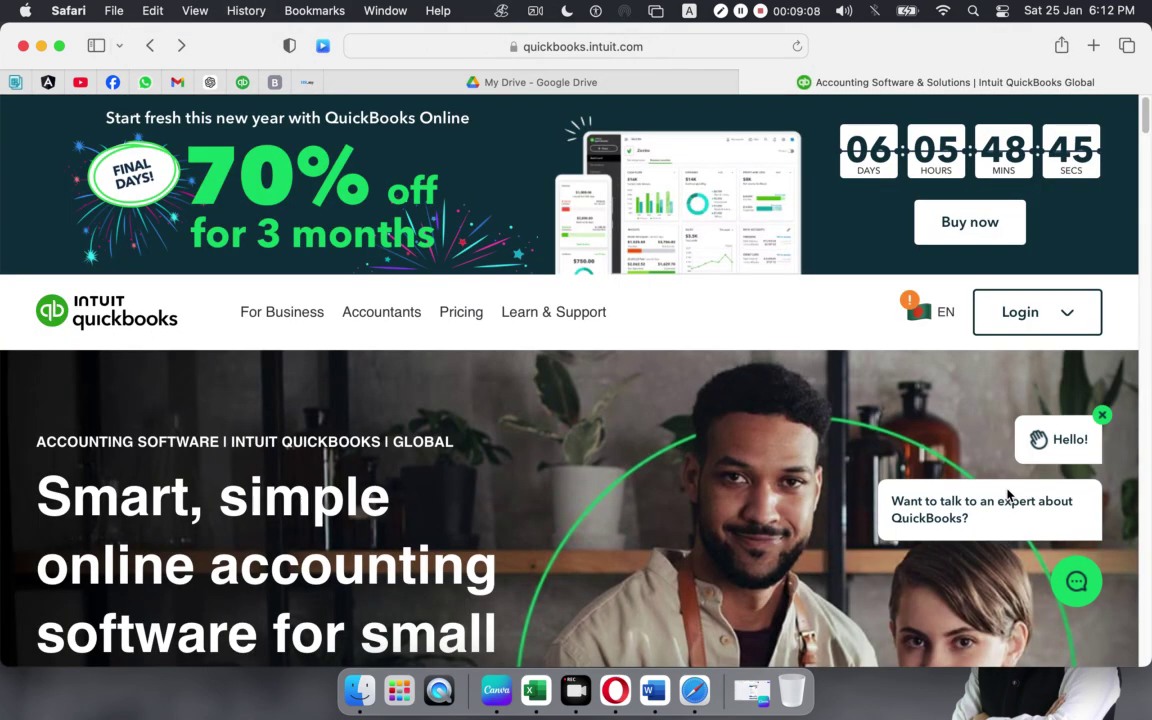
click(933, 311)
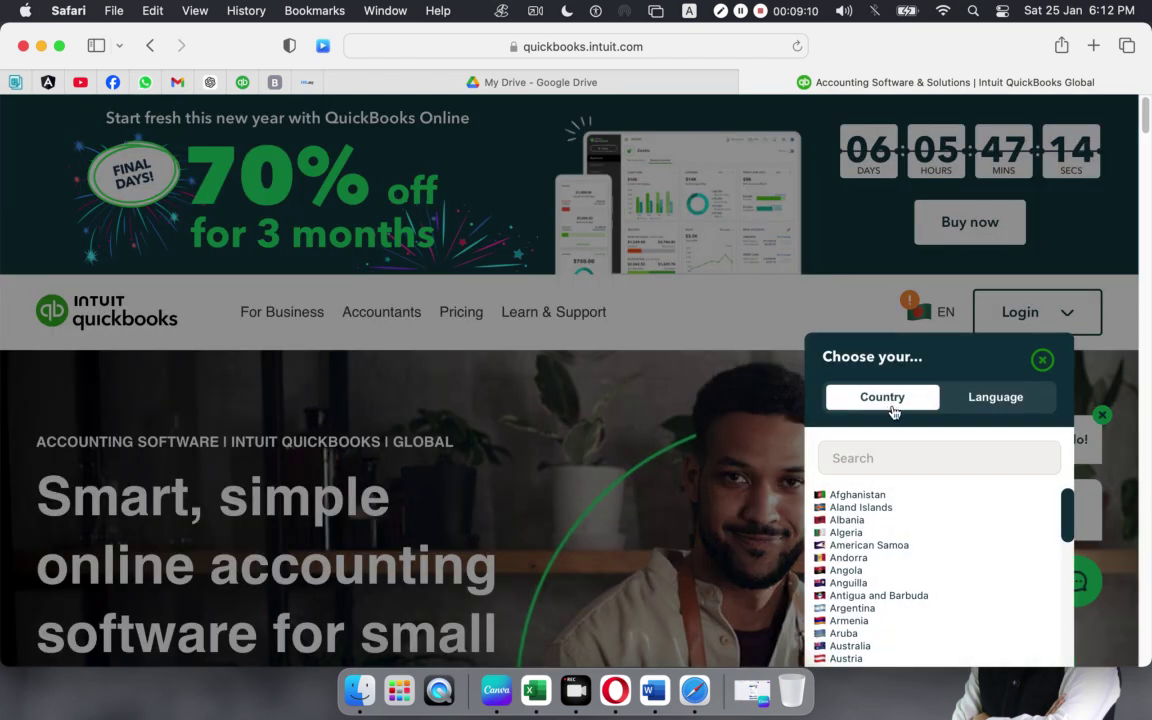
scroll(893, 500, down, 10)
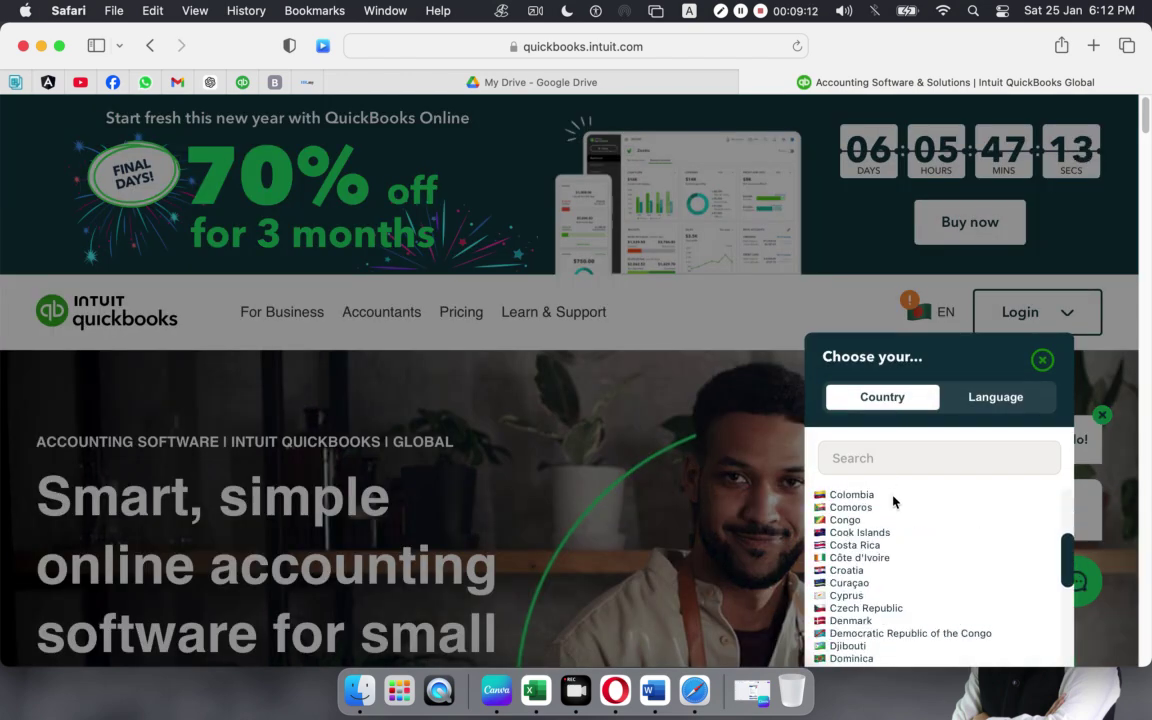
scroll(893, 500, up, 5)
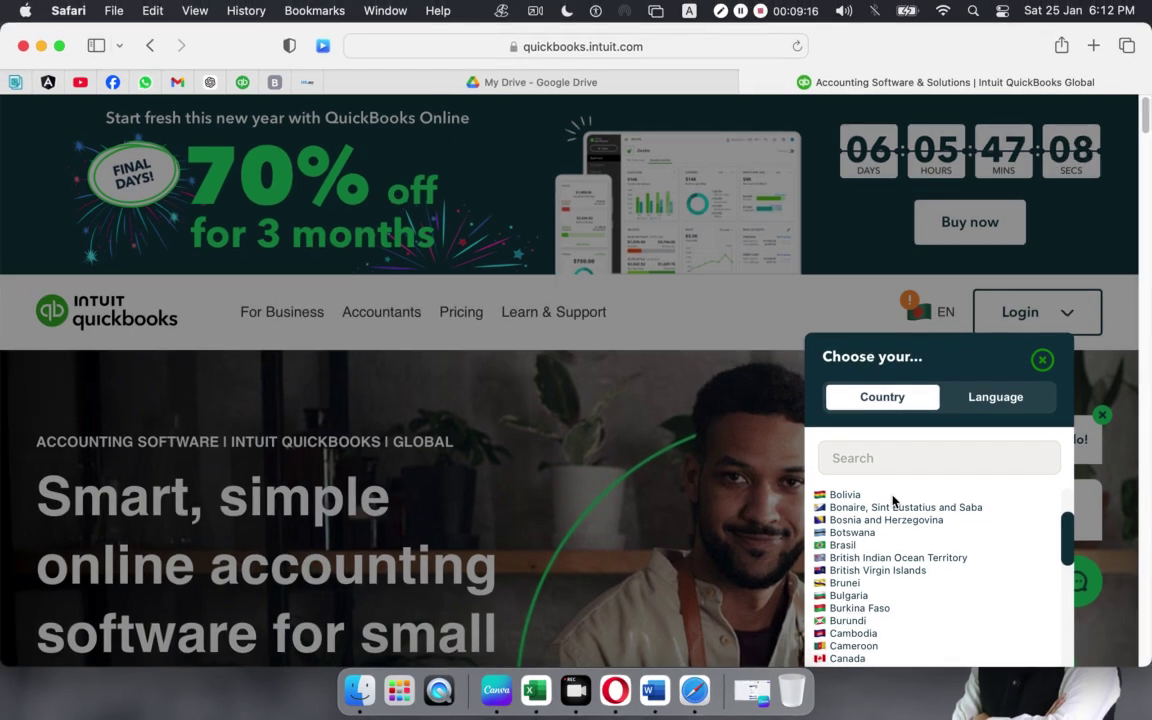
Step: Browse the open-tabs overview, return to QuickBooks, and make Safari full screen
key(super+shift+backslash)
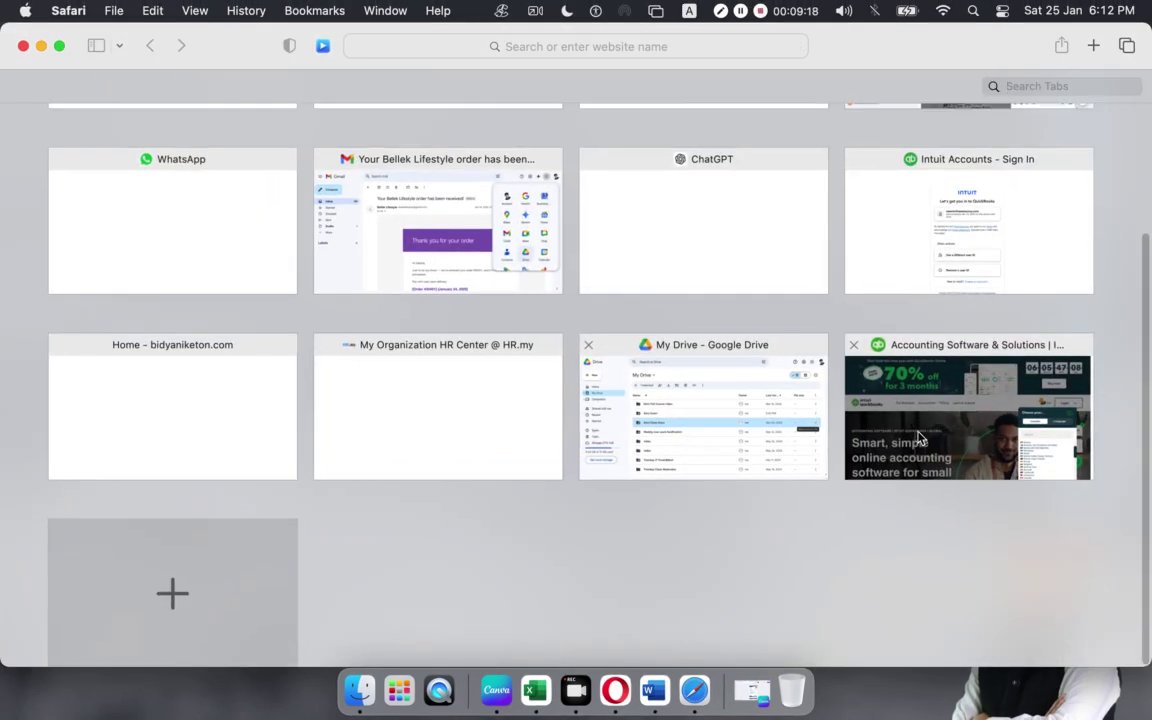
key(super+shift+backslash)
key(super+shift+backslash)
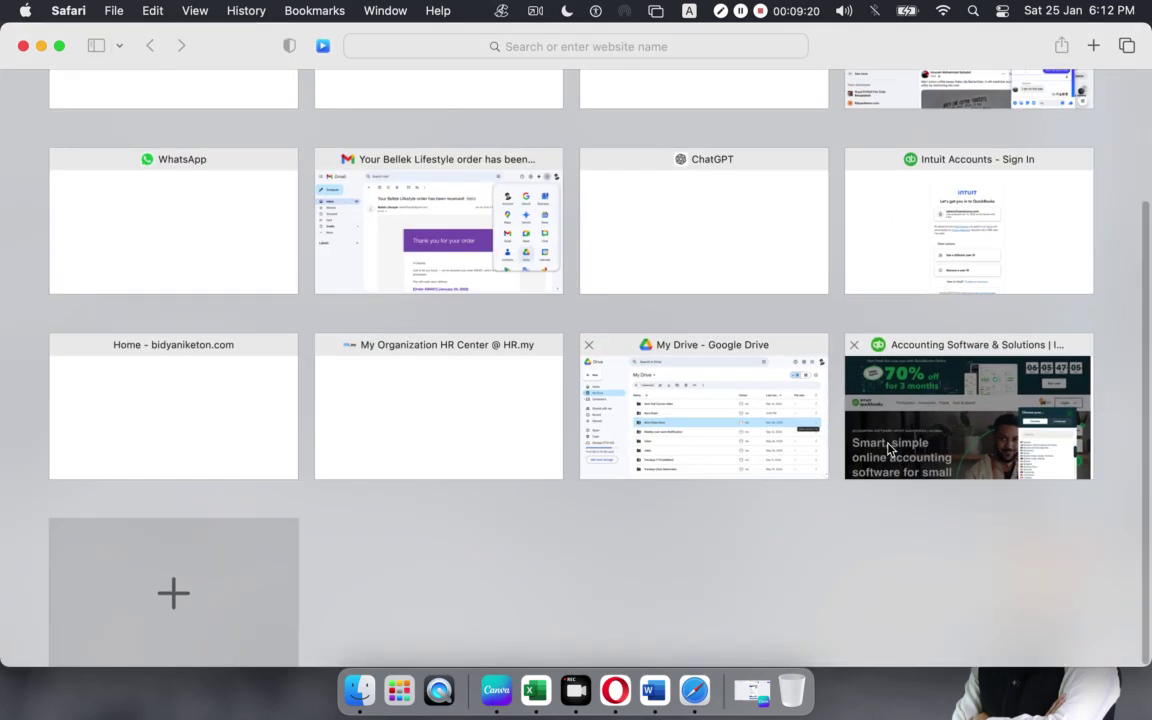
click(888, 450)
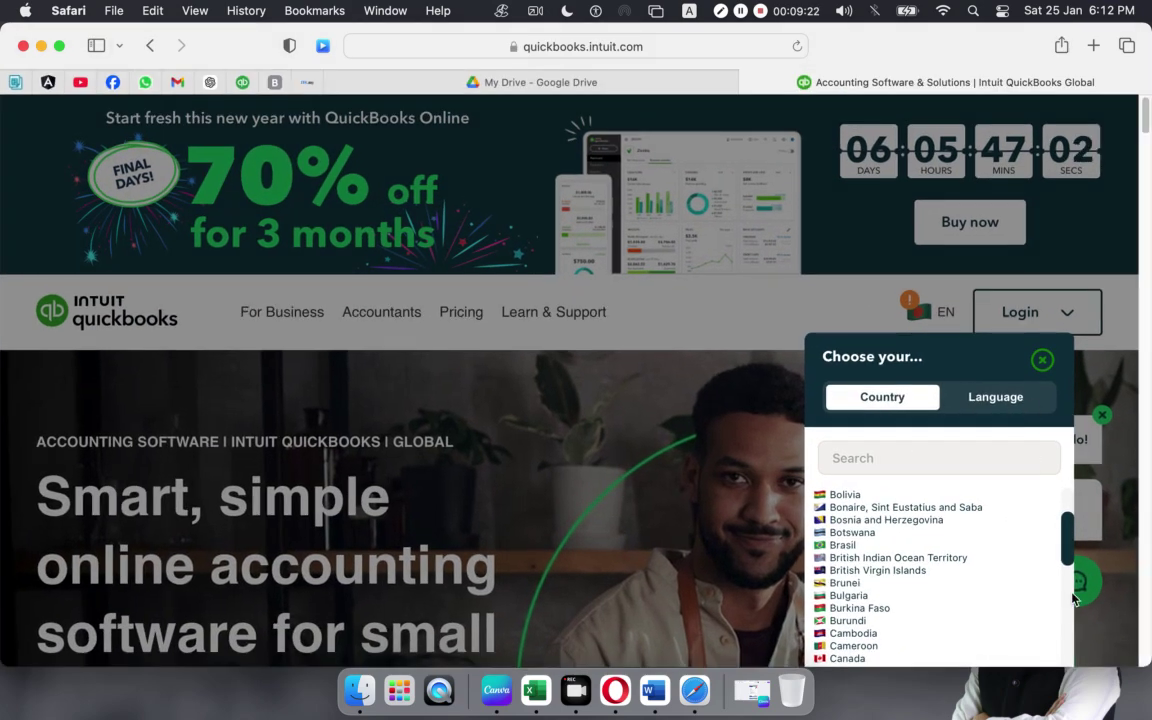
scroll(1073, 598, down, 15)
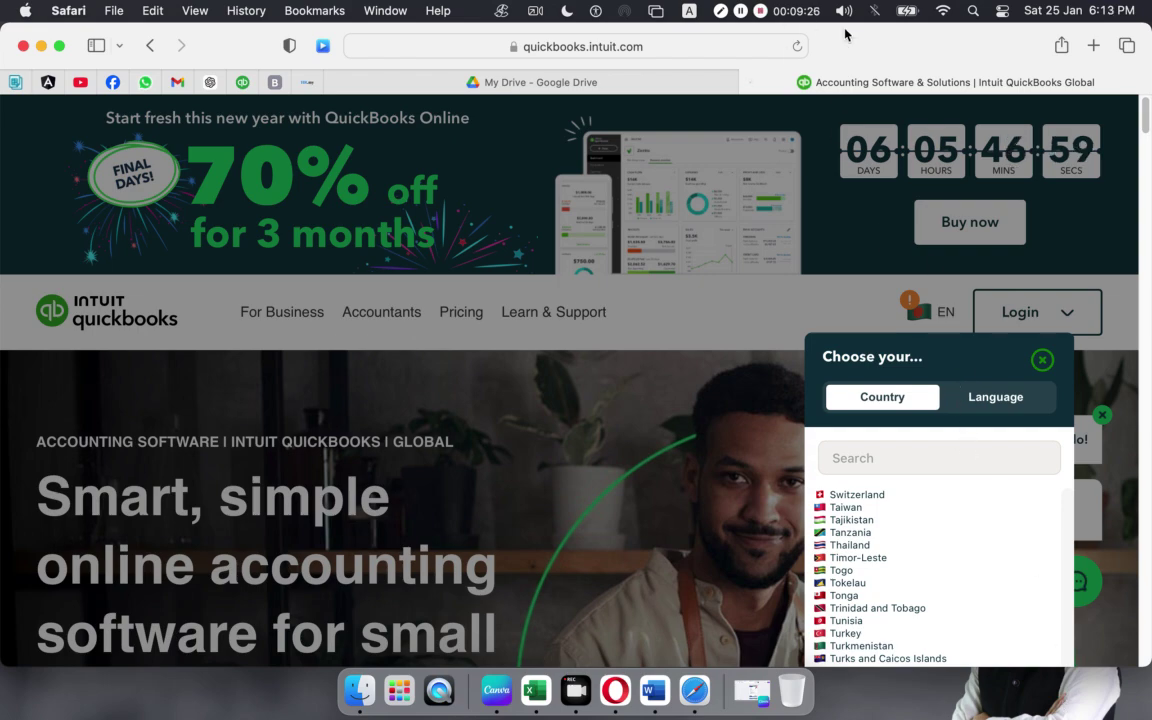
click(60, 46)
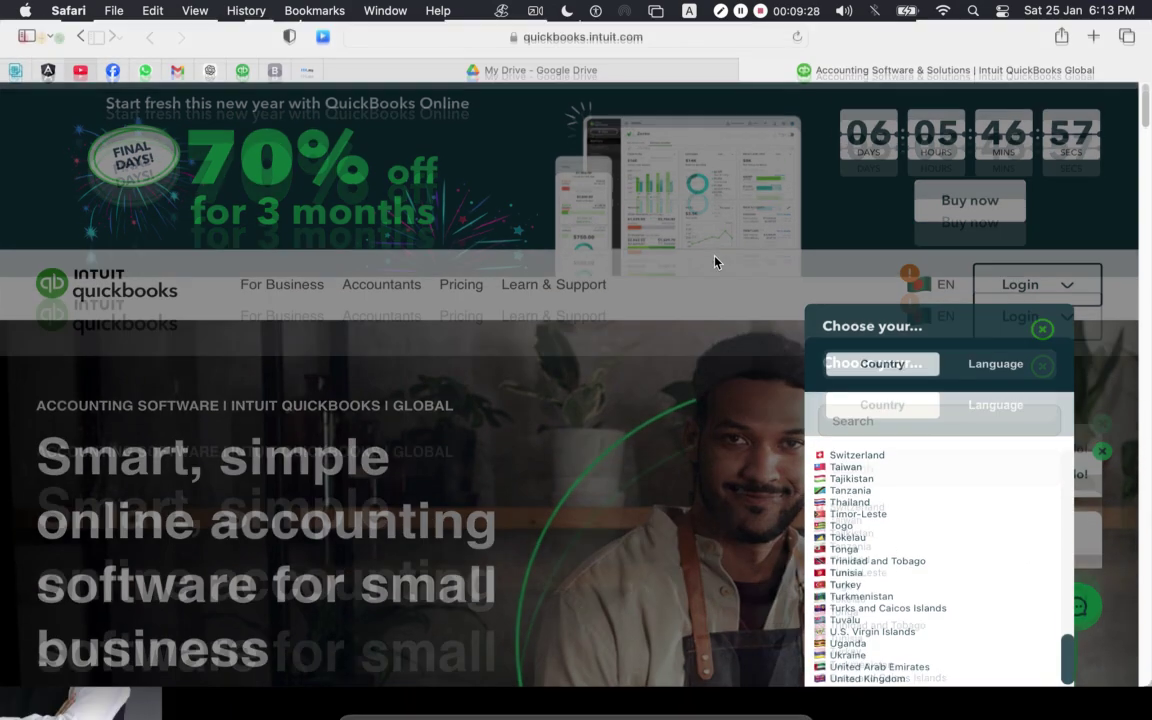
scroll(953, 566, down, 3)
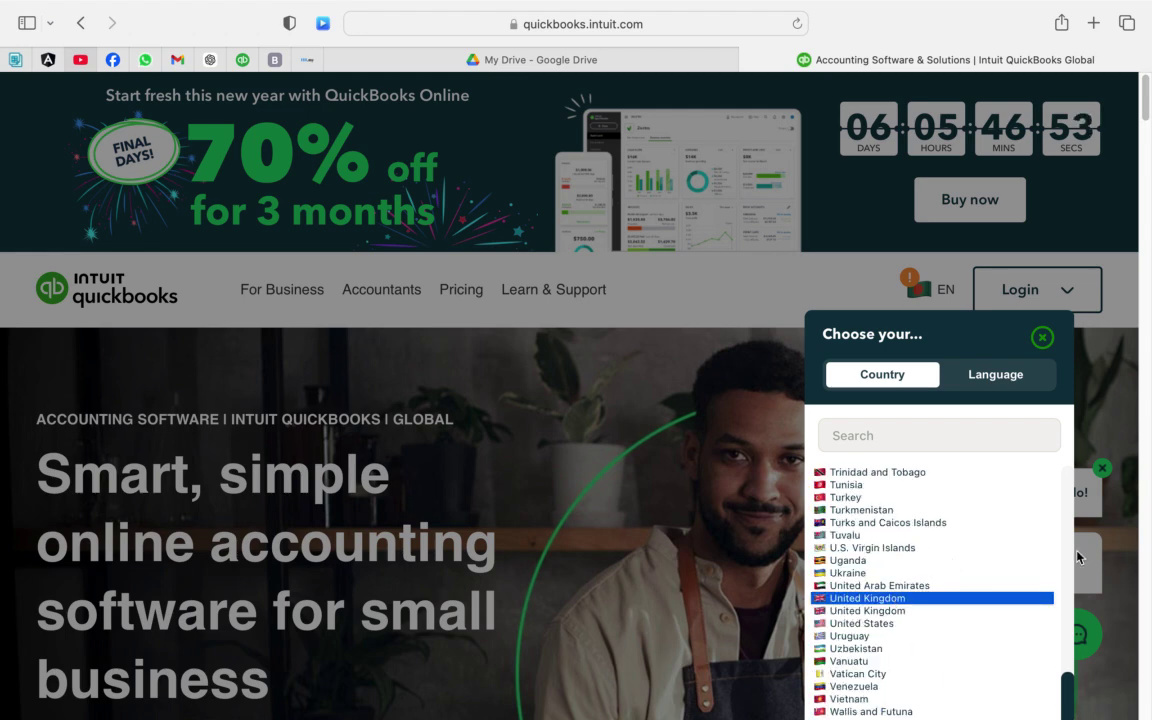
scroll(1020, 564, up, 20)
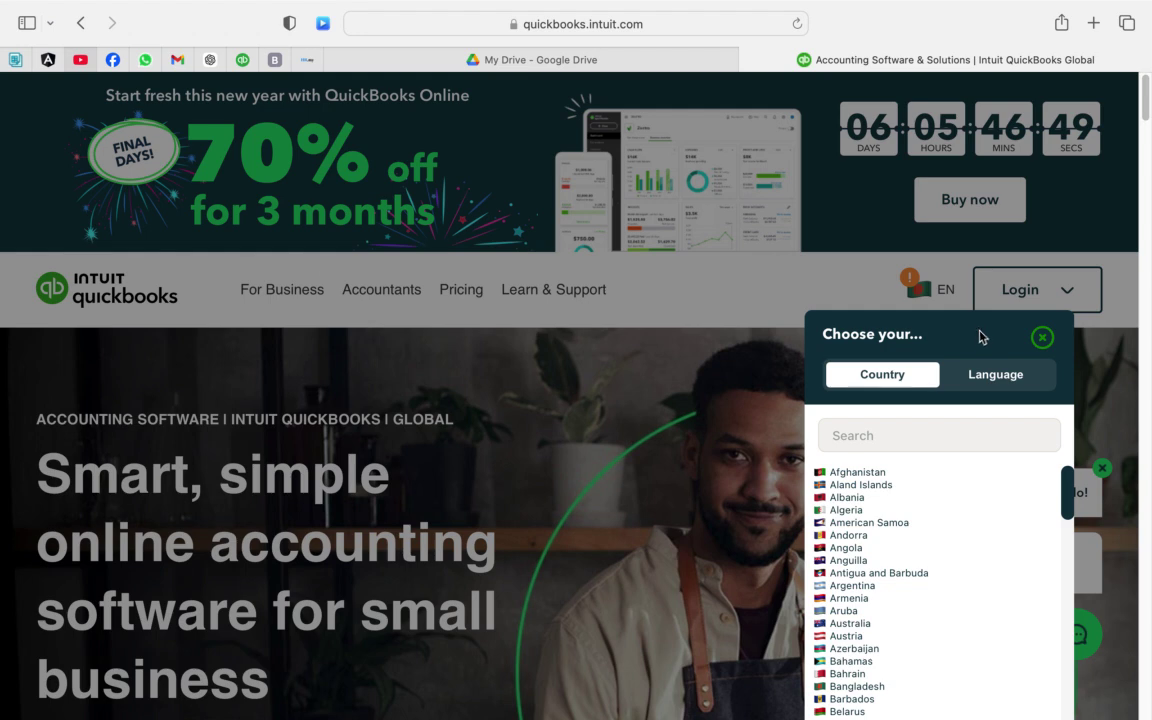
mouse_move(964, 712)
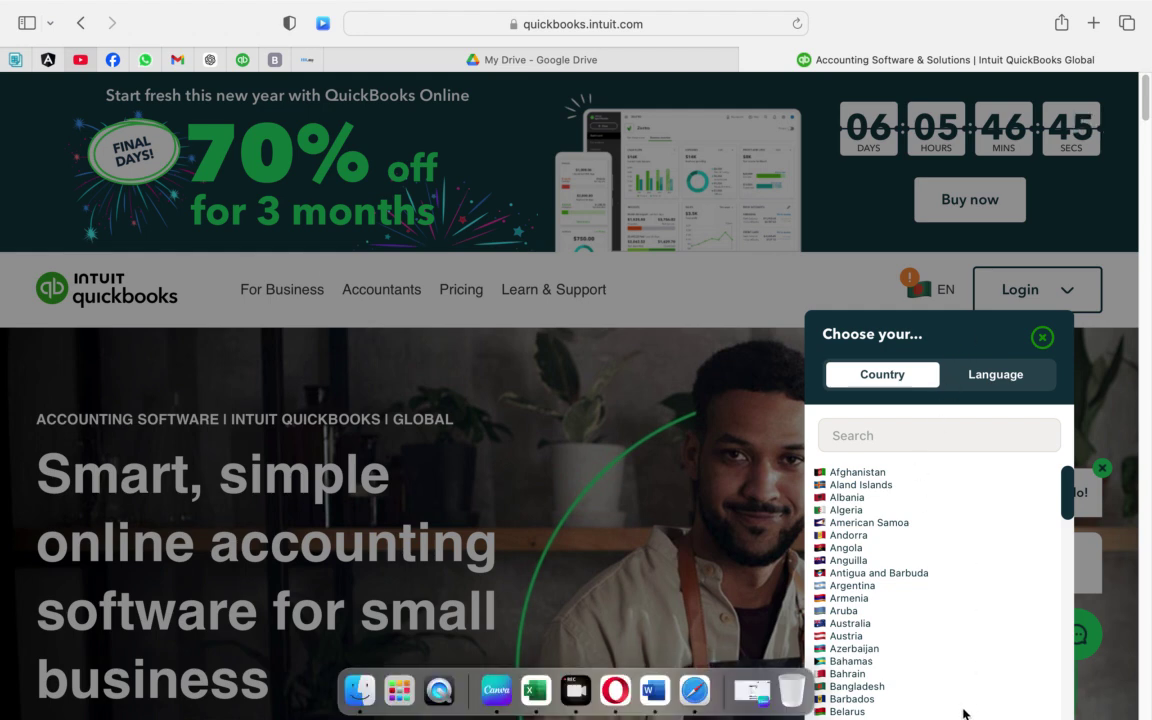
Step: Reopen the country chooser, confirm United Kingdom, and switch to the UK QuickBooks site
click(1042, 337)
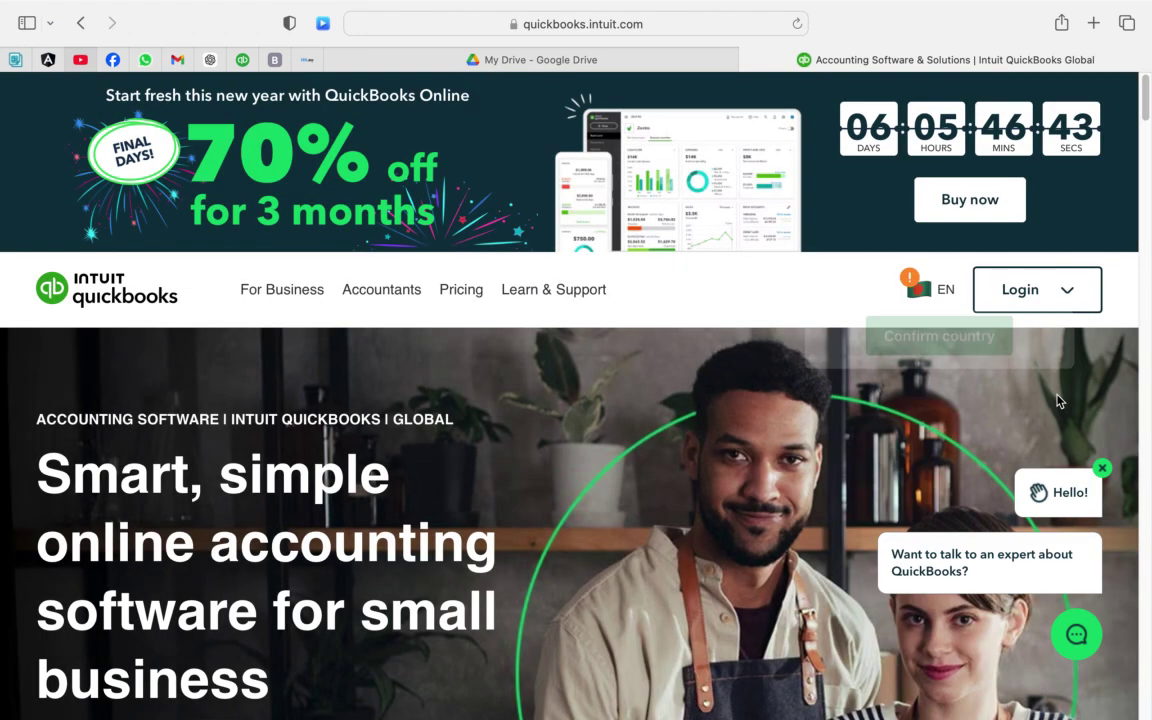
scroll(950, 290, down, 10)
scroll(962, 277, up, 10)
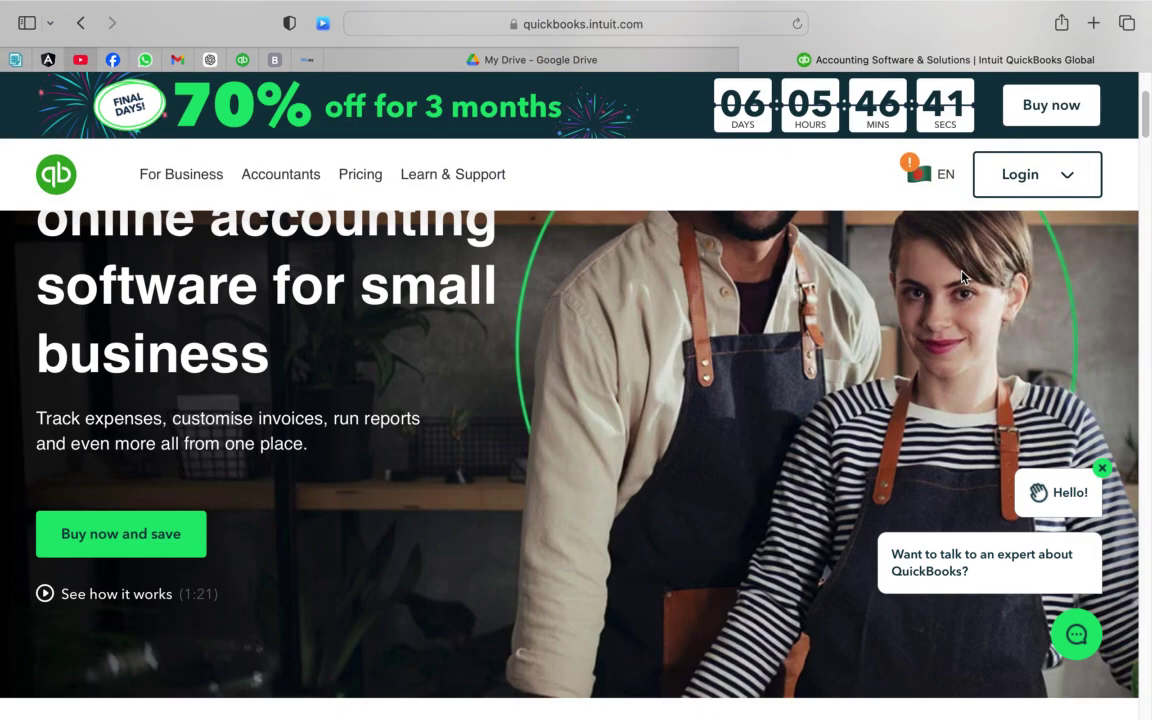
click(918, 174)
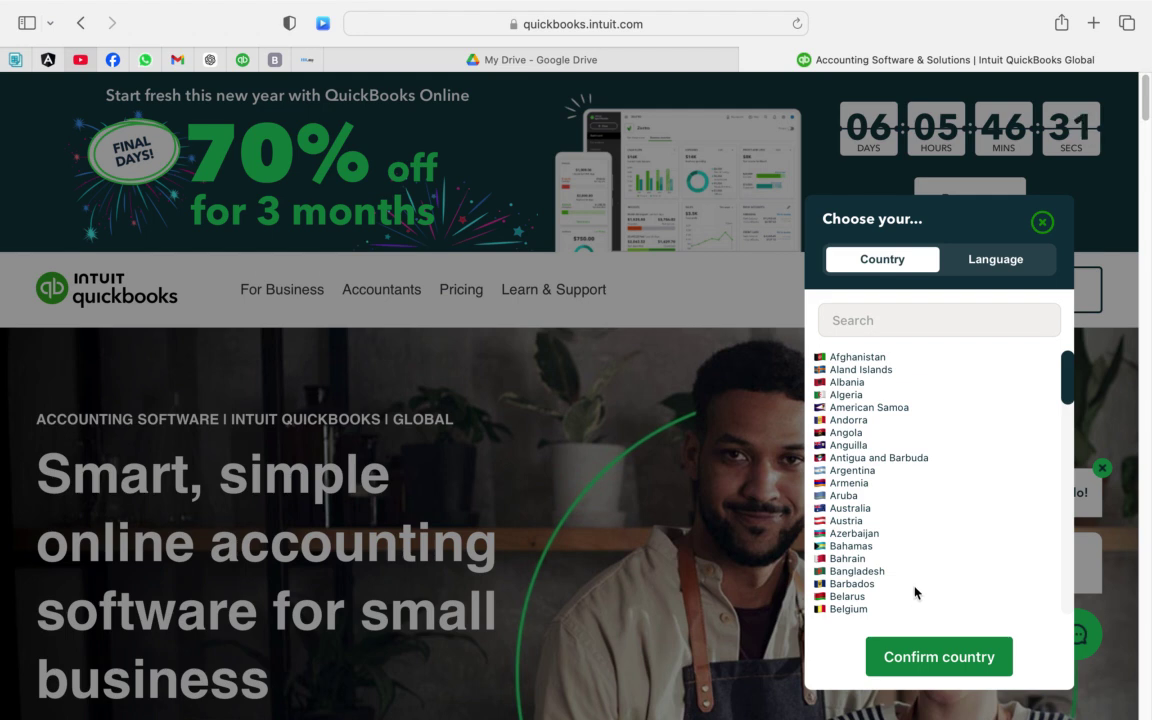
drag(1070, 390, 1058, 605)
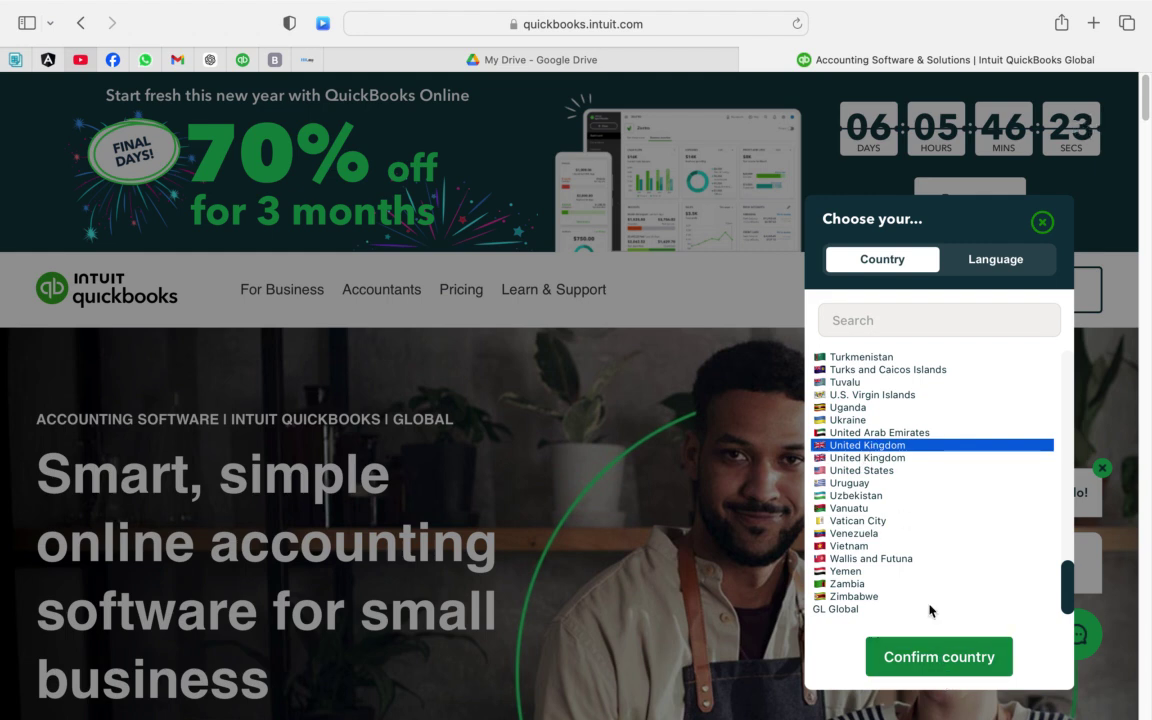
click(915, 660)
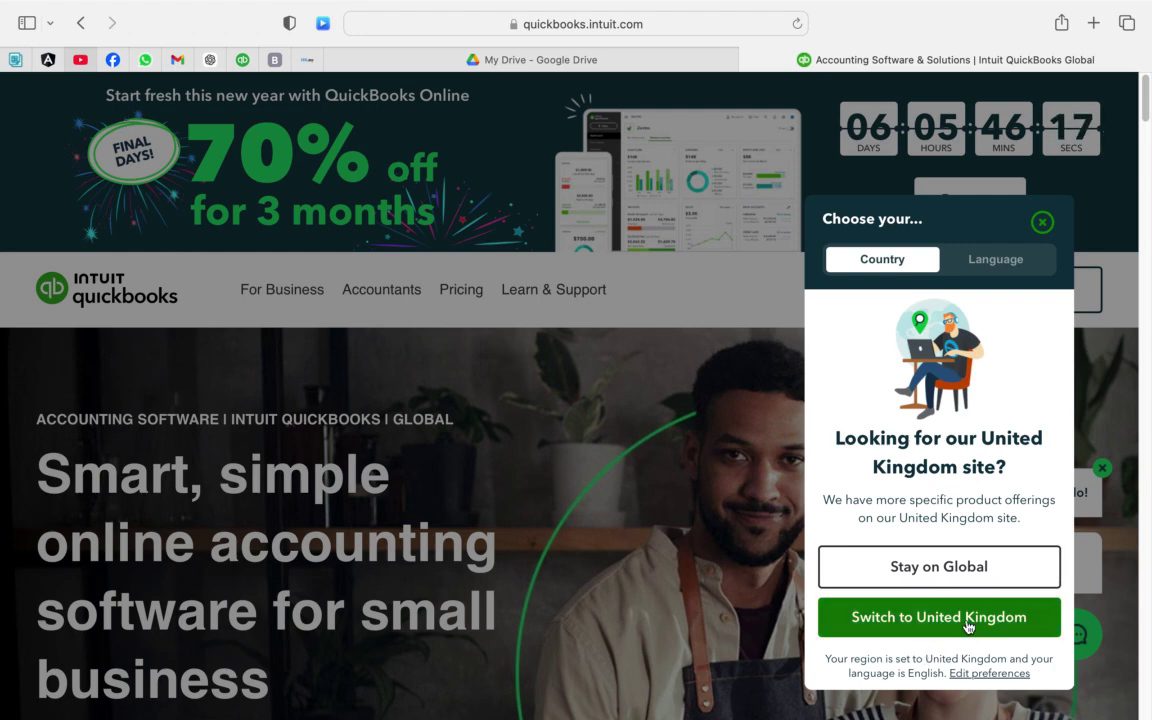
click(945, 627)
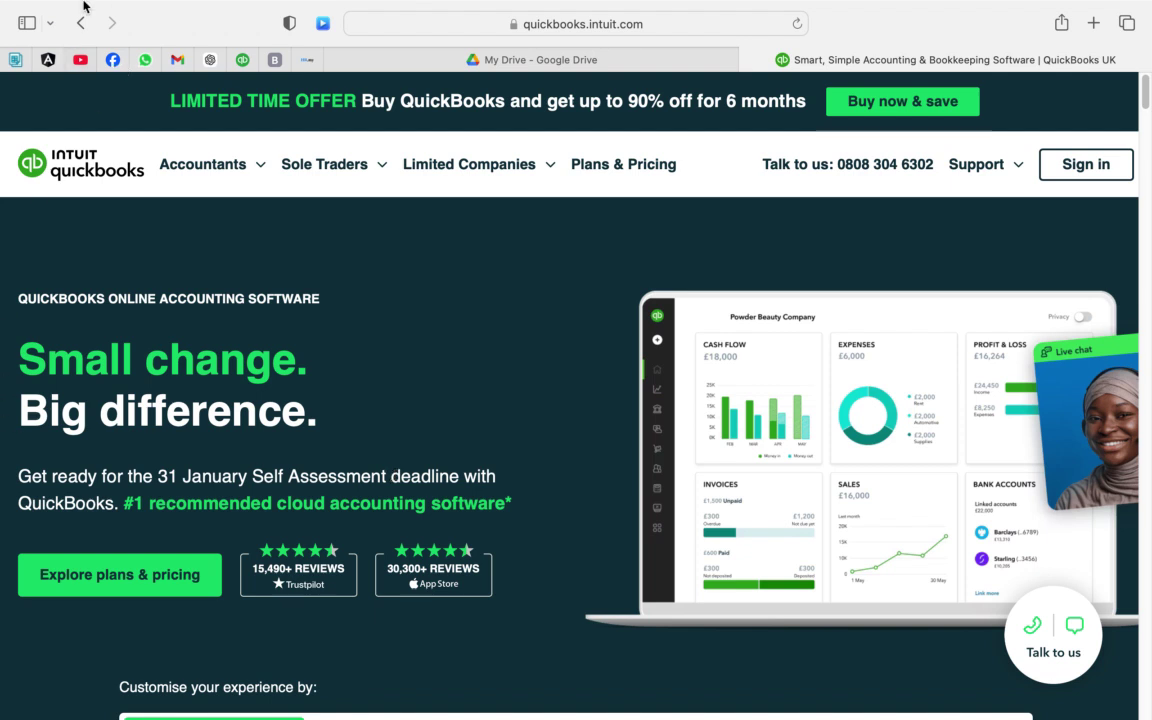
Step: Exit Safari full screen and open the UK Plans & Pricing page
mouse_move(116, 3)
click(60, 45)
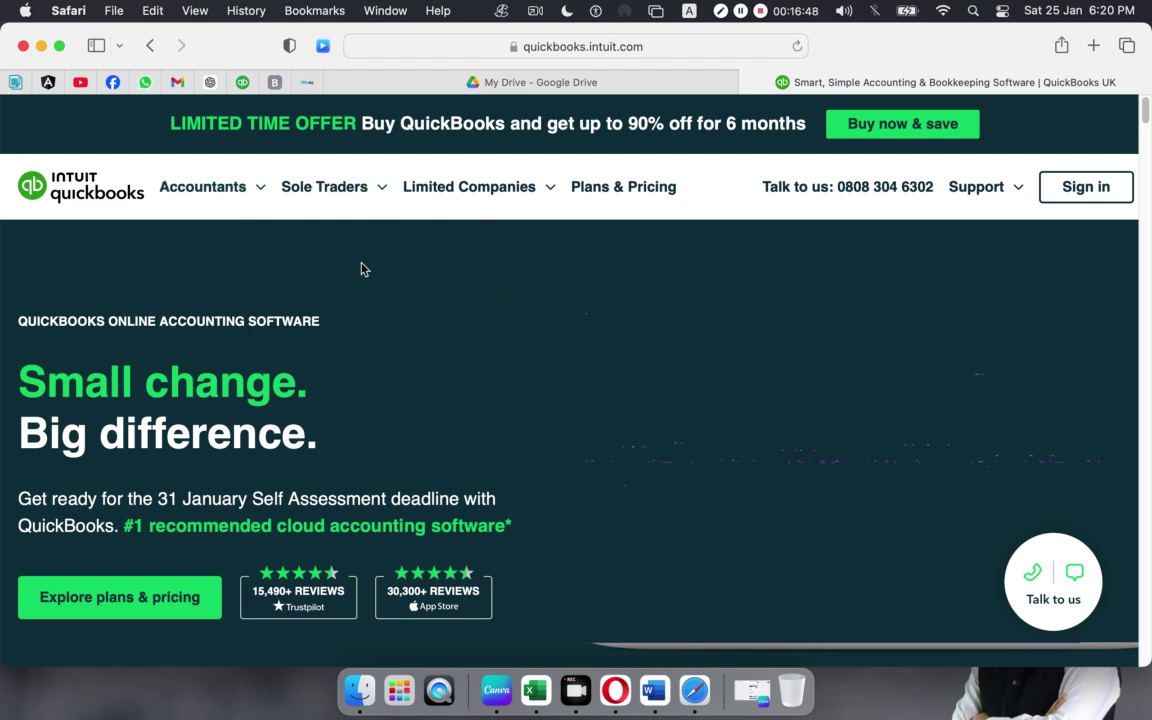
click(603, 192)
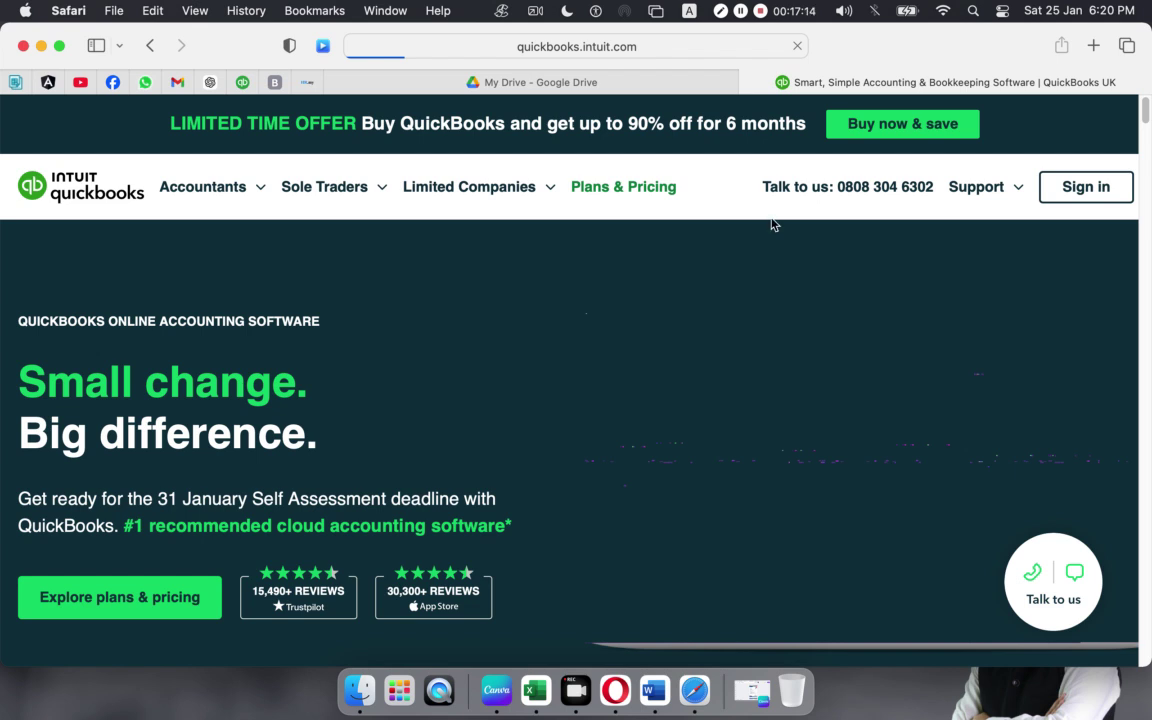
Step: Check the Wi-Fi status, then minimise Safari to show the desktop
click(943, 11)
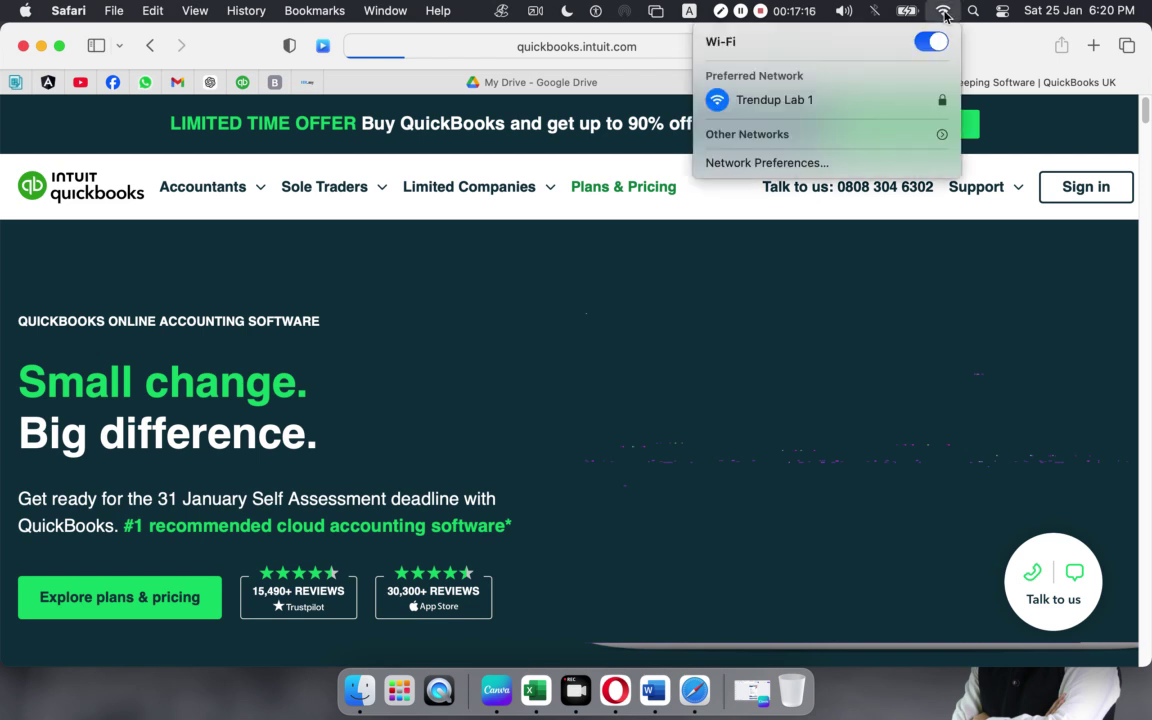
click(775, 352)
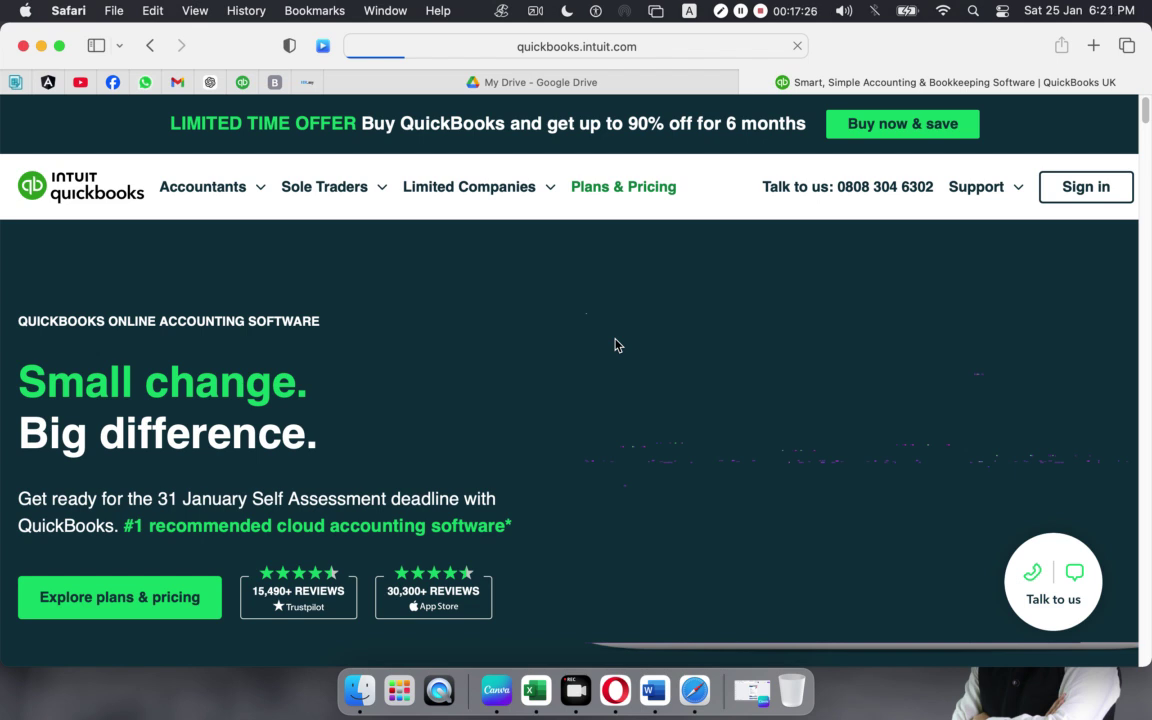
click(41, 45)
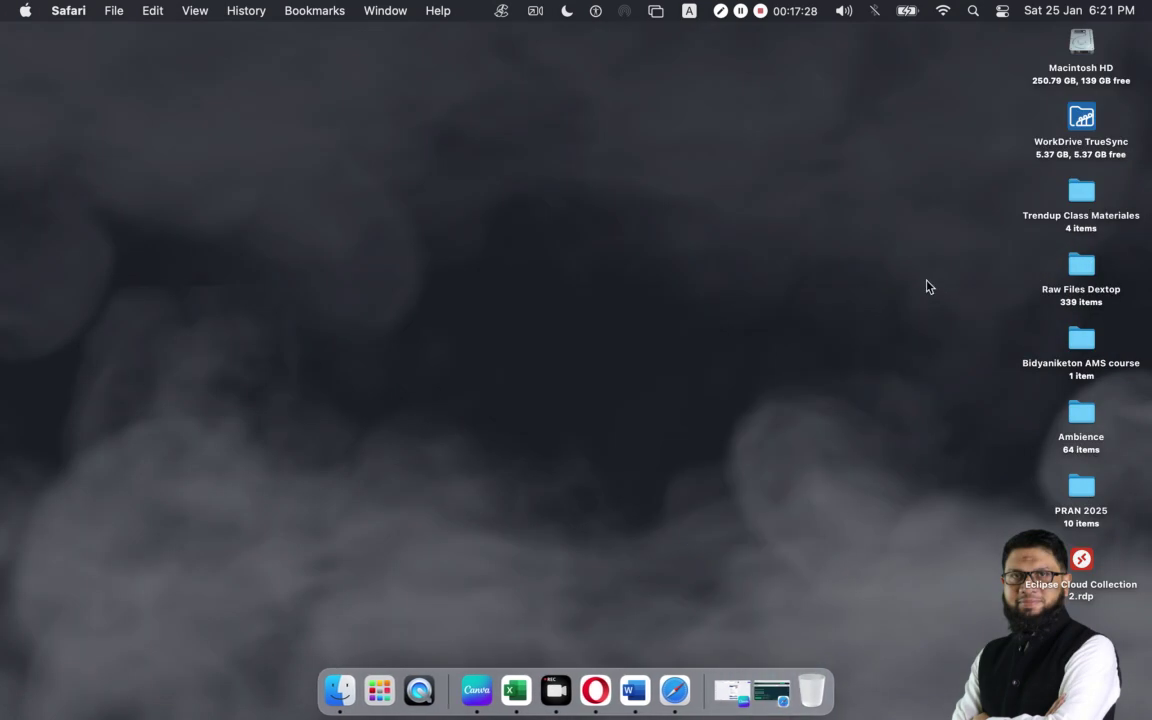
Step: Navigate Finder through Trendup Class Materiales, Total 13 Classes, QB, Class 01 QB-01 to Assignment Doc
click(1095, 193)
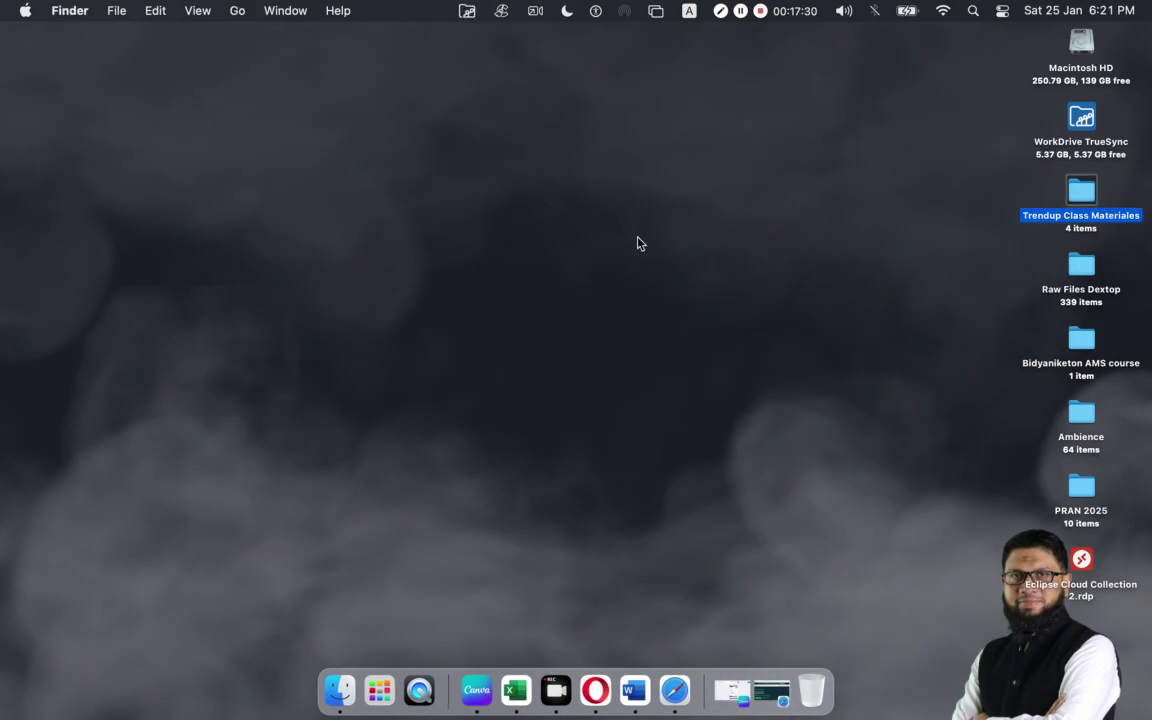
double_click(1090, 216)
click(471, 128)
double_click(471, 128)
double_click(465, 124)
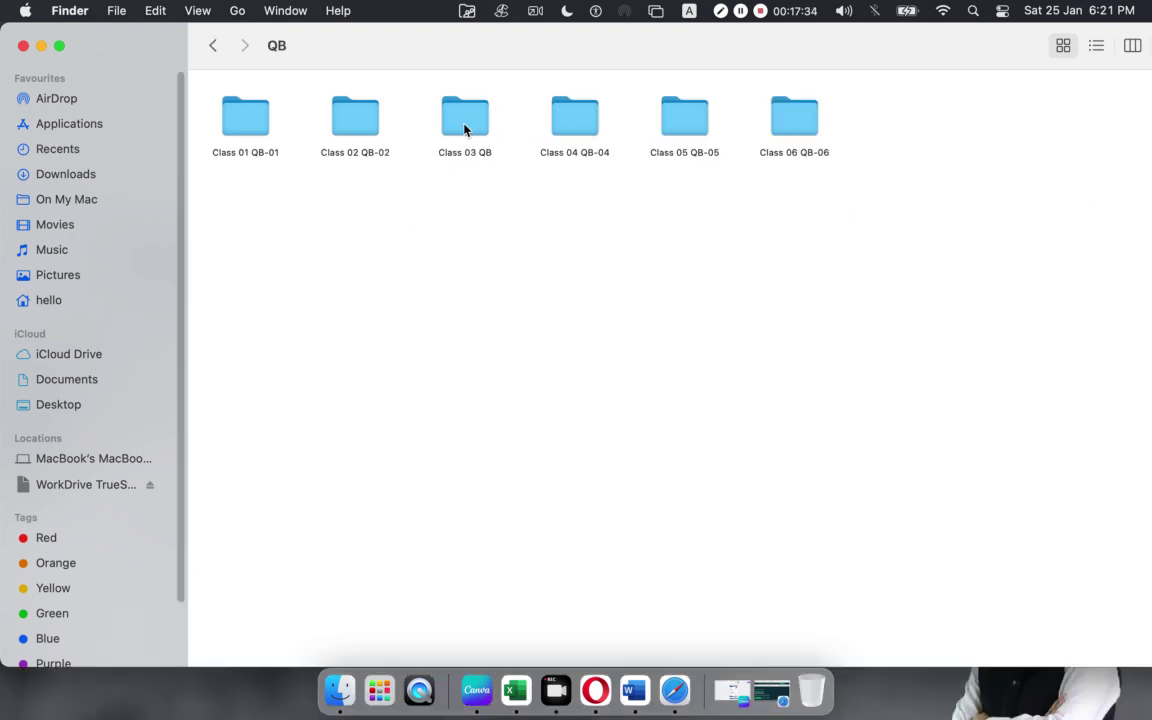
click(224, 129)
double_click(224, 129)
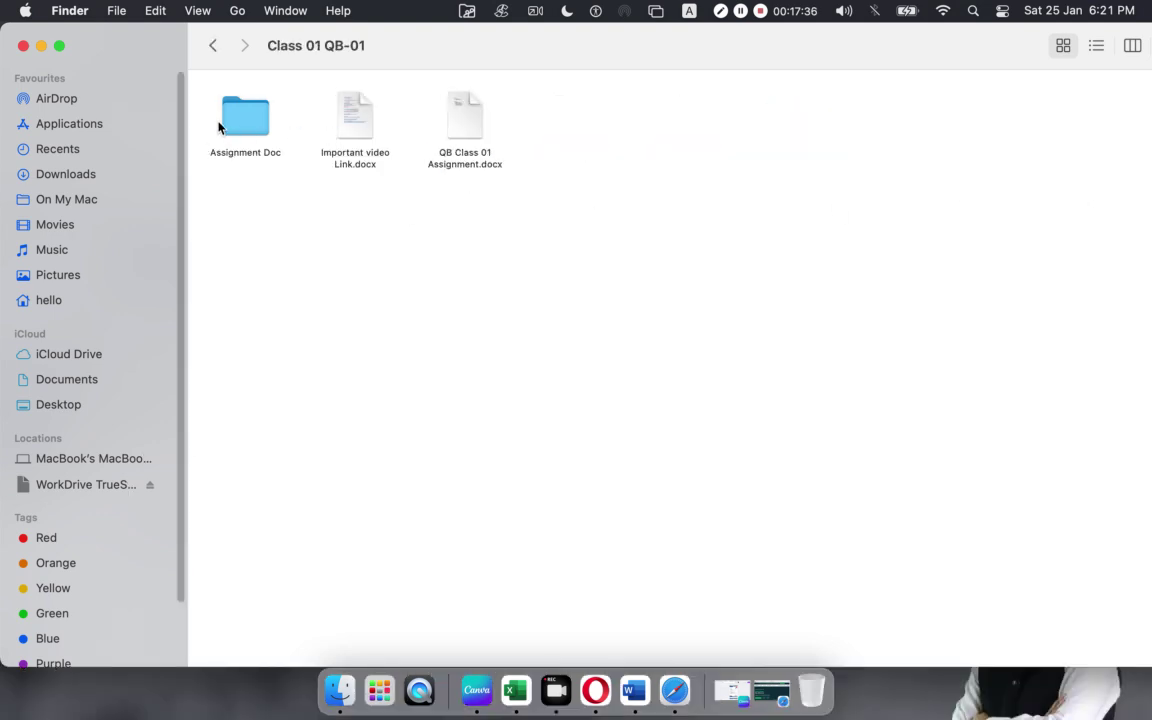
click(269, 131)
double_click(269, 131)
Step: Copy Delta Healthcare.docx and Delta-Healthcare Logo.png, then bring Safari back to the front
drag(437, 99, 150, 234)
key(super+c)
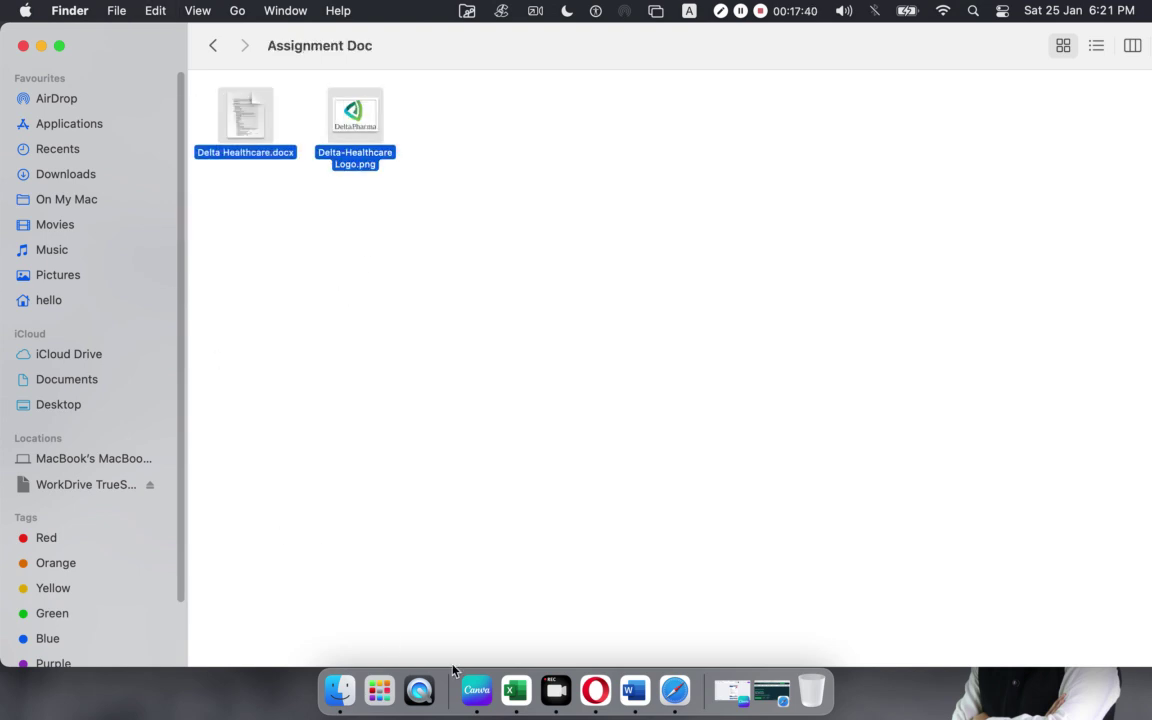
click(663, 678)
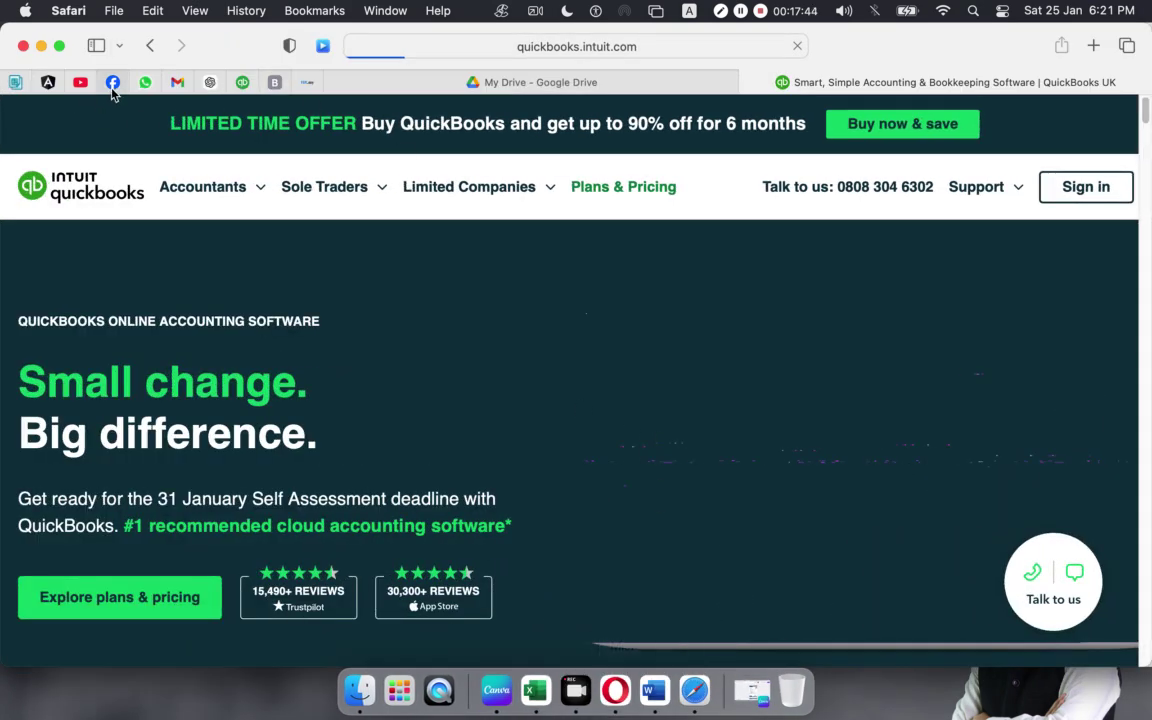
Step: Open the Facebook bookmark from Safari's favourites bar
click(113, 82)
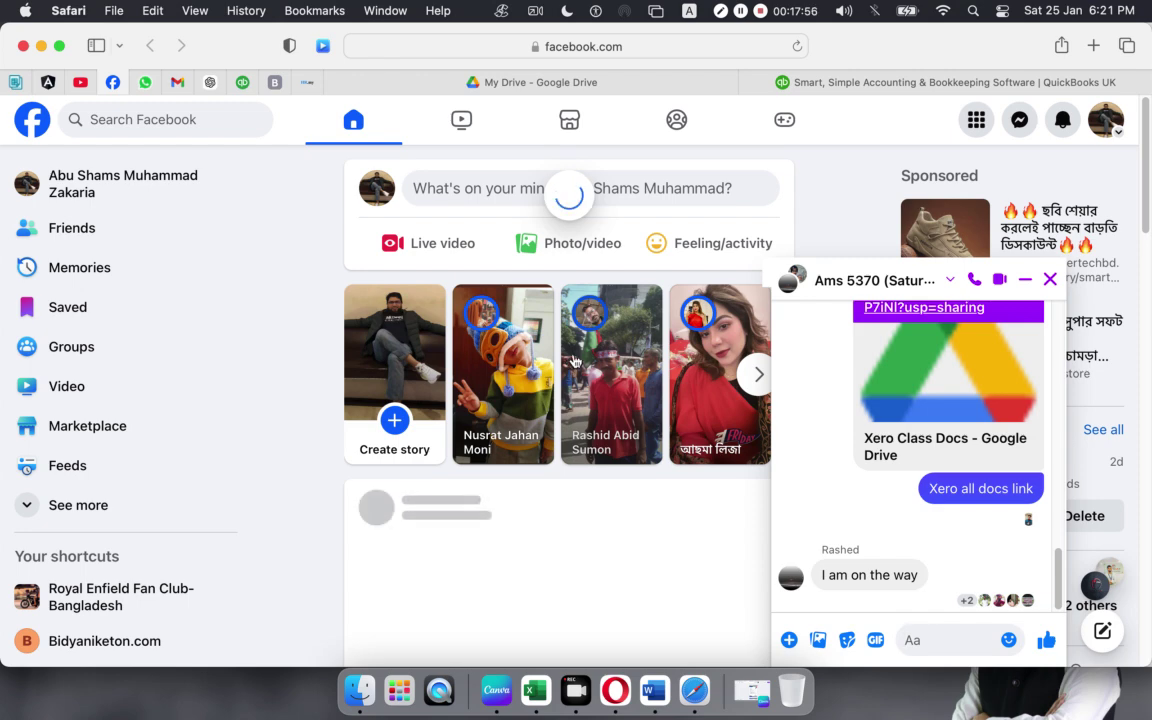
Step: Return to the QuickBooks tab and reload the UK pricing page after it failed to open
click(842, 82)
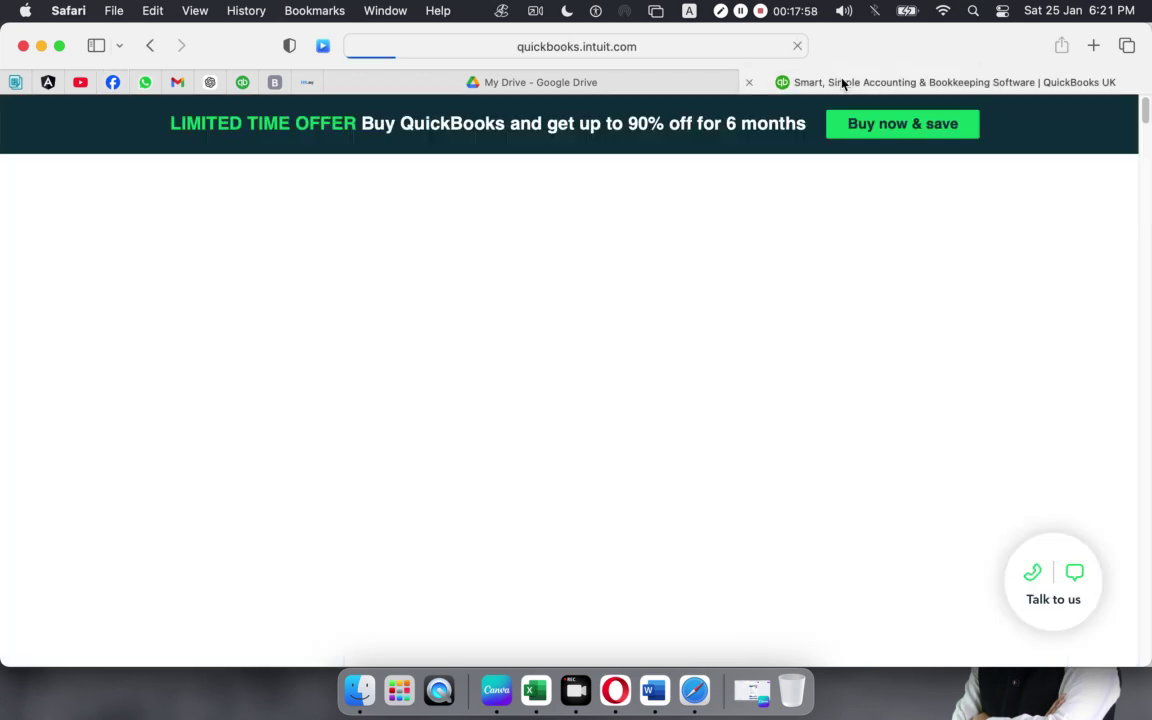
click(653, 86)
click(893, 87)
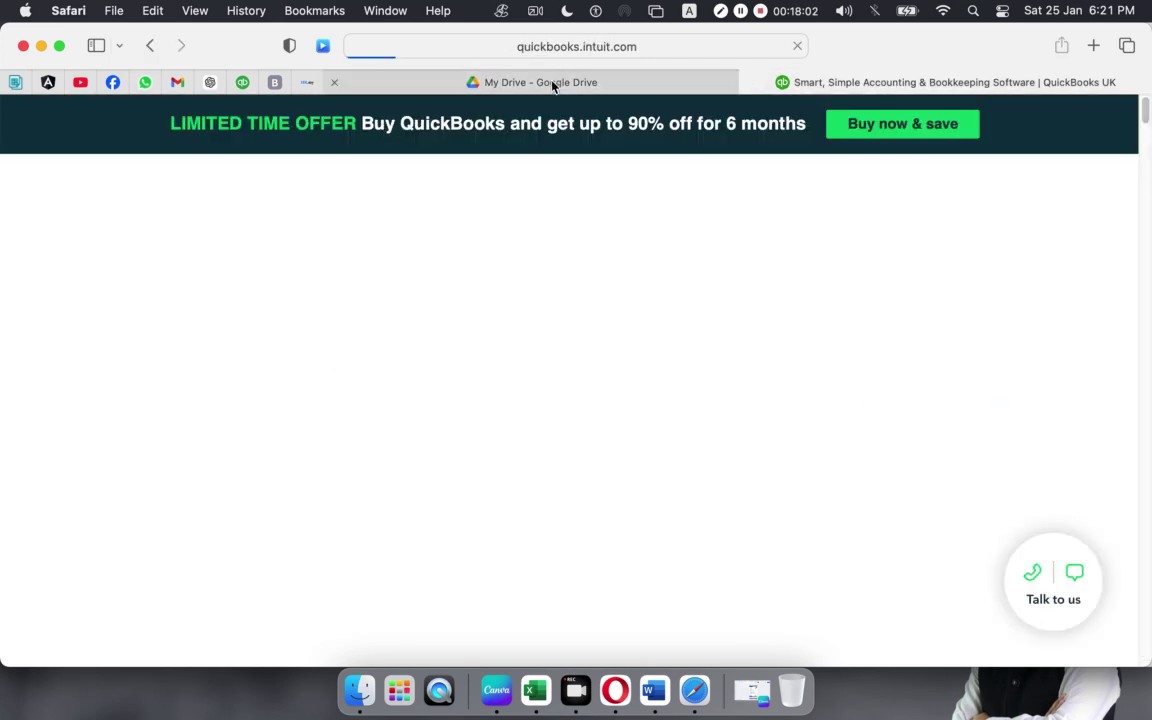
mouse_move(552, 90)
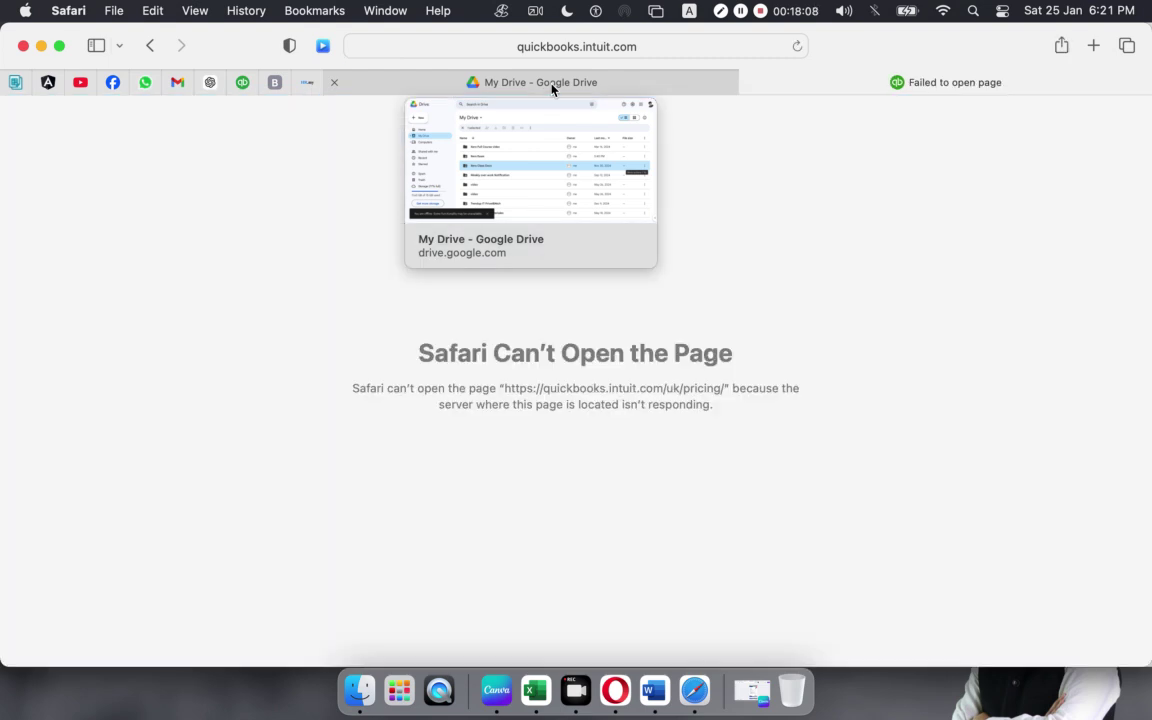
click(797, 46)
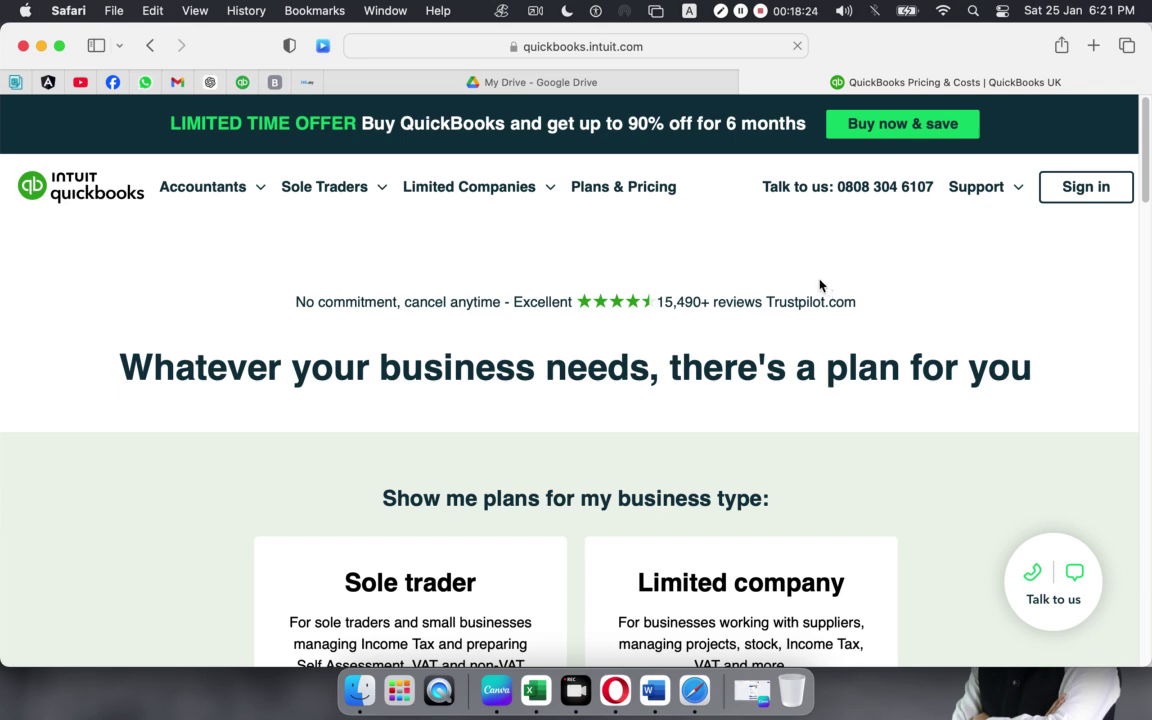
scroll(818, 286, down, 15)
scroll(818, 286, up, 15)
click(609, 190)
scroll(797, 453, down, 5)
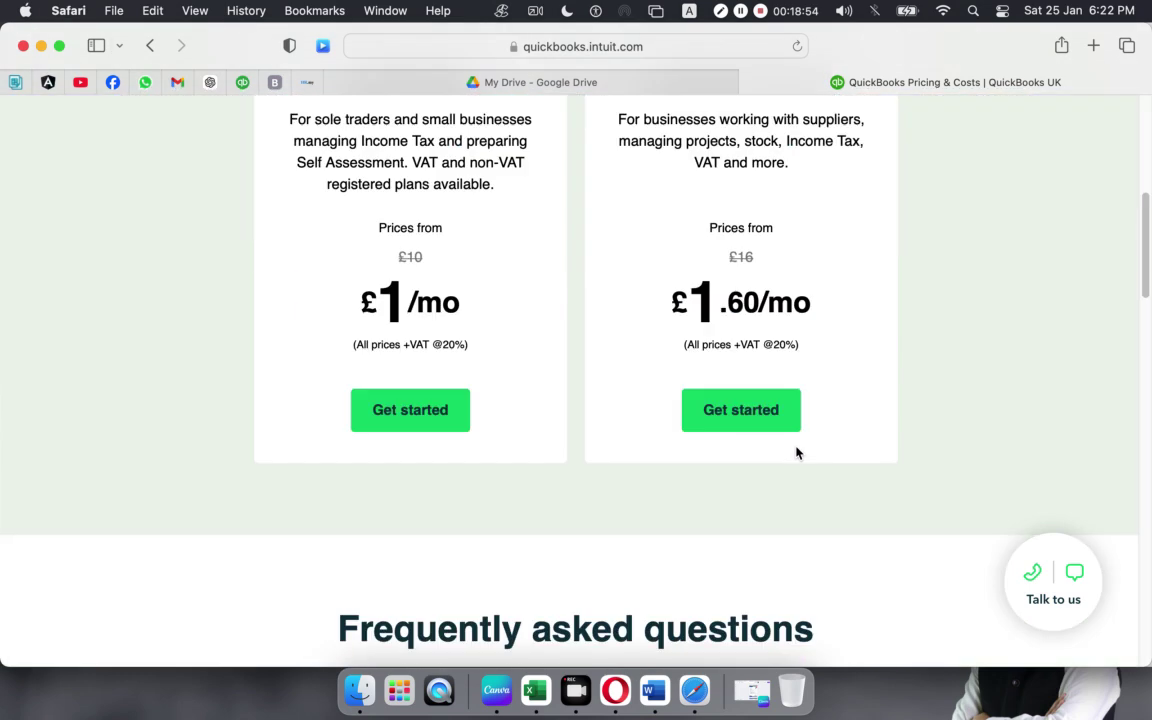
scroll(797, 453, up, 1)
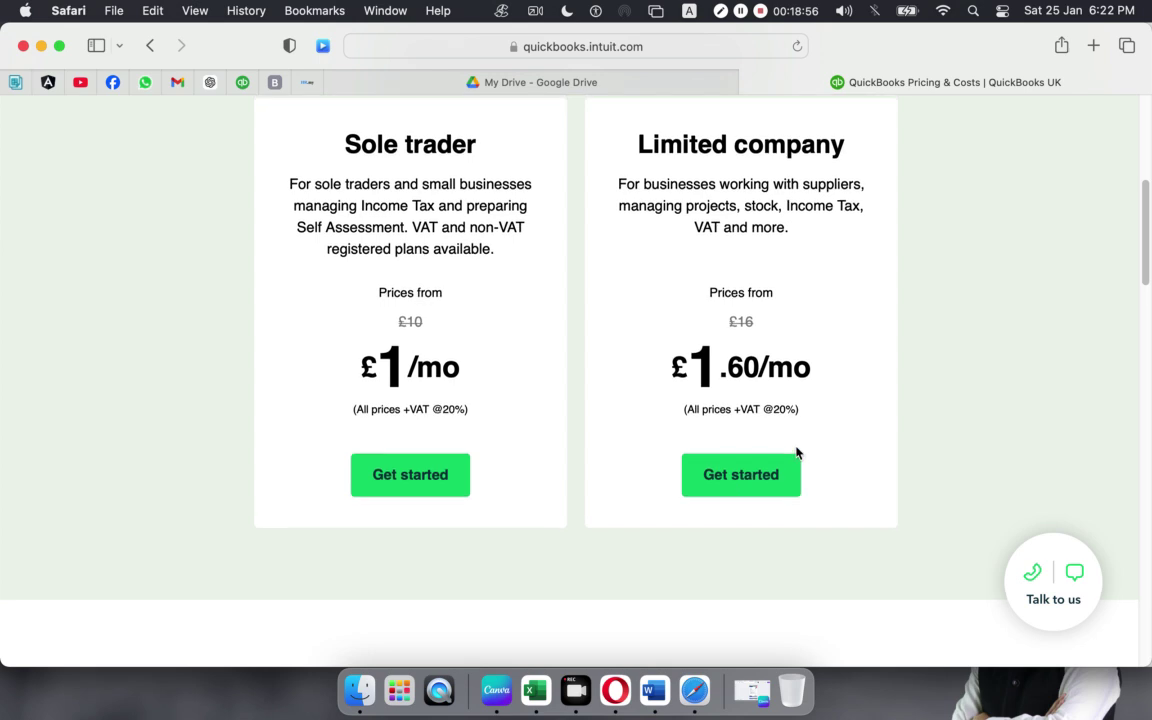
Step: Open the limited company plans and review the Simple Start, Essentials, Plus and Advanced cards
click(746, 481)
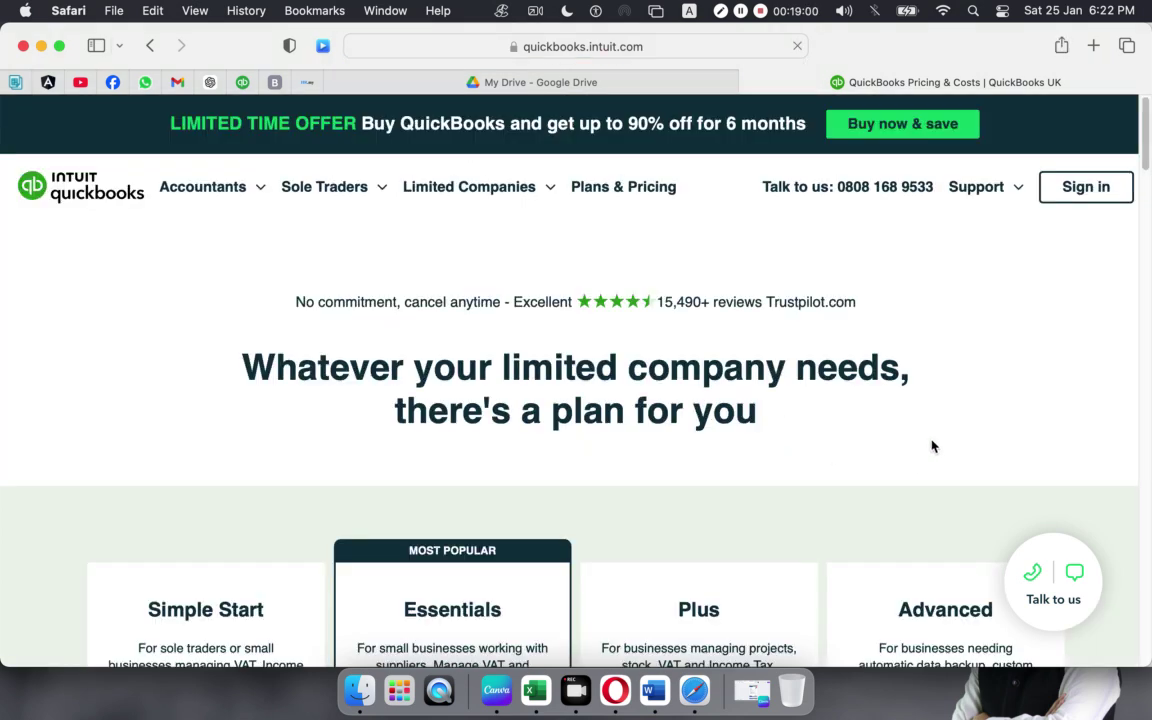
scroll(869, 505, down, 5)
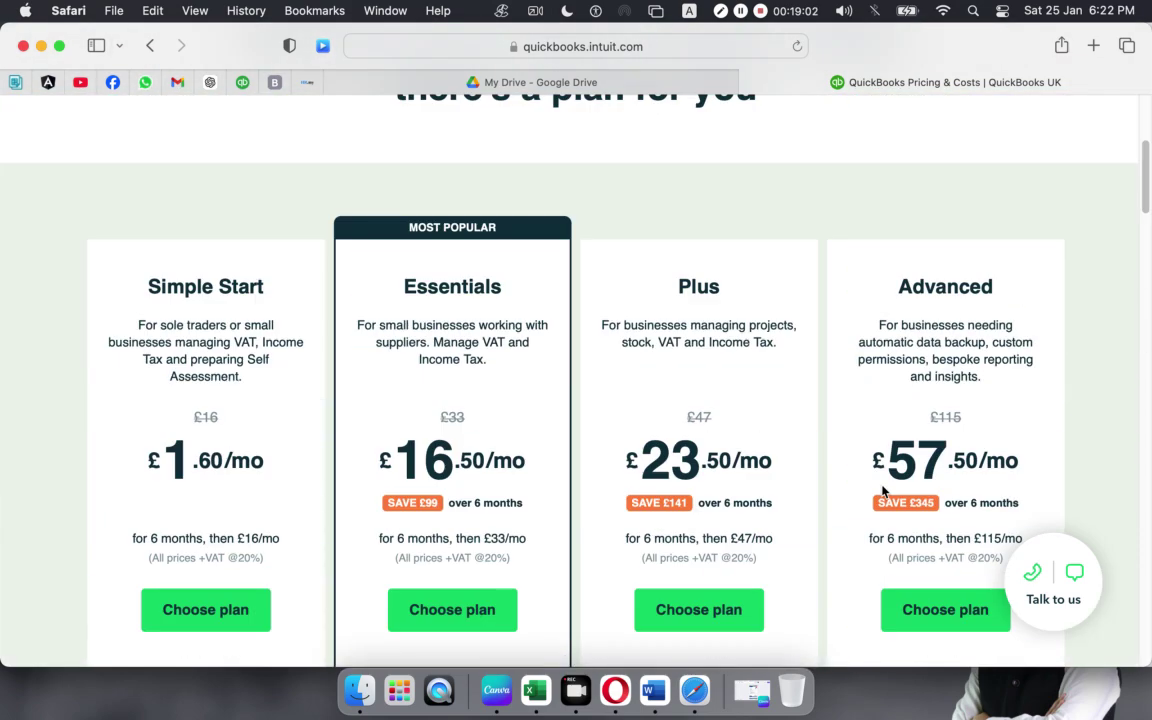
scroll(882, 490, up, 5)
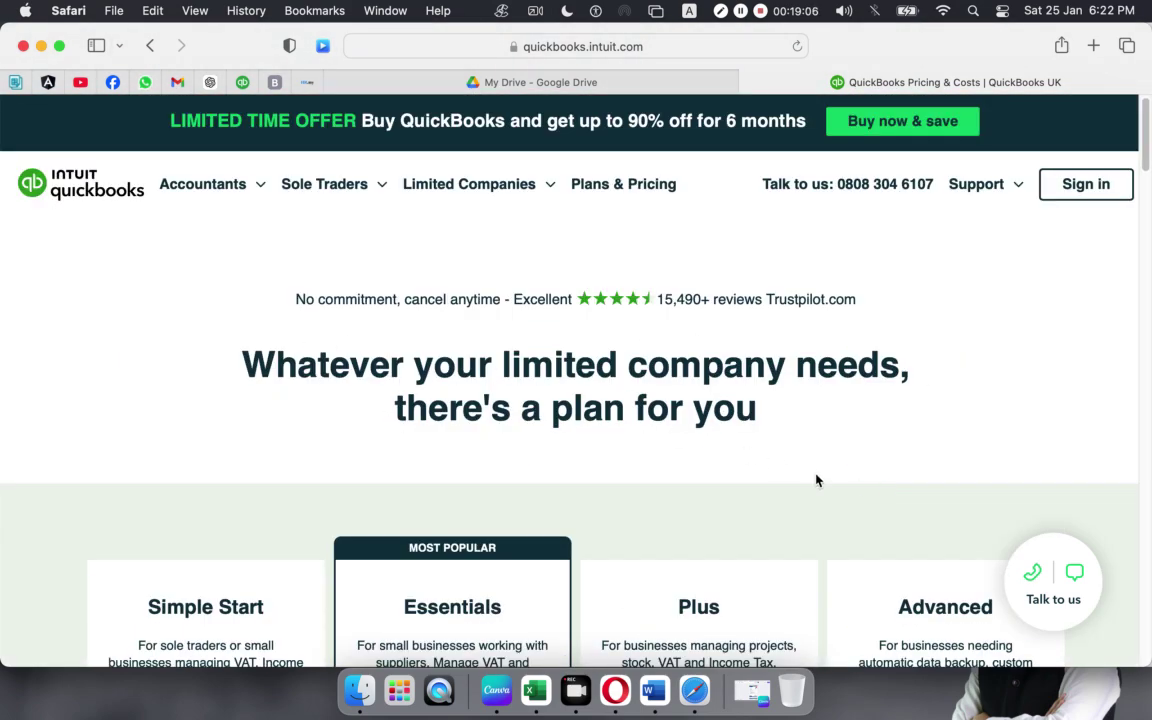
scroll(818, 478, down, 10)
scroll(816, 480, up, 5)
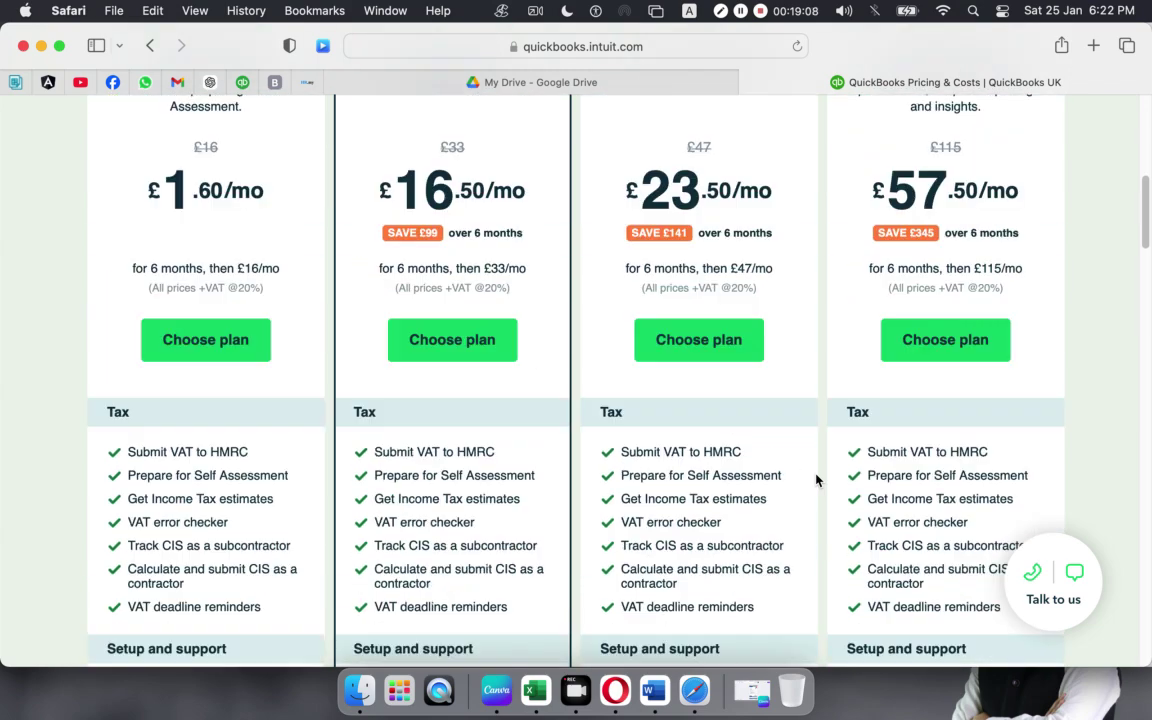
scroll(816, 480, up, 10)
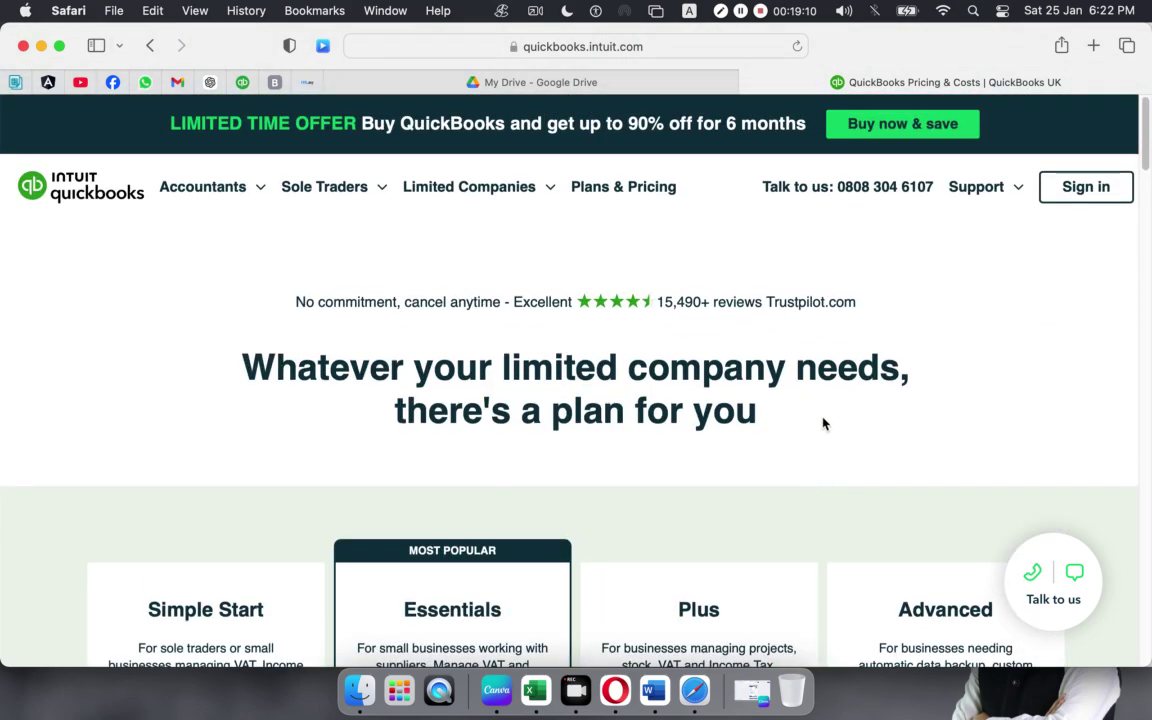
scroll(838, 432, down, 1)
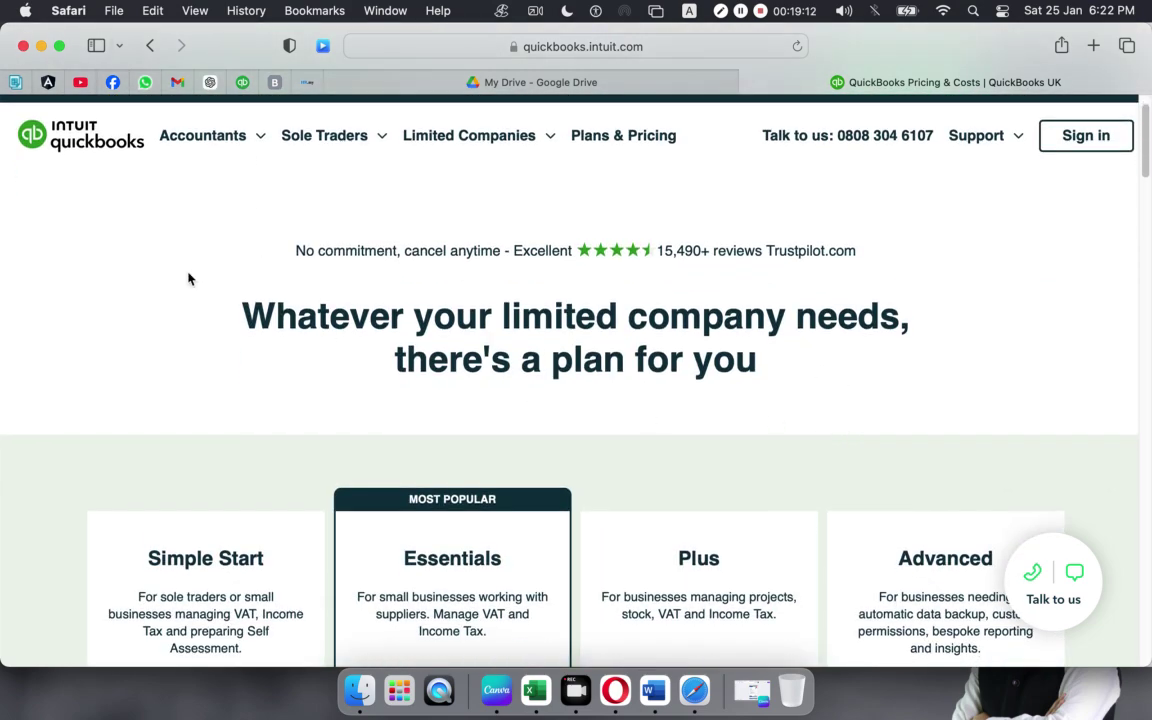
Step: Reload the plans page and choose the Plus plan at £23.50 a month
click(796, 47)
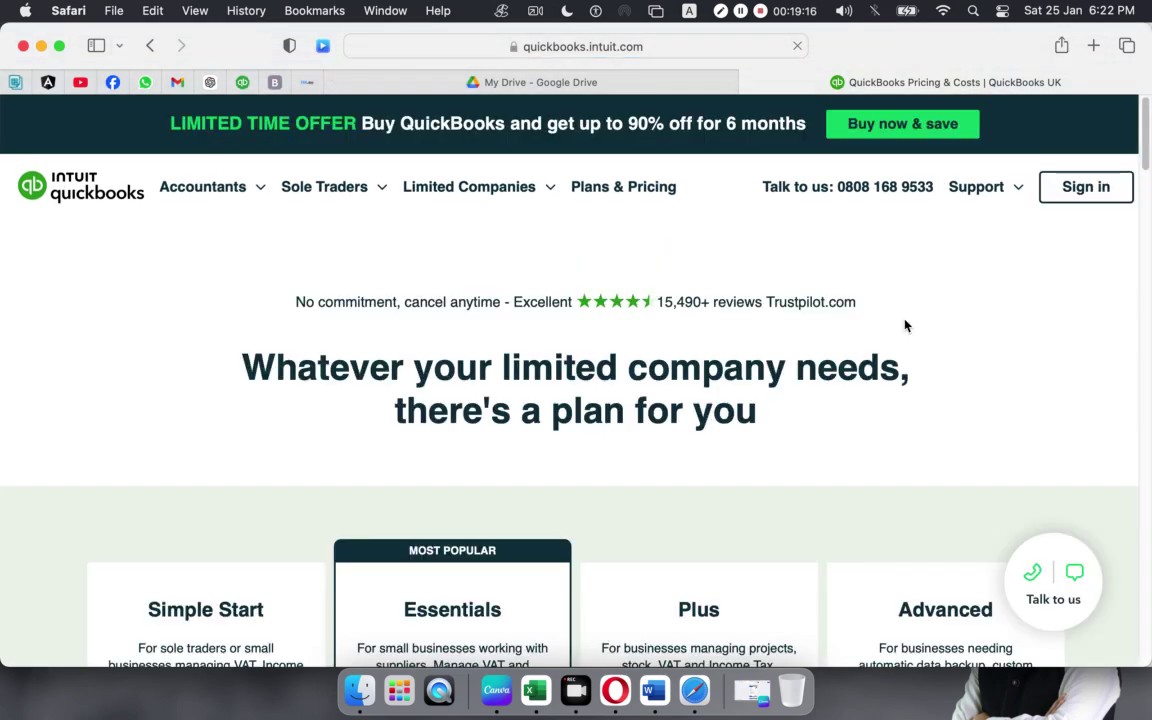
scroll(855, 333, down, 1)
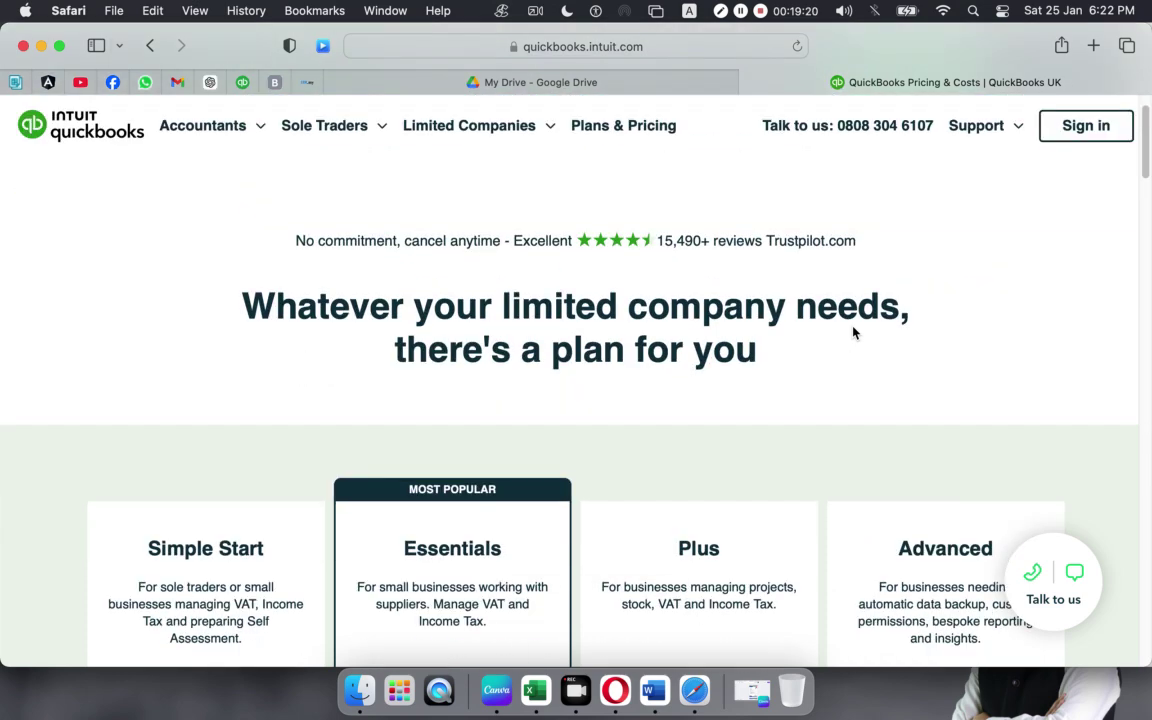
scroll(852, 332, down, 6)
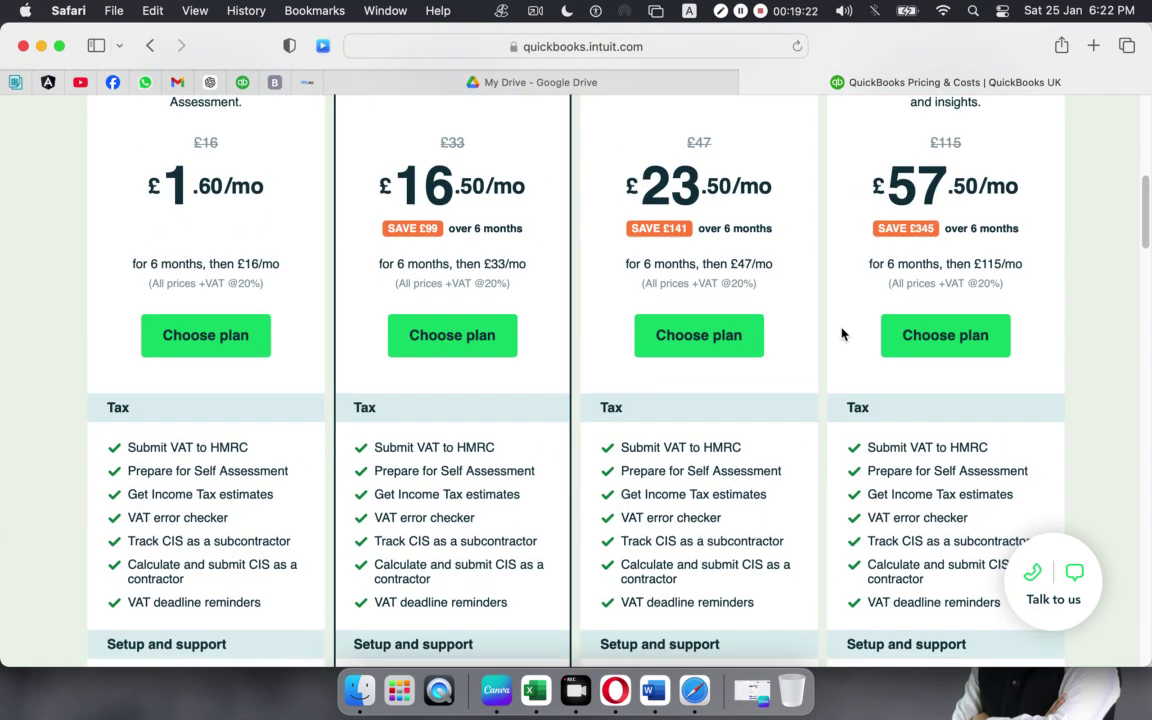
click(716, 344)
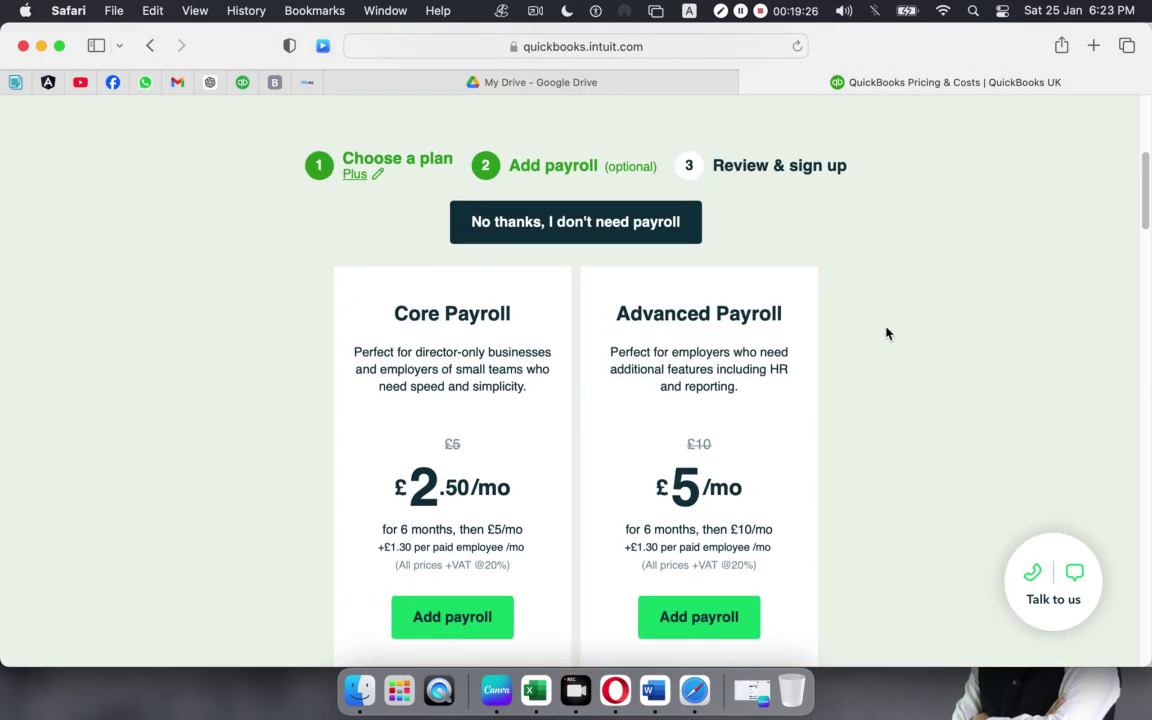
Step: Go back two pages from the Plus plan selection toward the business type choice
scroll(887, 332, down, 3)
scroll(887, 332, up, 6)
click(149, 45)
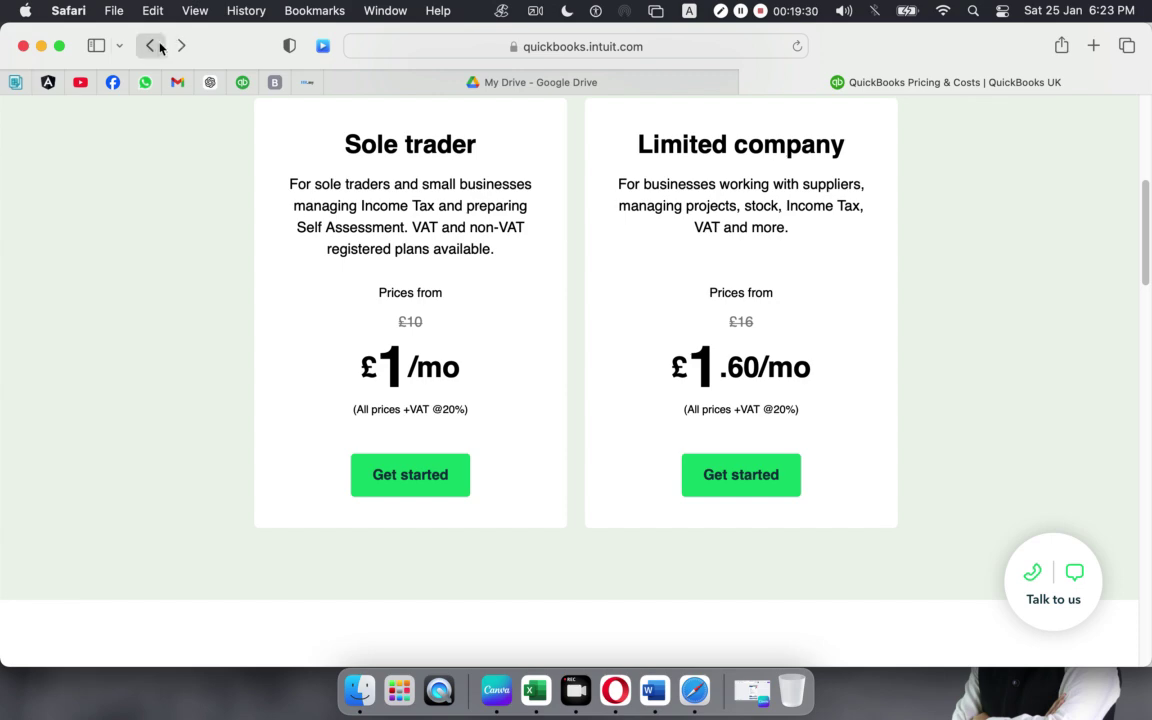
click(150, 45)
scroll(768, 328, down, 2)
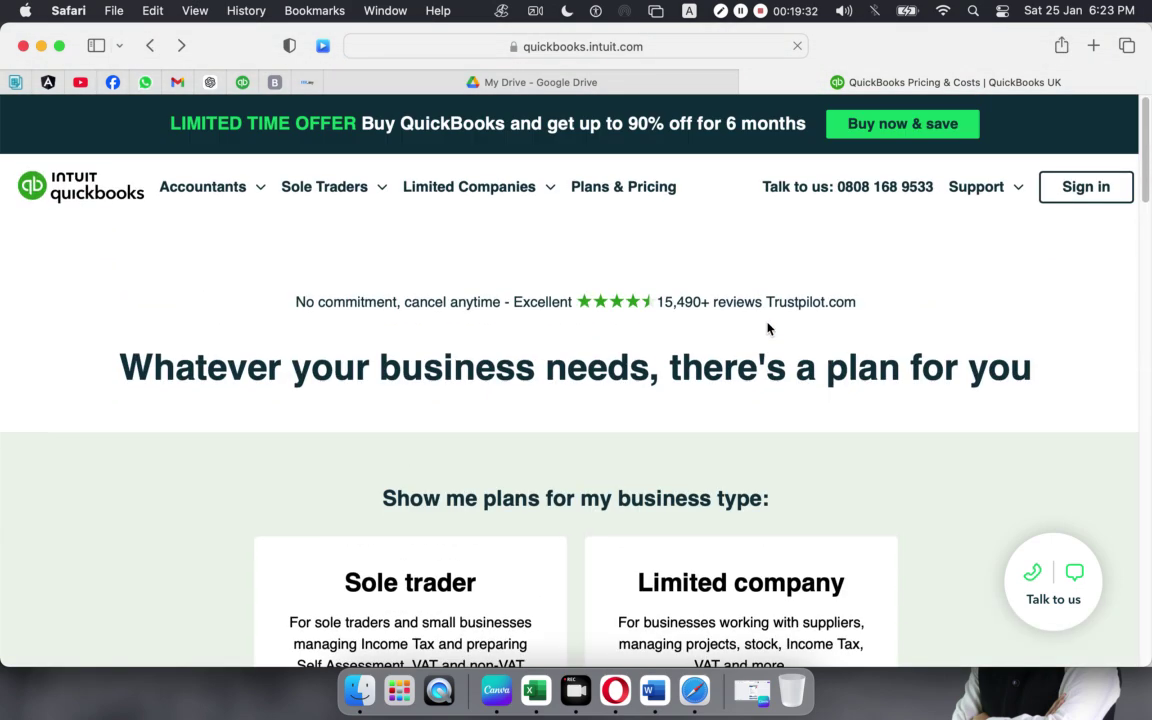
Step: Reopen Plans & Pricing, then go back to the Intuit QuickBooks Global home page
click(624, 188)
scroll(716, 434, down, 5)
scroll(674, 445, up, 5)
click(148, 46)
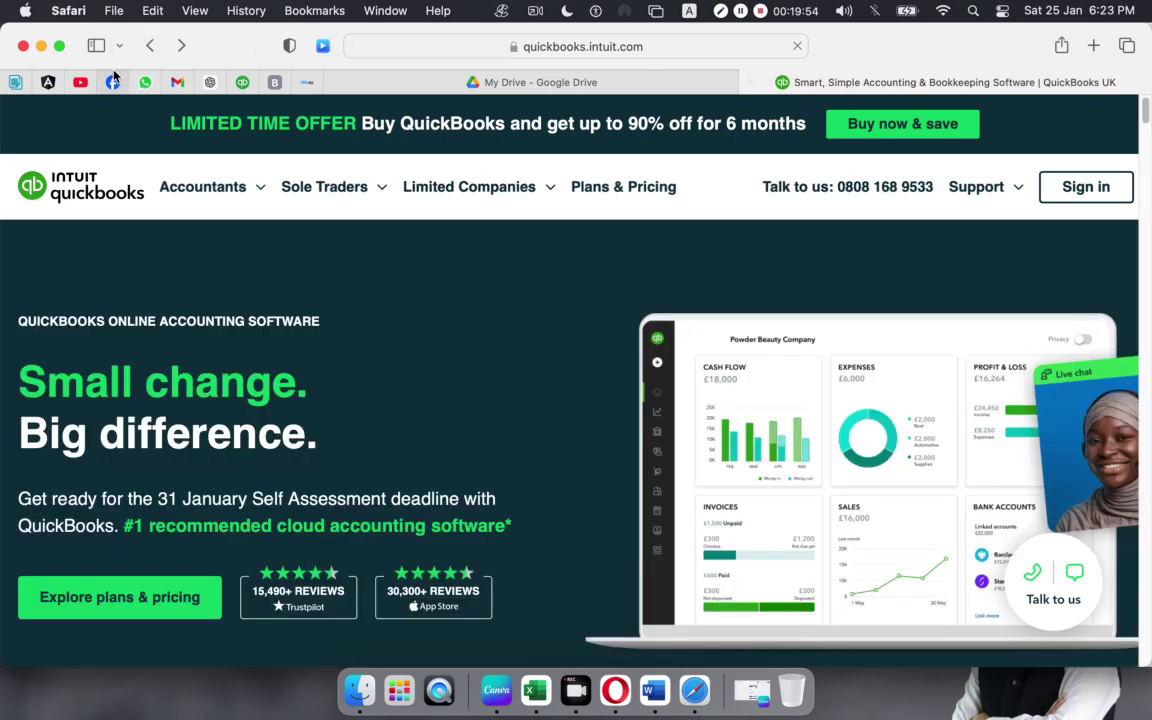
click(150, 45)
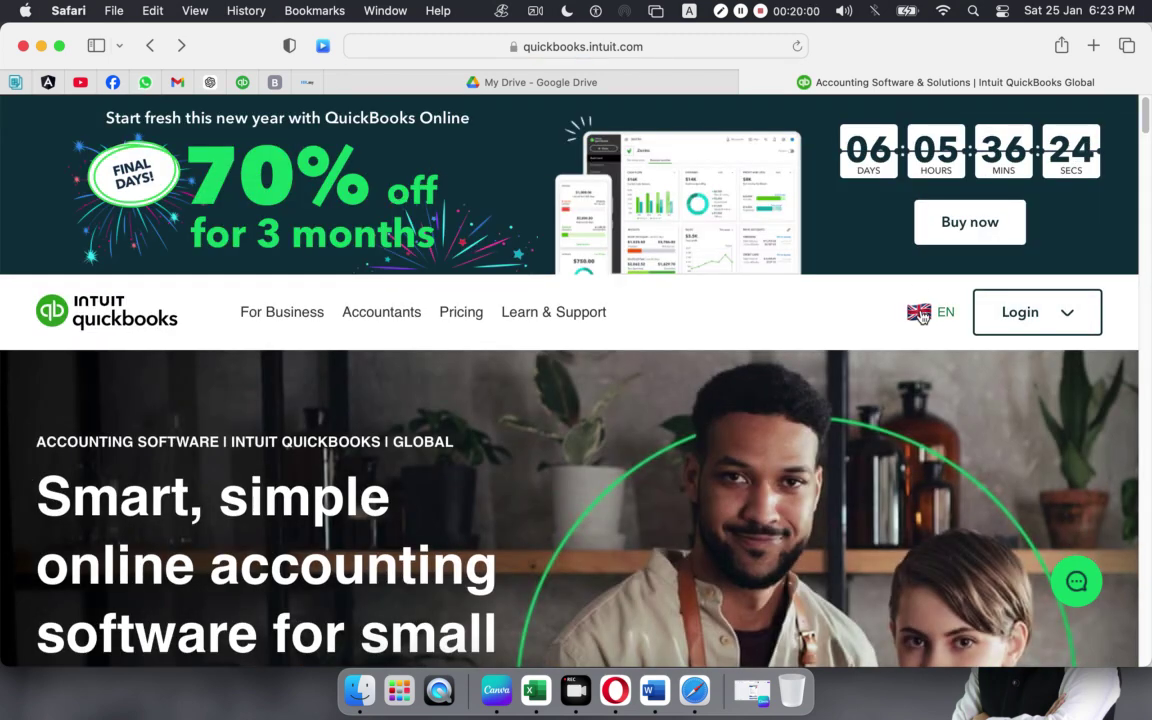
Step: Choose Australia in the country and language chooser and switch to the QuickBooks Australia site
click(917, 325)
scroll(959, 503, down, 15)
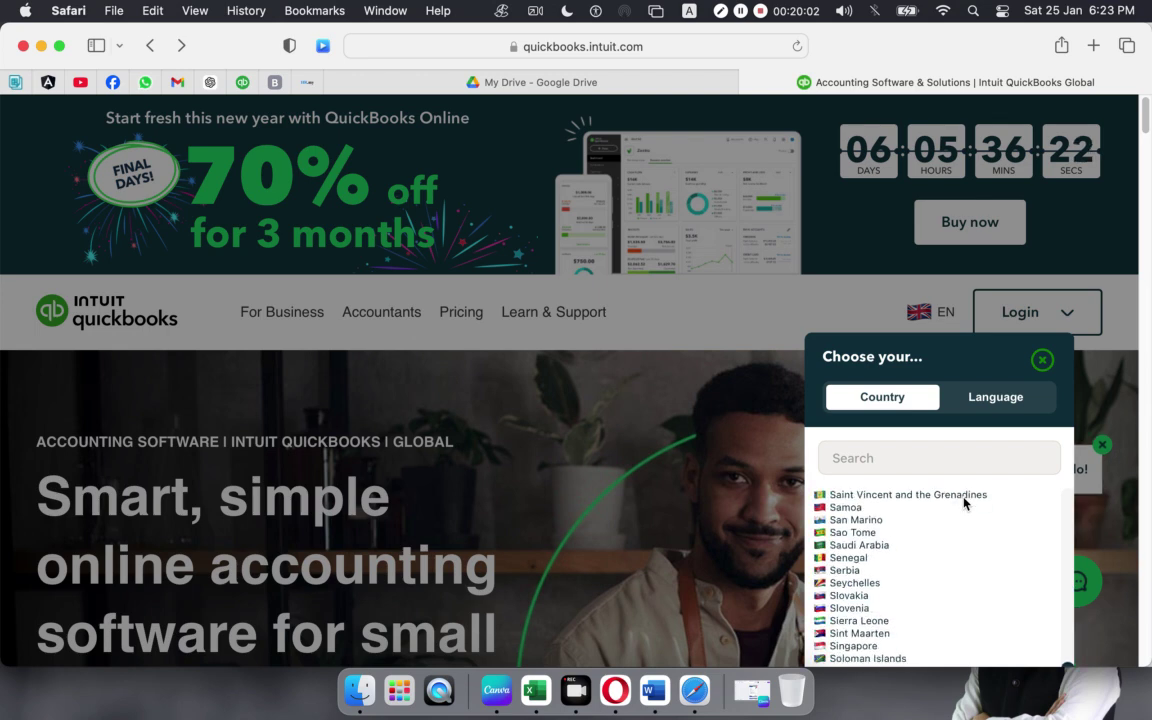
scroll(944, 200, up, 5)
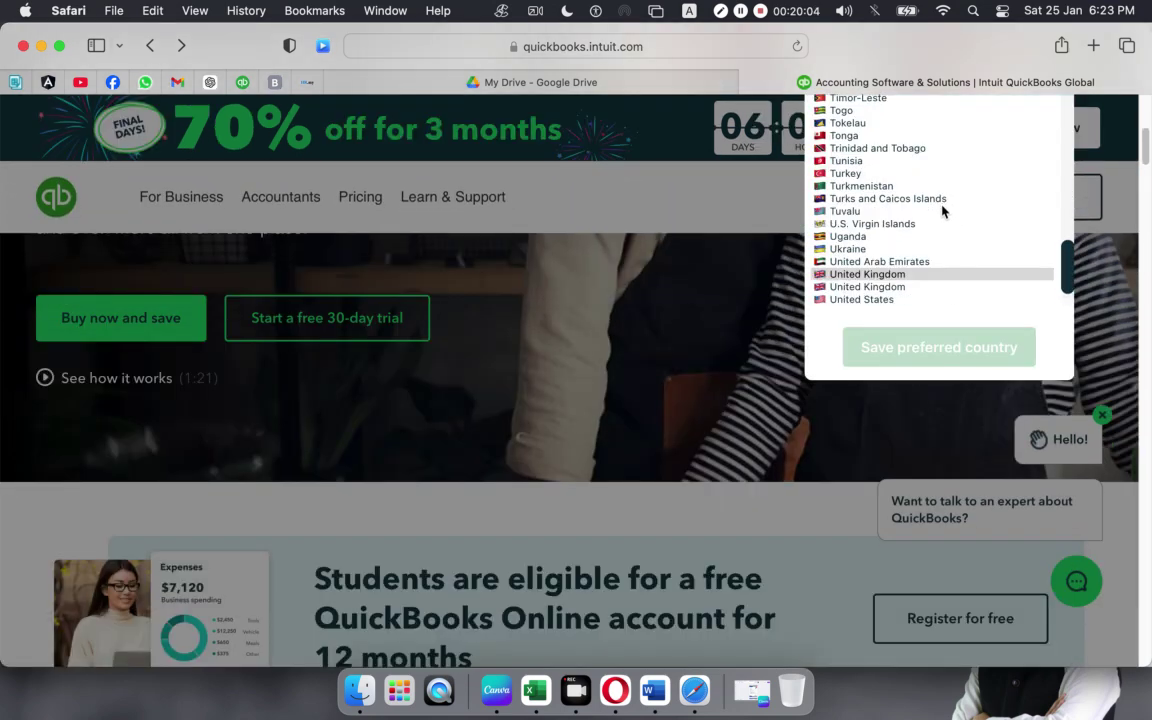
scroll(942, 212, up, 10)
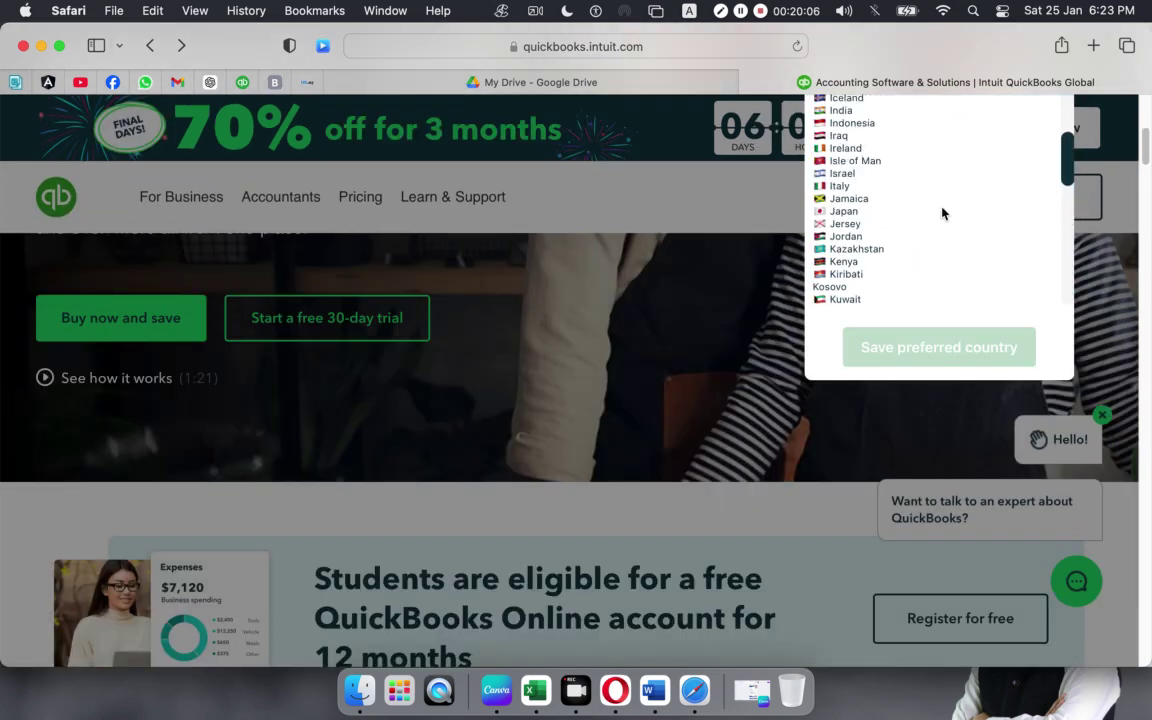
scroll(942, 212, up, 10)
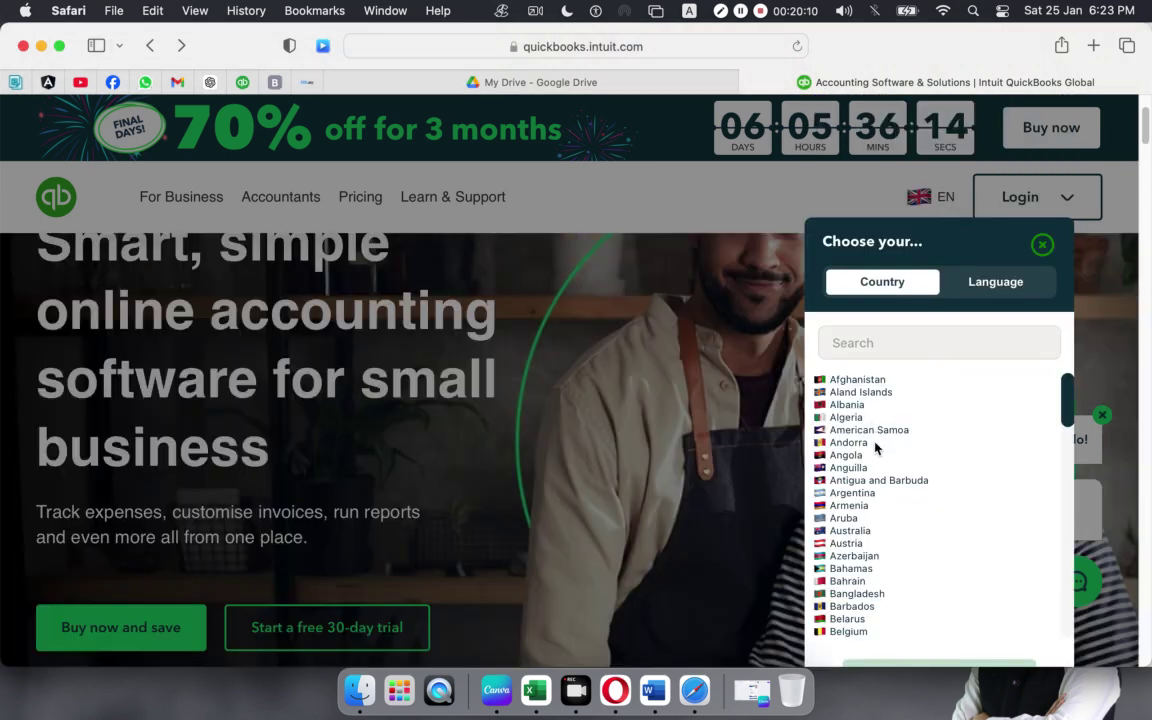
click(849, 532)
scroll(849, 532, down, 1)
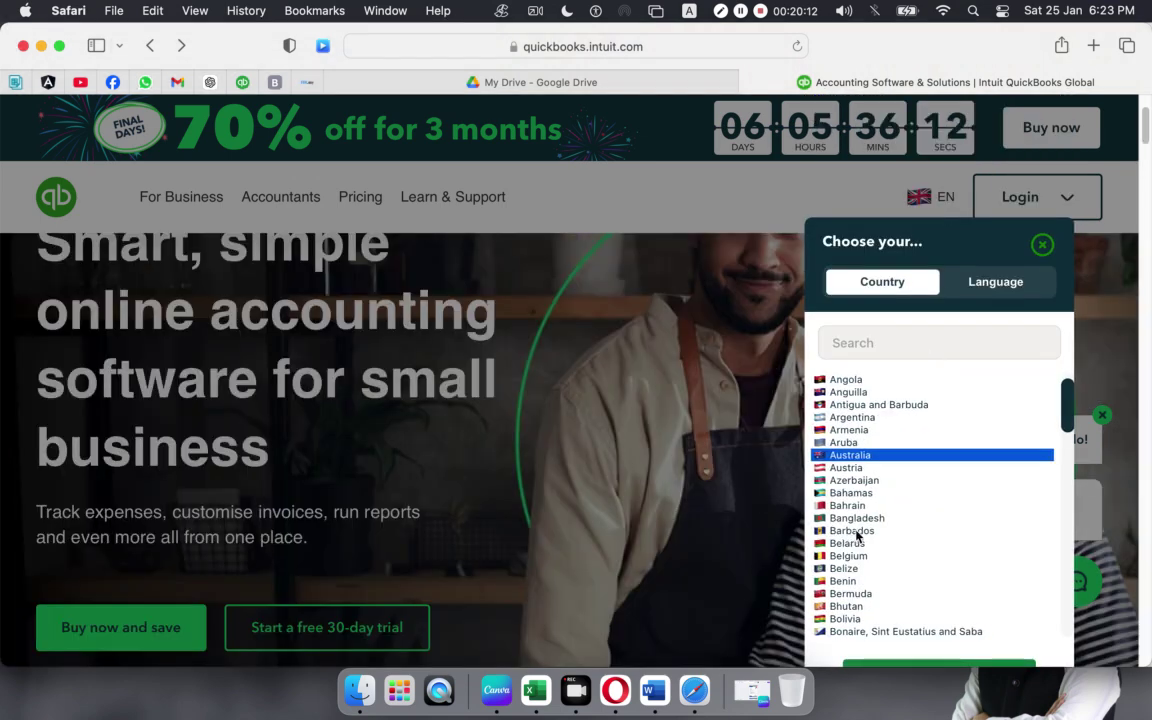
scroll(985, 445, down, 8)
scroll(985, 445, down, 15)
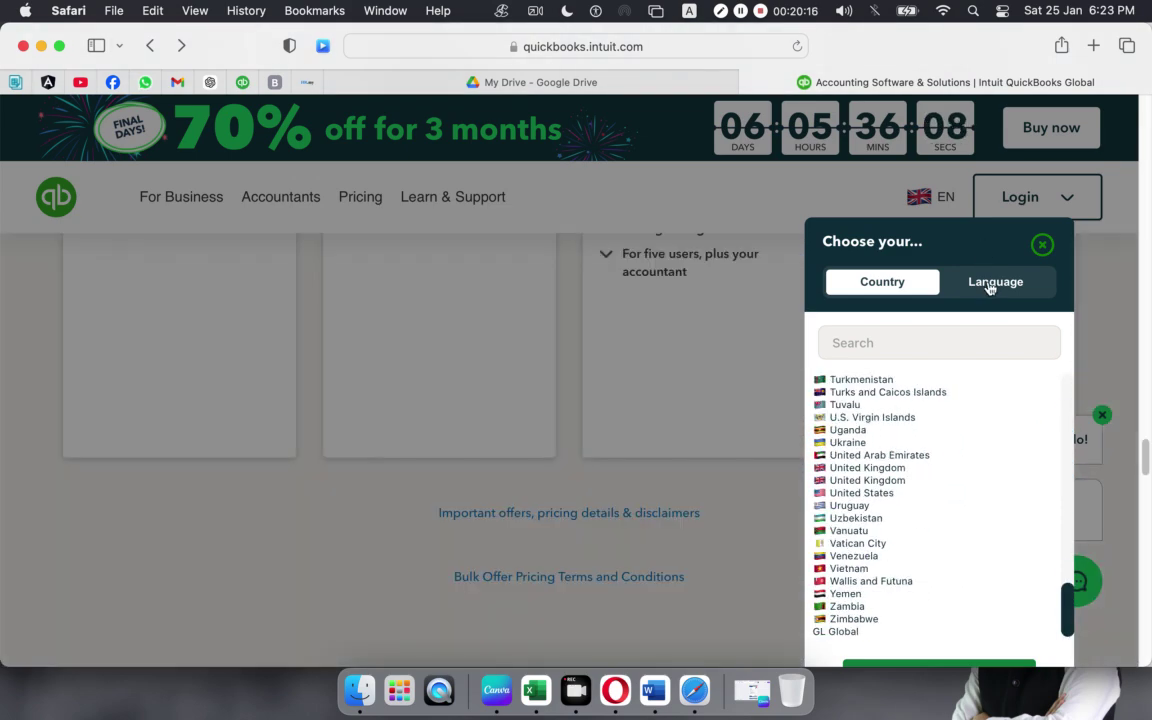
click(924, 665)
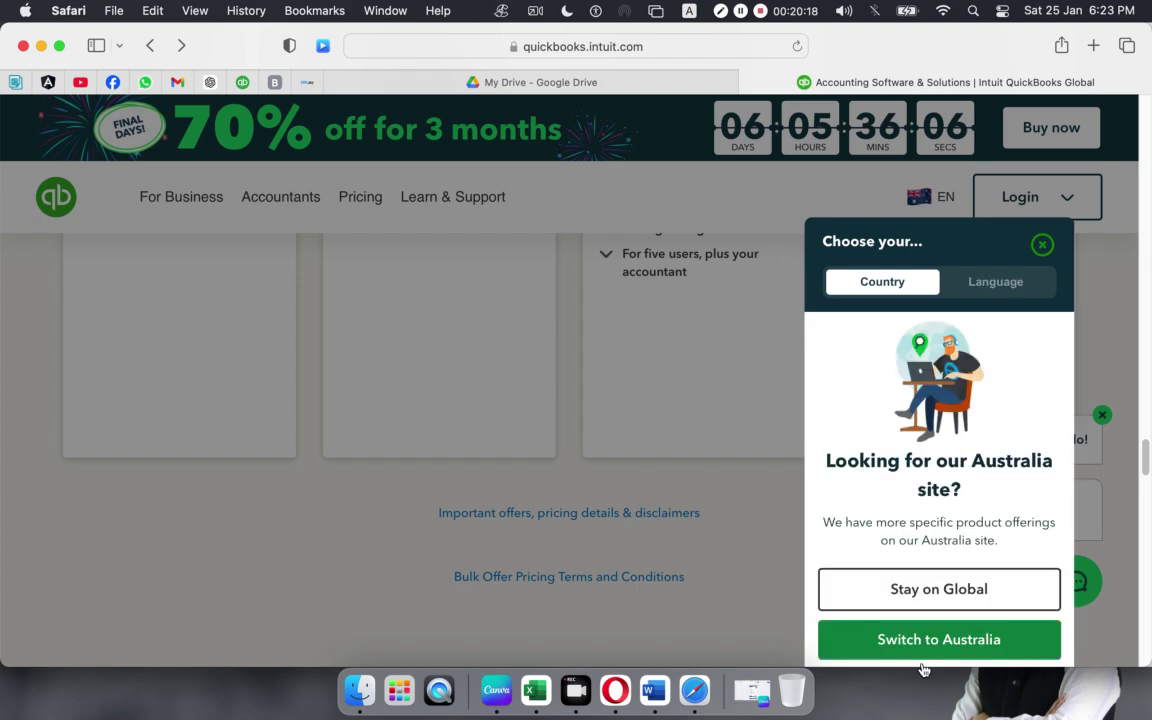
click(926, 648)
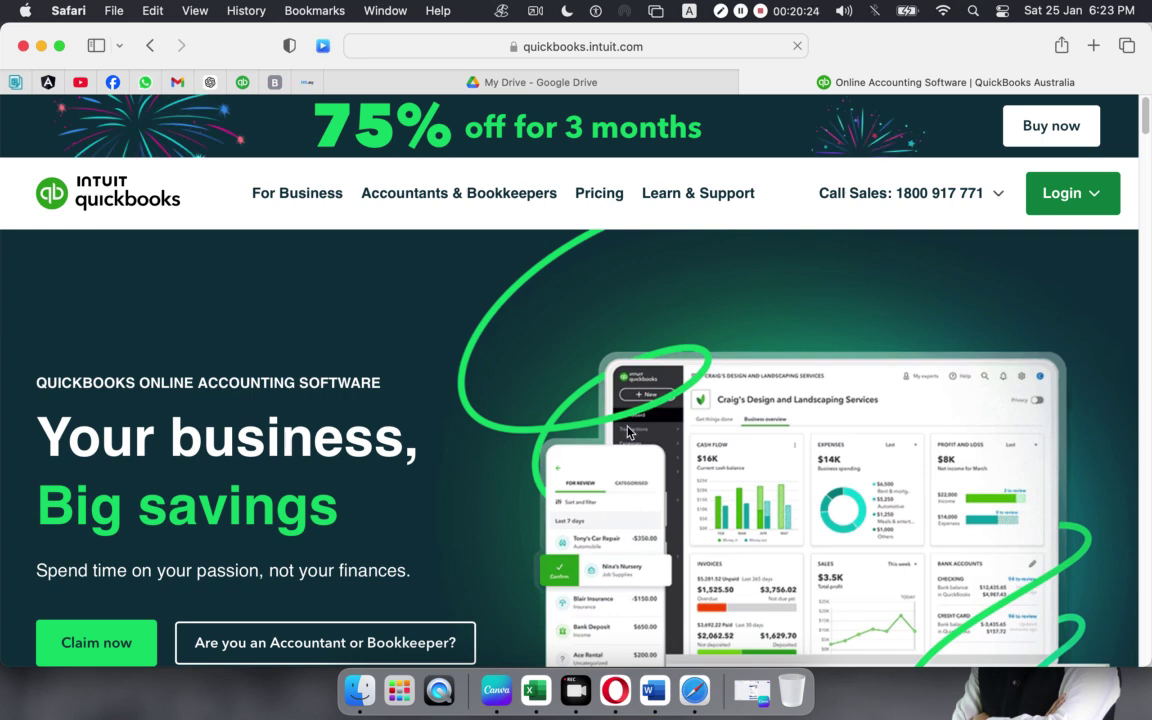
Step: Go to the Australian Pricing page and dismiss the Chat with a sales expert popup
click(598, 197)
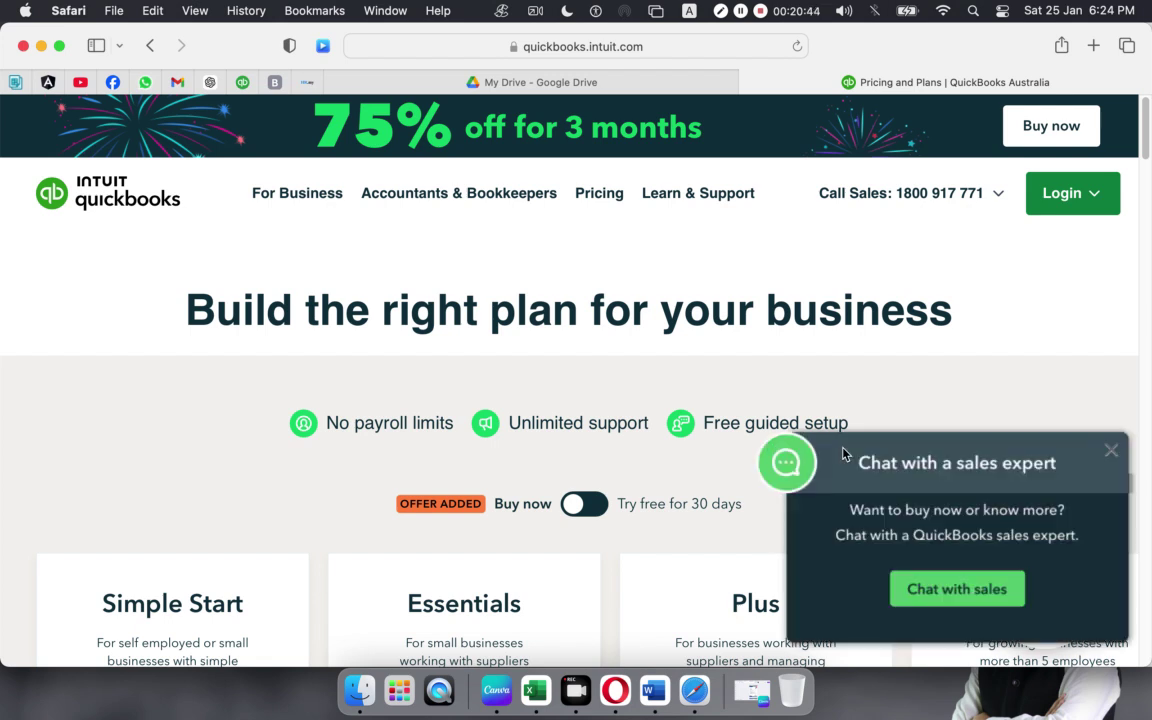
click(1112, 452)
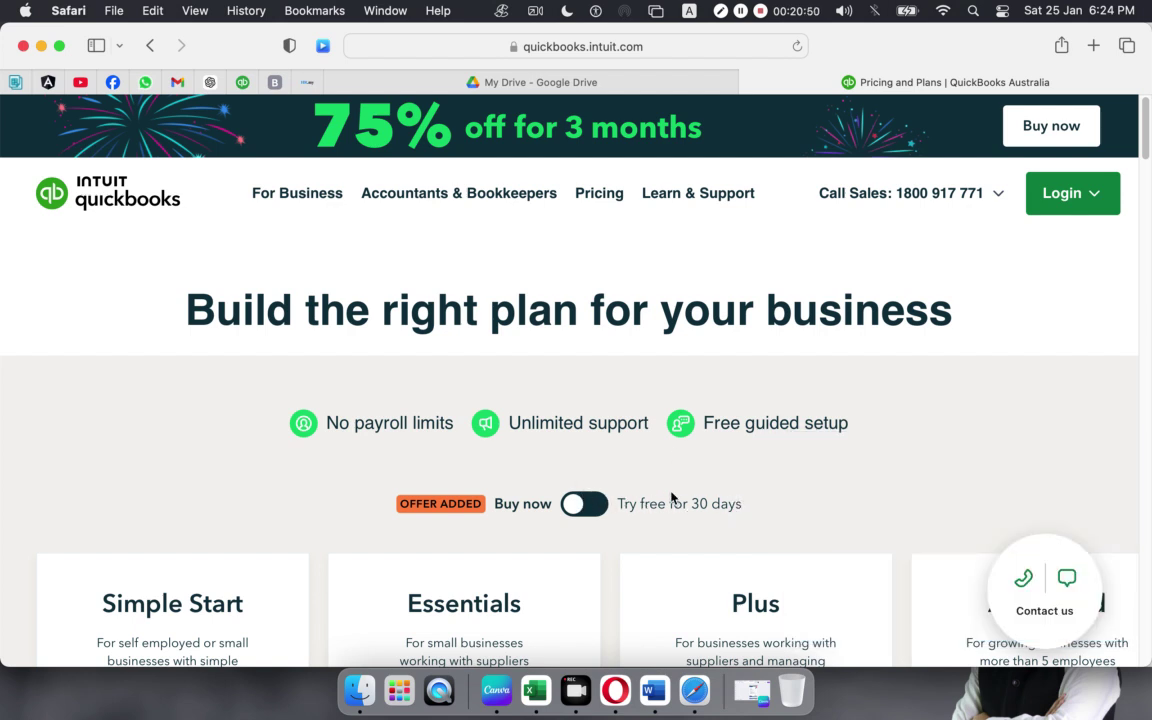
Step: Toggle the Australian plans to Try free for 30 days and review the $0 trial prices
click(590, 504)
scroll(599, 504, down, 10)
scroll(600, 504, up, 3)
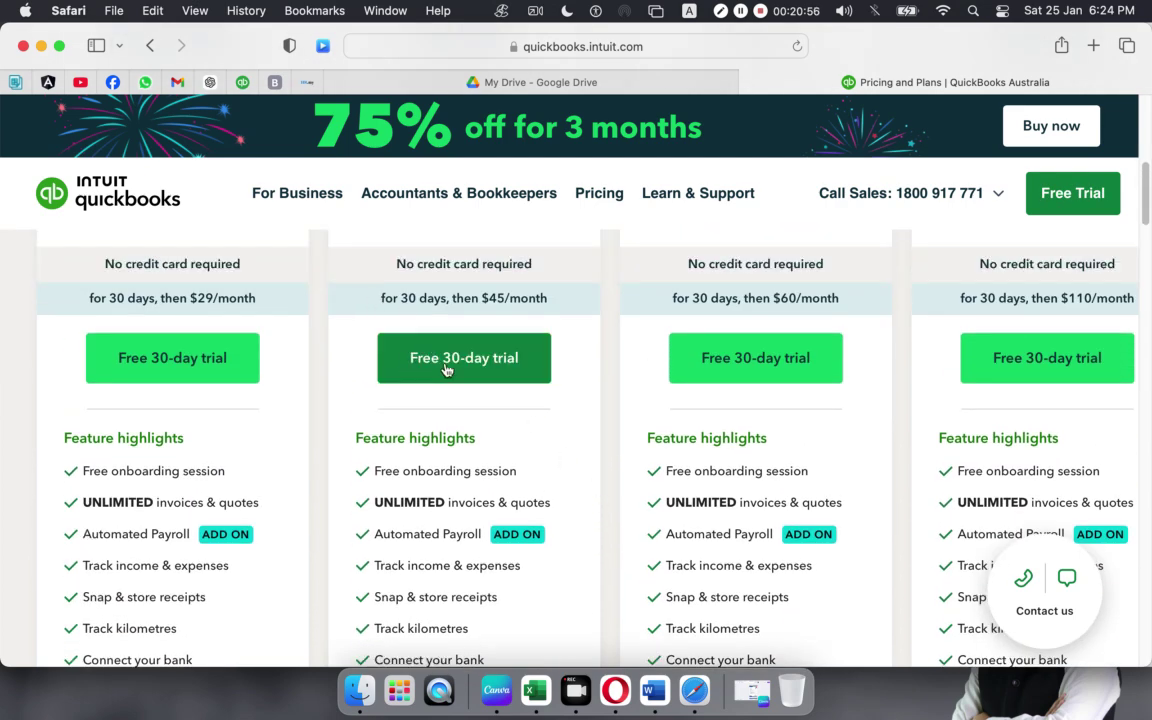
scroll(850, 420, down, 2)
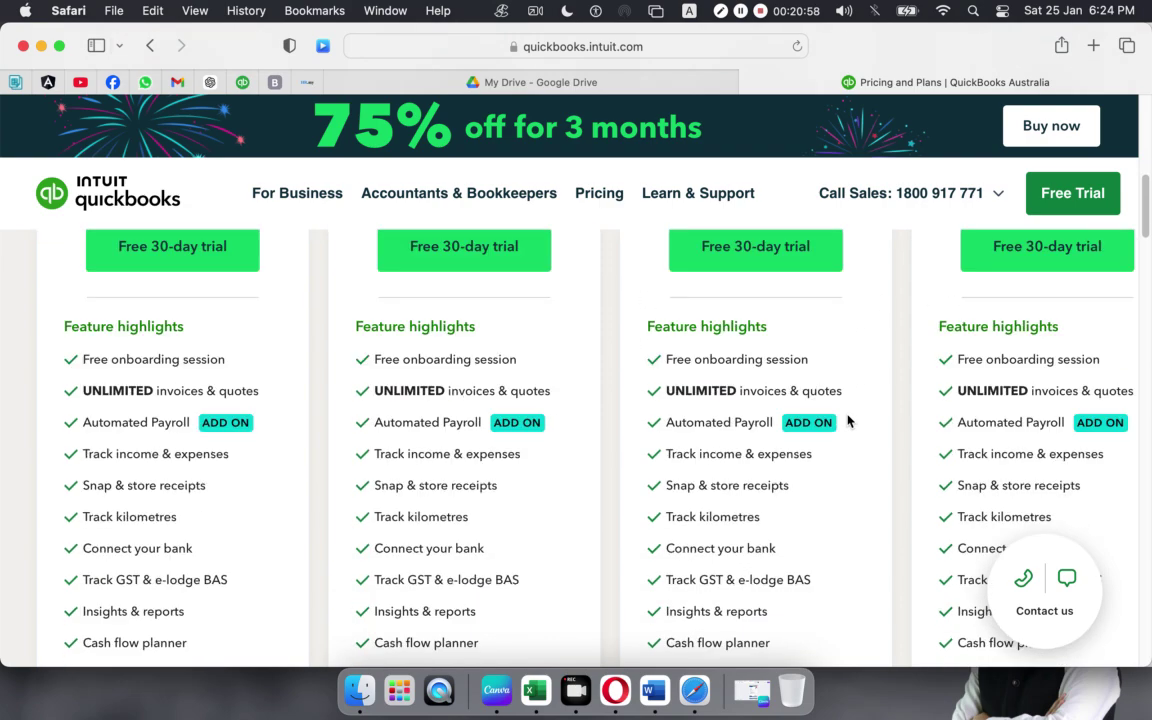
scroll(845, 420, up, 8)
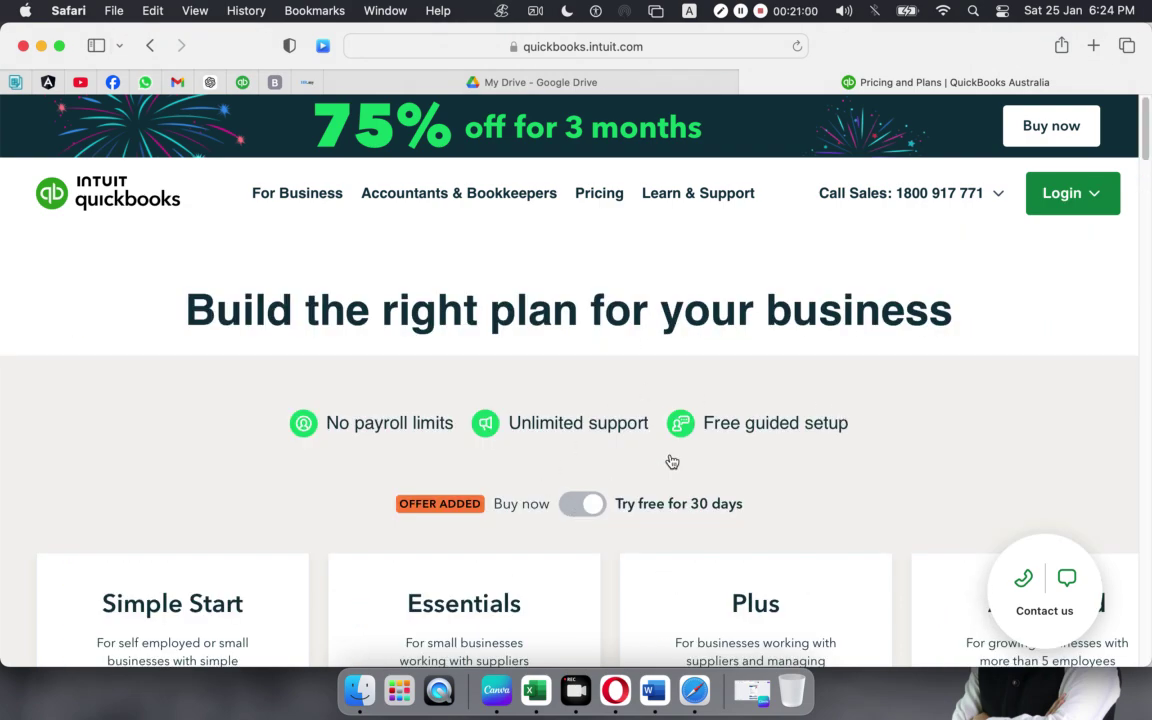
scroll(669, 463, down, 10)
scroll(742, 416, up, 10)
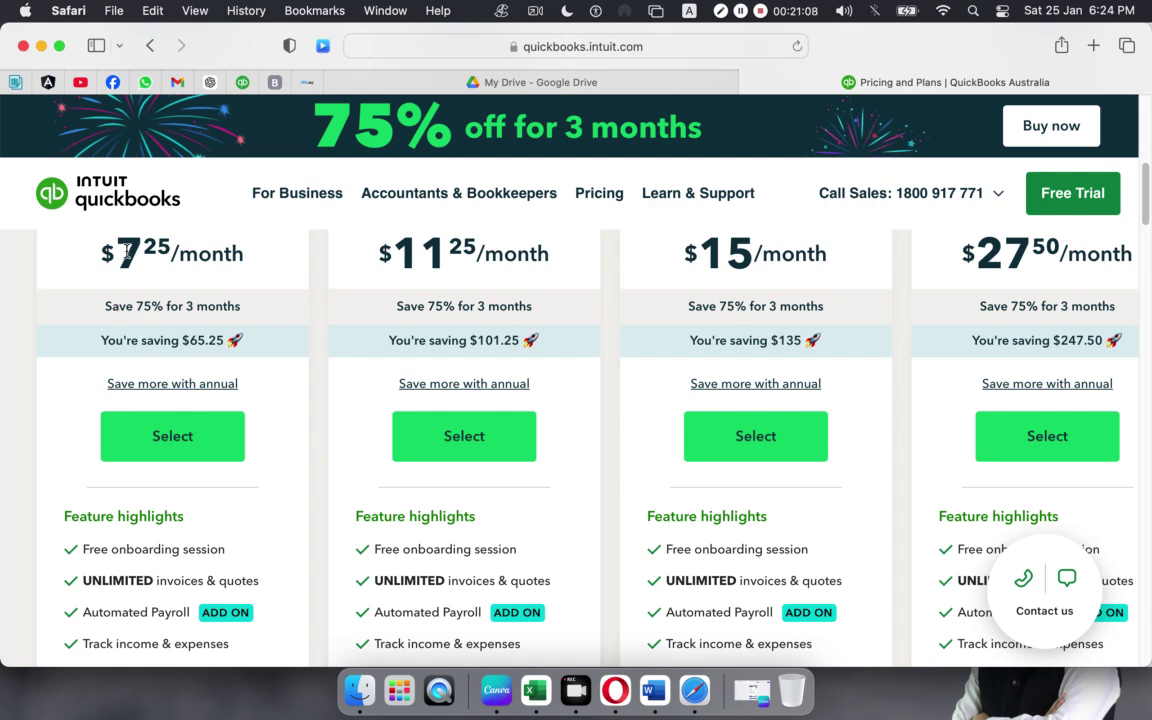
scroll(230, 256, up, 2)
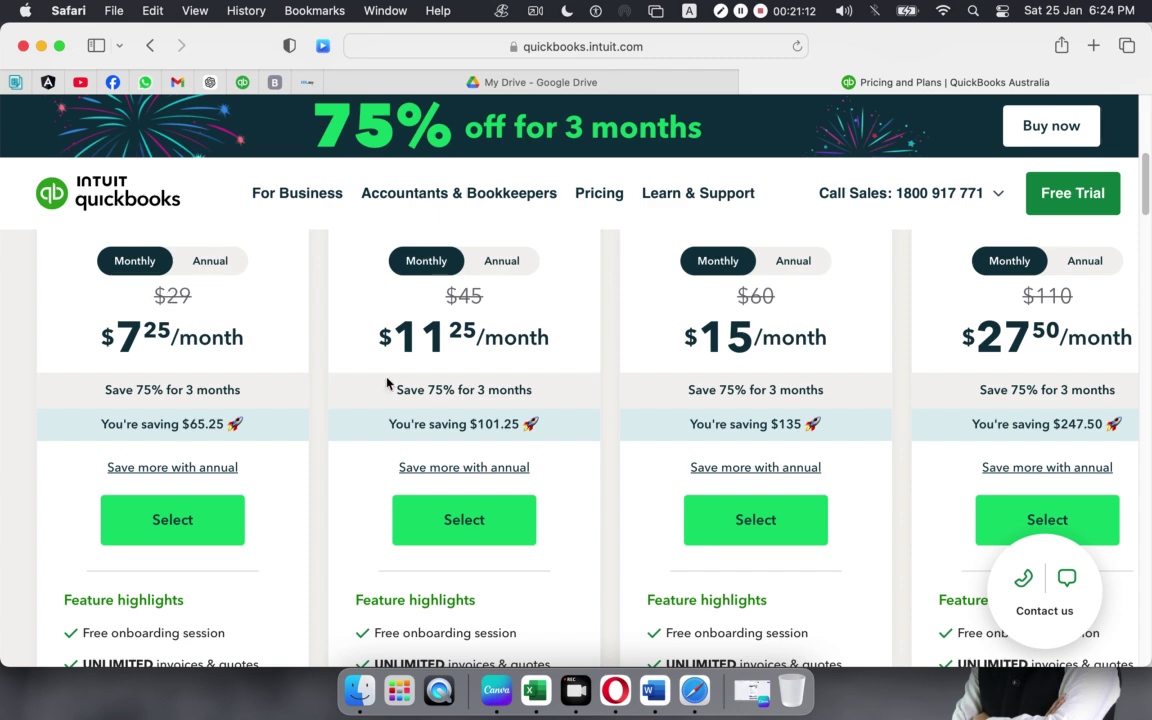
scroll(899, 381, up, 5)
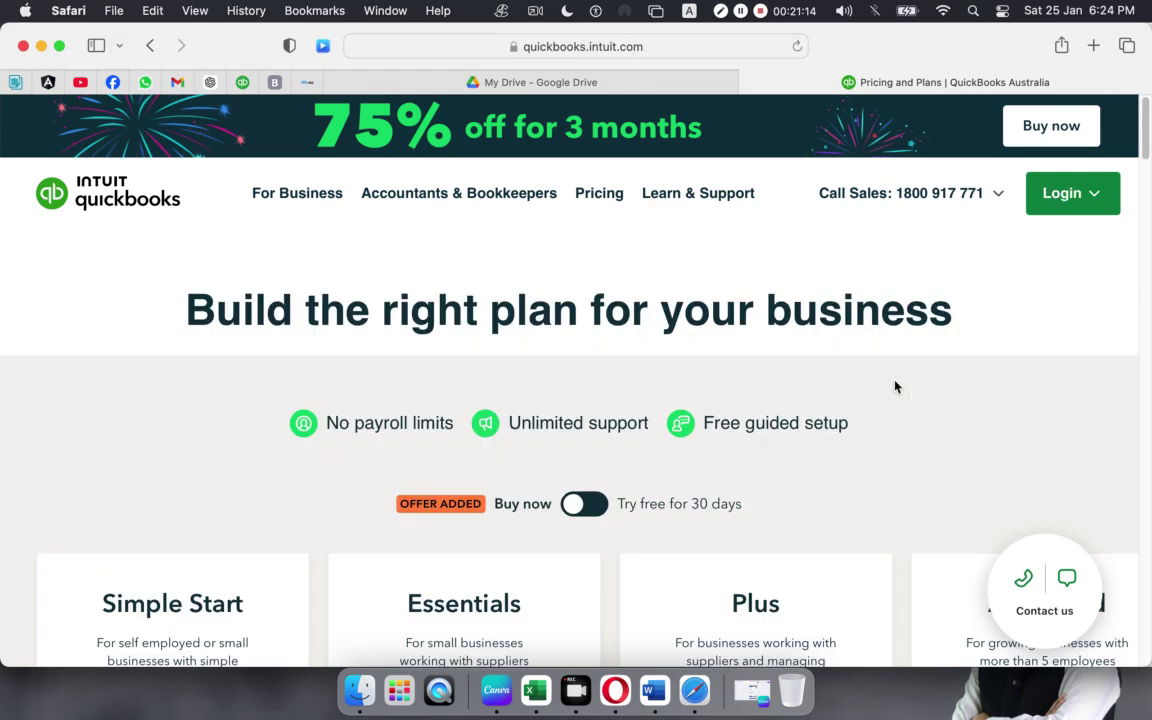
Step: Switch back to the free trial view and start the Plus plan's Free 30-day trial
click(590, 505)
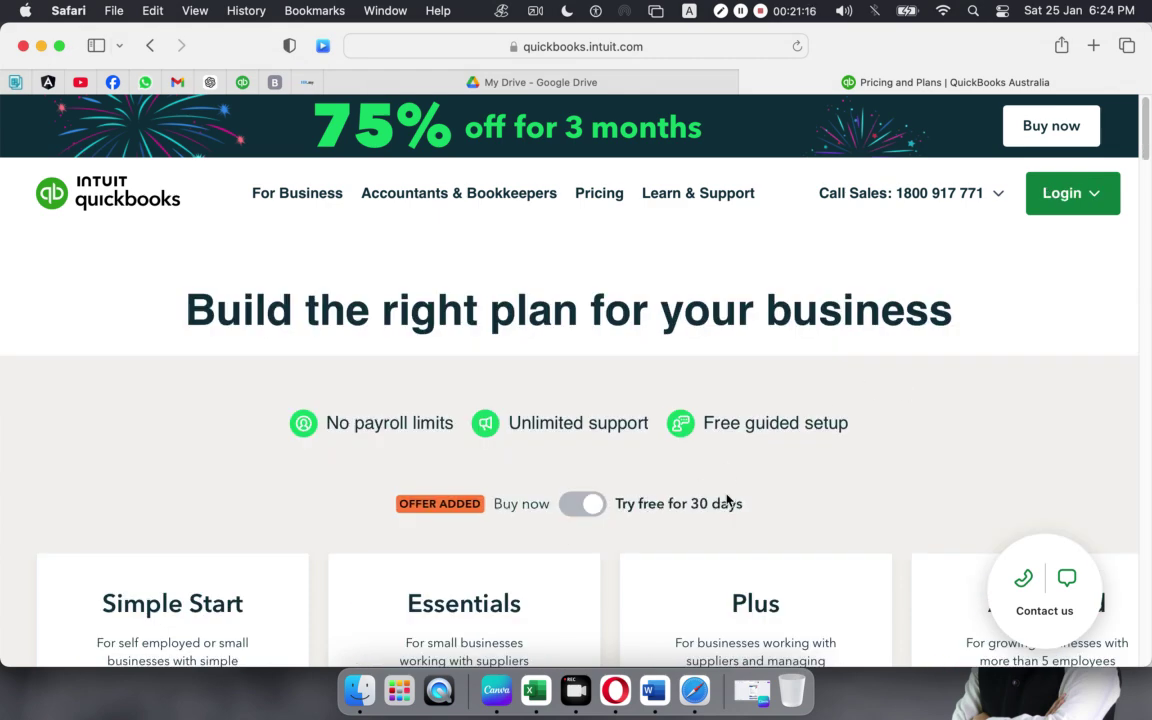
scroll(715, 496, down, 10)
scroll(715, 498, up, 5)
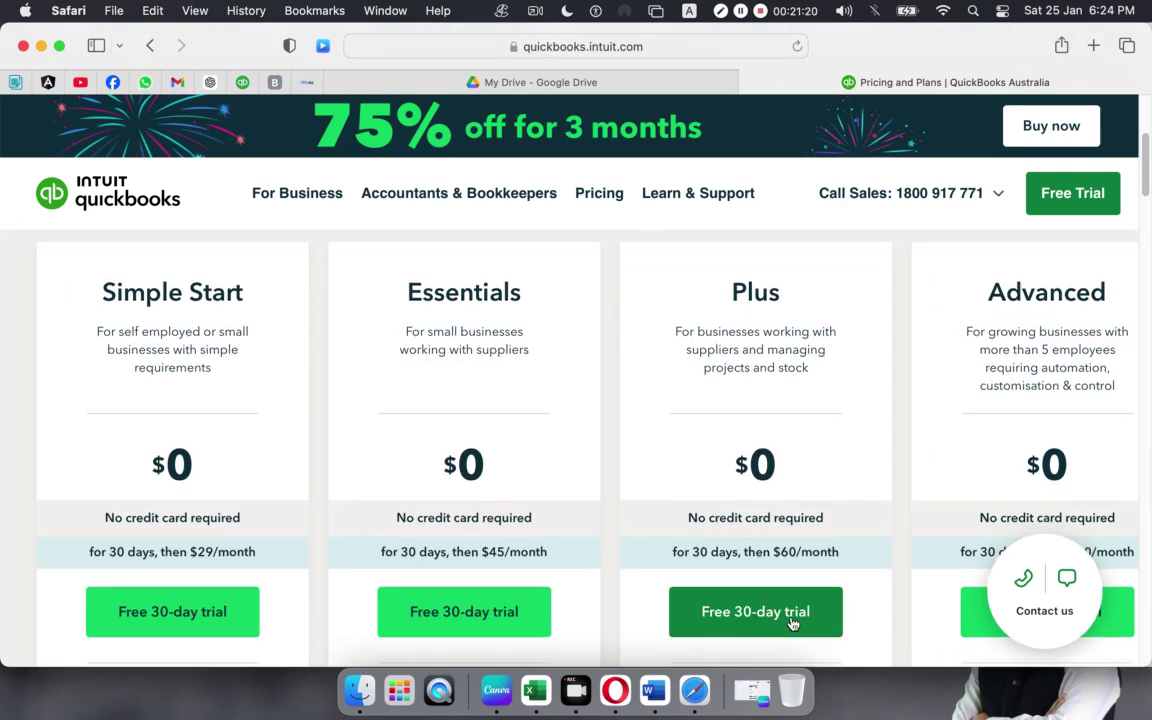
scroll(787, 609, down, 1)
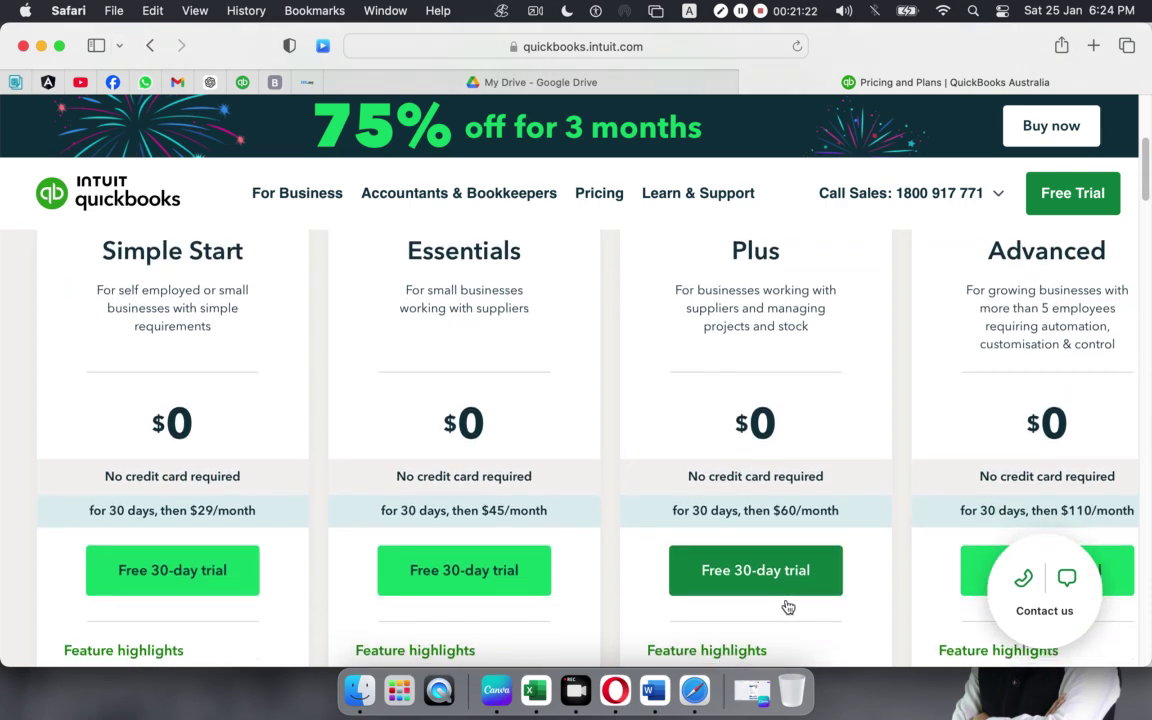
scroll(786, 605, down, 1)
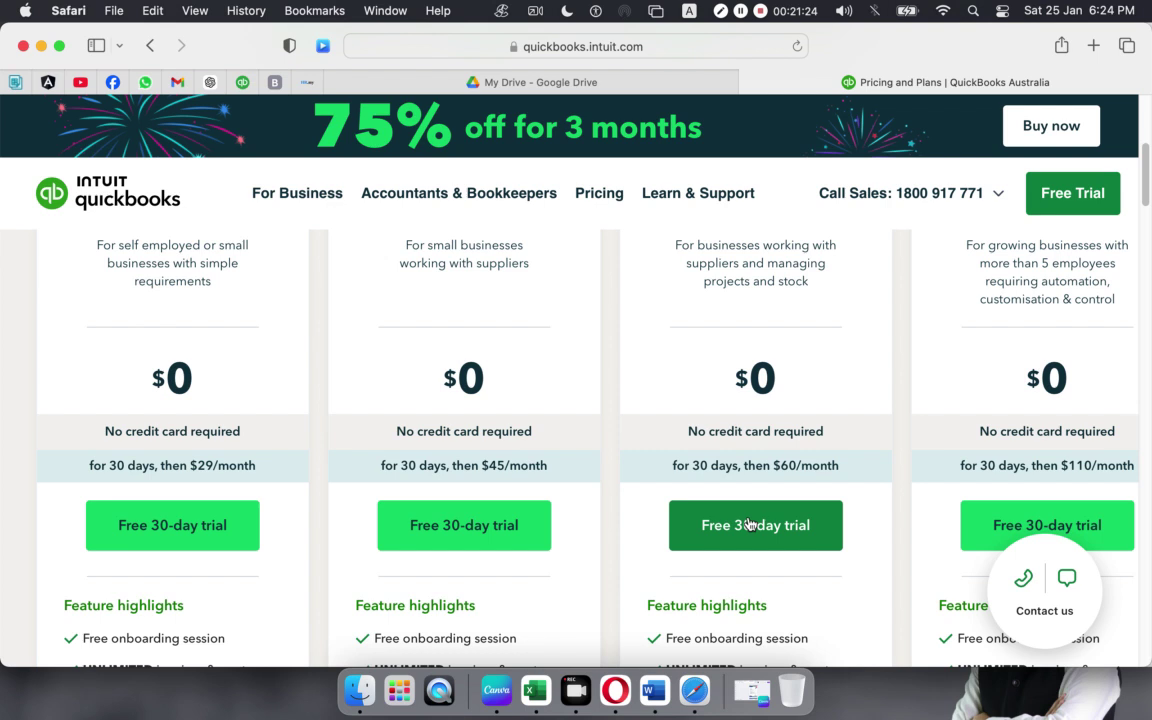
click(749, 525)
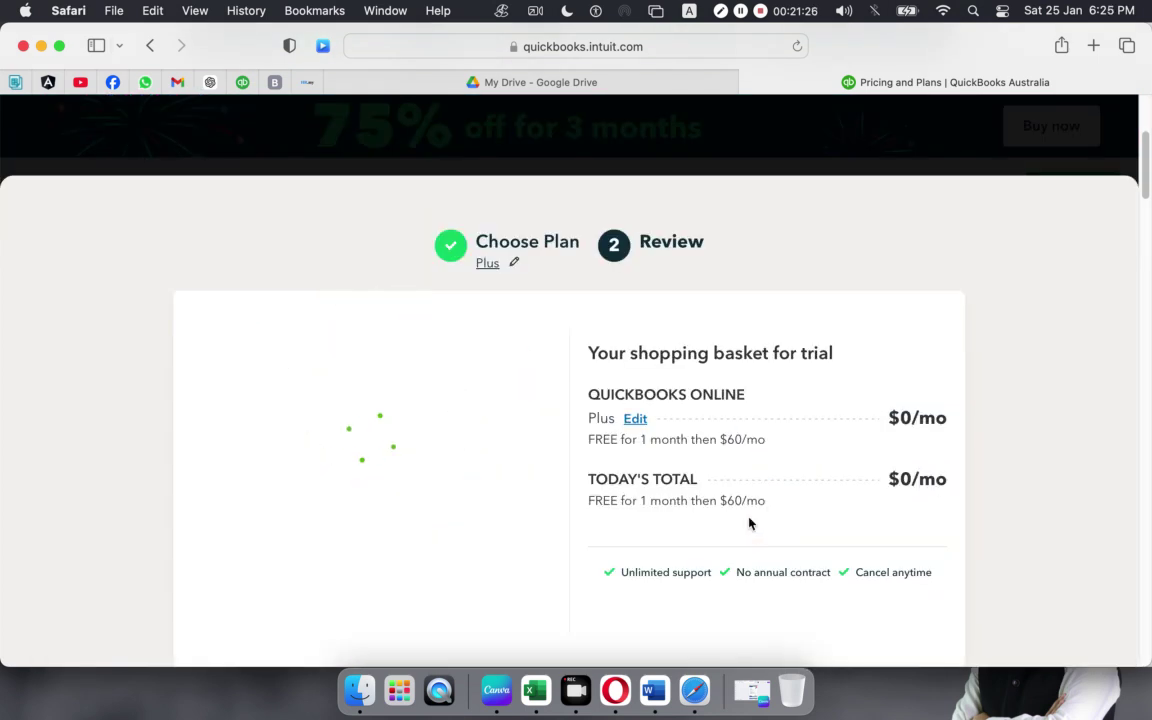
Step: Enter the user's e-mail address in the Plus trial sign-up form
scroll(586, 470, down, 1)
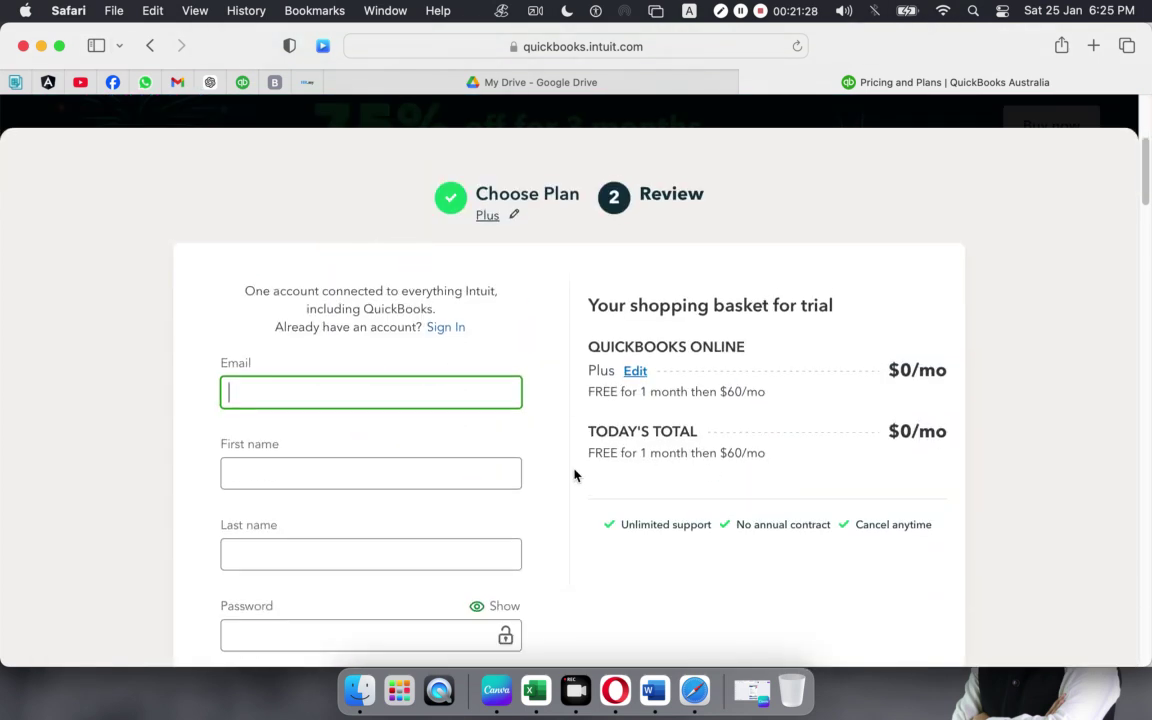
scroll(295, 405, down, 2)
scroll(293, 410, down, 5)
click(279, 374)
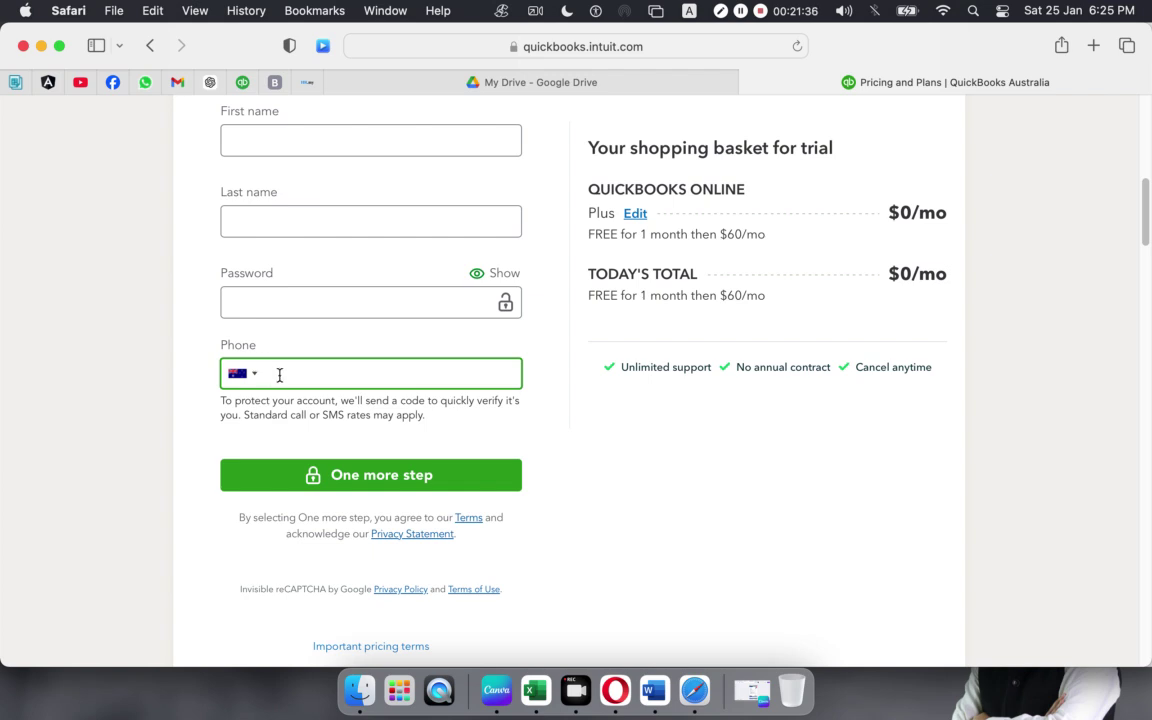
scroll(279, 374, up, 5)
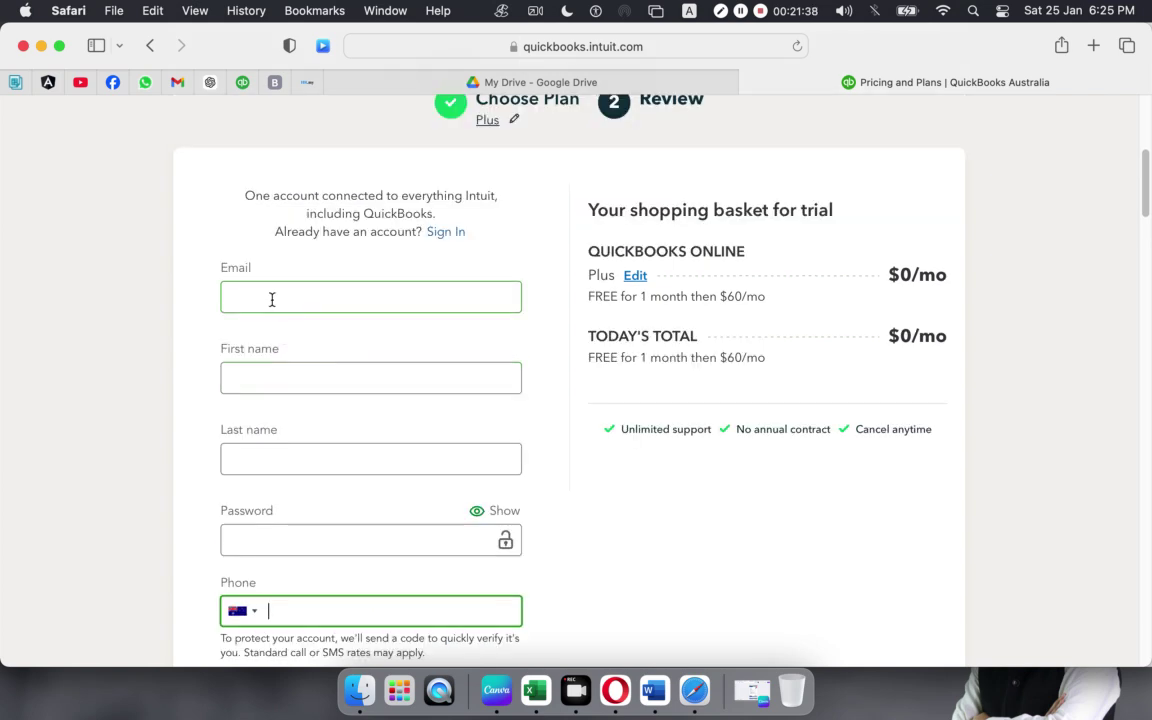
click(271, 299)
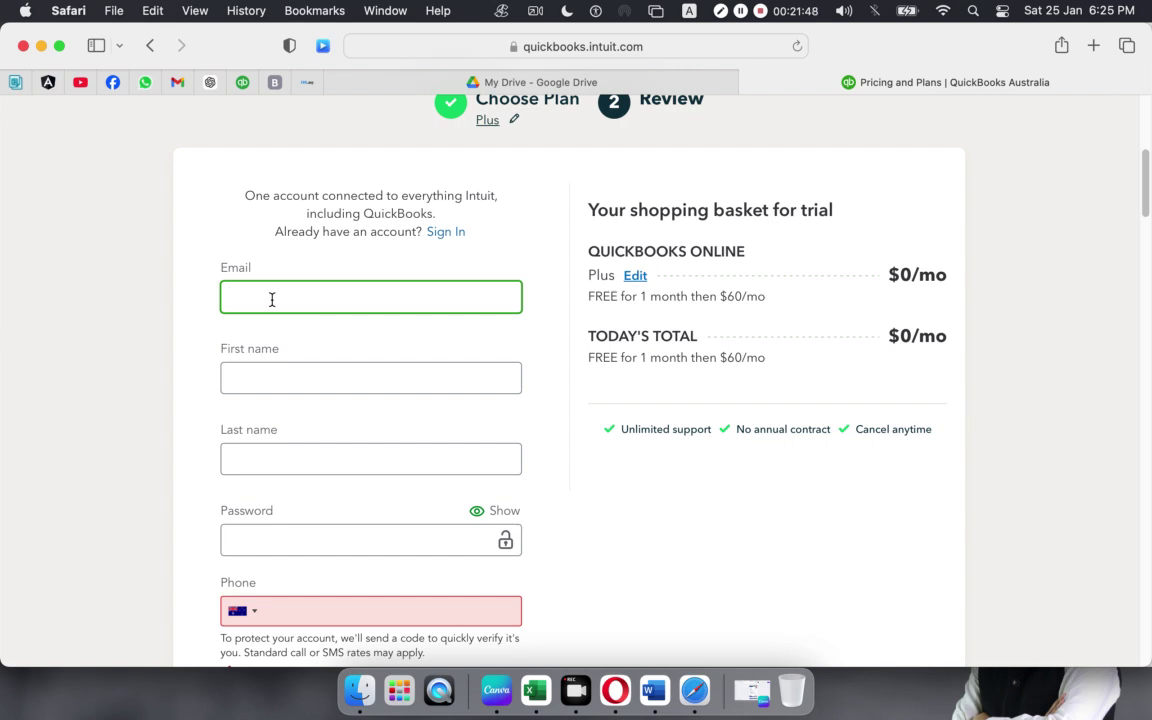
text(moora)
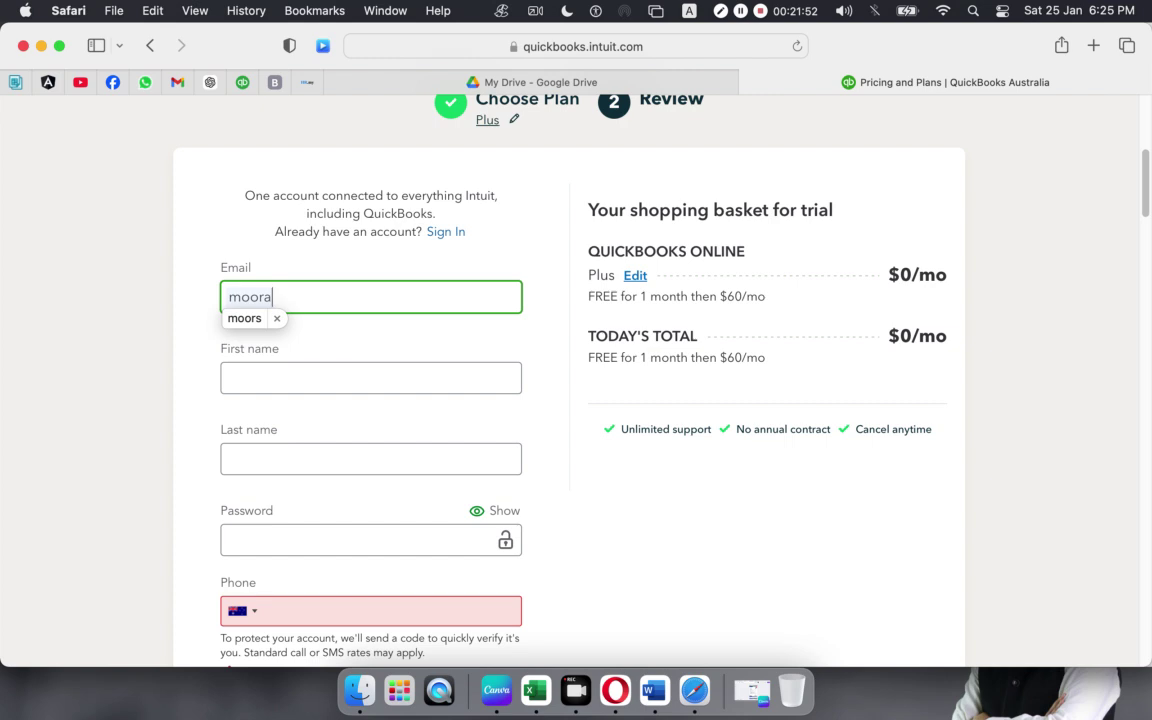
key(BackSpace)
key(BackSpace)
key(BackSpace)
key(BackSpace)
key(BackSpace)
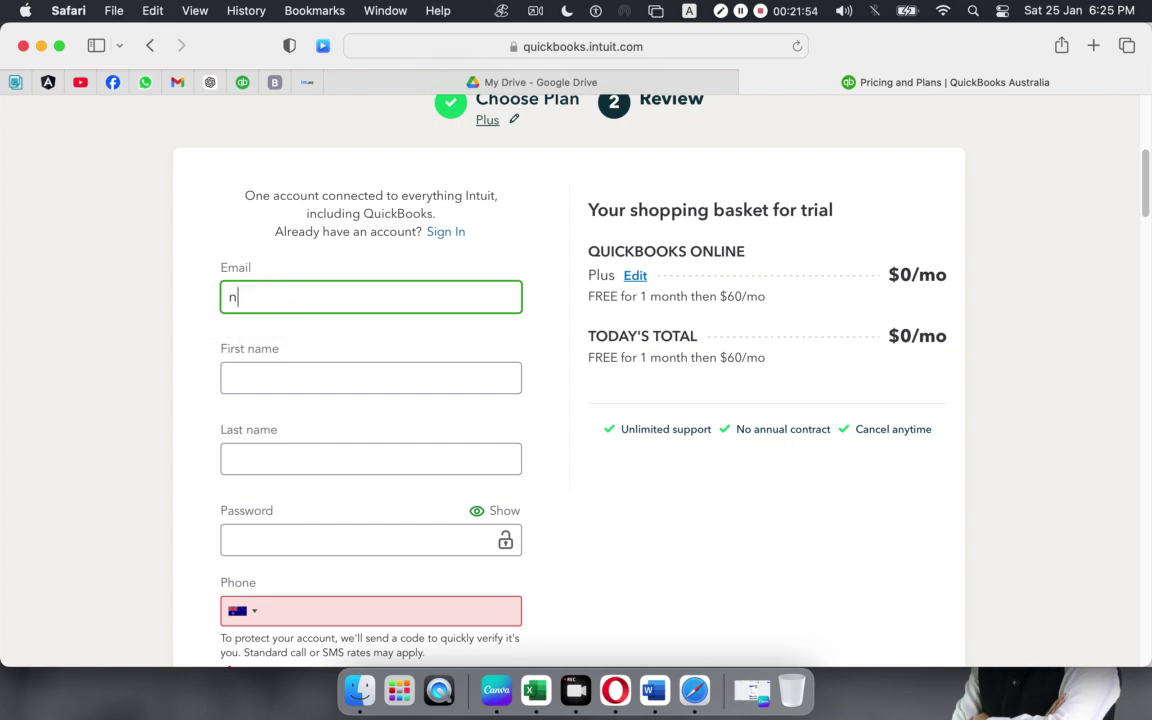
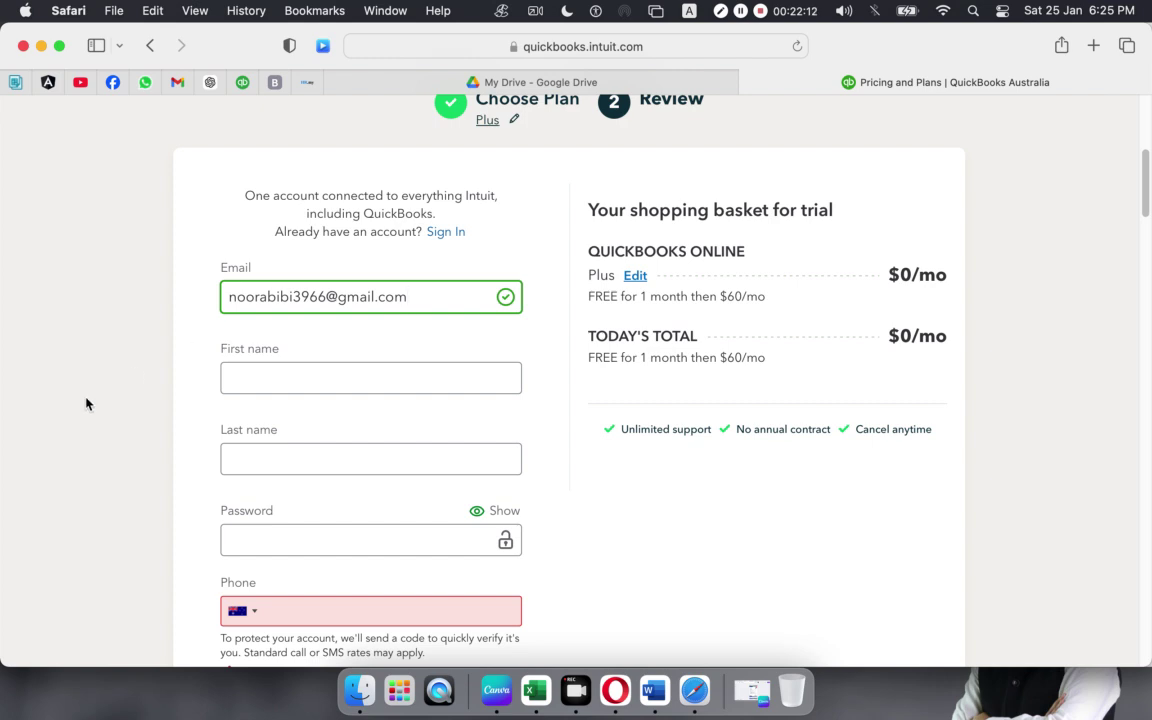
Step: Fill in the user's first name and last name on the sign-up form
click(236, 383)
click(295, 308)
click(269, 379)
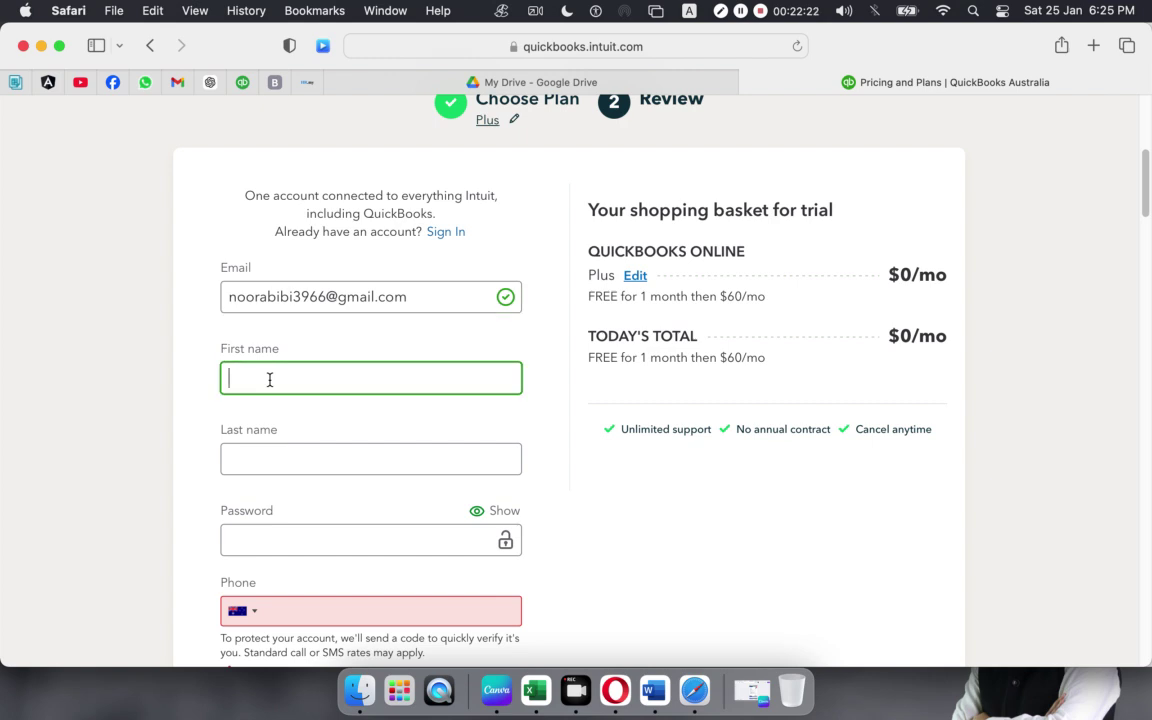
text(Nur)
key(BackSpace)
key(BackSpace)
click(240, 452)
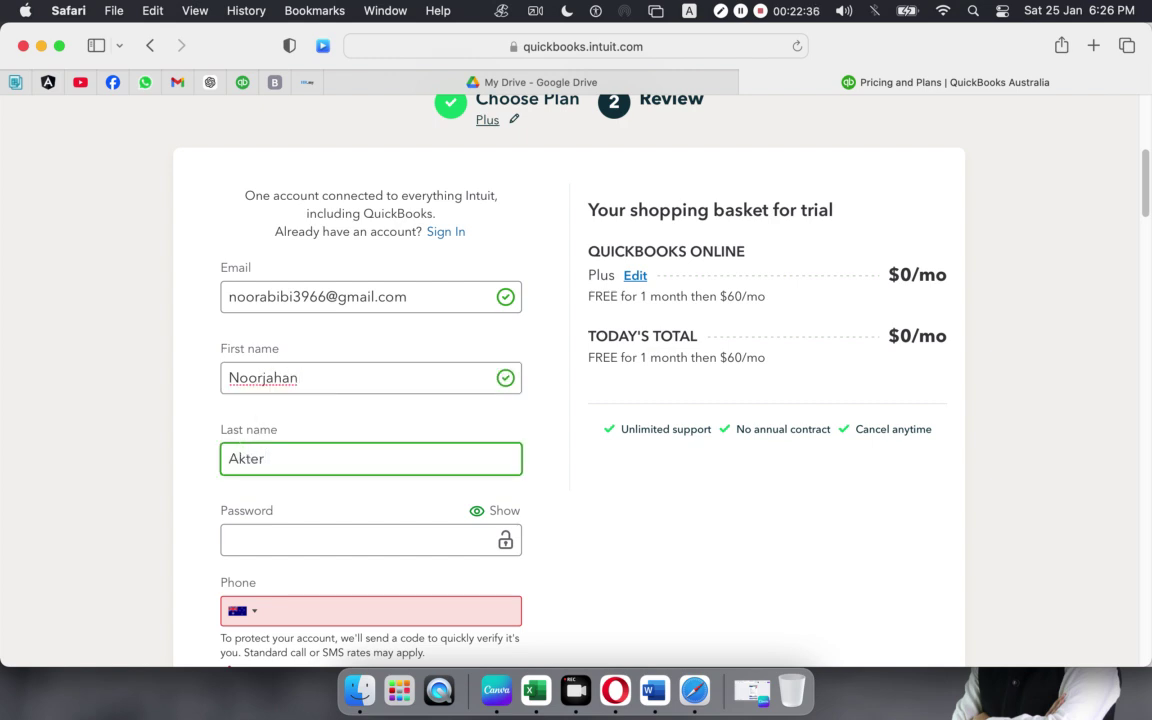
scroll(291, 520, down, 1)
Step: Enter the account password, then click into the Phone field and open a new tab
click(281, 531)
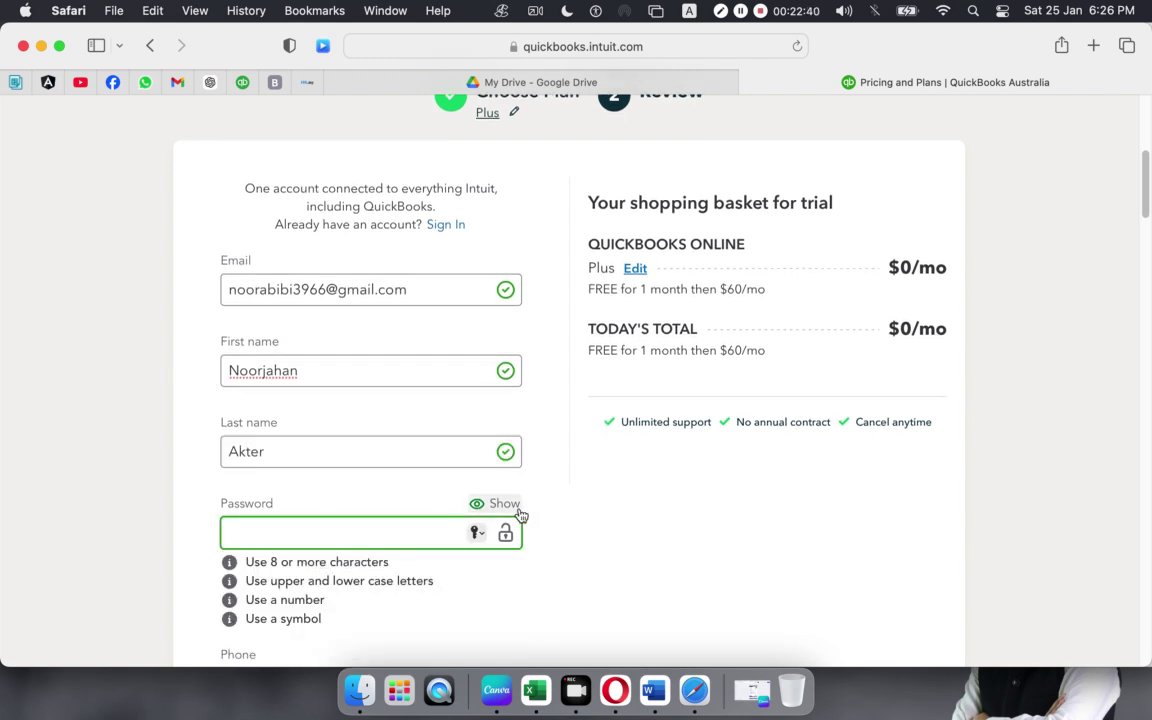
scroll(517, 512, down, 2)
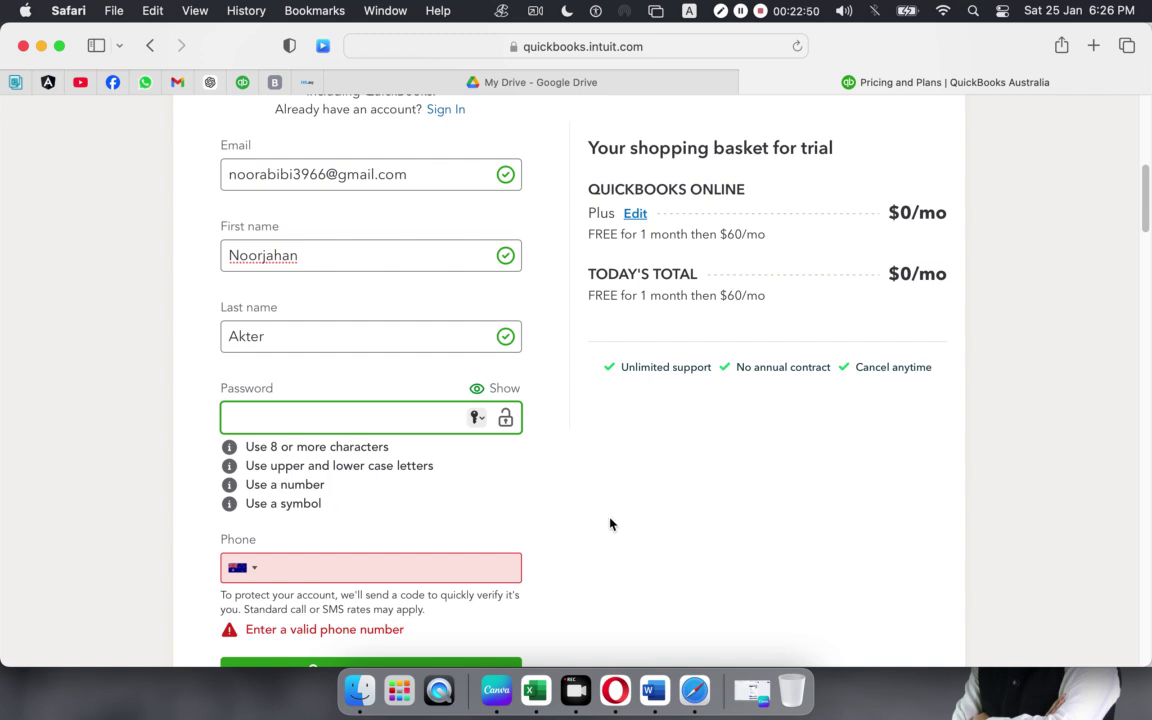
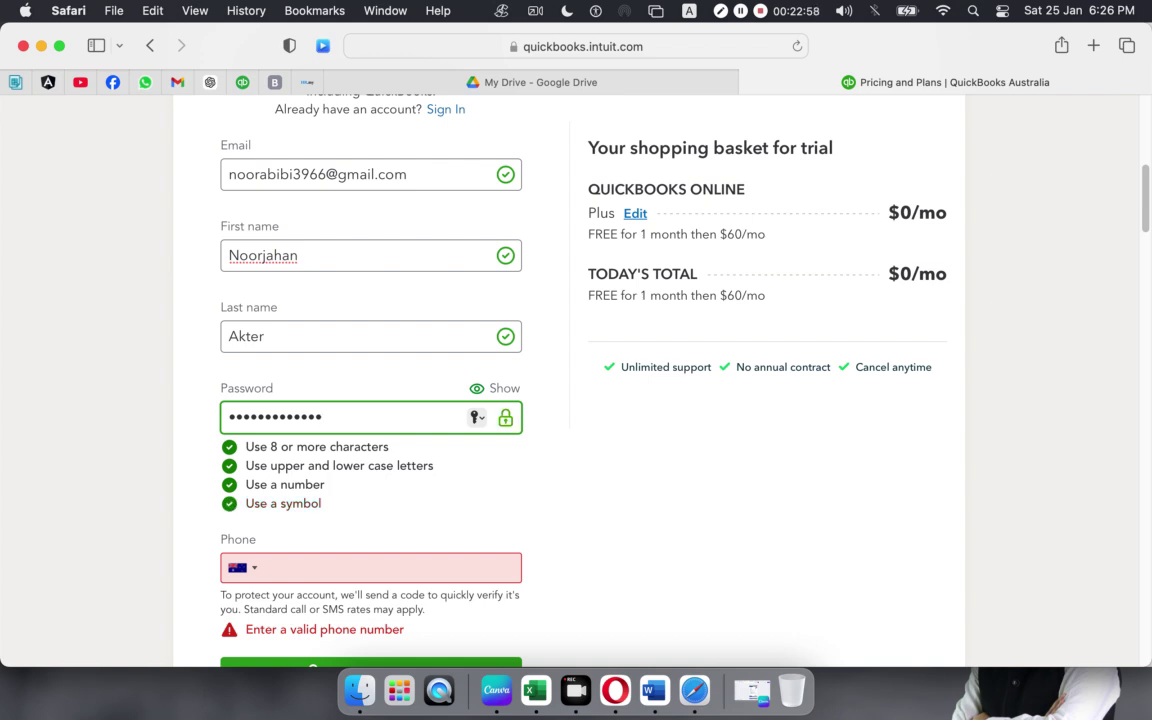
scroll(490, 472, down, 1)
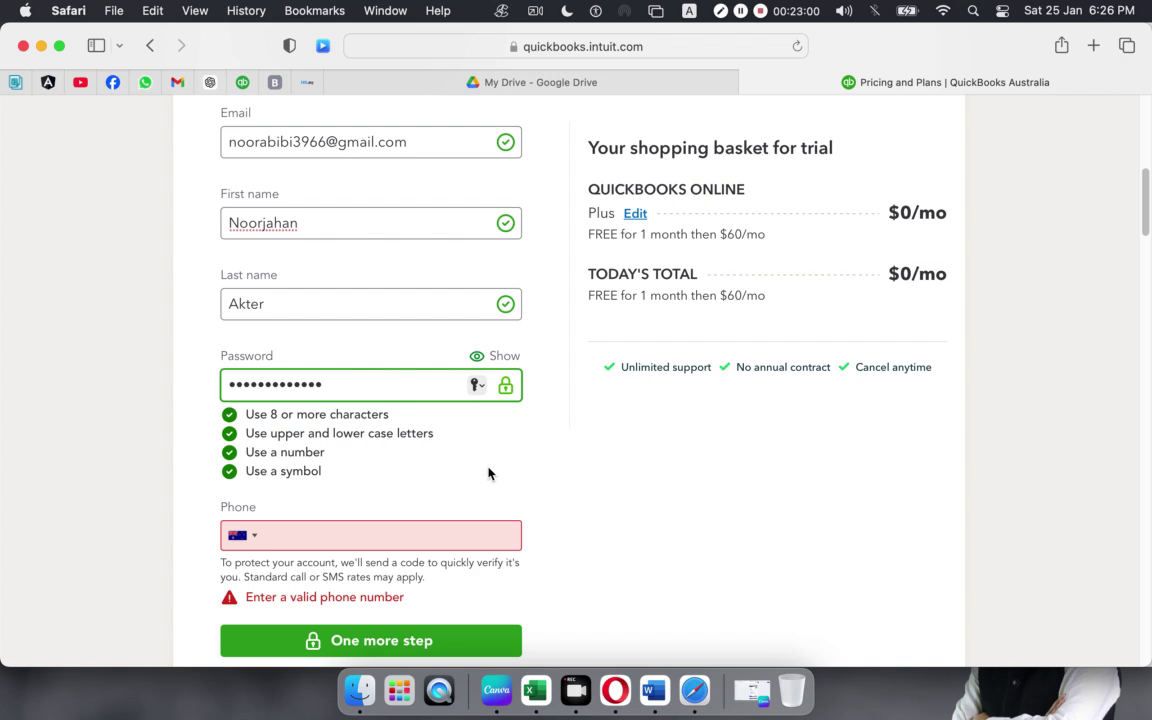
click(315, 519)
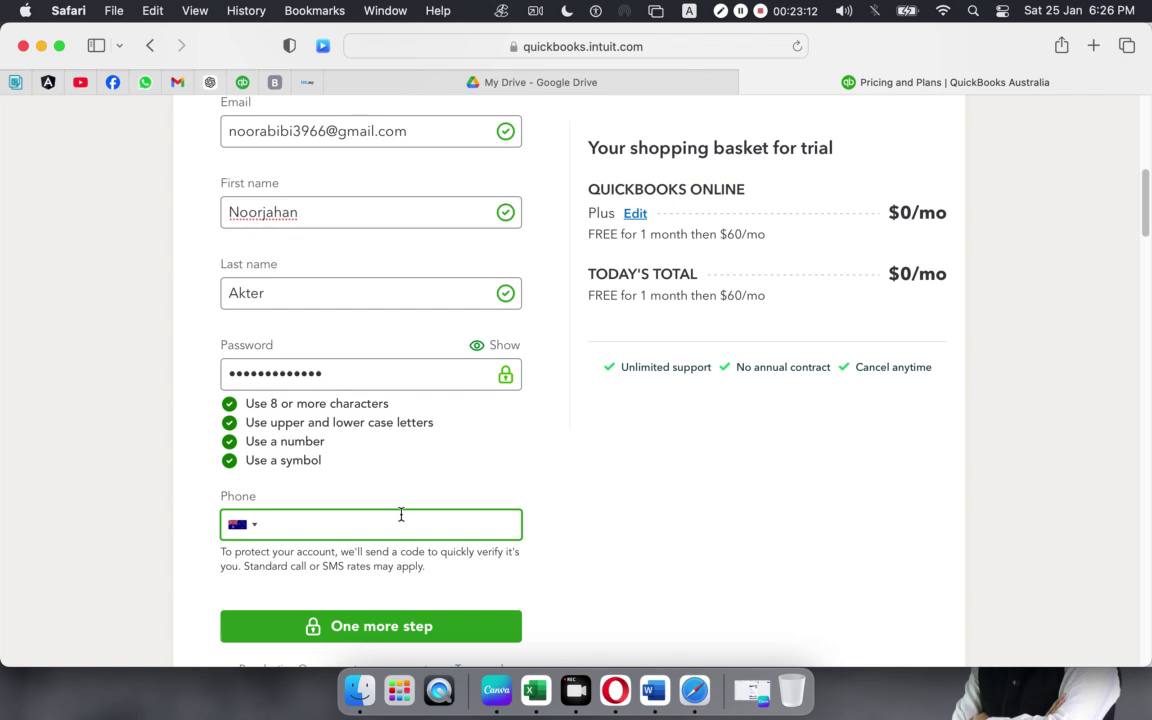
click(1093, 47)
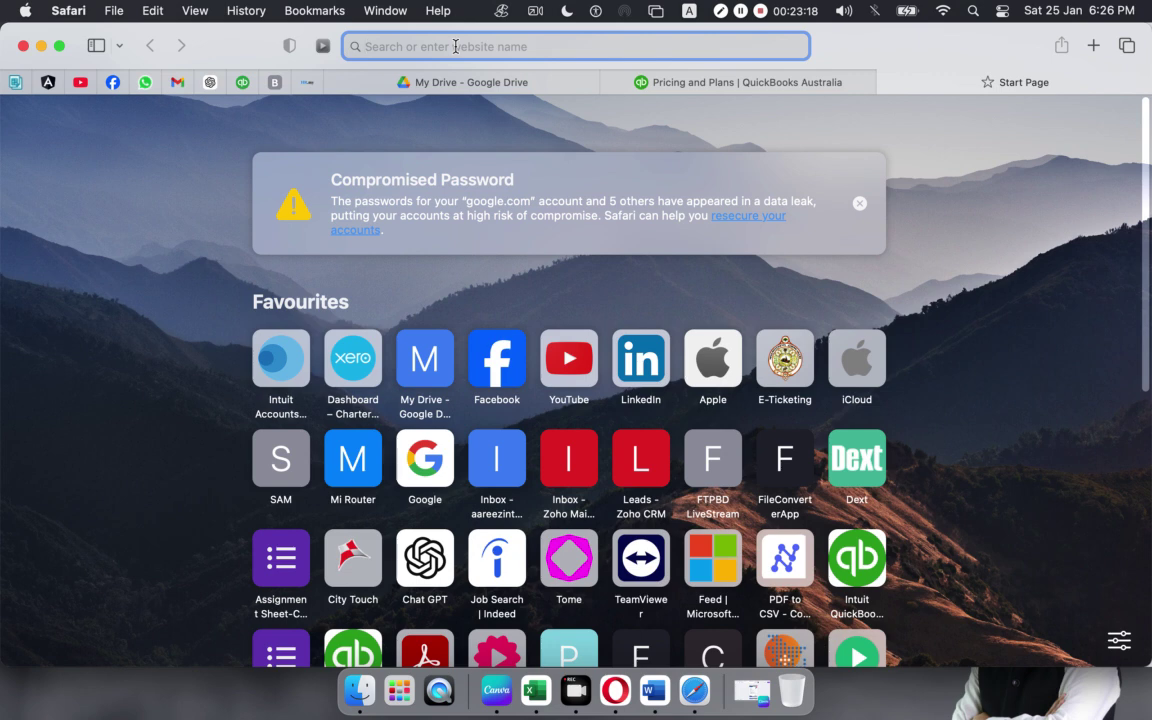
Step: Search Google for 'australian mobile phobe number with sms generator'
text(au)
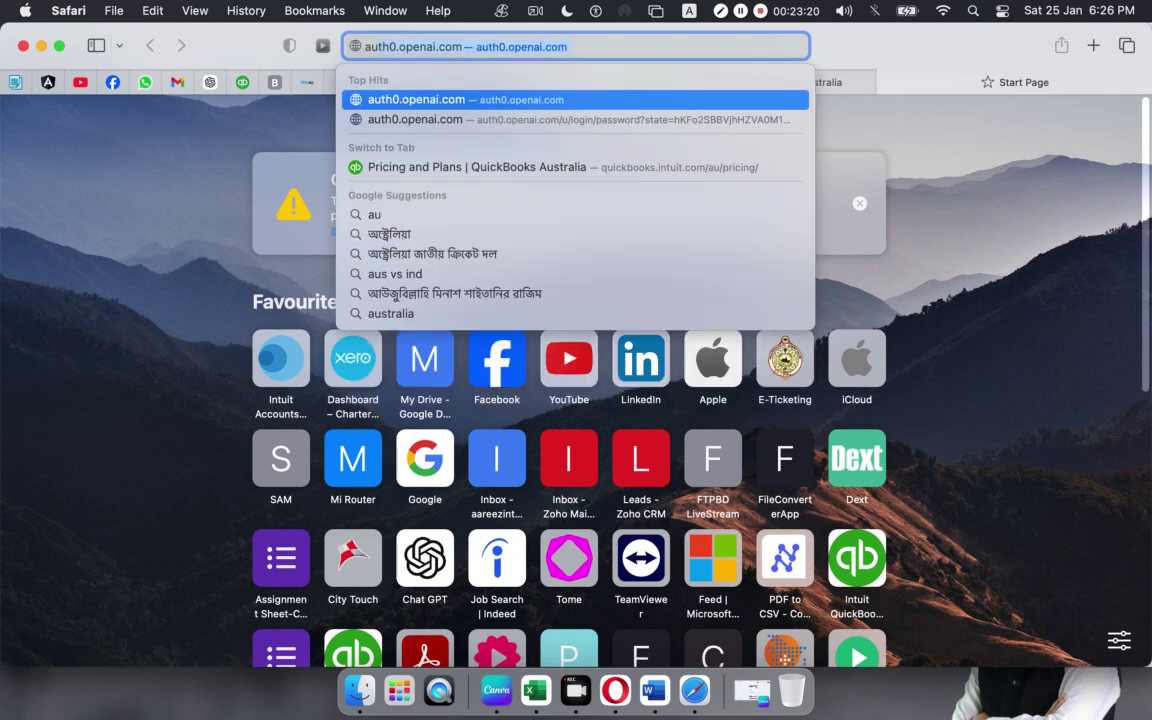
text(stralian)
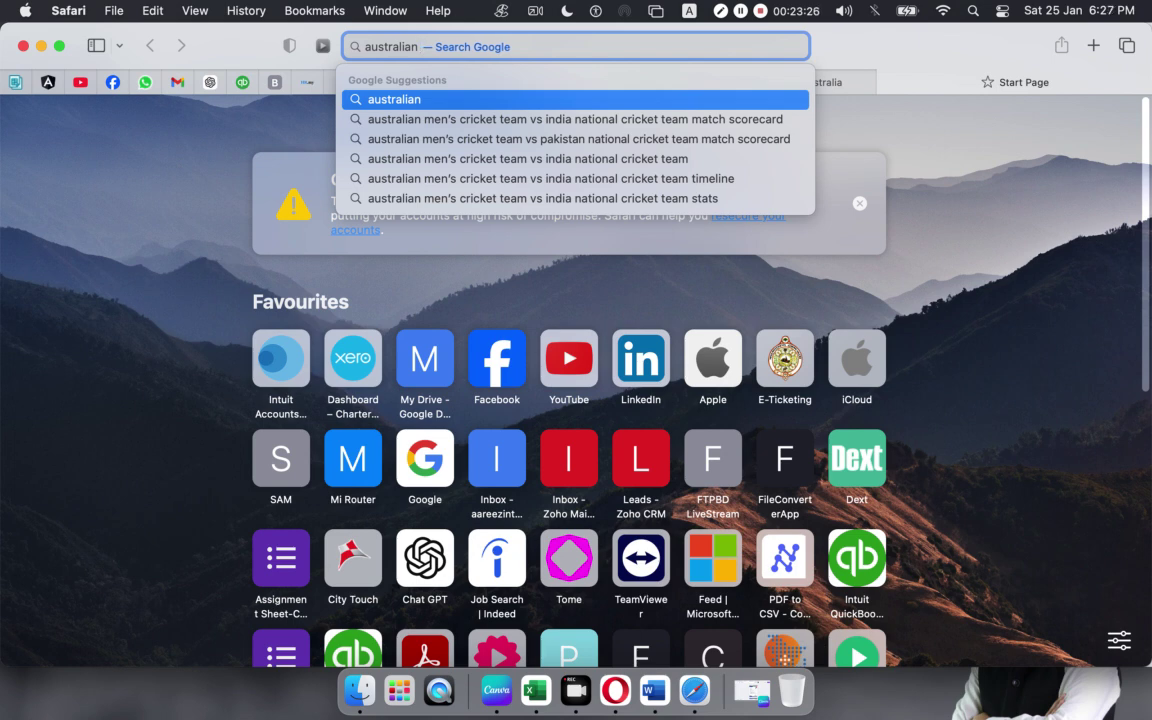
text( mobile)
text(ph)
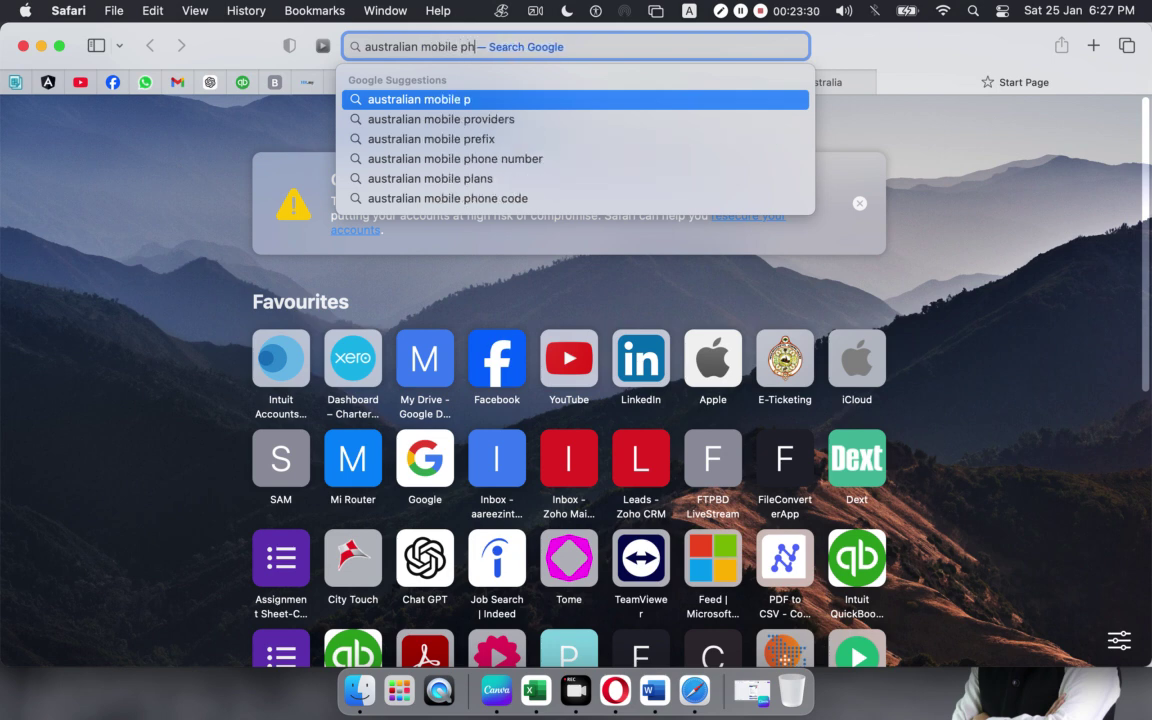
text(obe numbe)
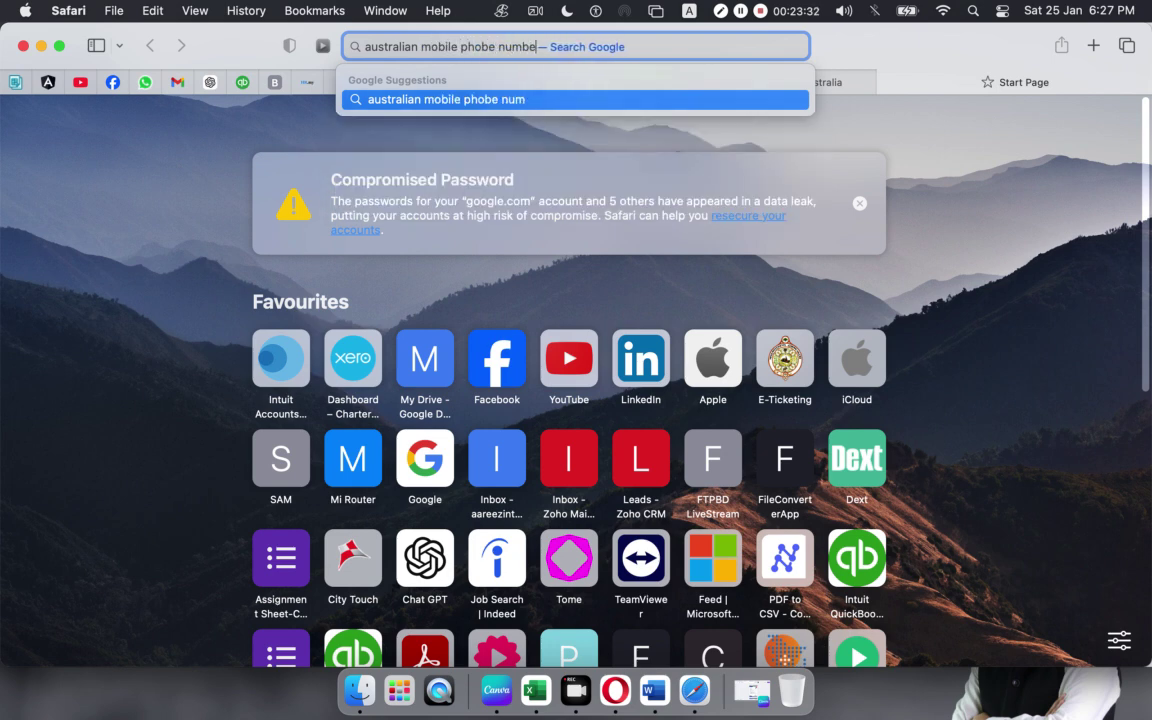
text(r with sm)
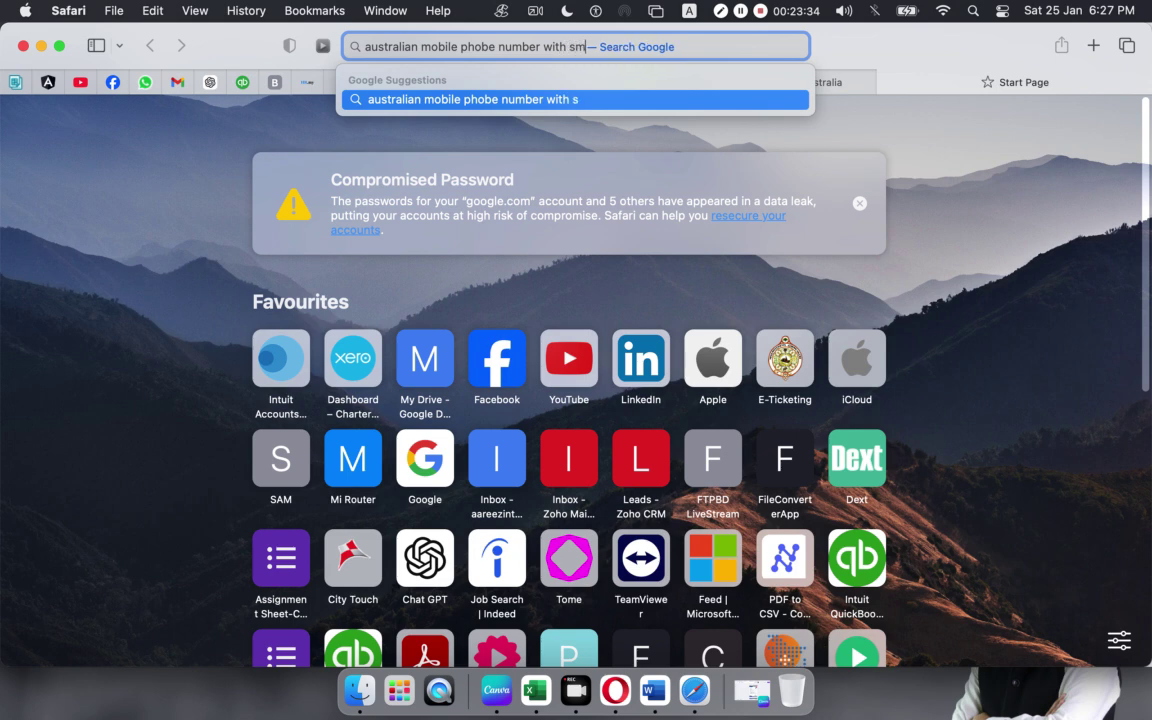
text(s ge)
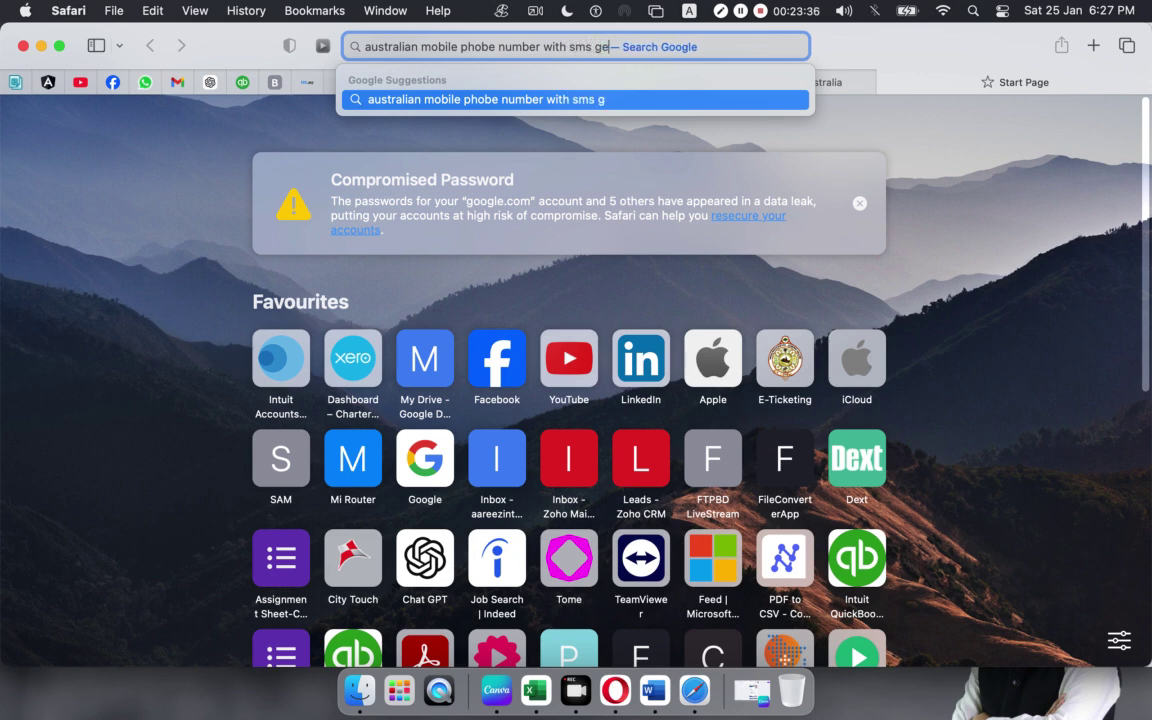
text(nerator)
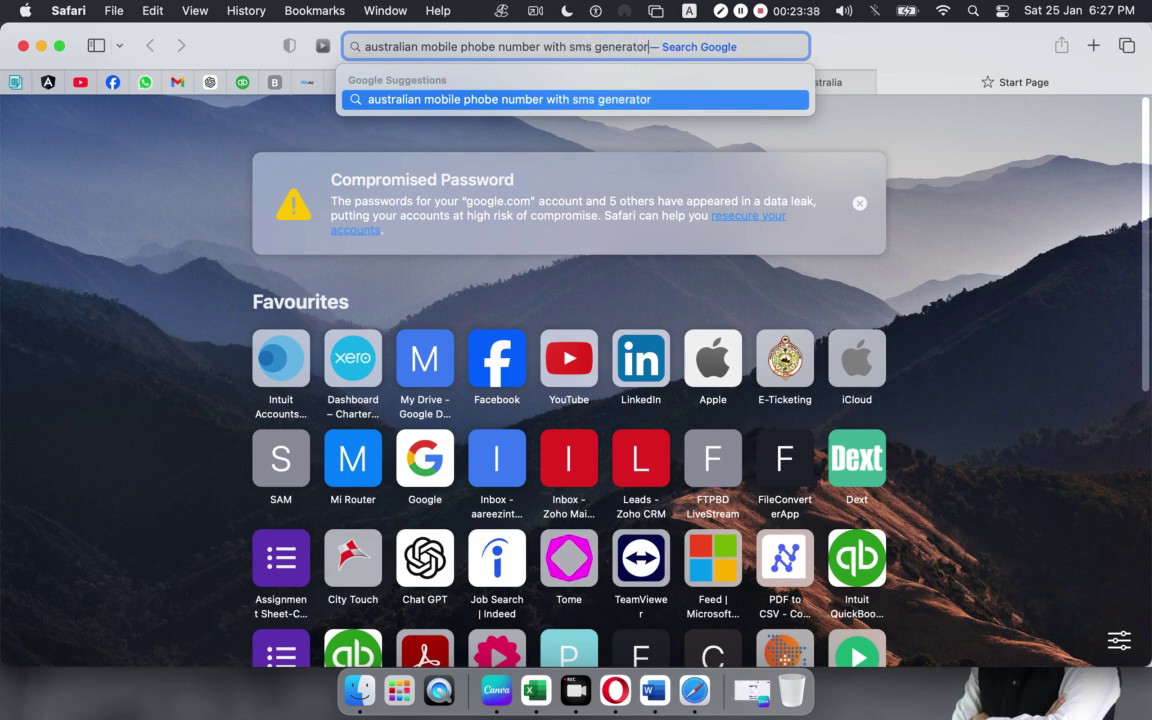
key(Return)
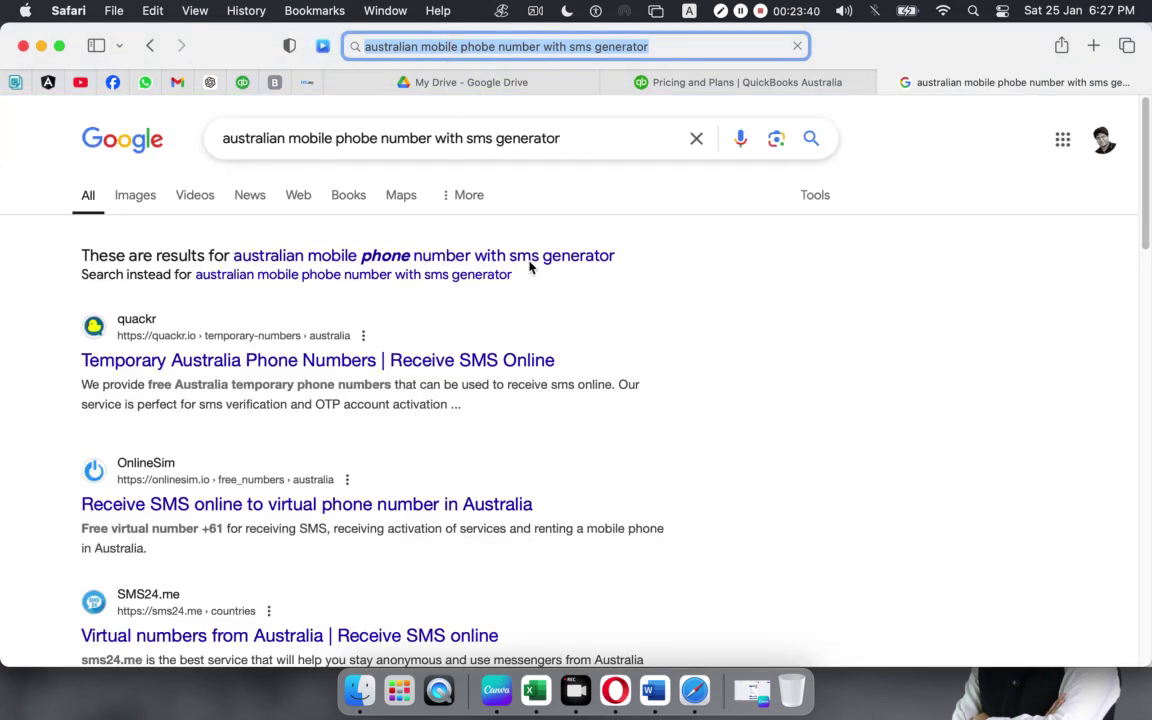
Step: Rerun the search with the corrected spelling 'phone' and open the Textr result in a new tab
click(531, 257)
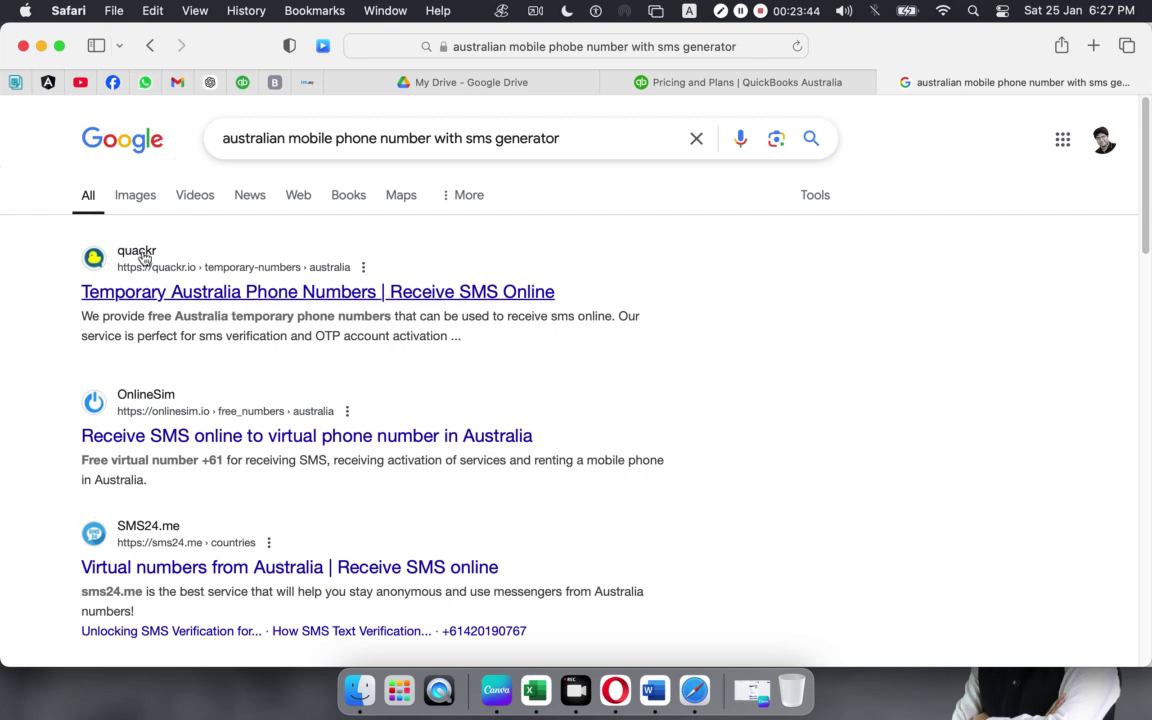
scroll(582, 392, down, 1)
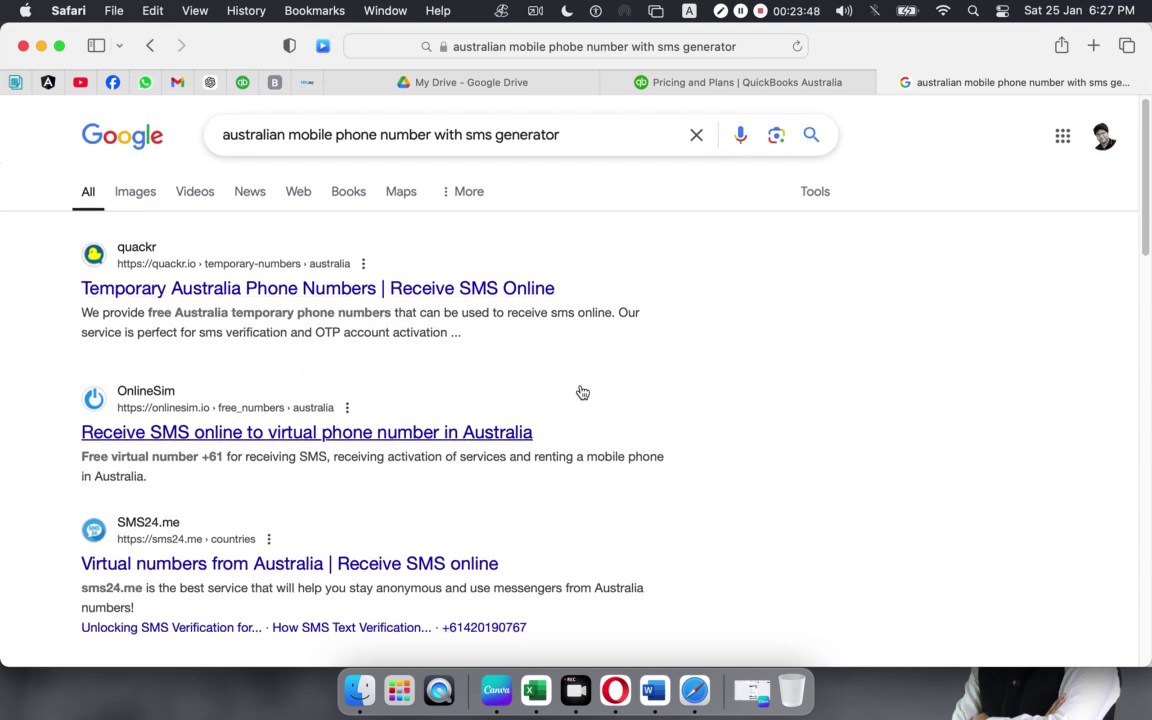
scroll(582, 390, down, 5)
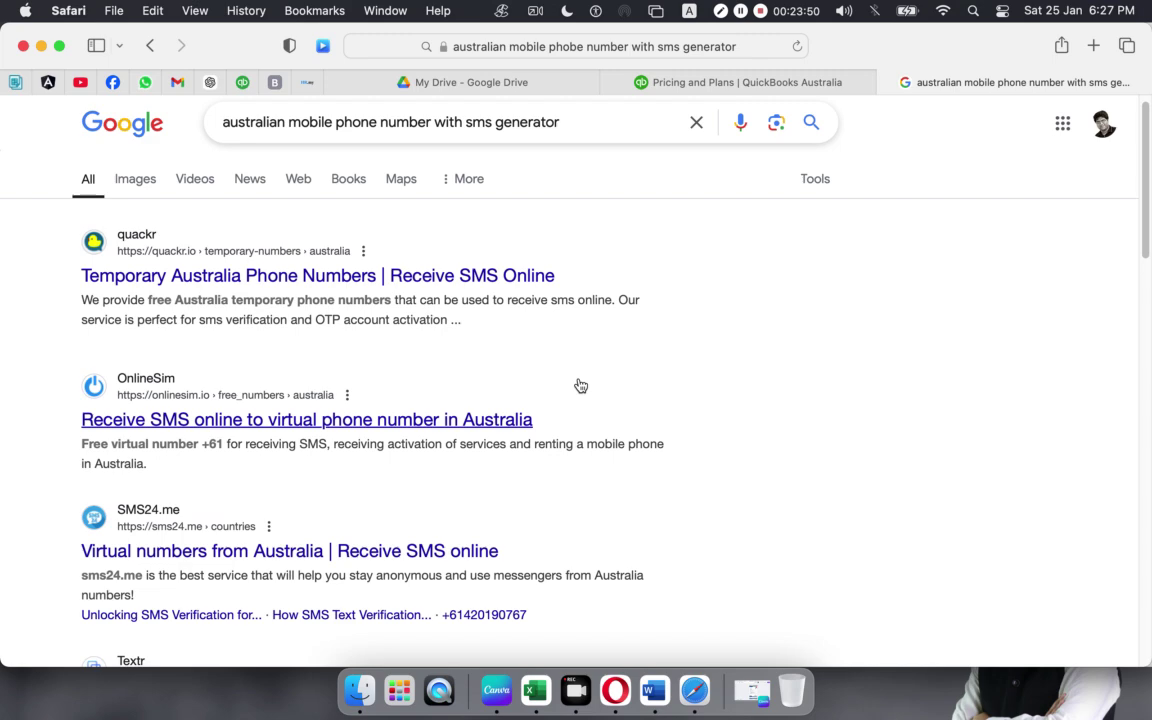
scroll(580, 386, down, 1)
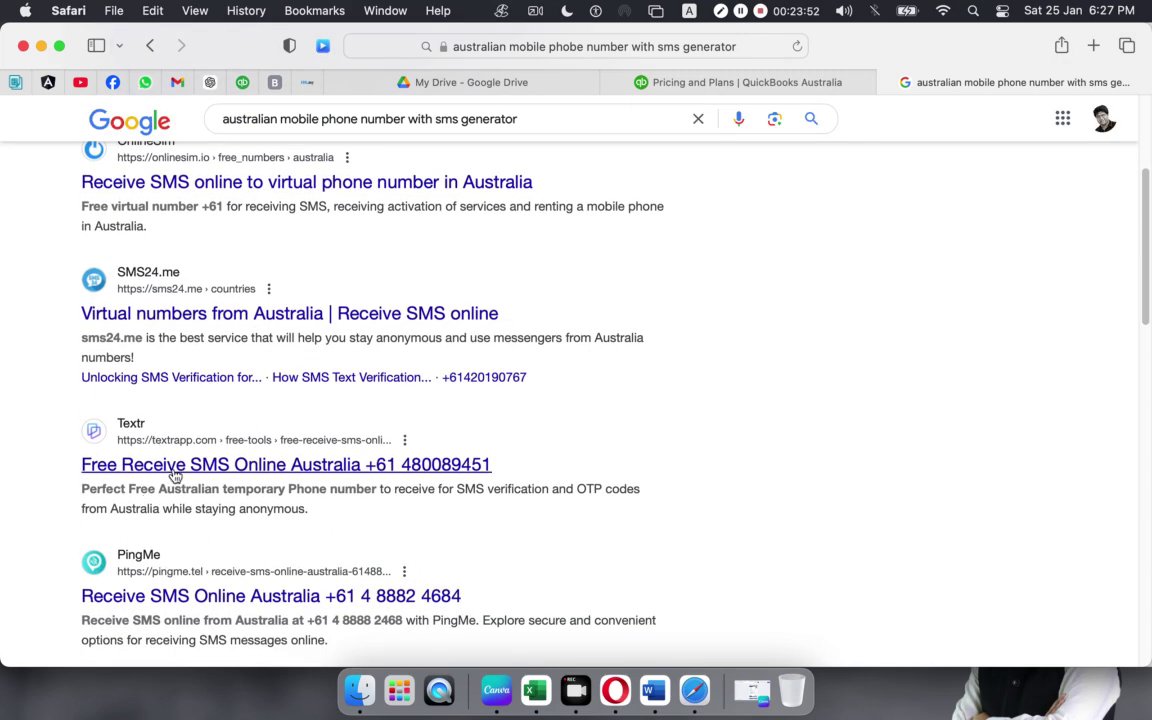
right_click(176, 465)
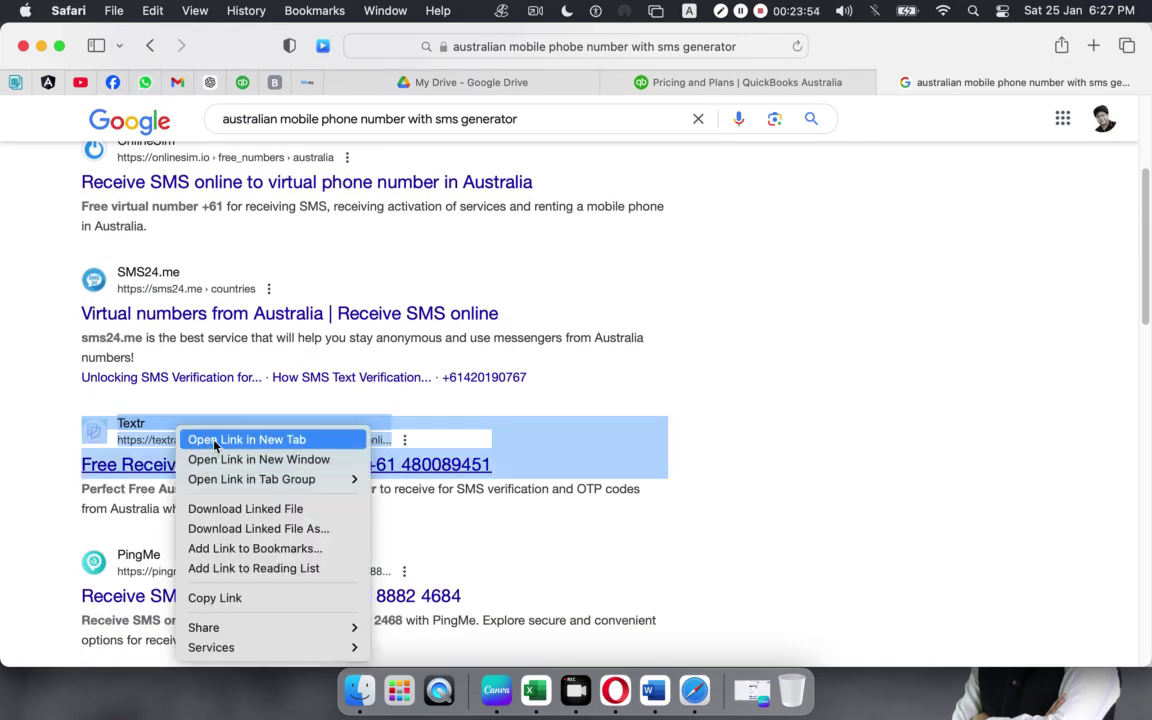
click(394, 515)
Step: Open the PingMe, KrispCall and Receive SMS Live results in new tabs
scroll(400, 514, down, 1)
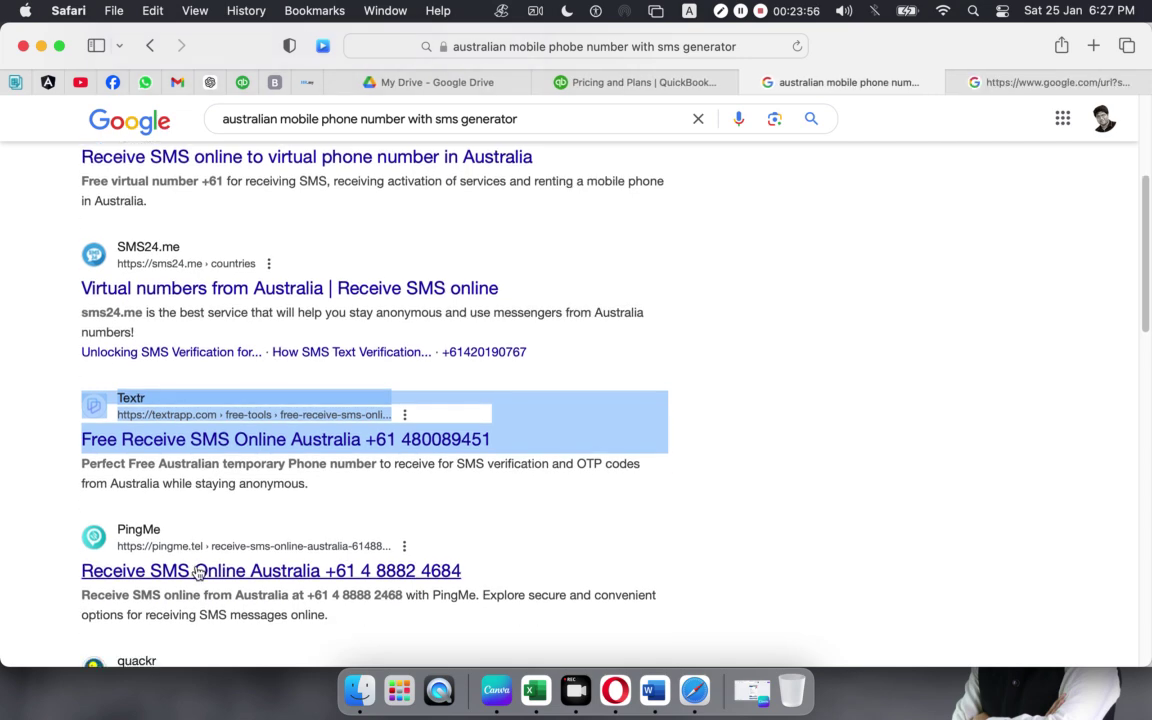
right_click(197, 570)
click(260, 440)
scroll(300, 500, down, 5)
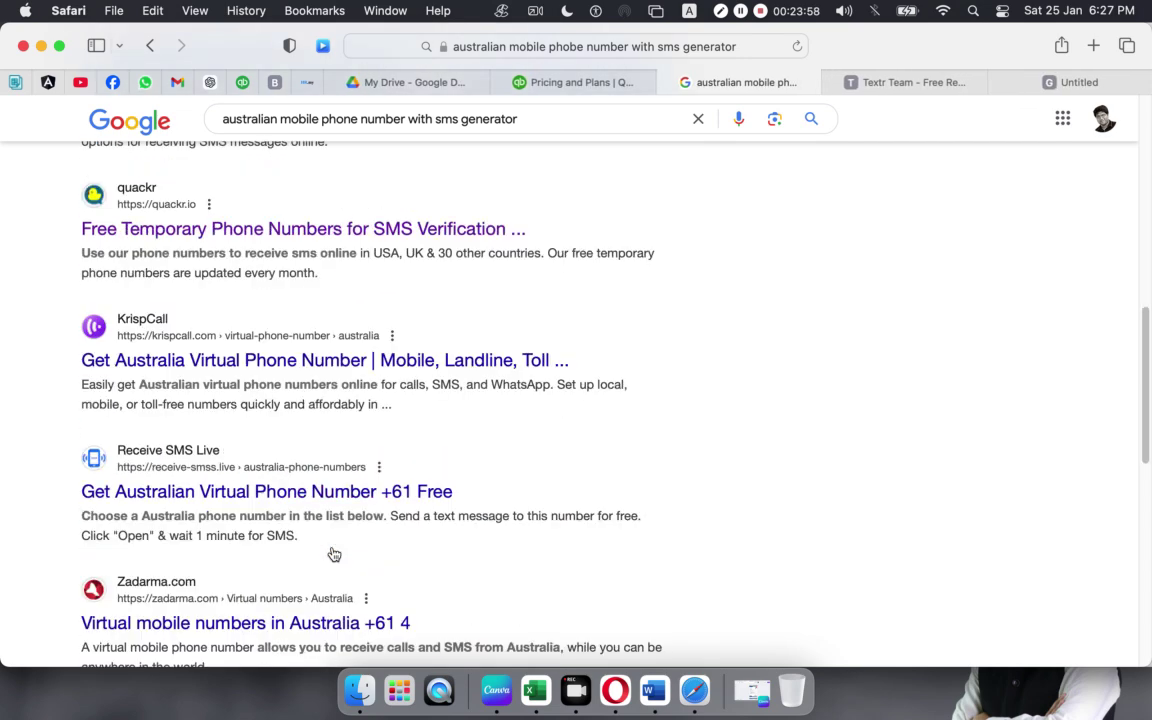
right_click(193, 362)
click(210, 368)
right_click(196, 495)
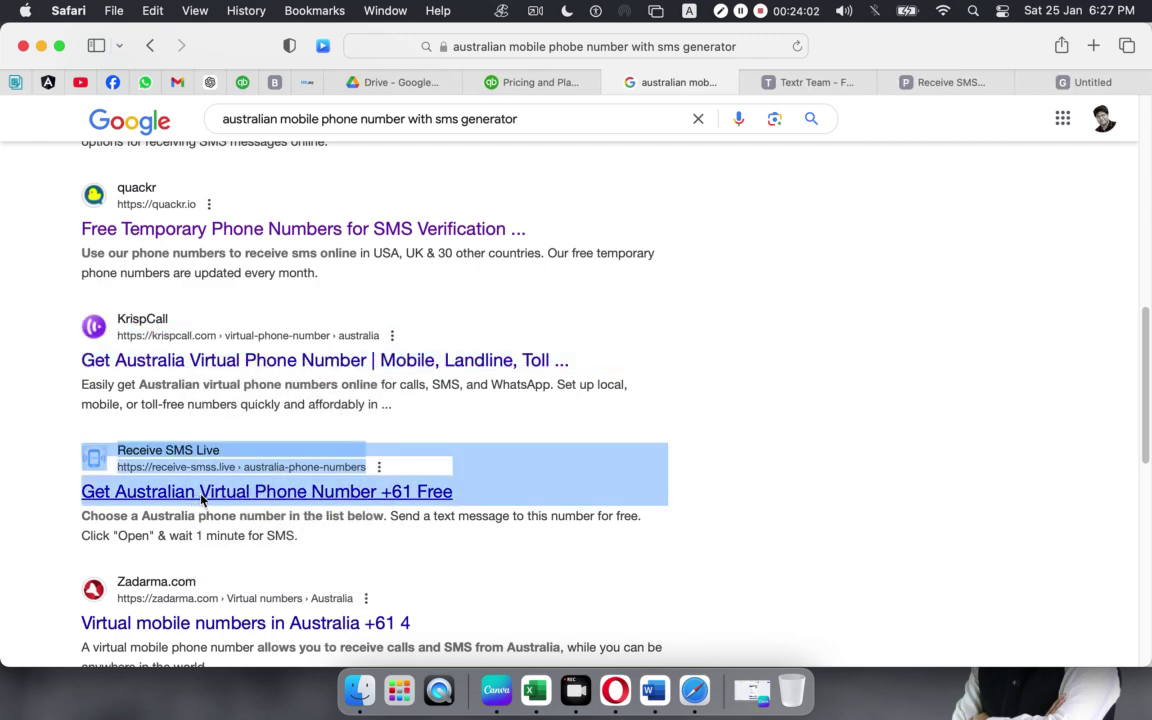
click(233, 440)
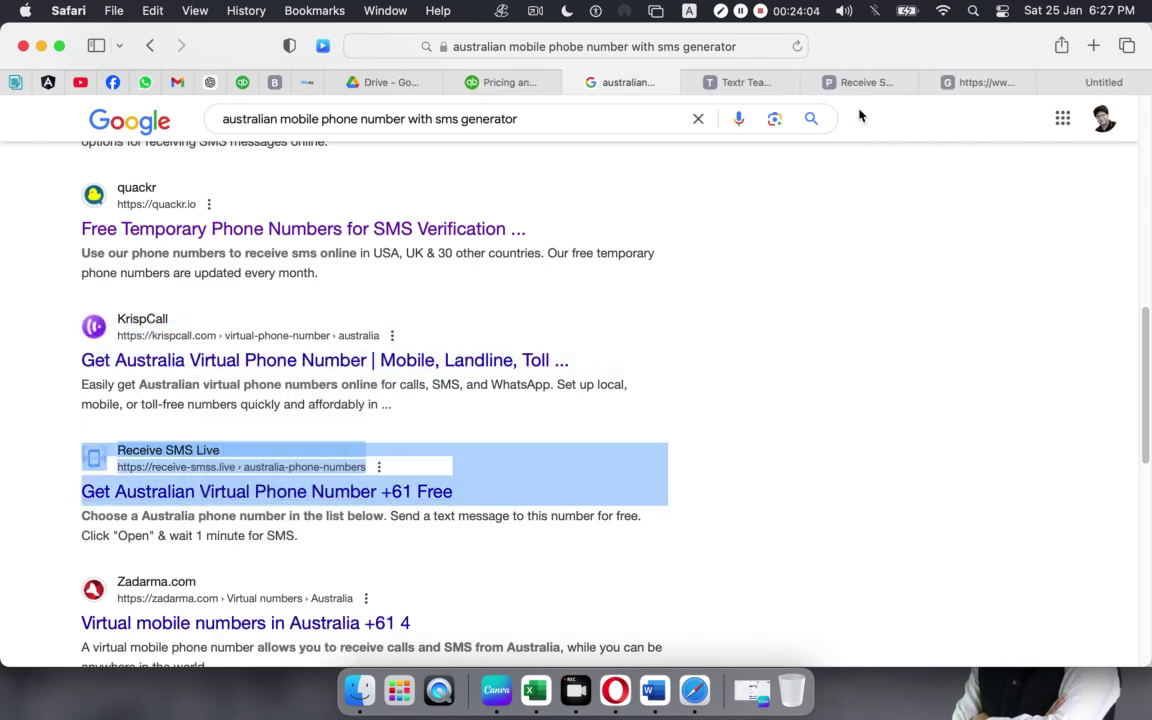
Step: Scroll through Textr's free Australia receive-SMS page to its footer, then switch to the PingMe tab
click(780, 86)
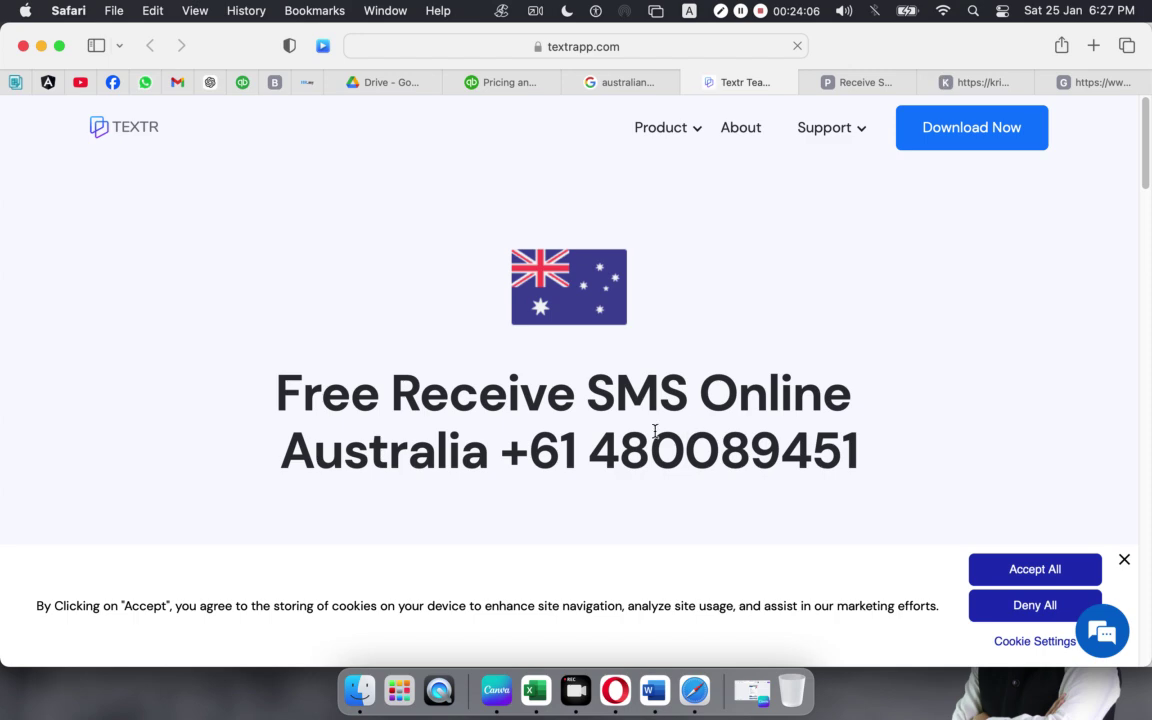
scroll(588, 398, down, 5)
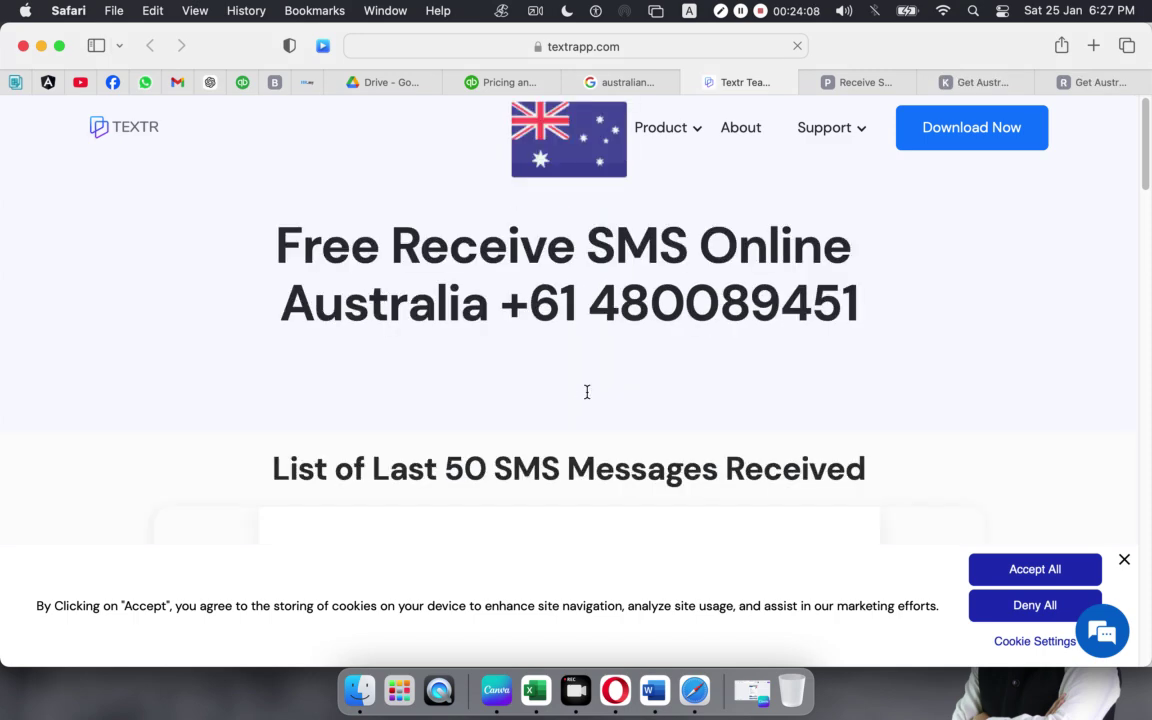
scroll(588, 398, down, 15)
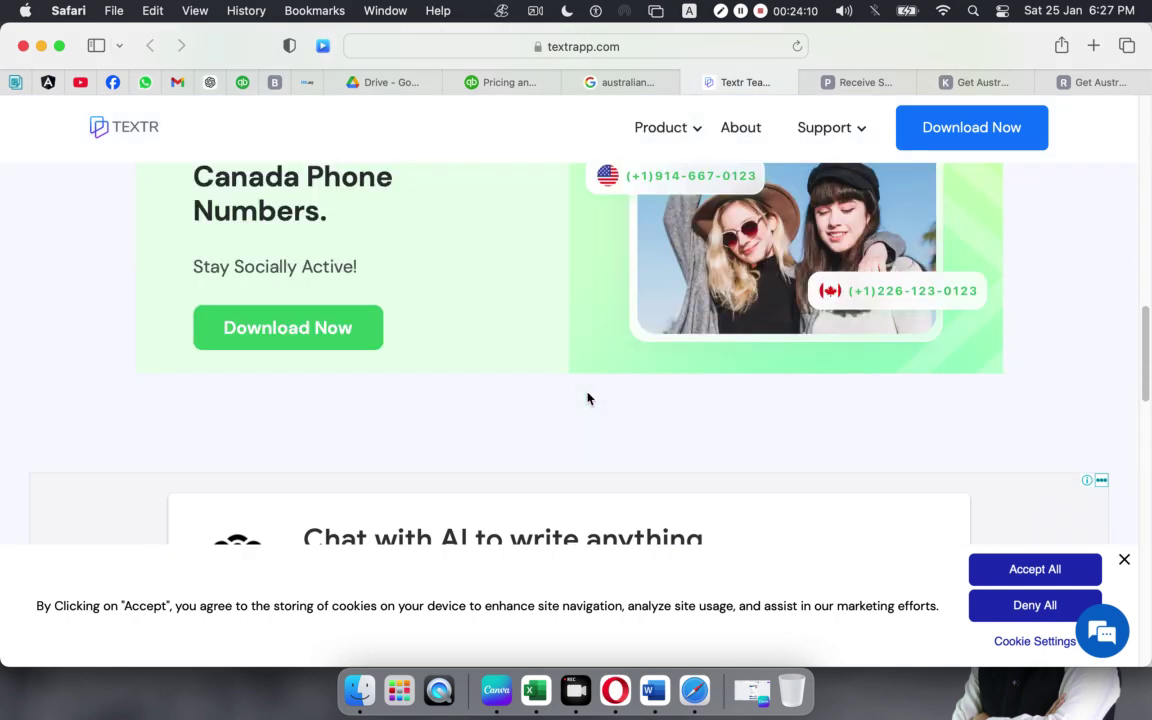
scroll(588, 398, up, 5)
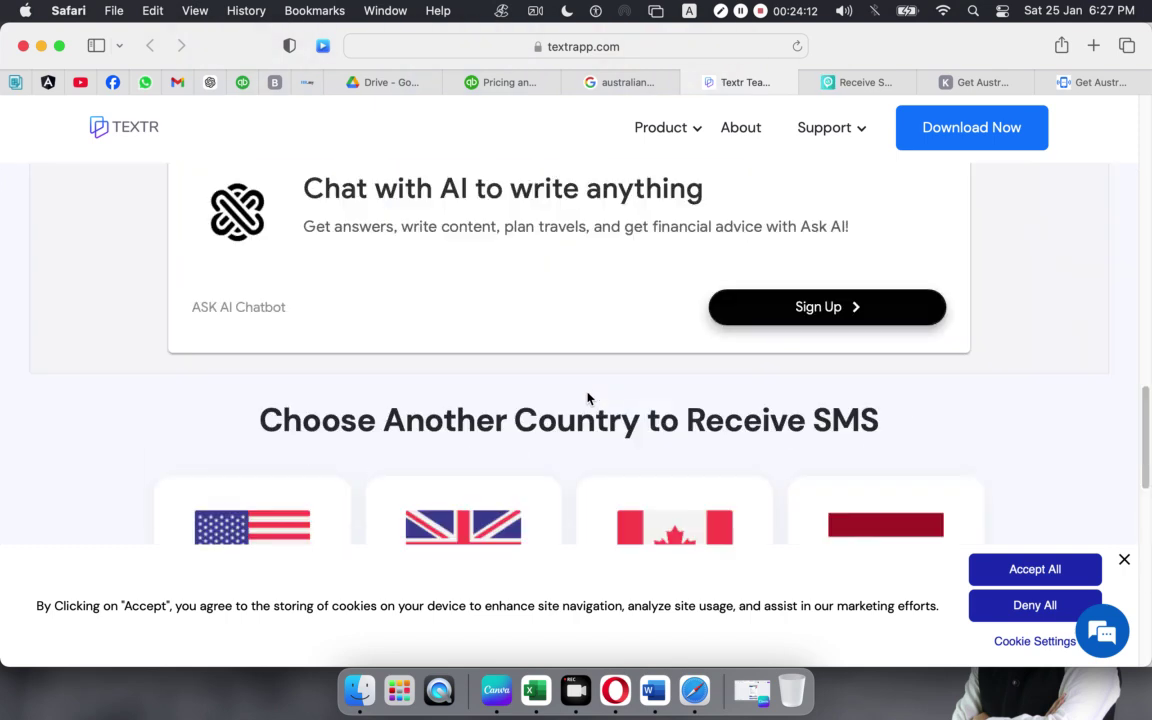
scroll(588, 398, down, 2)
scroll(588, 398, down, 2)
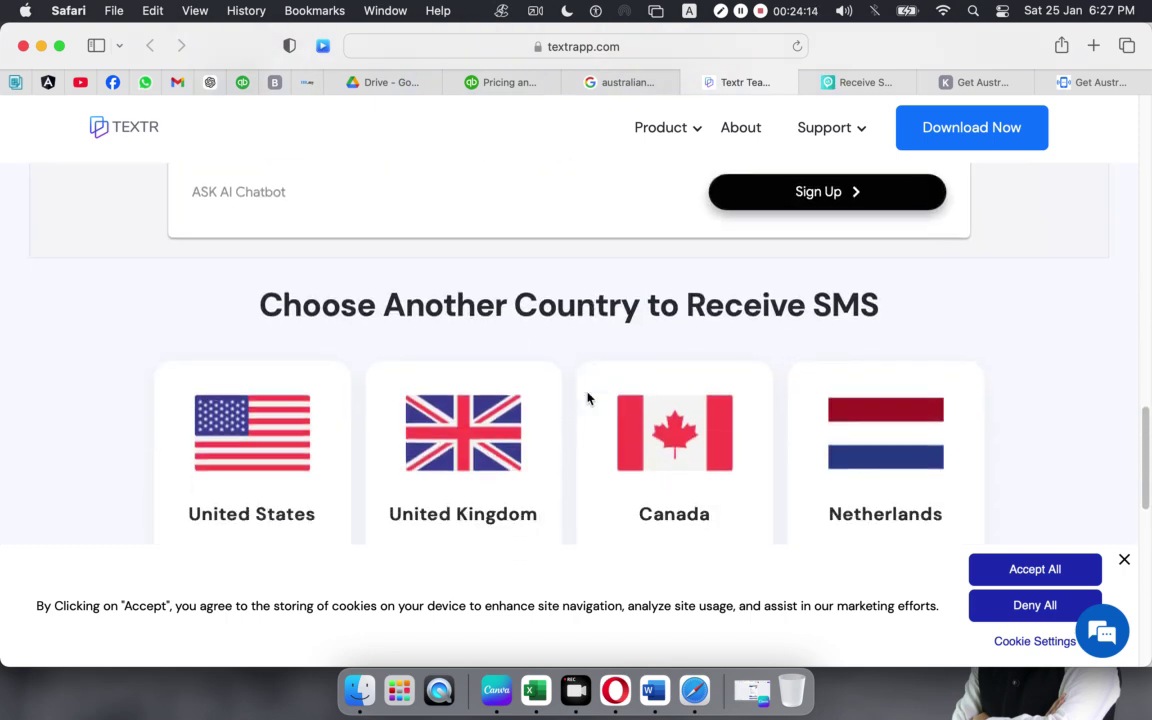
scroll(689, 450, down, 2)
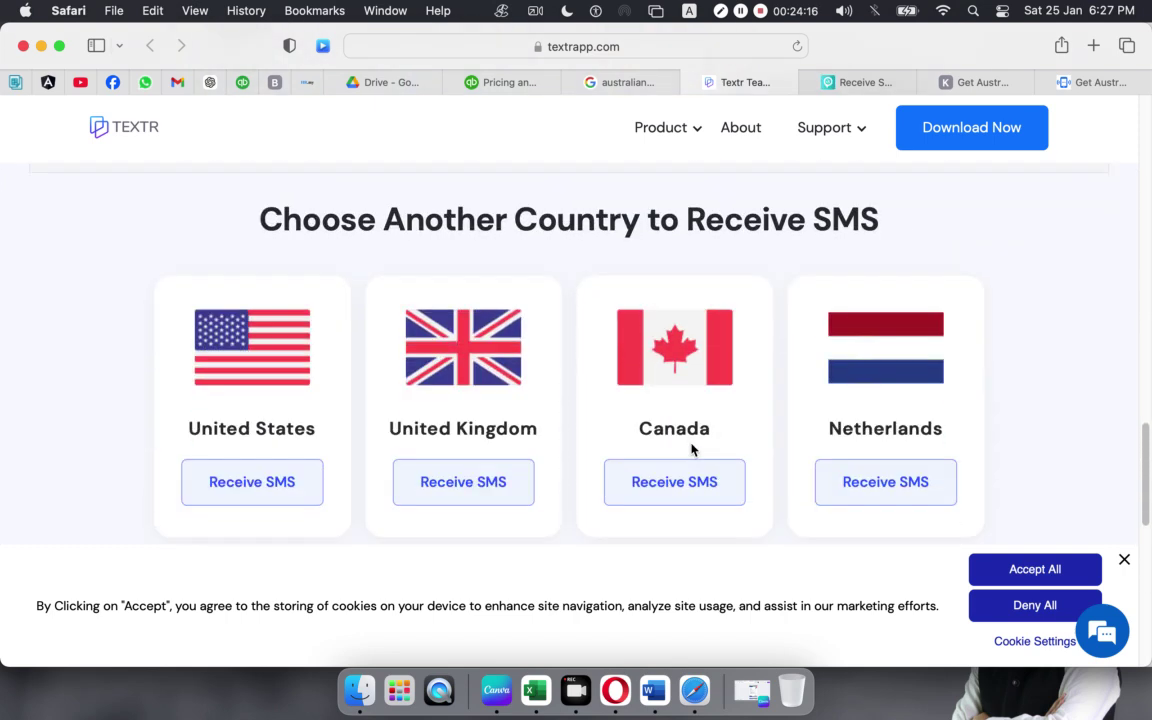
scroll(592, 454, down, 5)
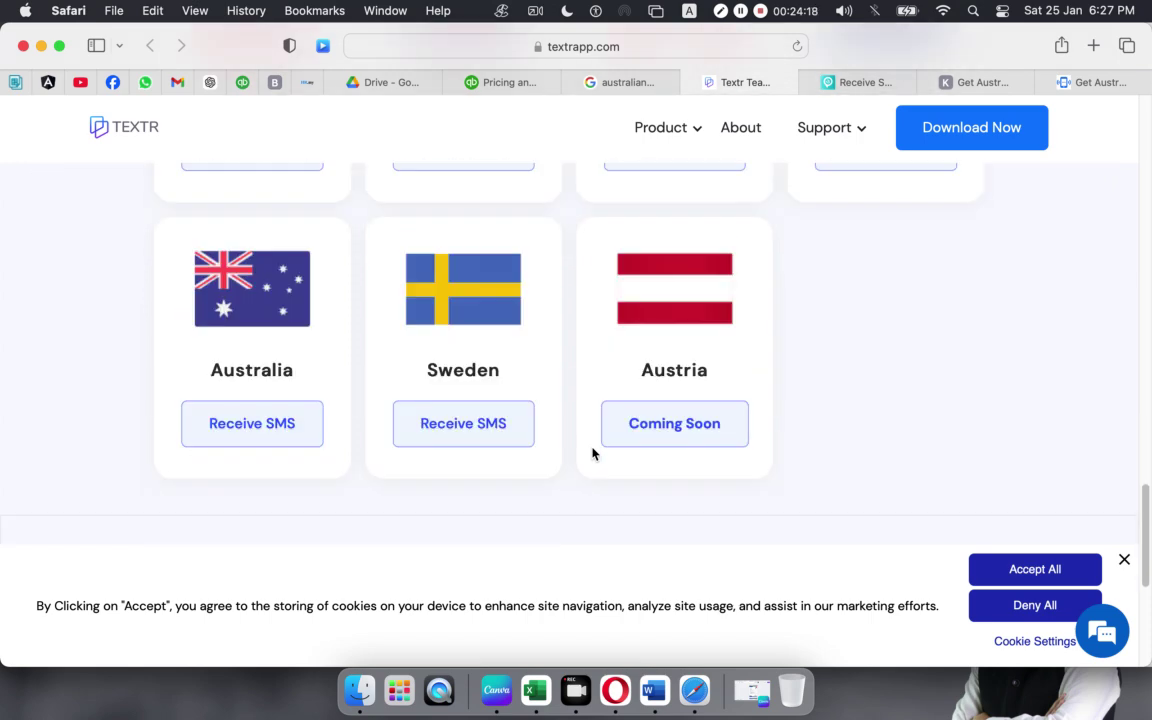
scroll(592, 454, down, 8)
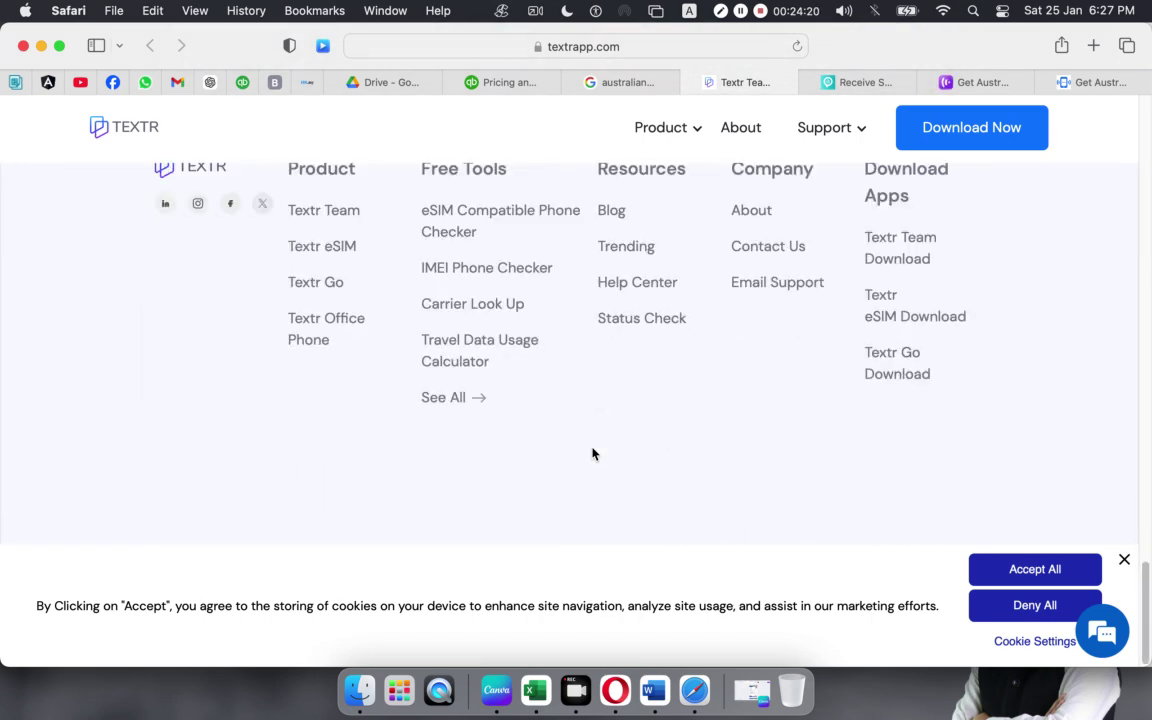
scroll(660, 280, up, 15)
click(856, 89)
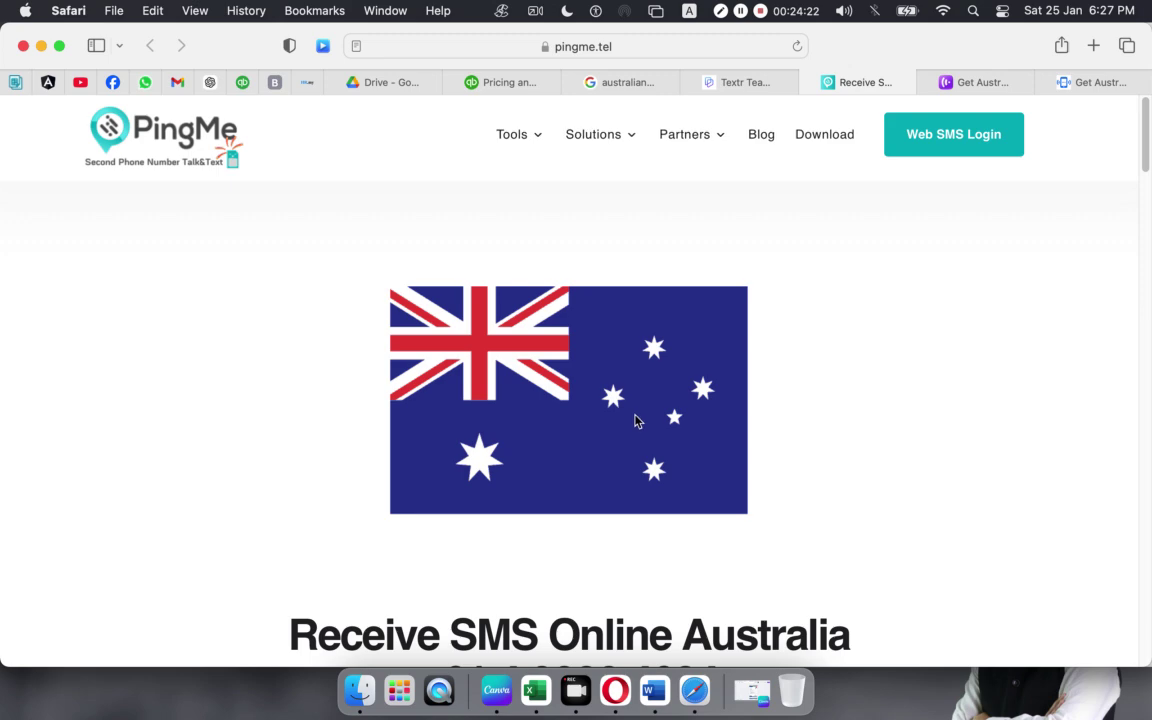
Step: Load the received-messages list for the PingMe Australian temporary number
scroll(636, 420, down, 3)
scroll(634, 424, down, 2)
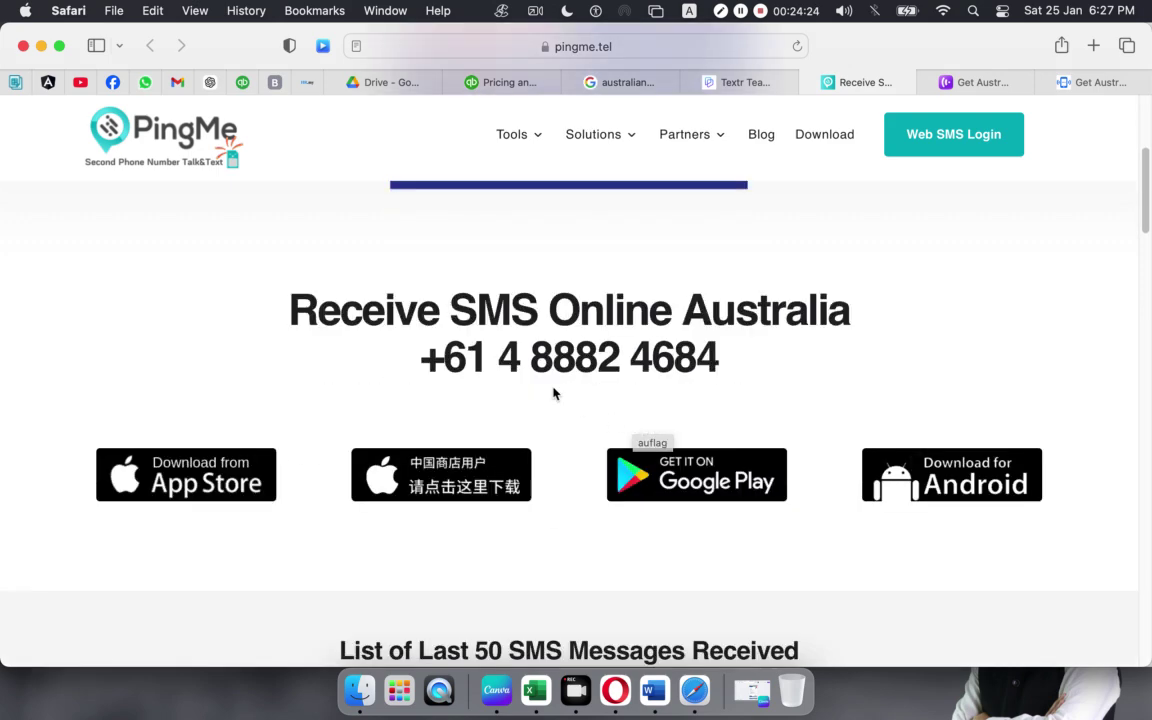
scroll(697, 474, down, 4)
scroll(697, 474, down, 3)
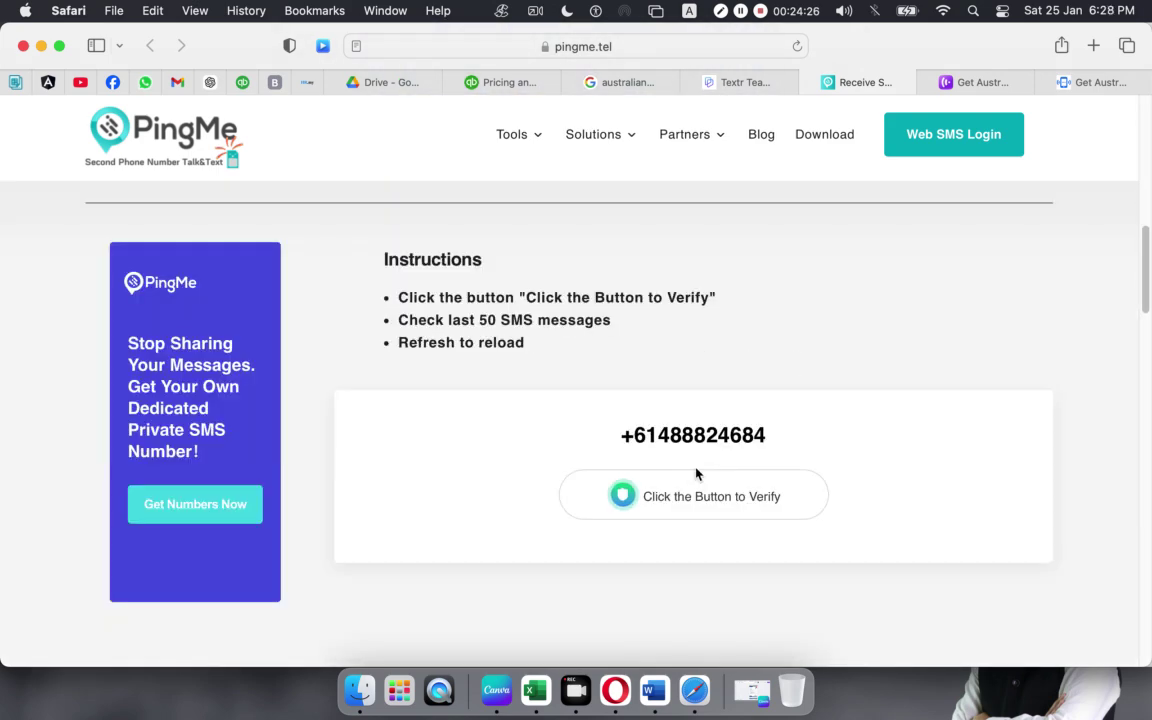
scroll(697, 474, up, 3)
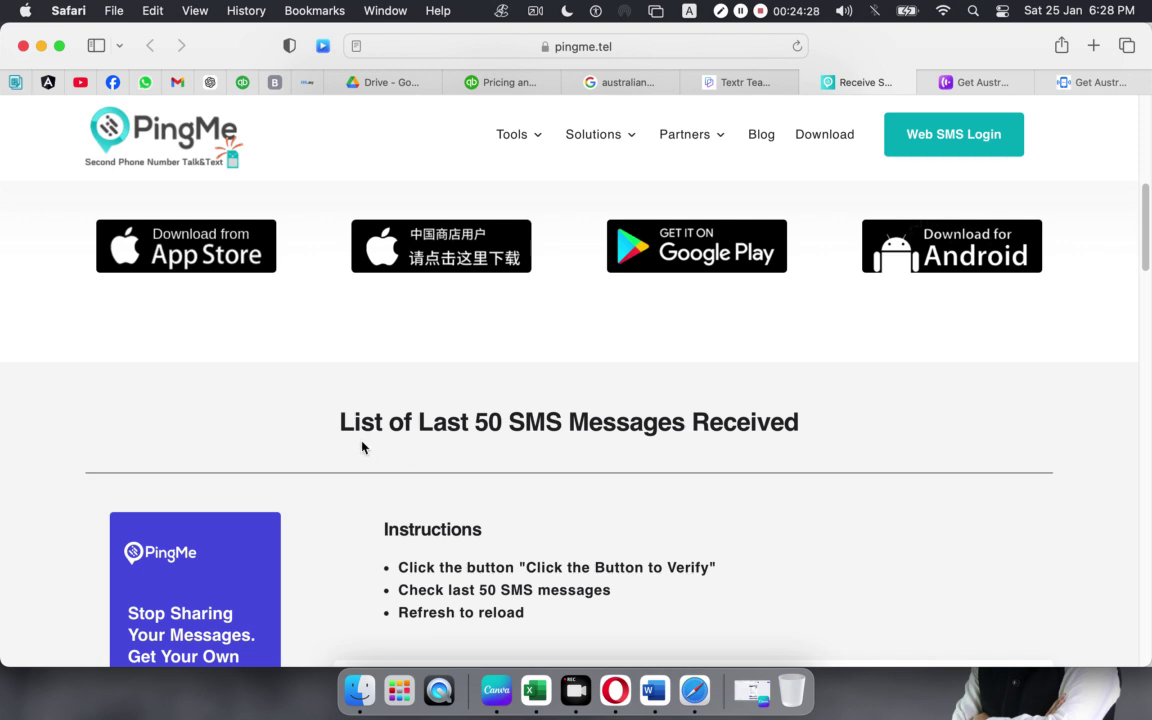
scroll(659, 462, down, 2)
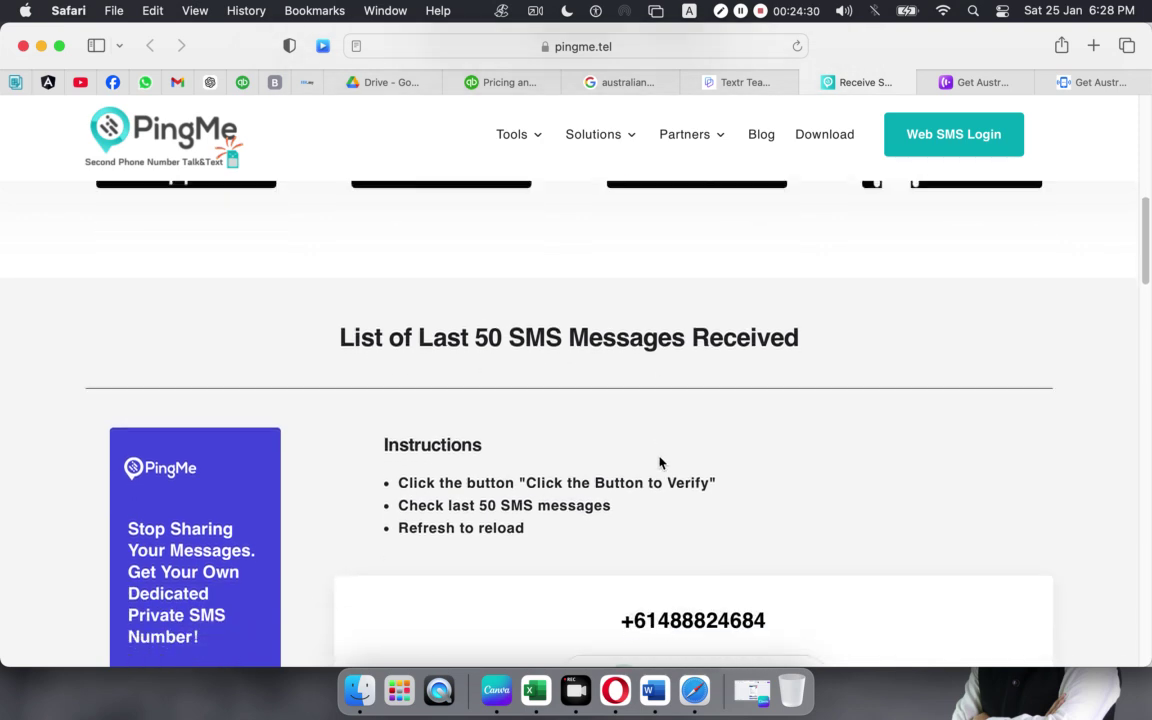
scroll(659, 462, down, 5)
scroll(659, 462, up, 1)
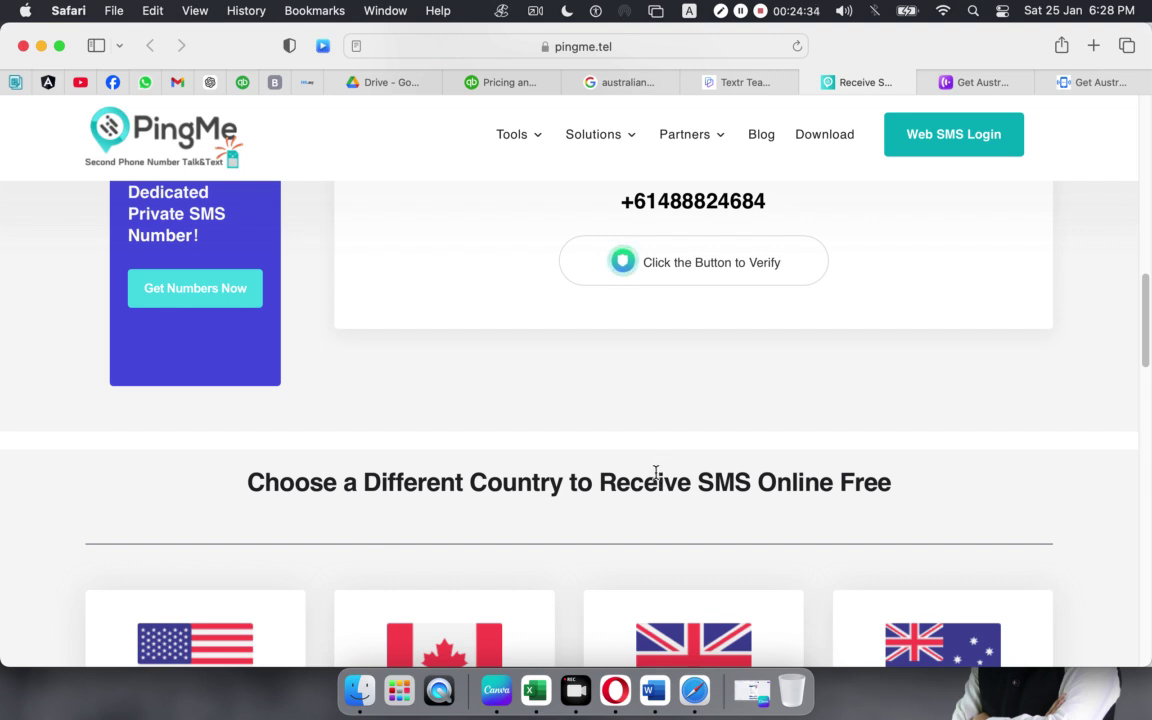
scroll(656, 473, up, 1)
scroll(656, 473, up, 1)
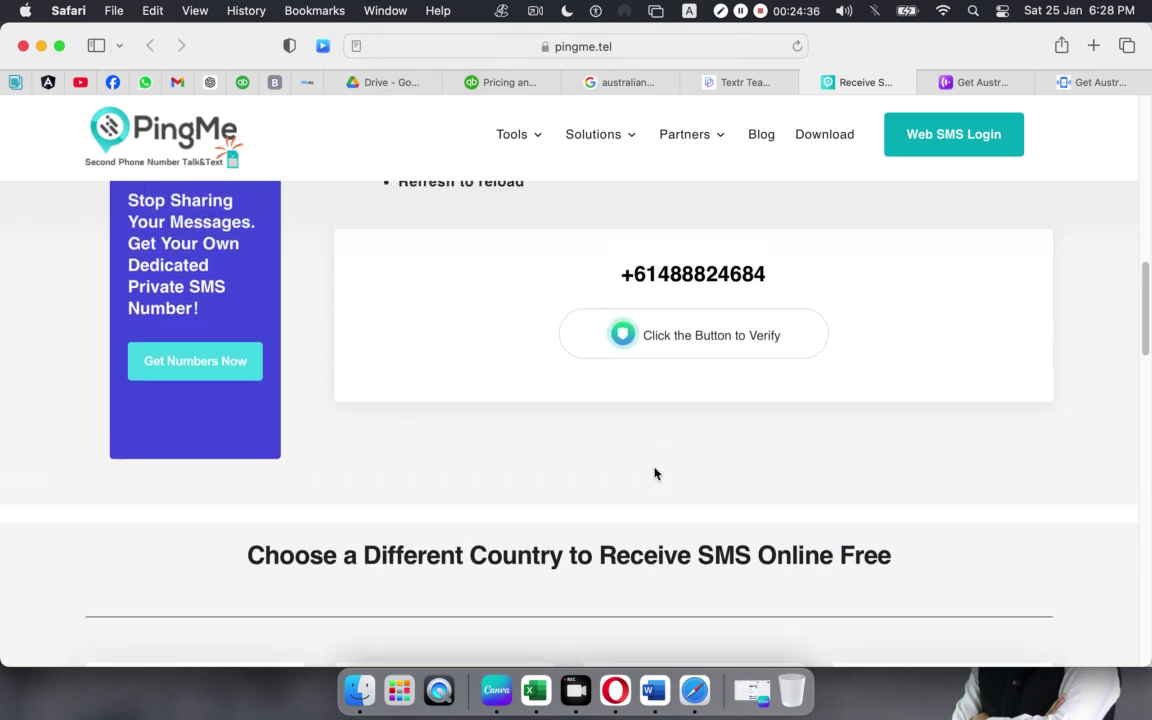
scroll(680, 355, down, 3)
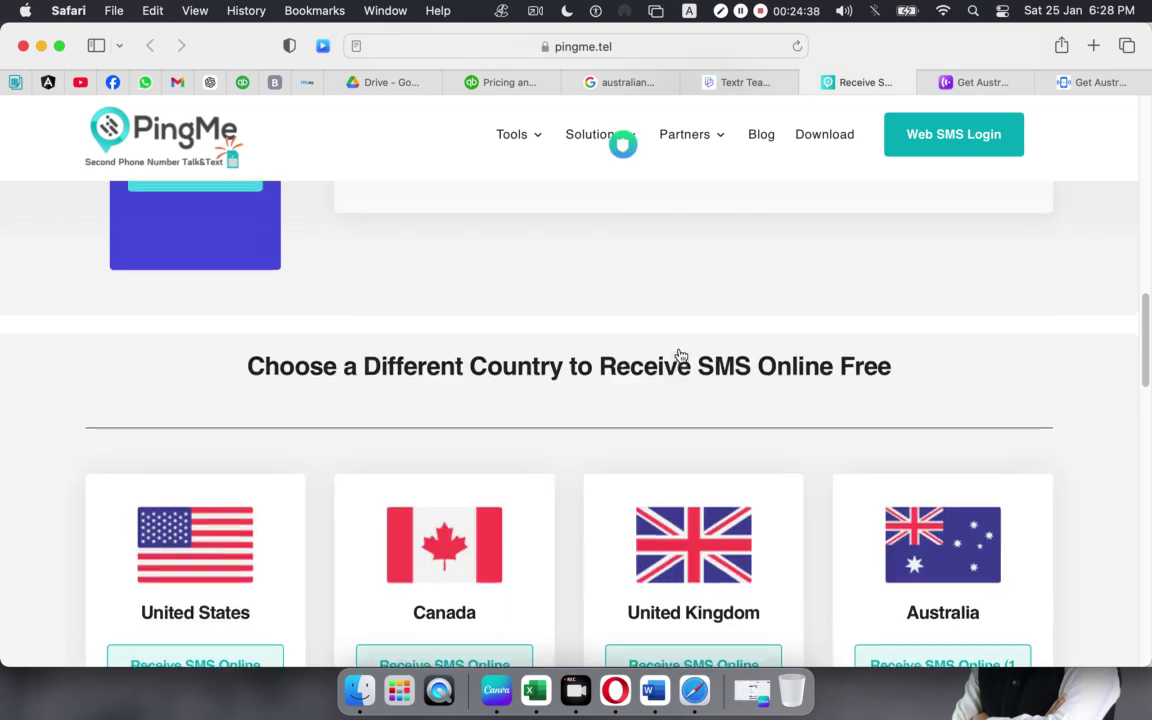
scroll(672, 375, up, 5)
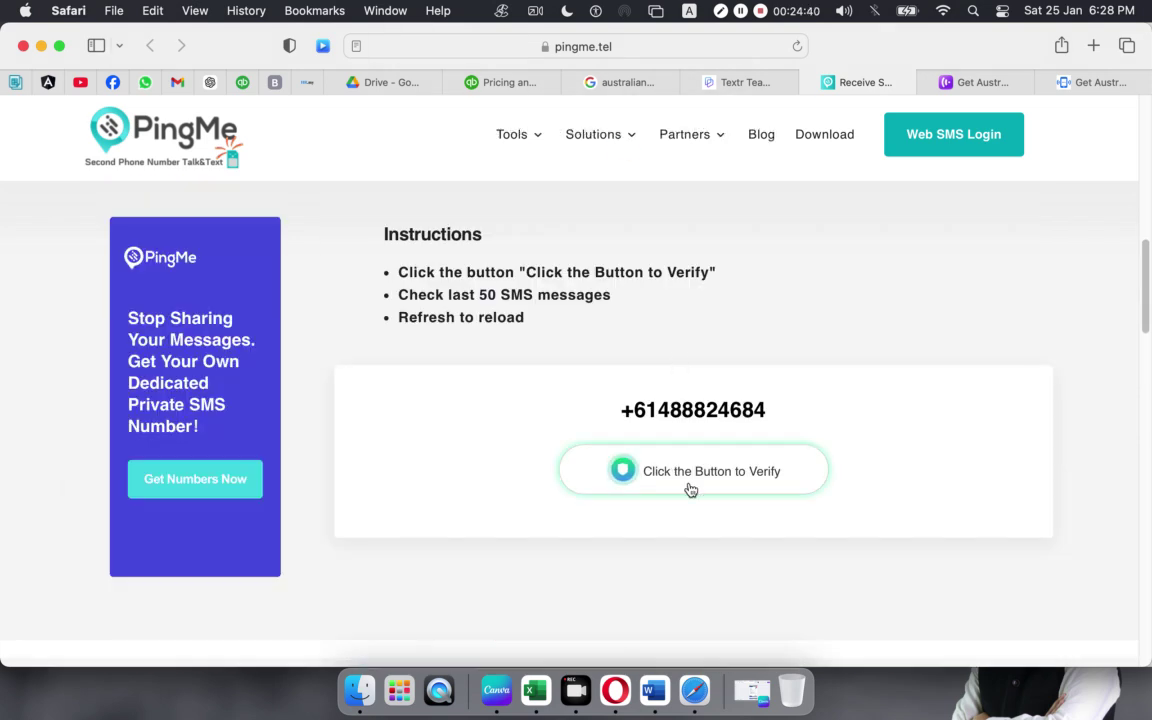
click(689, 482)
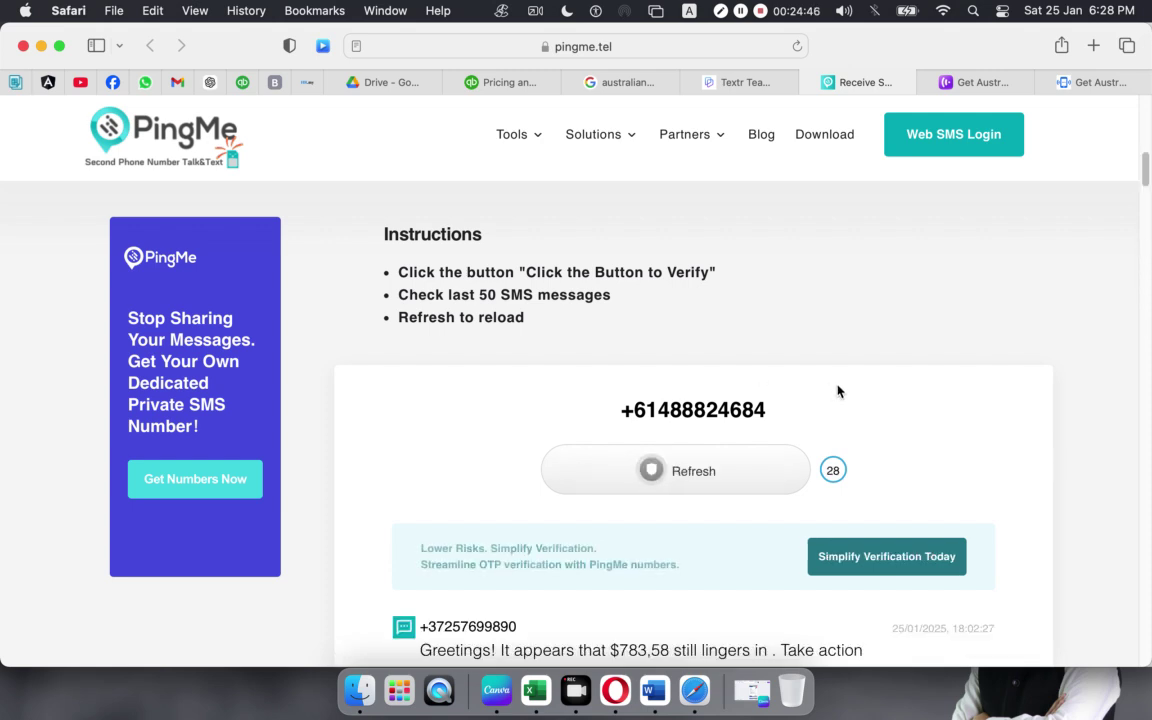
Step: Copy the temporary Australian phone number and go back to the QuickBooks signup form
scroll(838, 391, down, 3)
scroll(841, 391, down, 3)
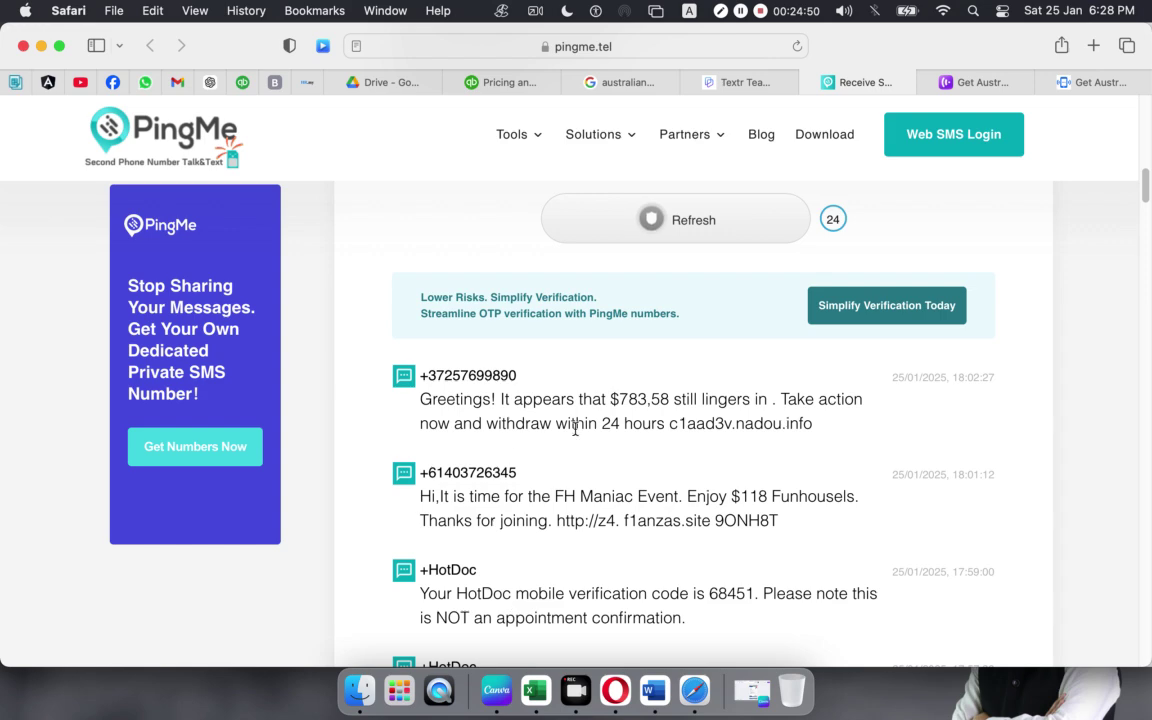
scroll(650, 450, up, 5)
scroll(650, 455, down, 5)
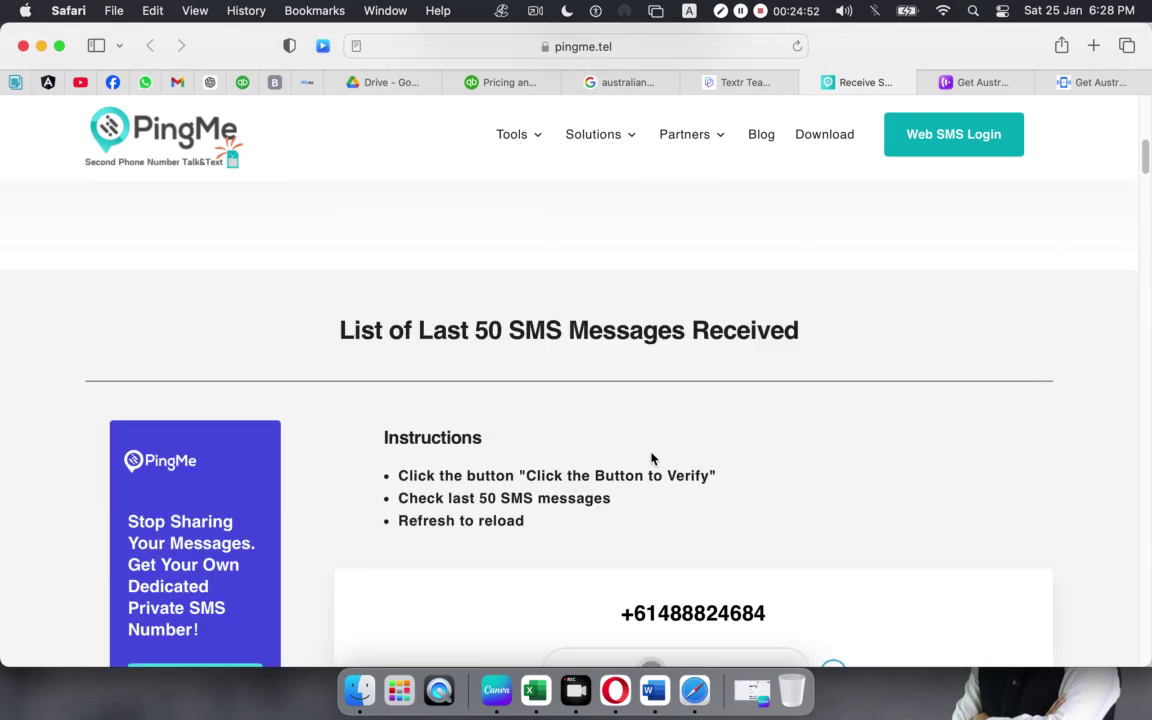
drag(762, 424, 622, 428)
key(super+c)
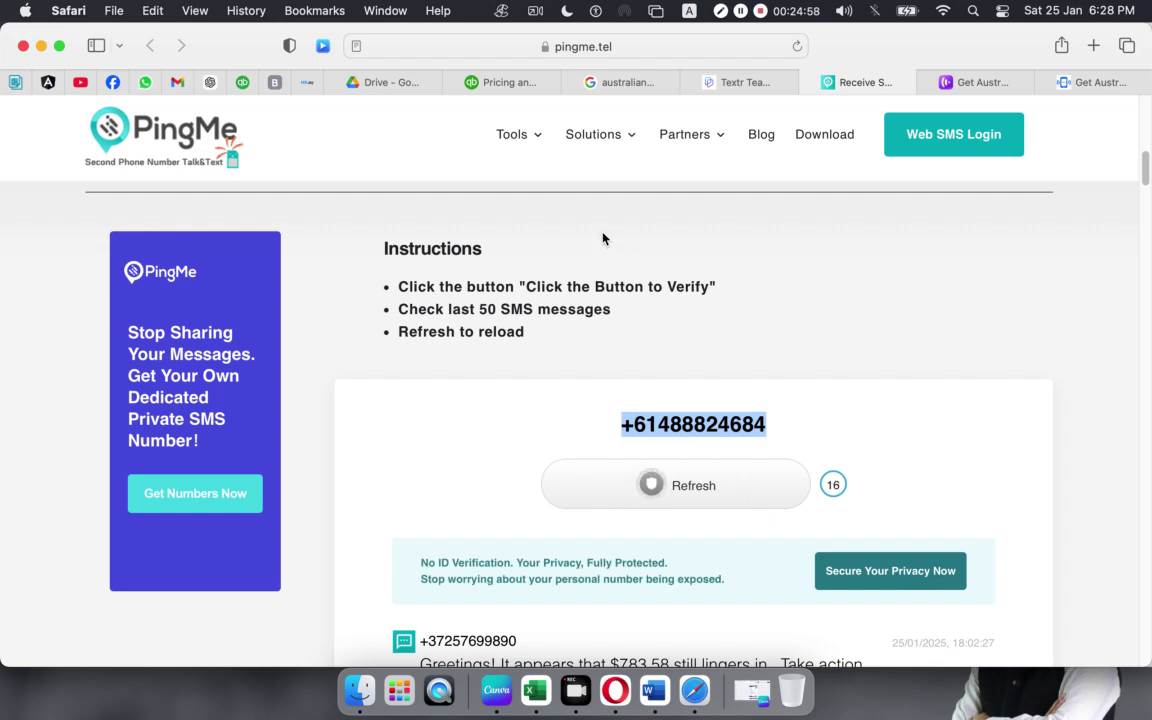
click(507, 85)
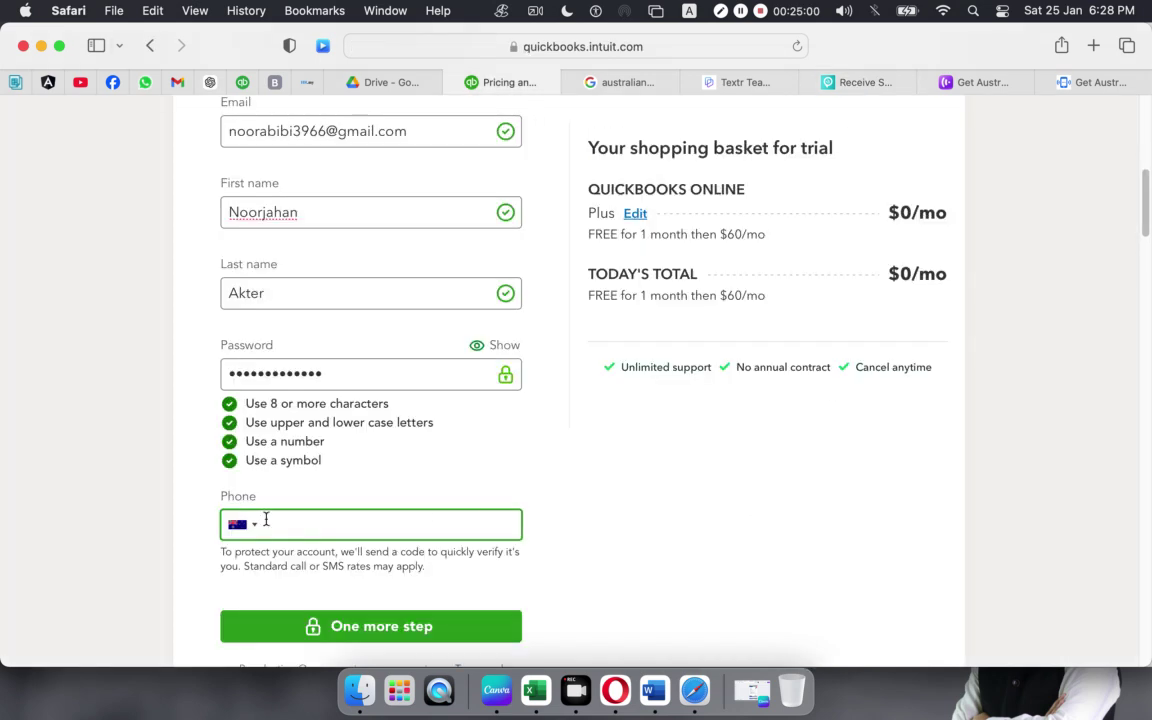
Step: Put the PingMe temporary number in the Phone field, replacing the wrongly pasted text
key(super+v)
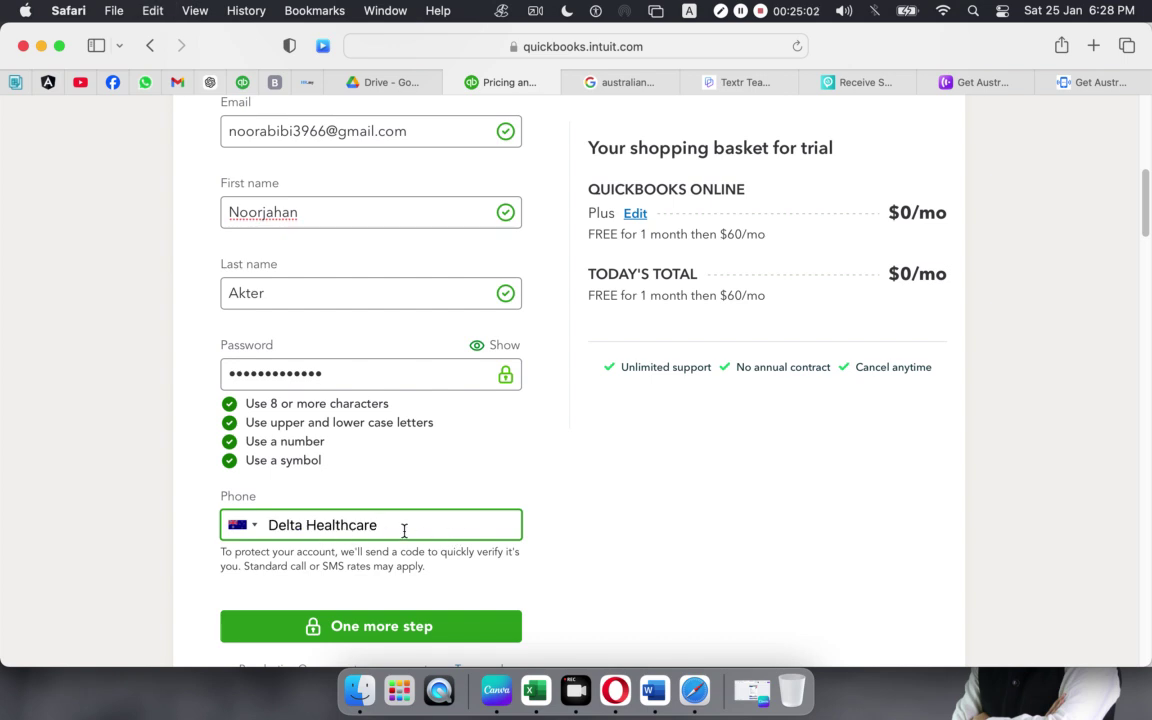
drag(404, 530, 247, 528)
key(BackSpace)
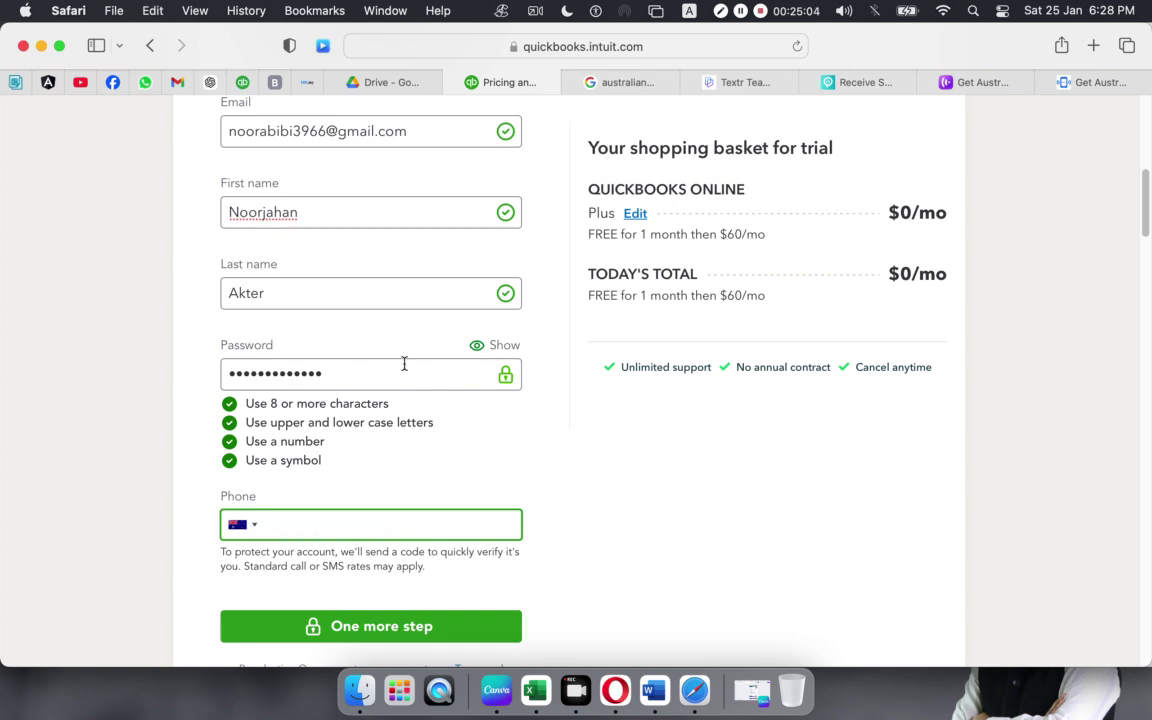
click(850, 84)
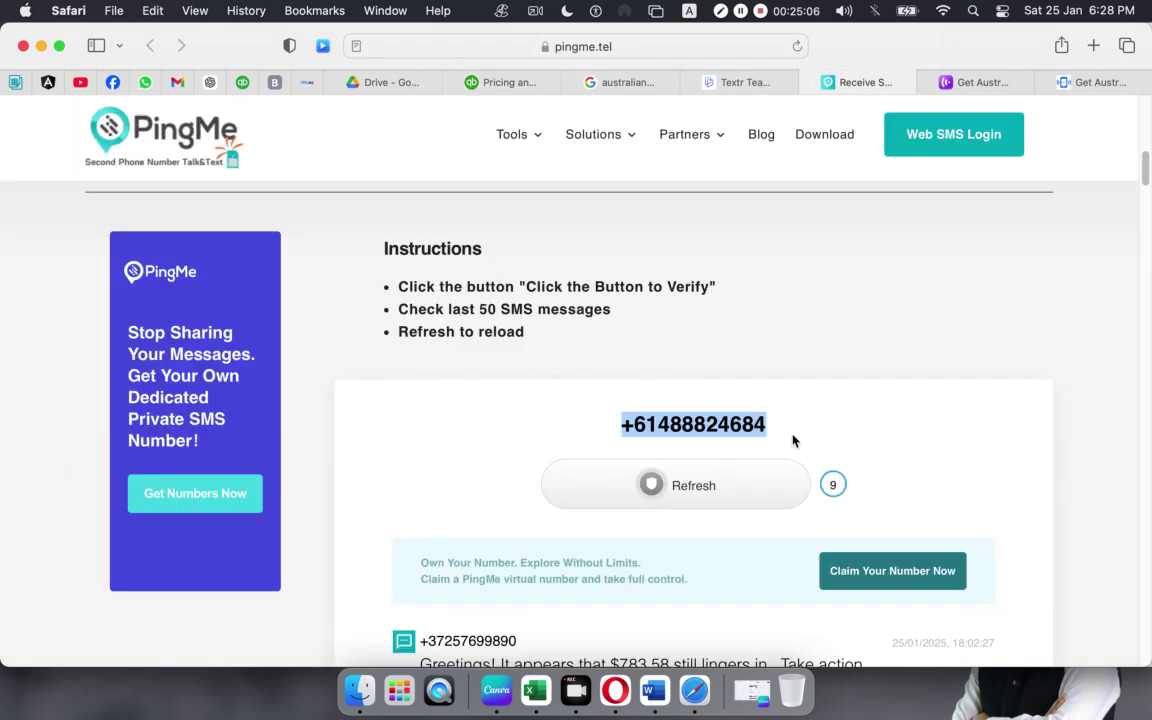
click(490, 86)
key(super+v)
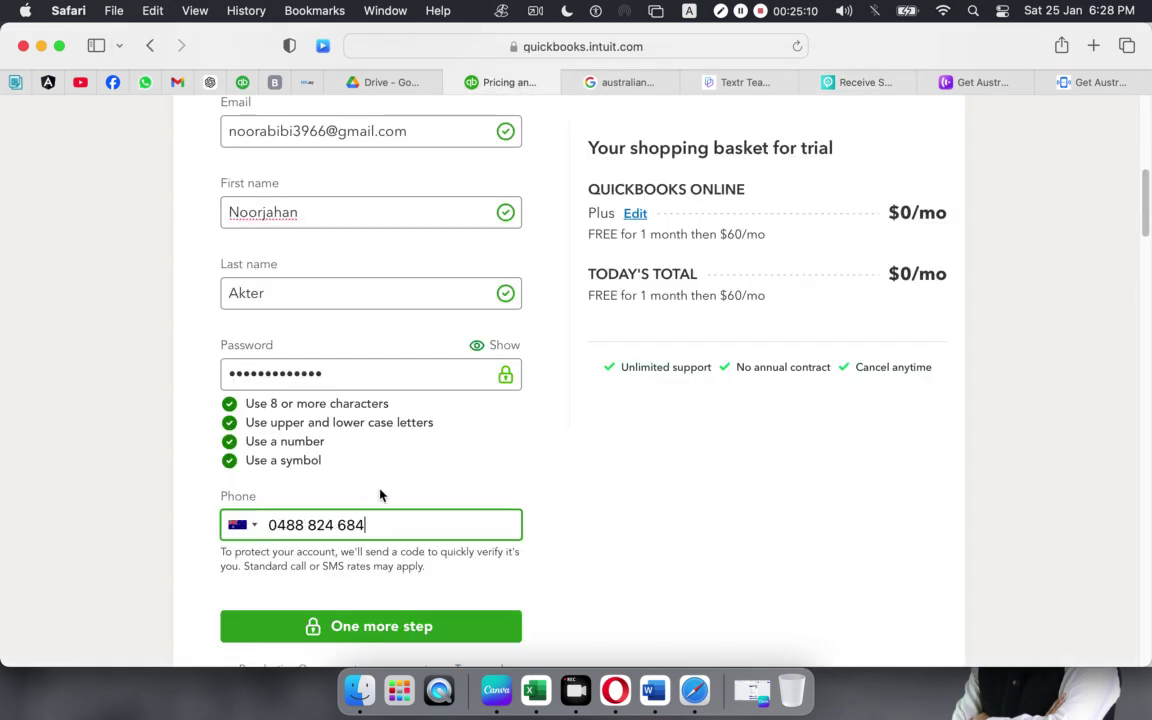
click(670, 546)
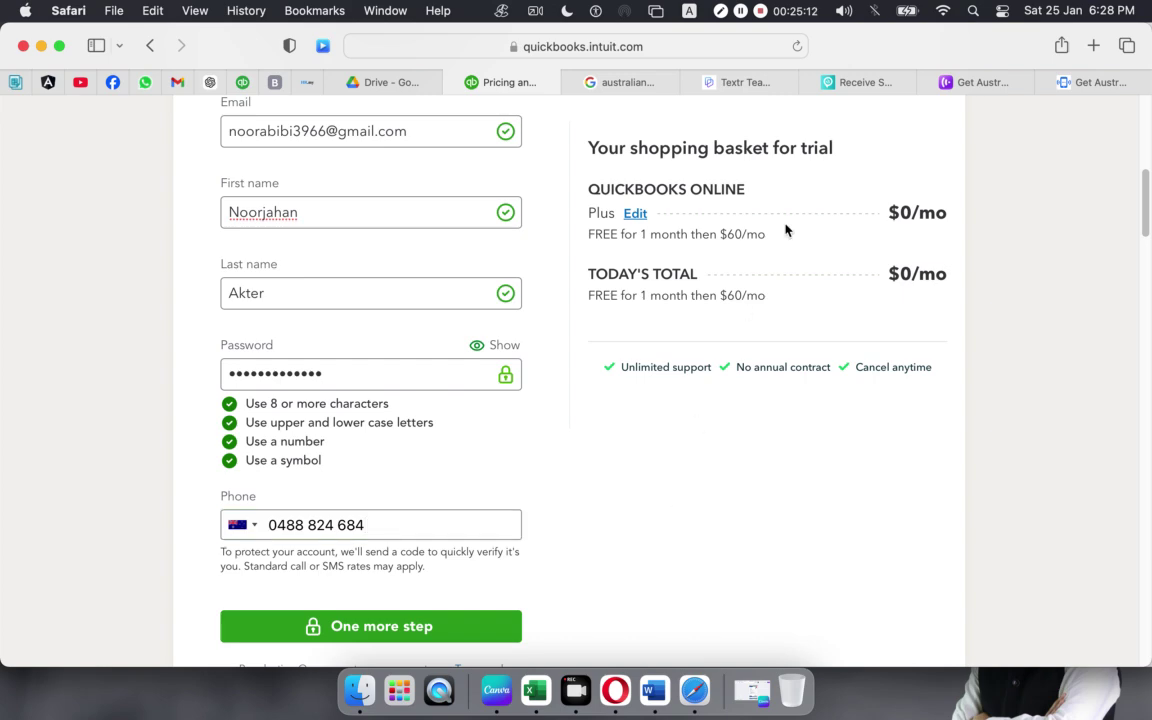
Step: Move between the Textr, PingMe and QuickBooks pages, ending on PingMe's message page
click(748, 84)
click(861, 82)
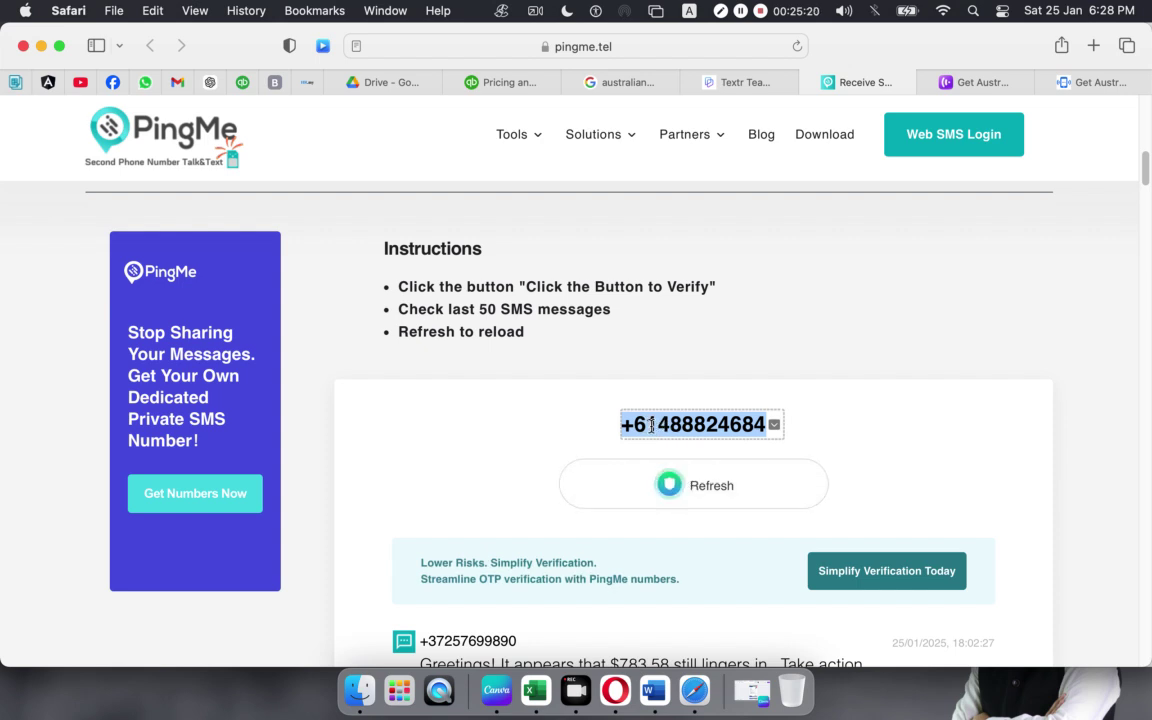
click(503, 83)
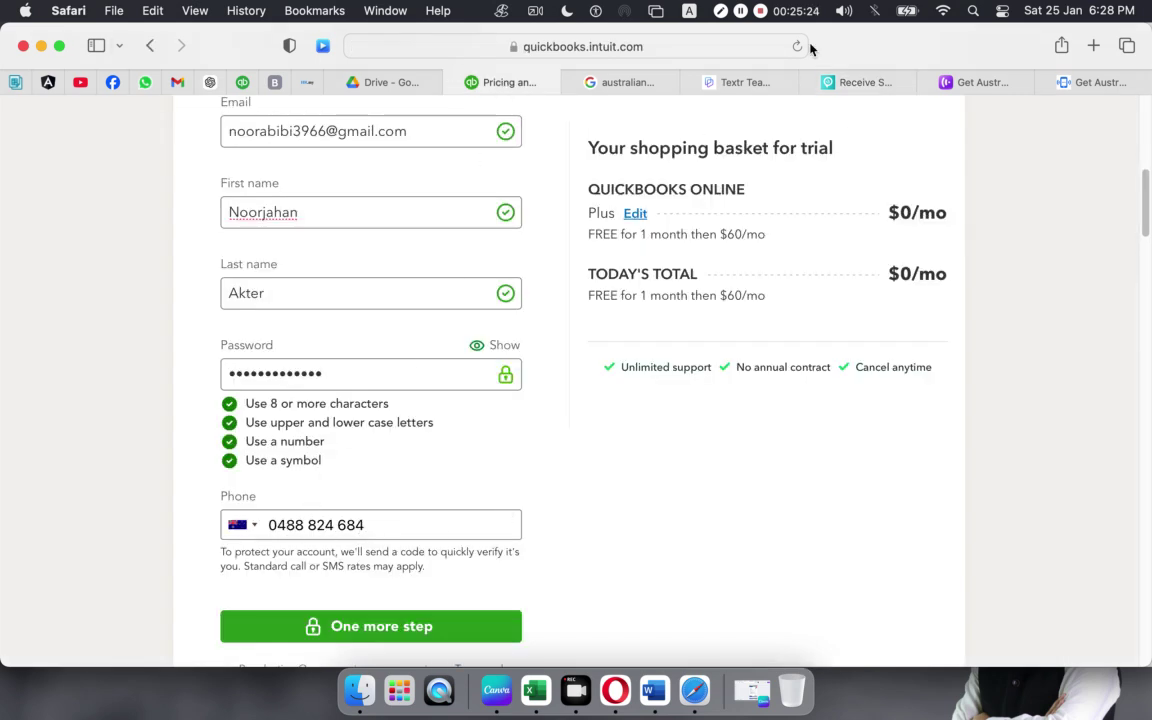
click(855, 83)
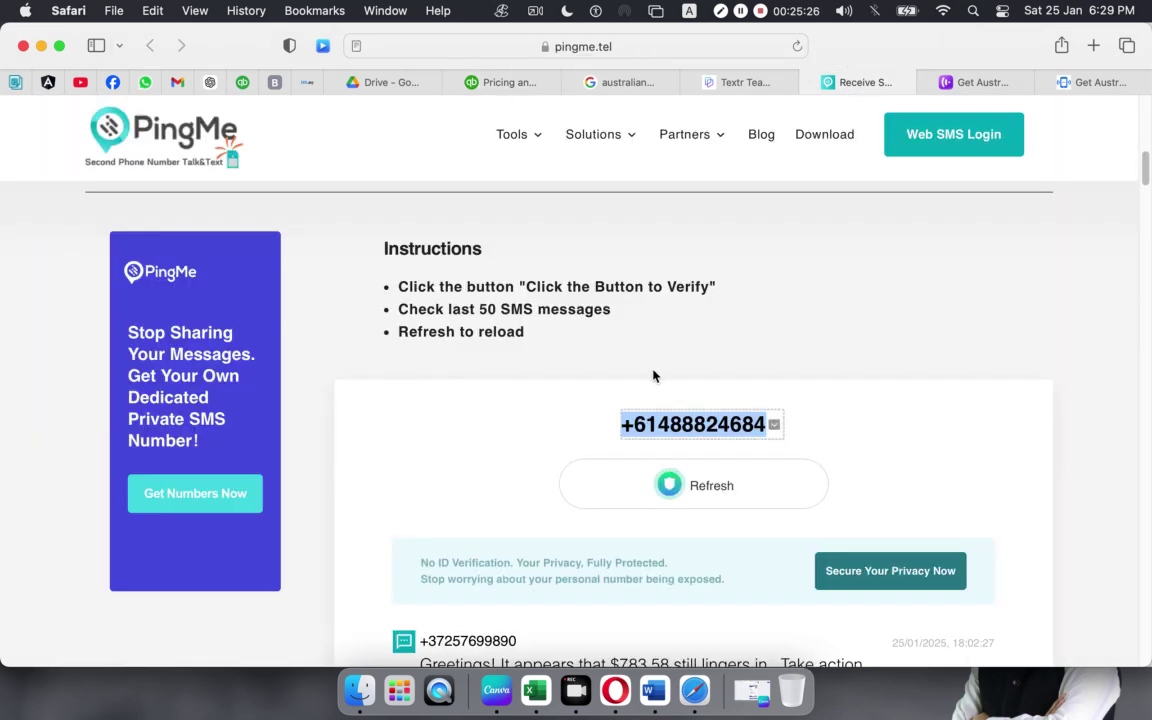
Step: Advance QuickBooks signup to the 6-digit code step, then watch PingMe for the verification text
scroll(650, 368, down, 5)
scroll(650, 368, up, 4)
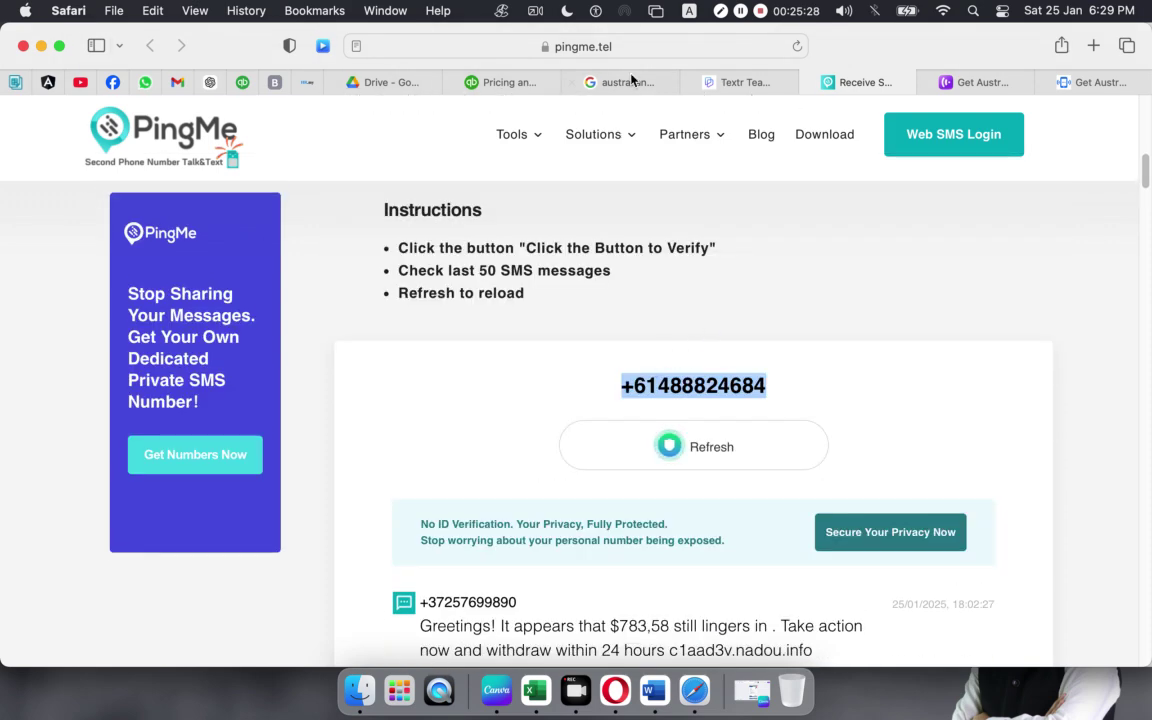
click(608, 46)
click(933, 432)
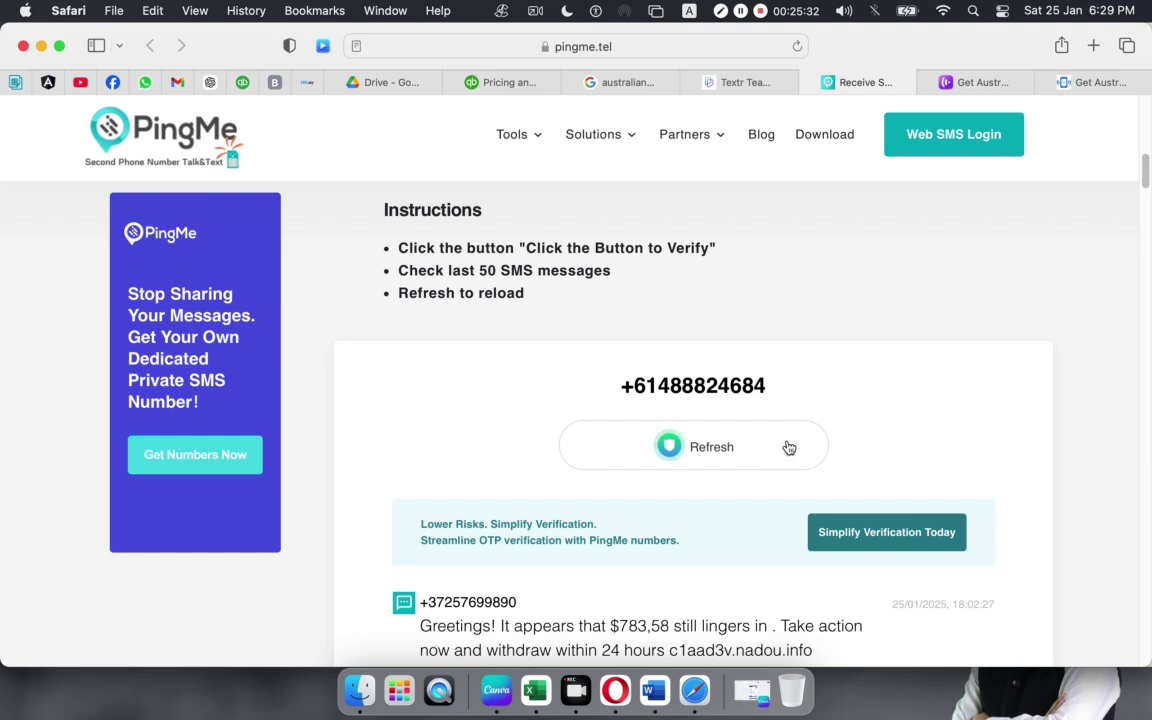
click(496, 82)
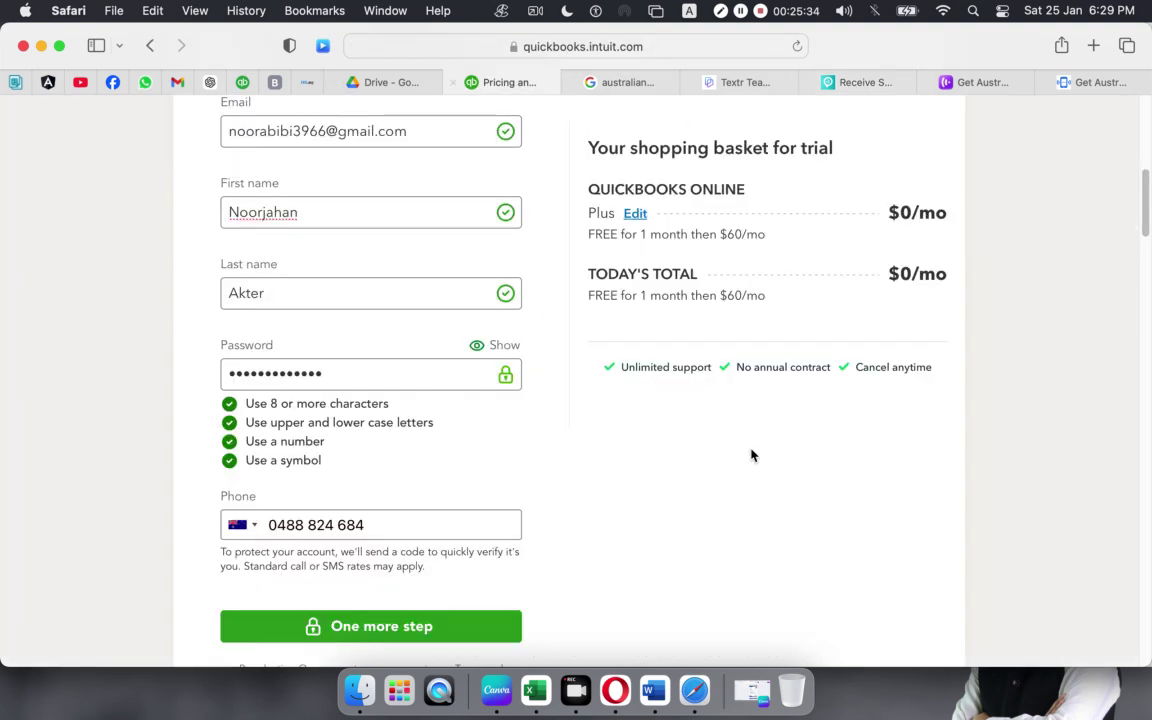
scroll(481, 560, down, 1)
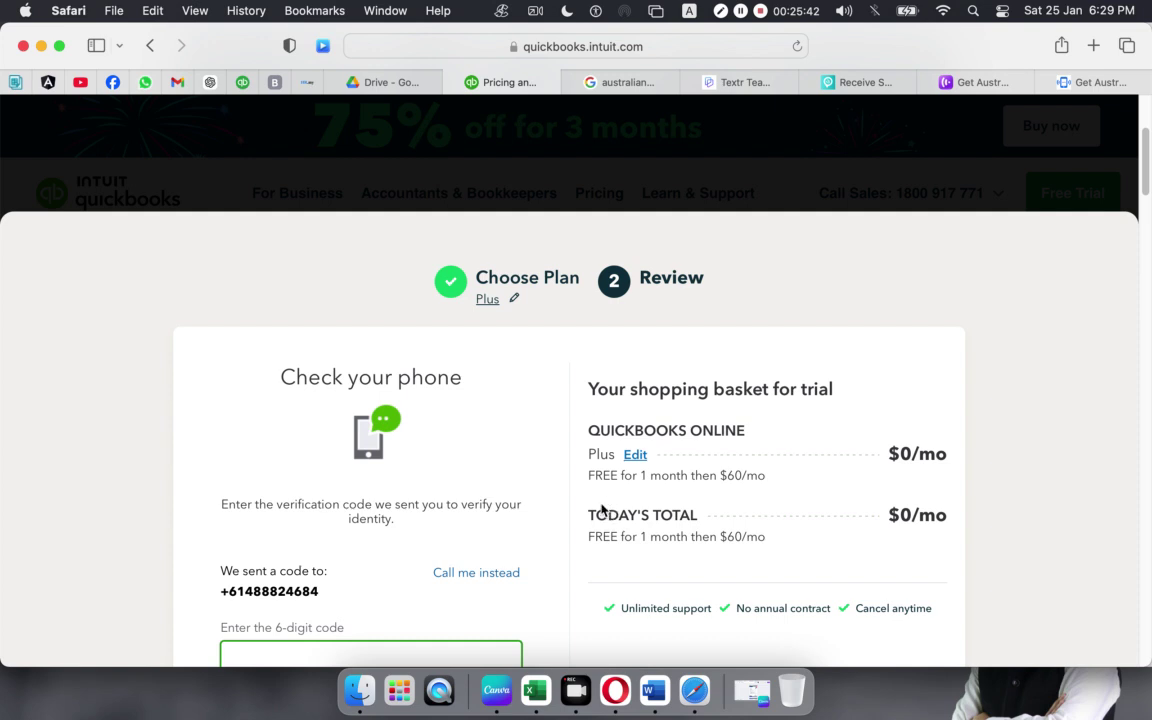
scroll(578, 476, down, 2)
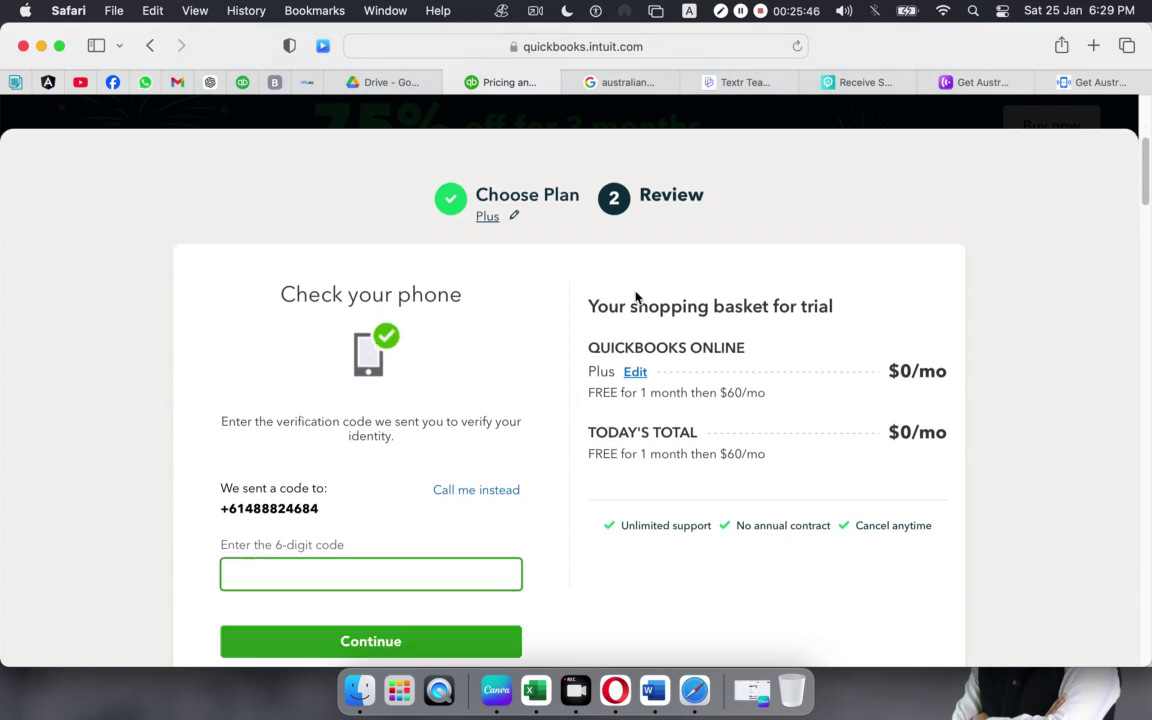
click(866, 82)
scroll(561, 450, down, 3)
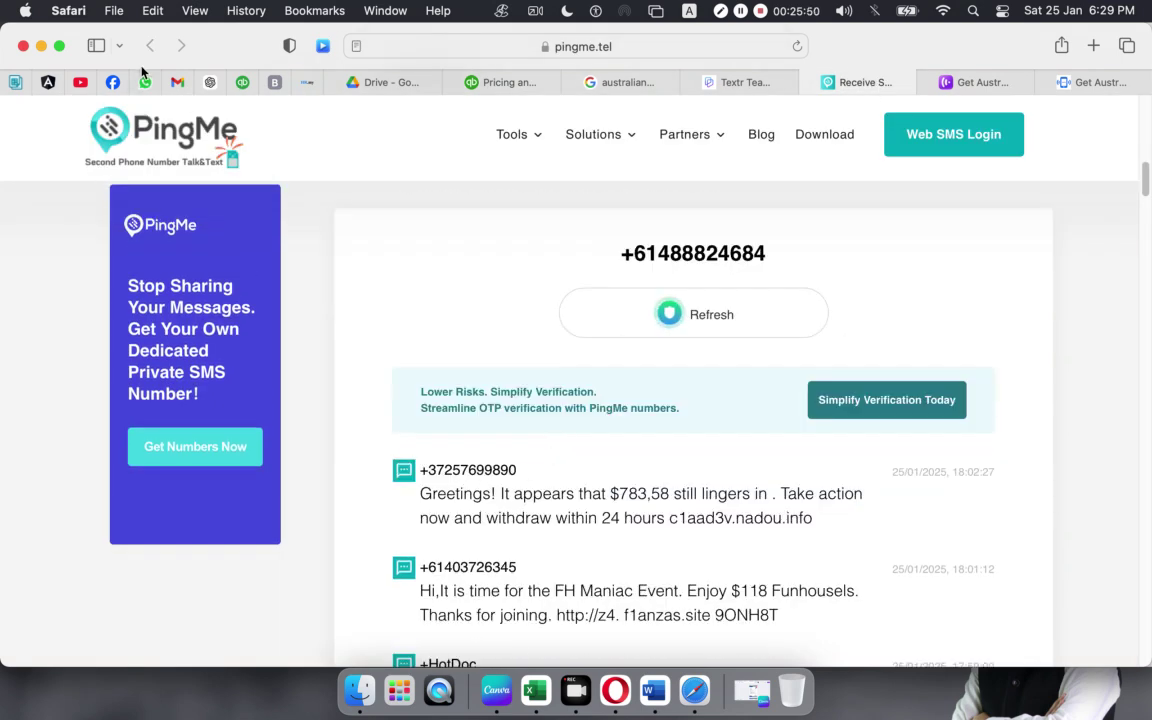
Step: Reload the PingMe inbox and select the code in the first +TWVerify Intuit message
click(797, 46)
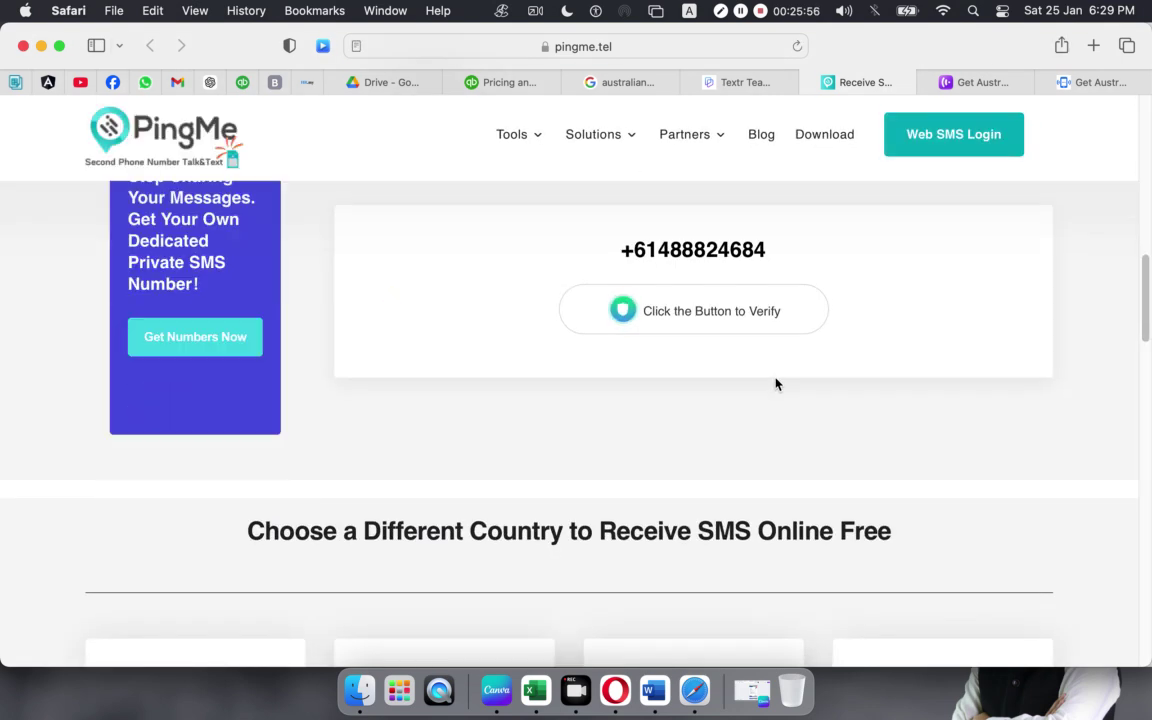
click(720, 326)
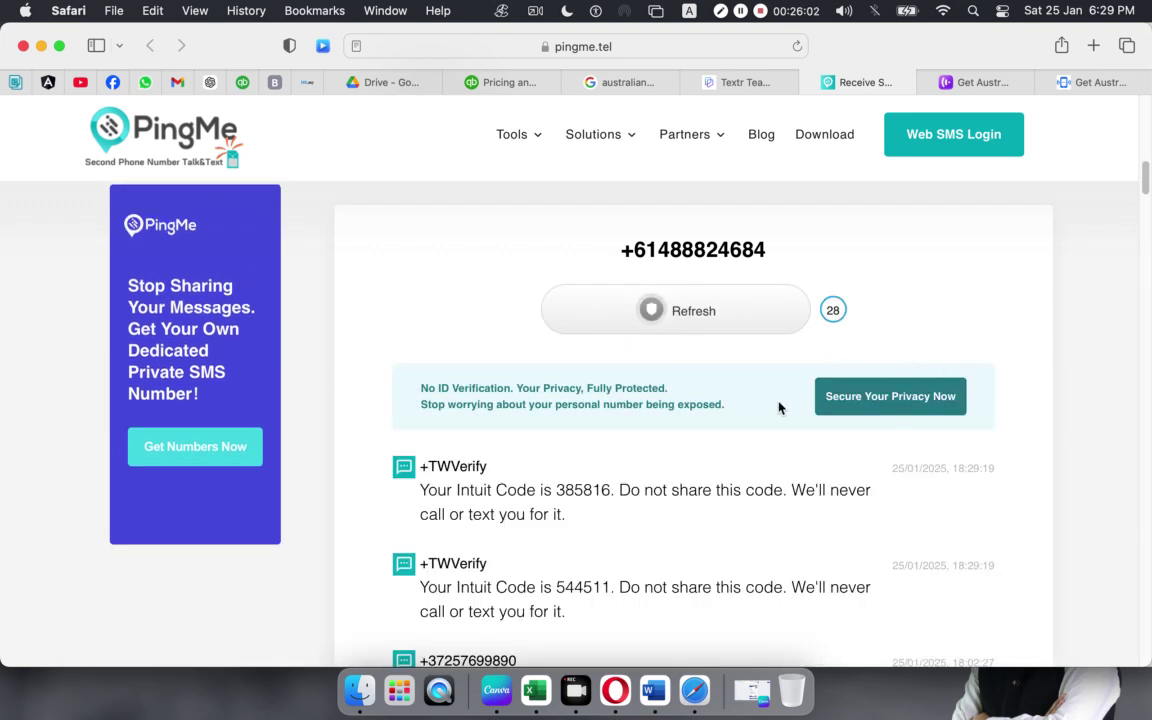
scroll(772, 407, down, 1)
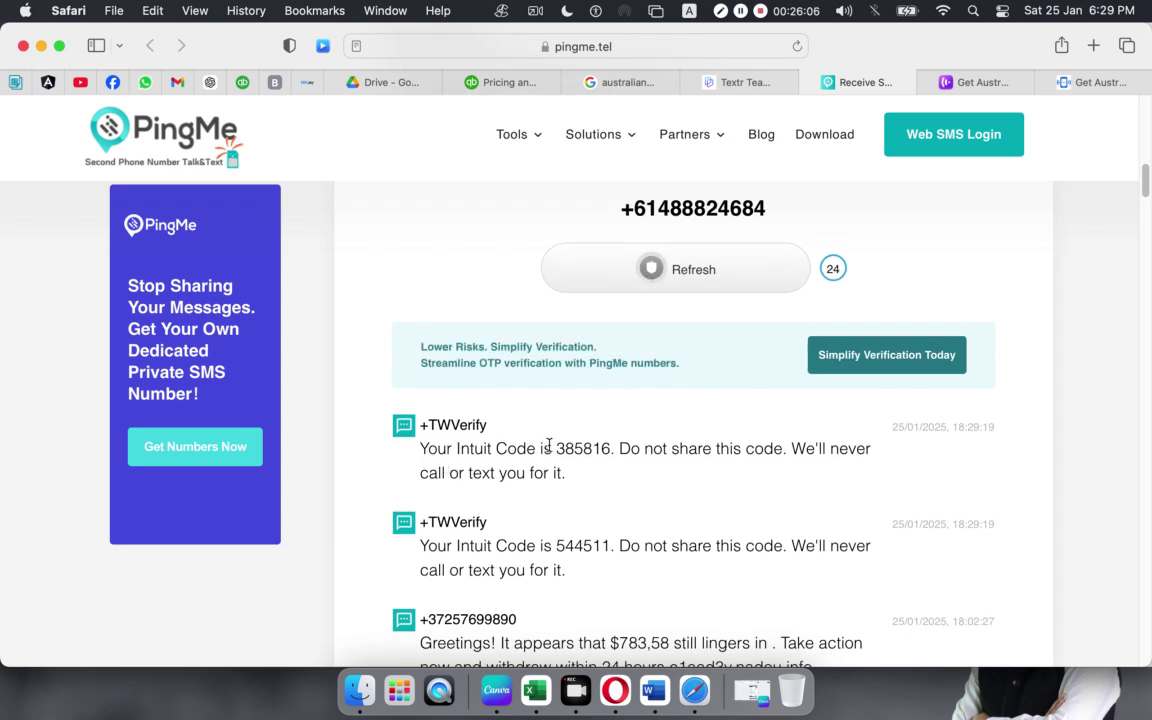
drag(611, 450, 557, 450)
key(super+c)
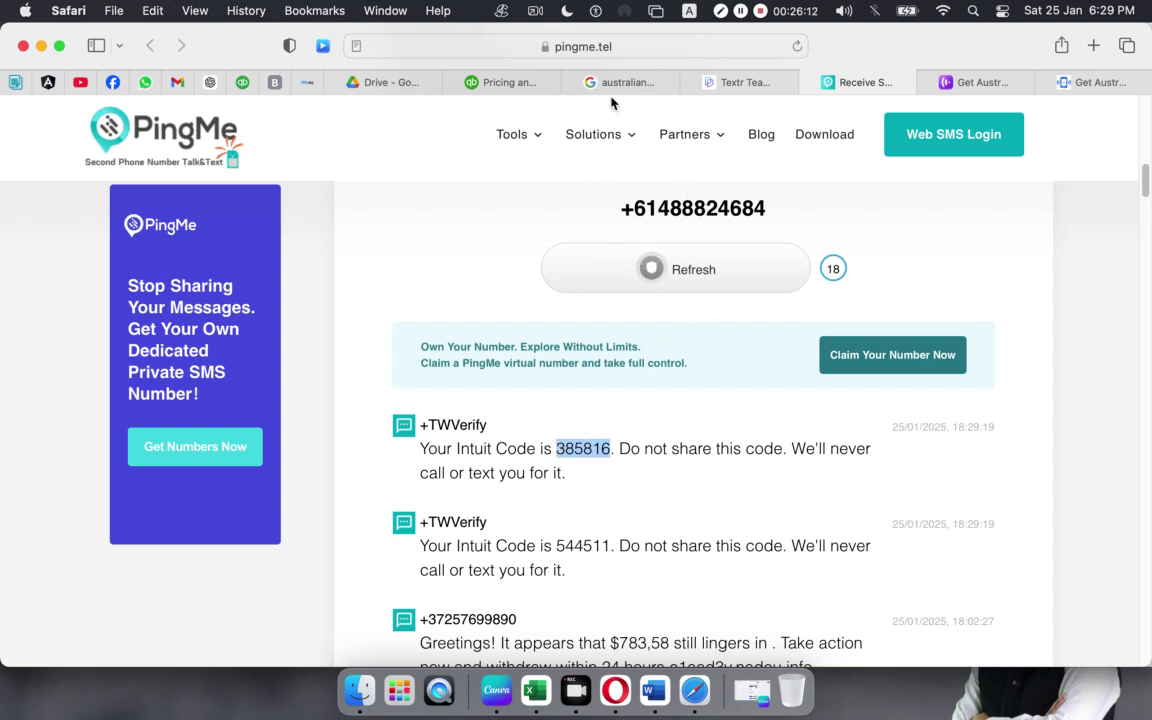
mouse_move(723, 82)
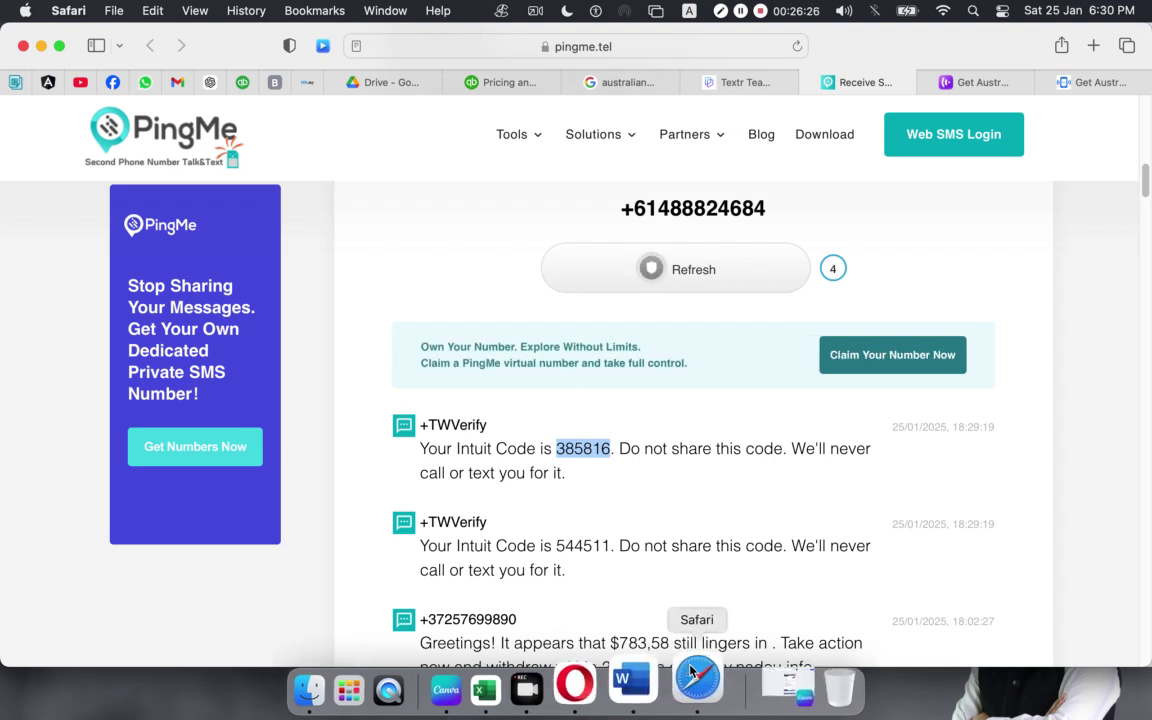
Step: Submit the first code in QuickBooks' 6-digit field, which is rejected as expired or incorrect
click(521, 80)
key(super+v)
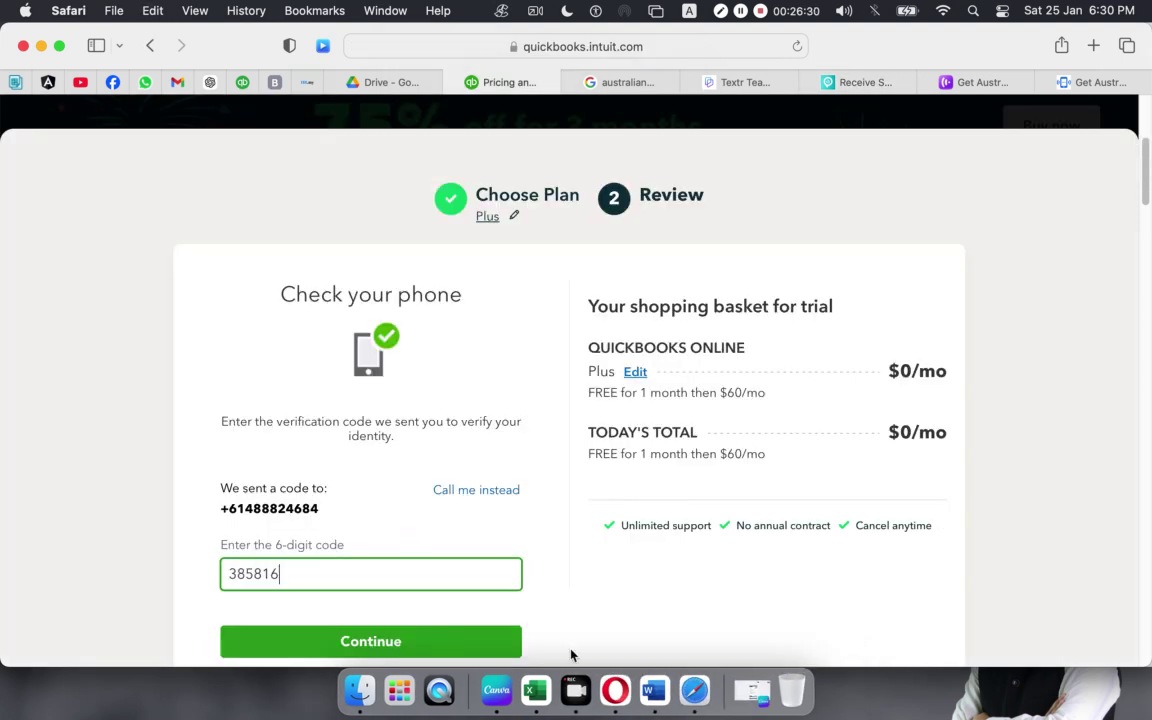
click(367, 645)
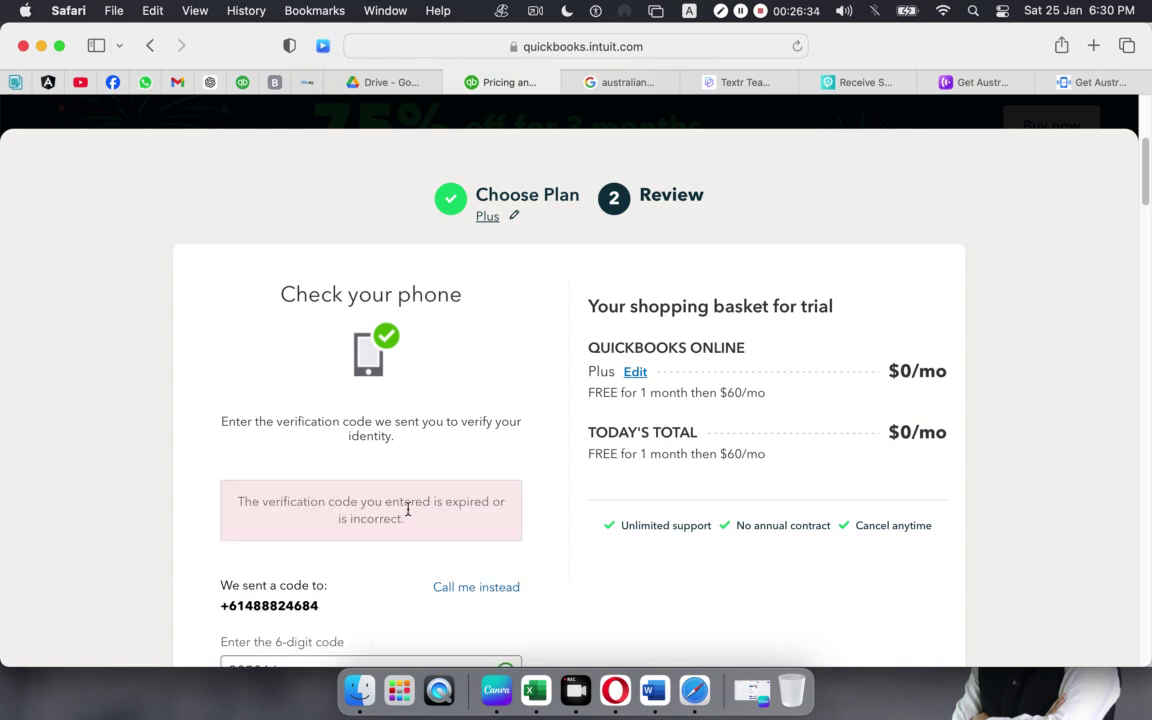
scroll(408, 510, down, 3)
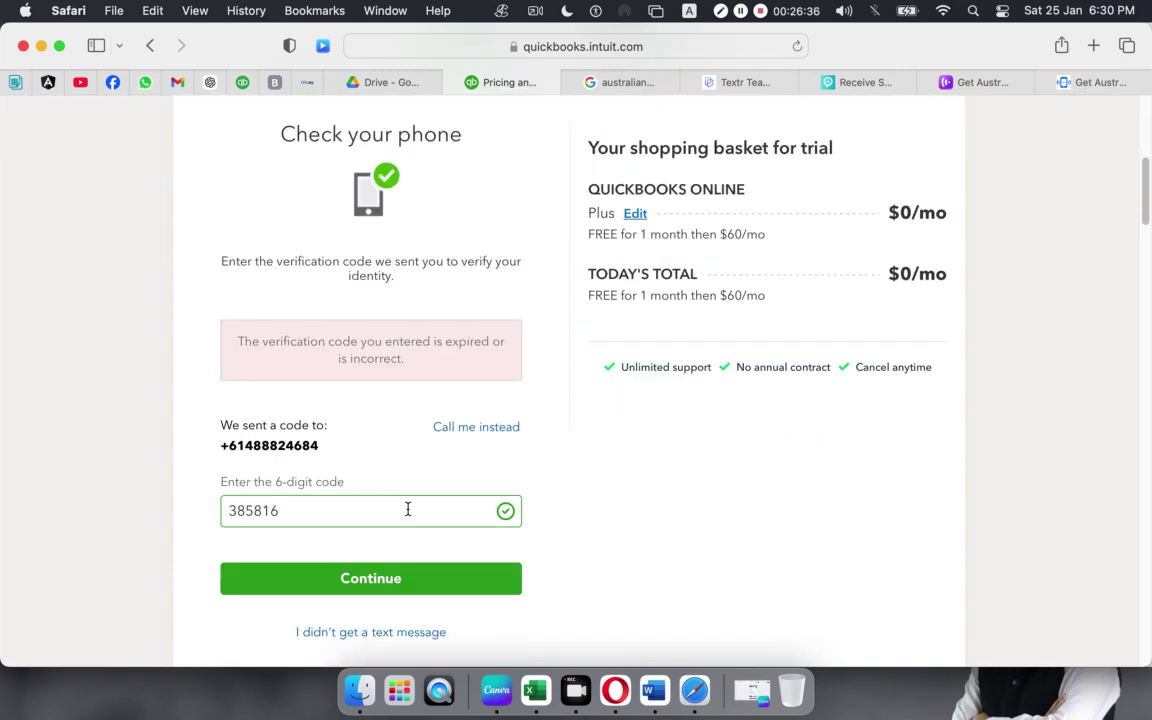
scroll(407, 509, up, 5)
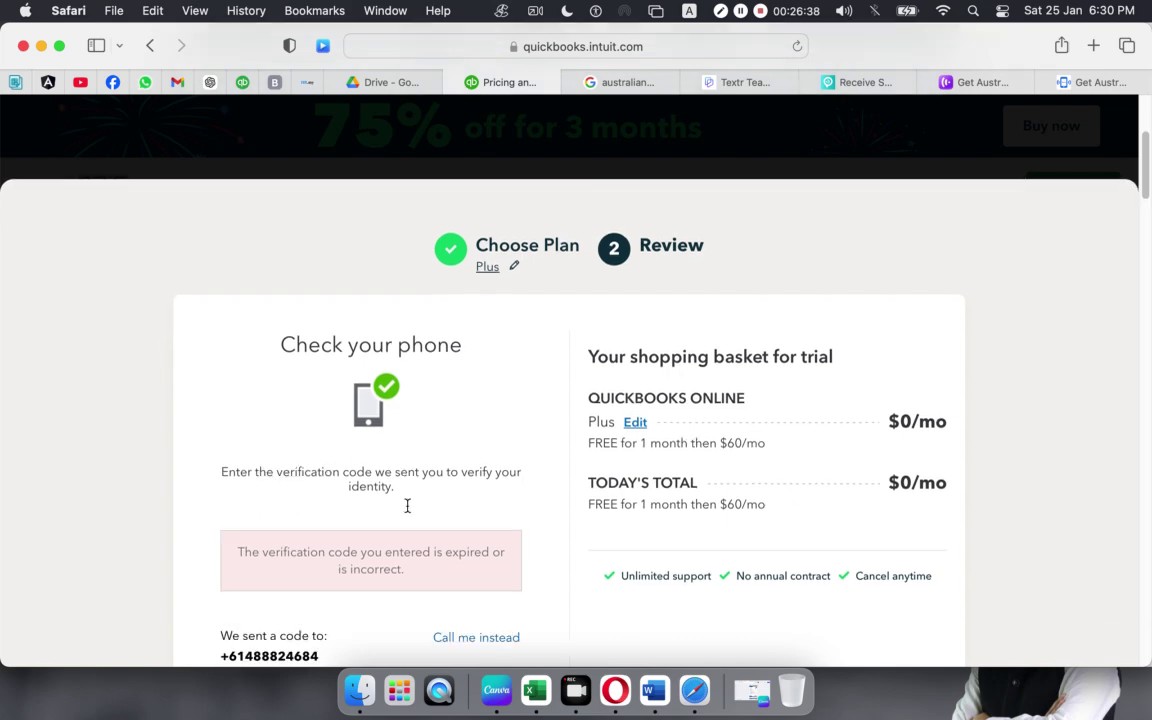
click(840, 82)
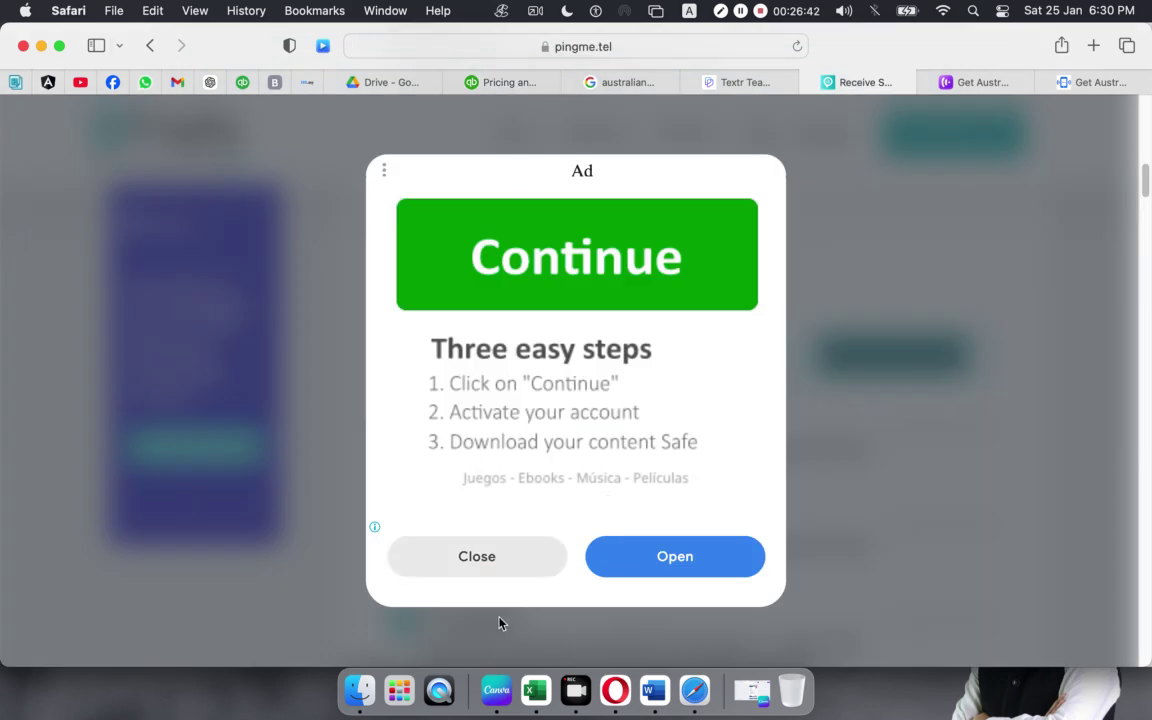
Step: Close the ad, replace the QuickBooks code with the second Intuit code, and submit it
click(452, 558)
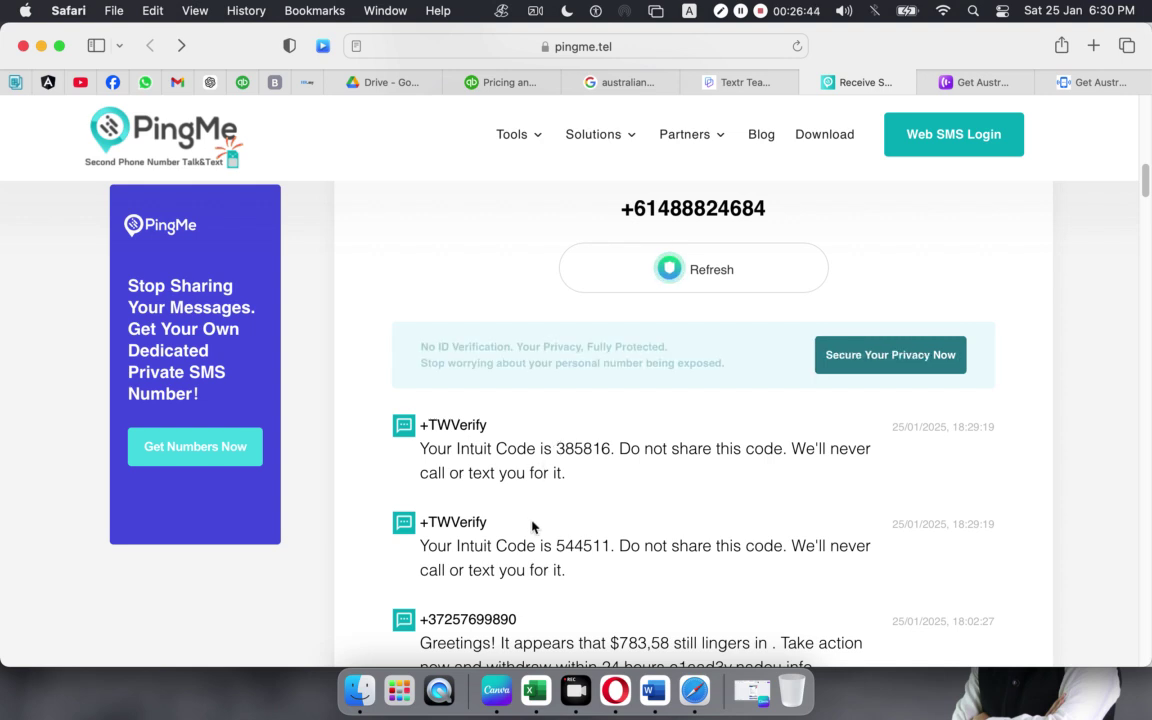
drag(610, 545, 581, 545)
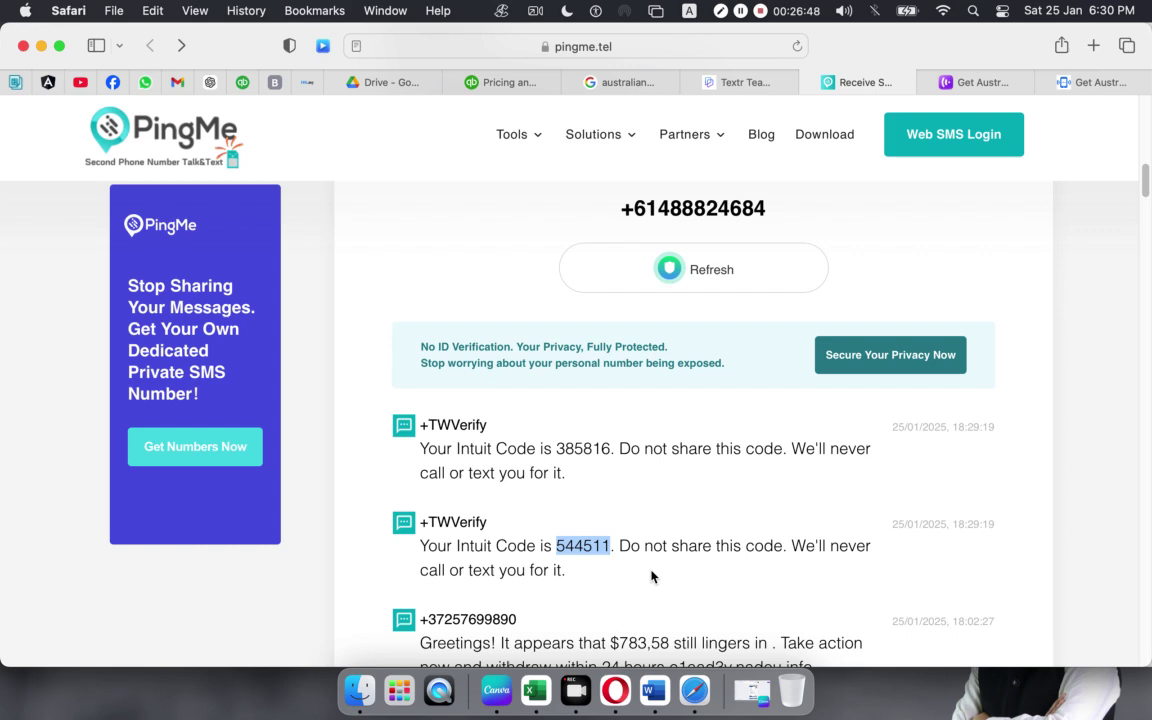
click(485, 82)
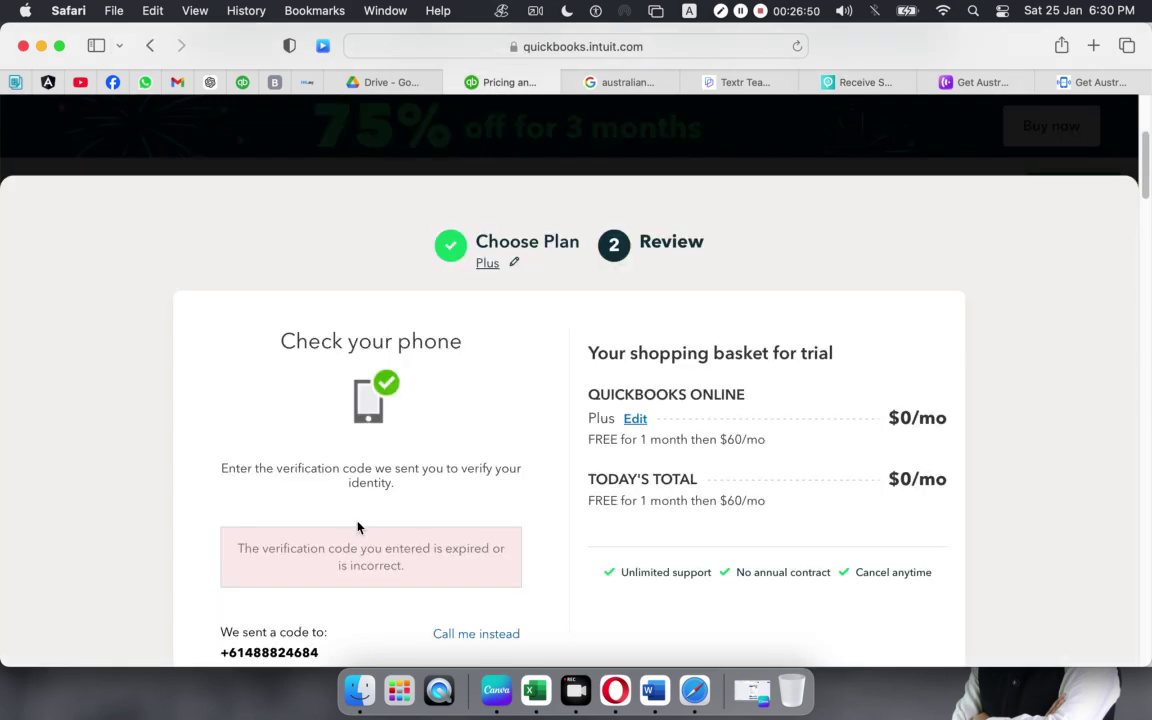
scroll(358, 527, down, 5)
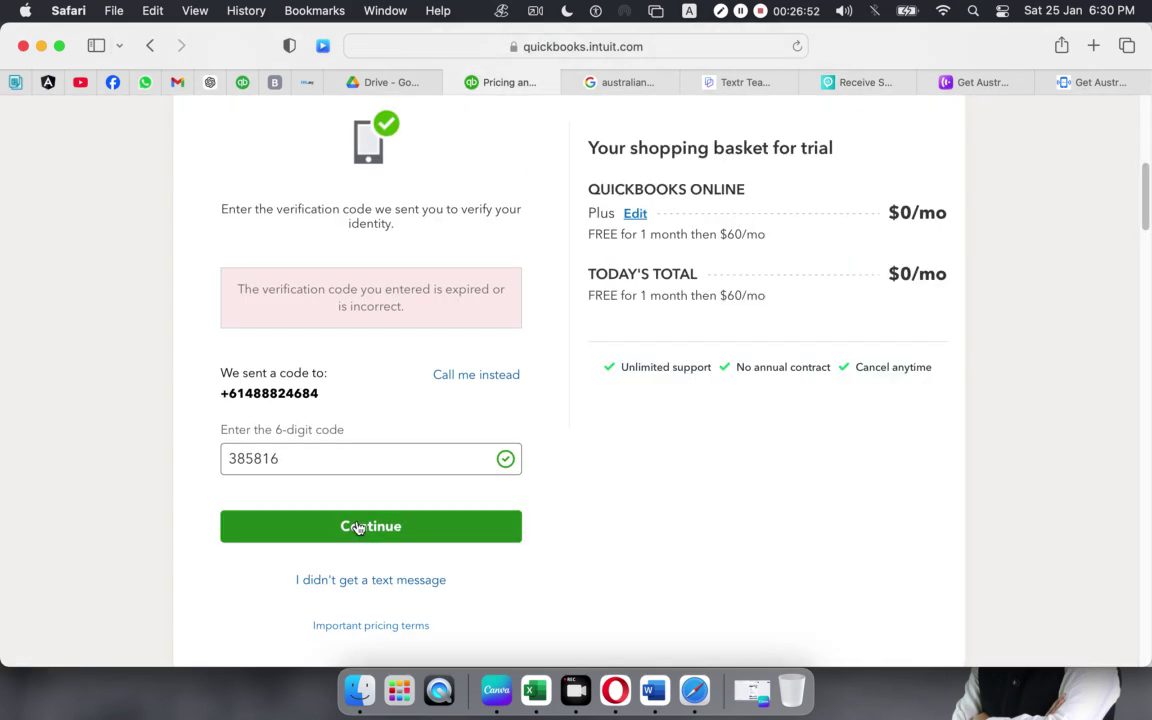
drag(324, 470, 166, 460)
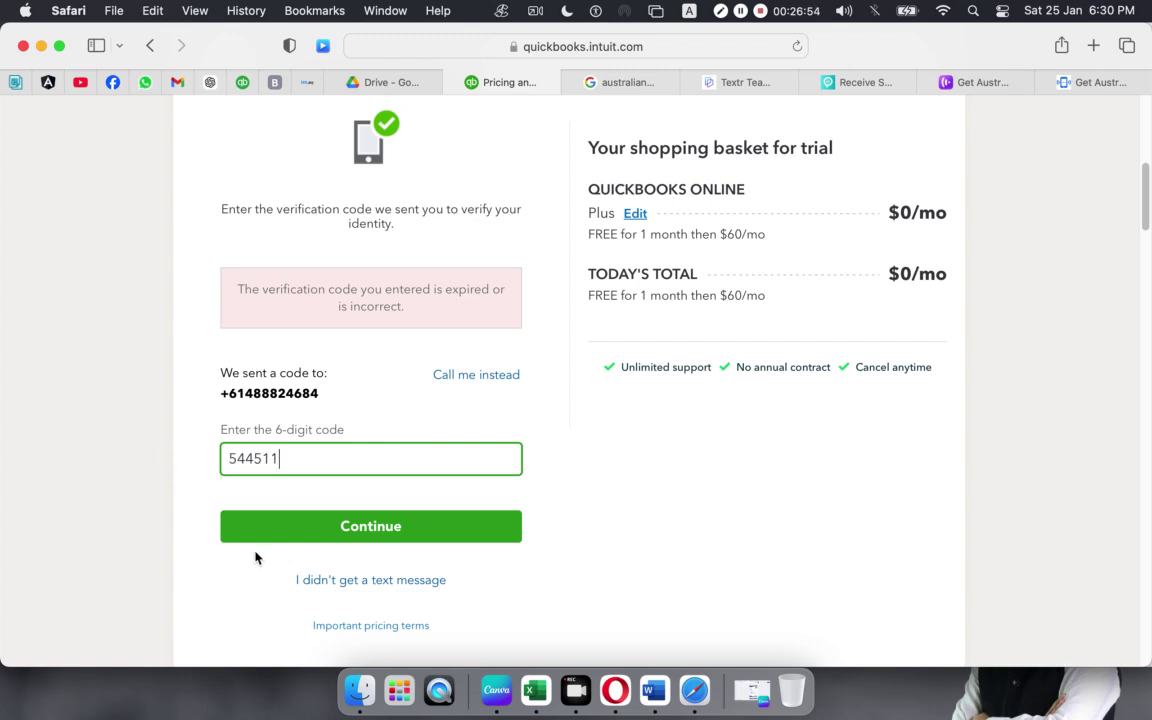
click(303, 537)
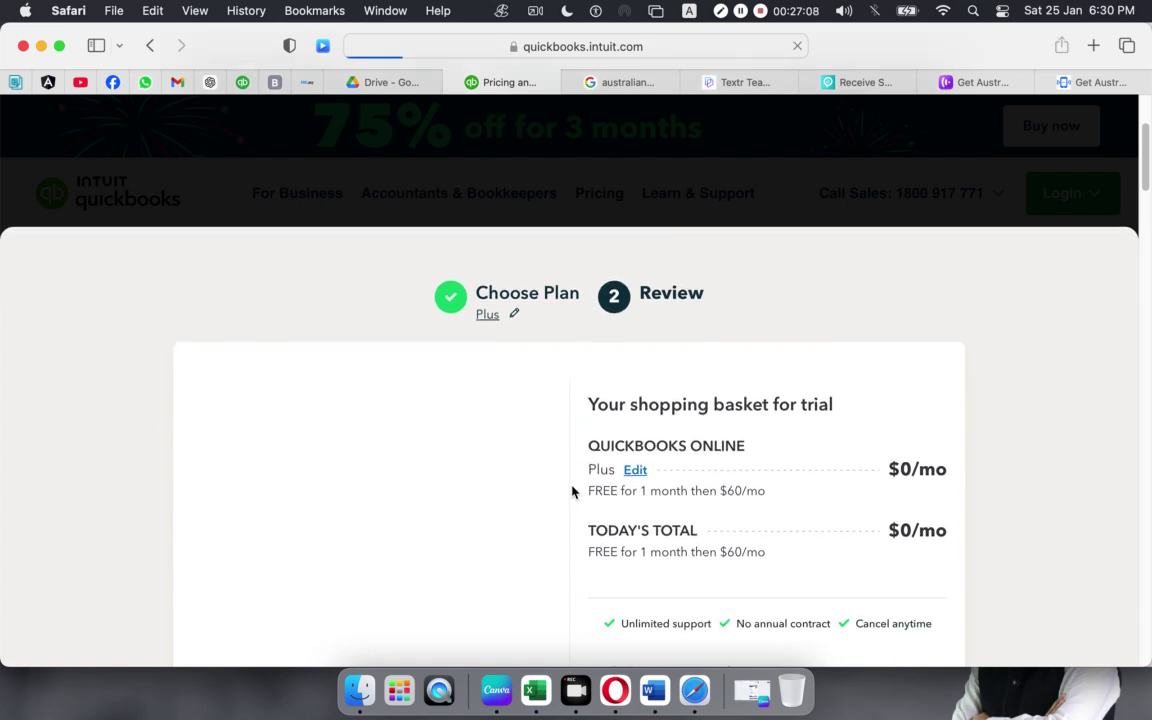
click(893, 84)
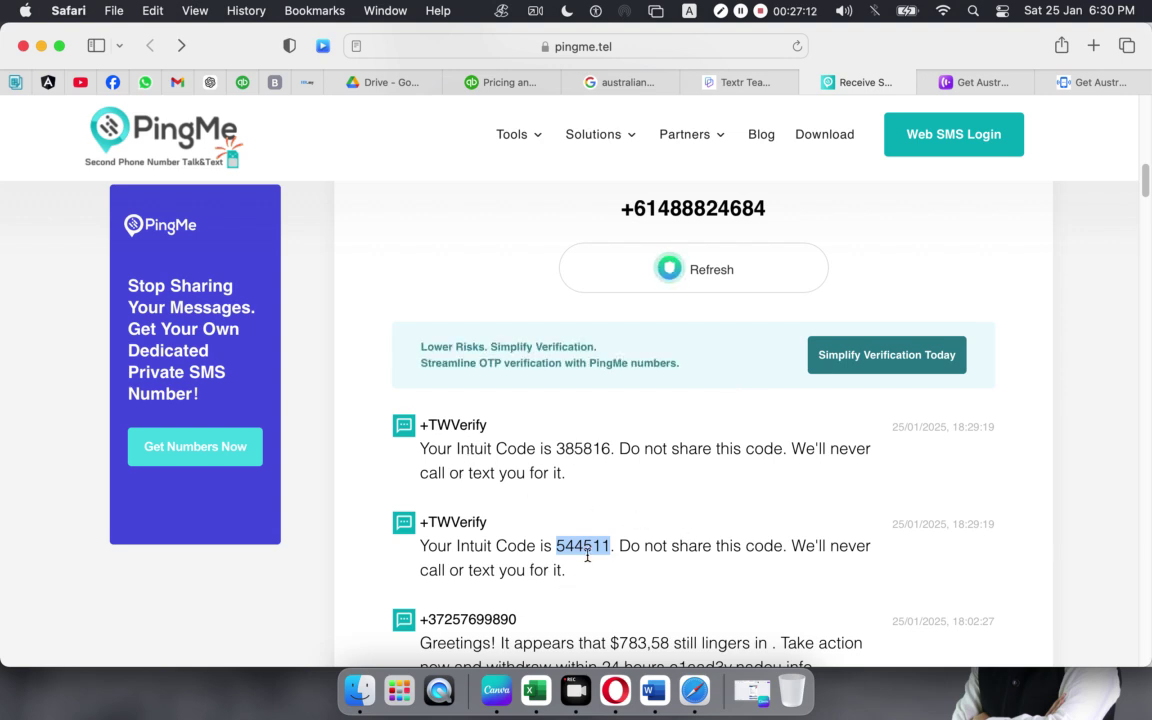
click(506, 82)
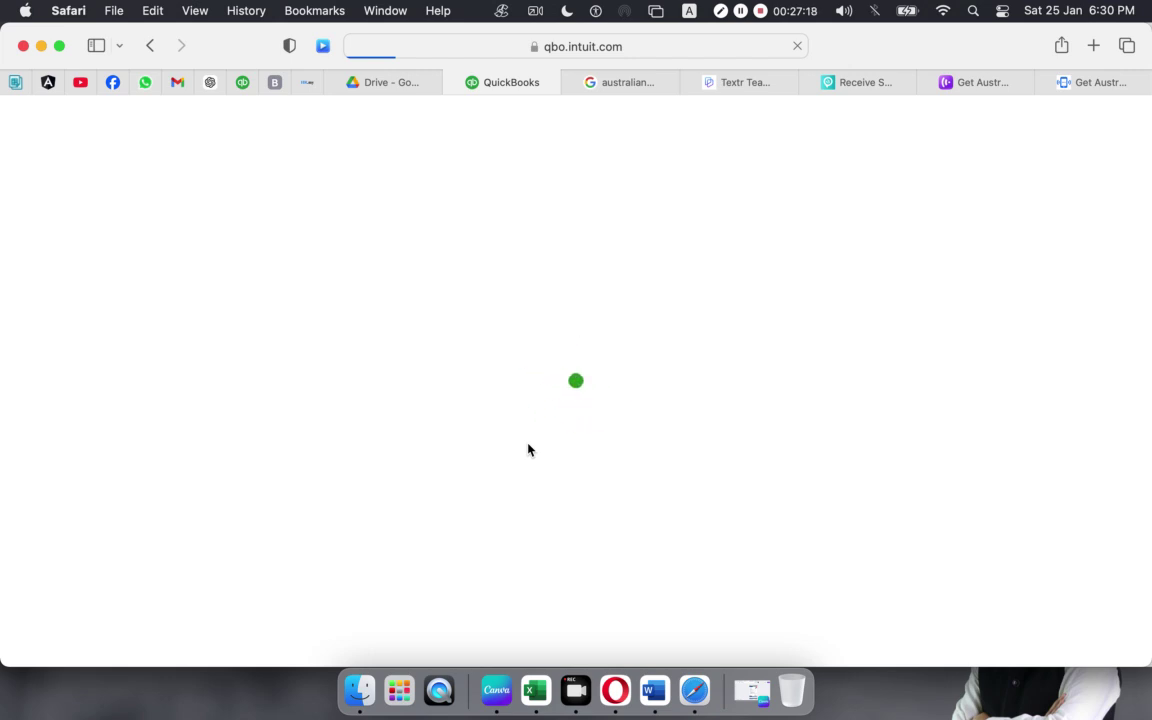
Step: Copy the PingMe inbox page address and open Facebook in the same tab
click(848, 82)
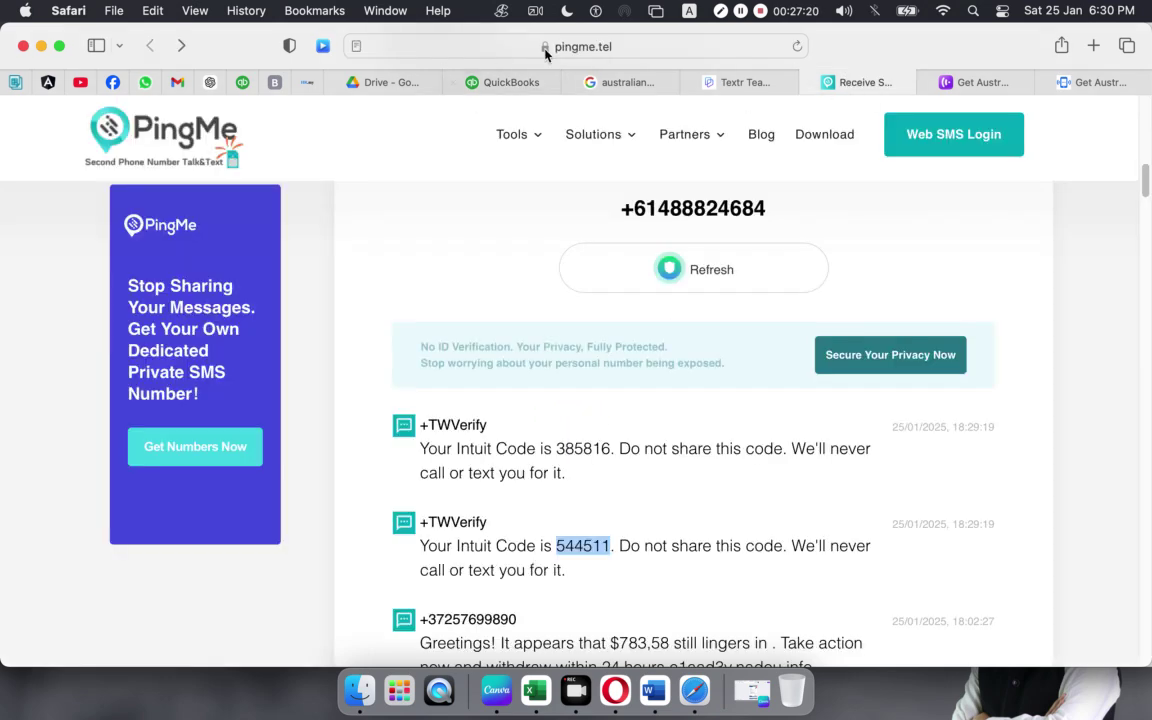
click(630, 48)
key(super+c)
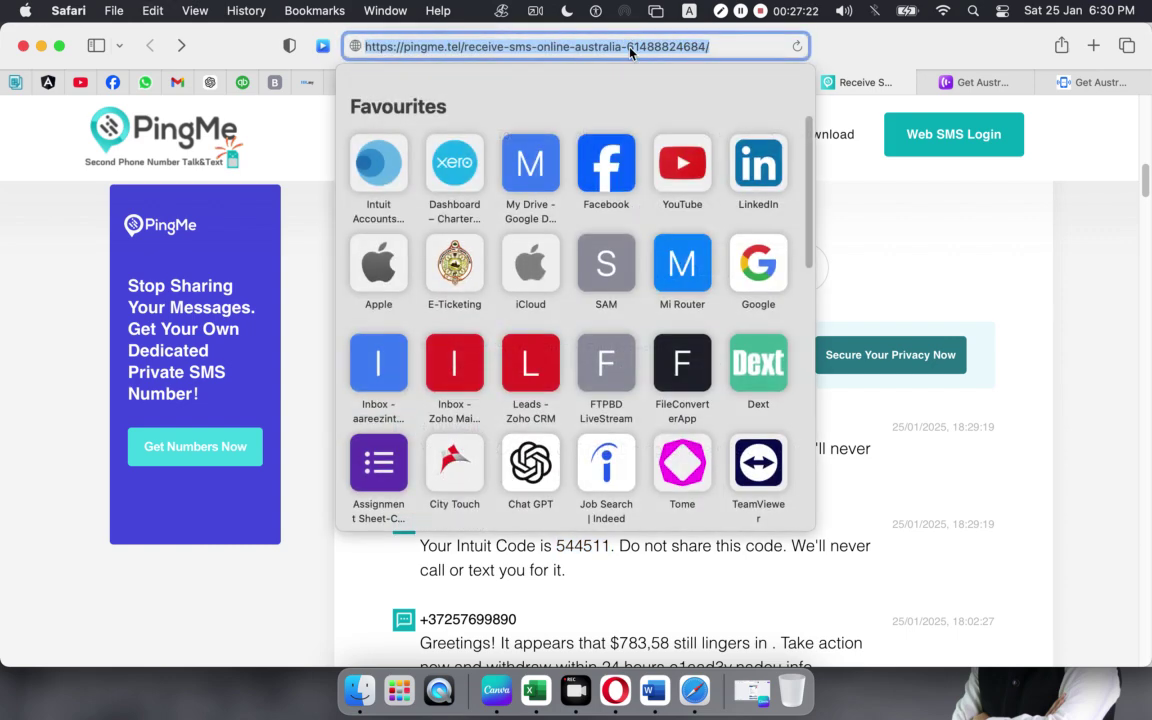
click(288, 594)
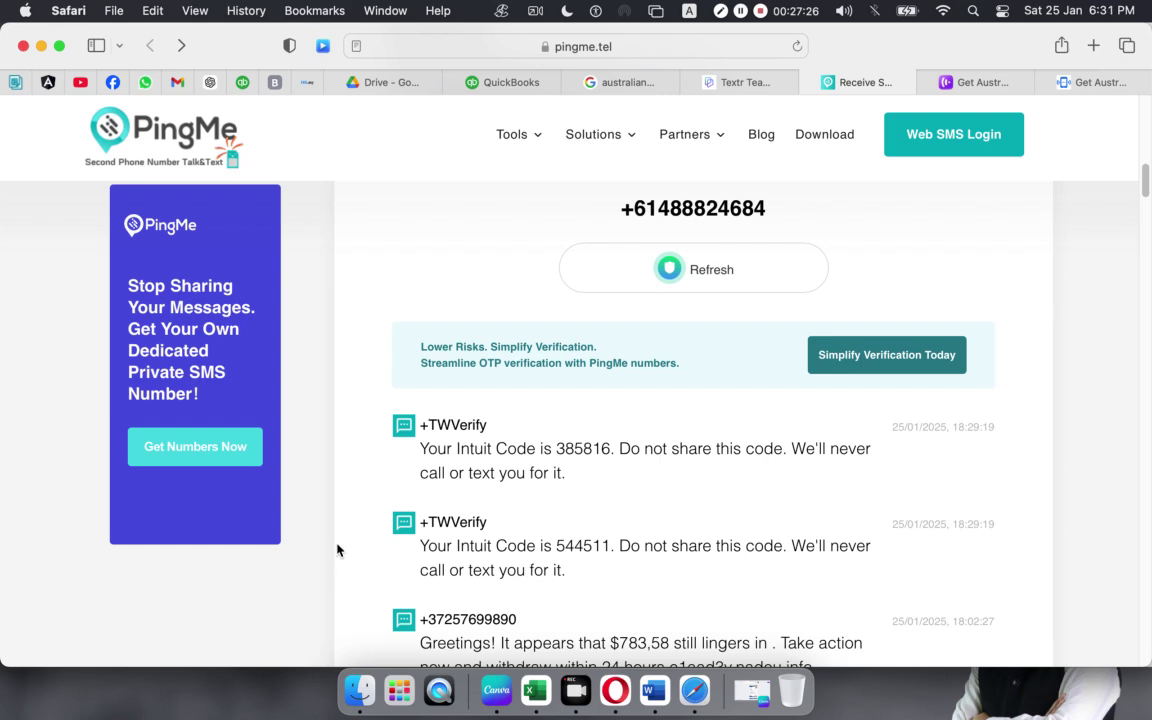
click(113, 82)
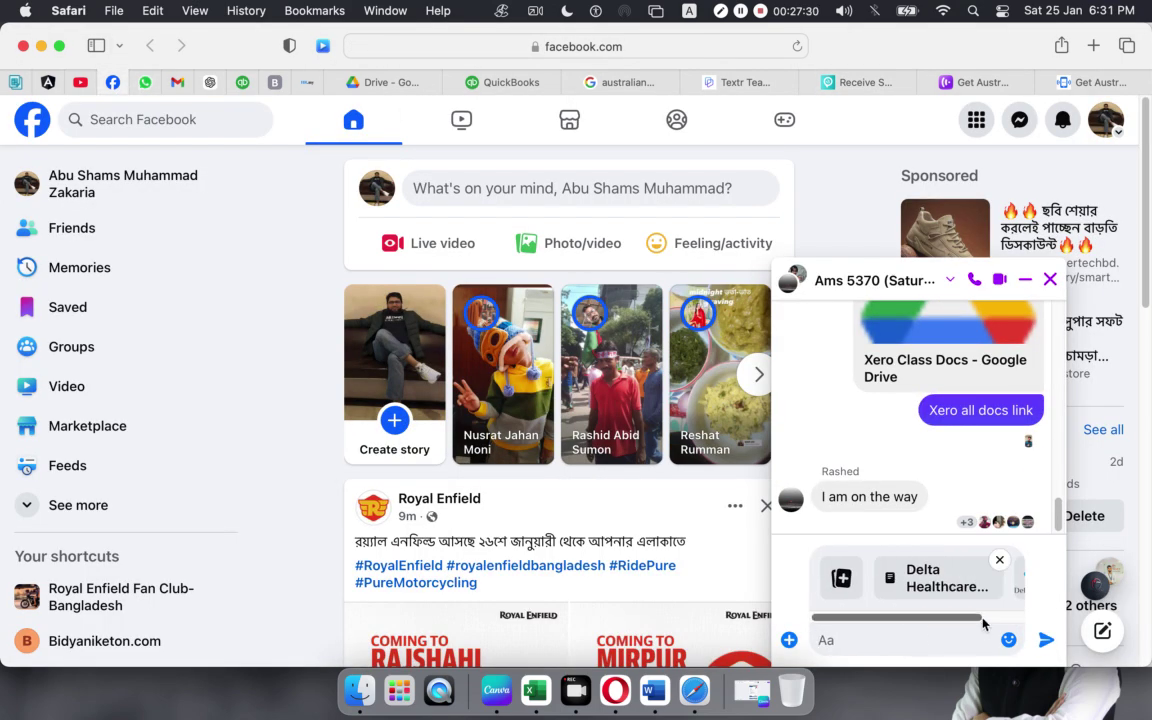
Step: Send Delta Healthcare.docx and the PingMe inbox link in Messenger, then minimise the chat
click(928, 640)
key(Return)
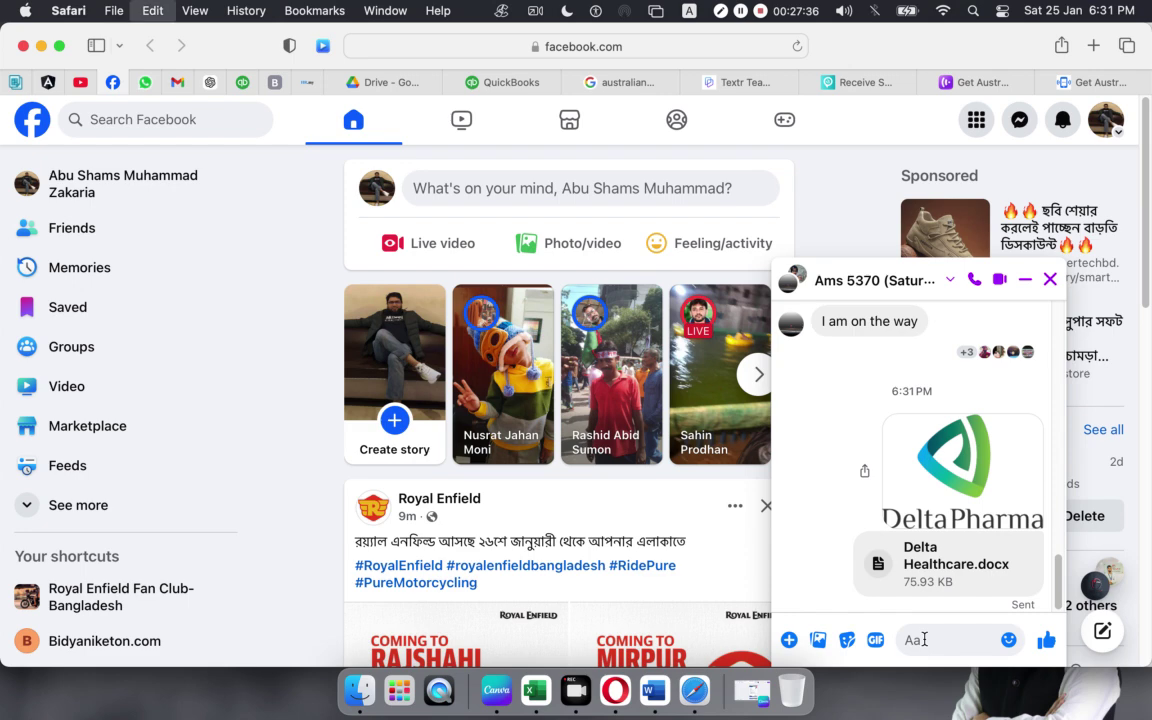
key(super+v)
click(1047, 640)
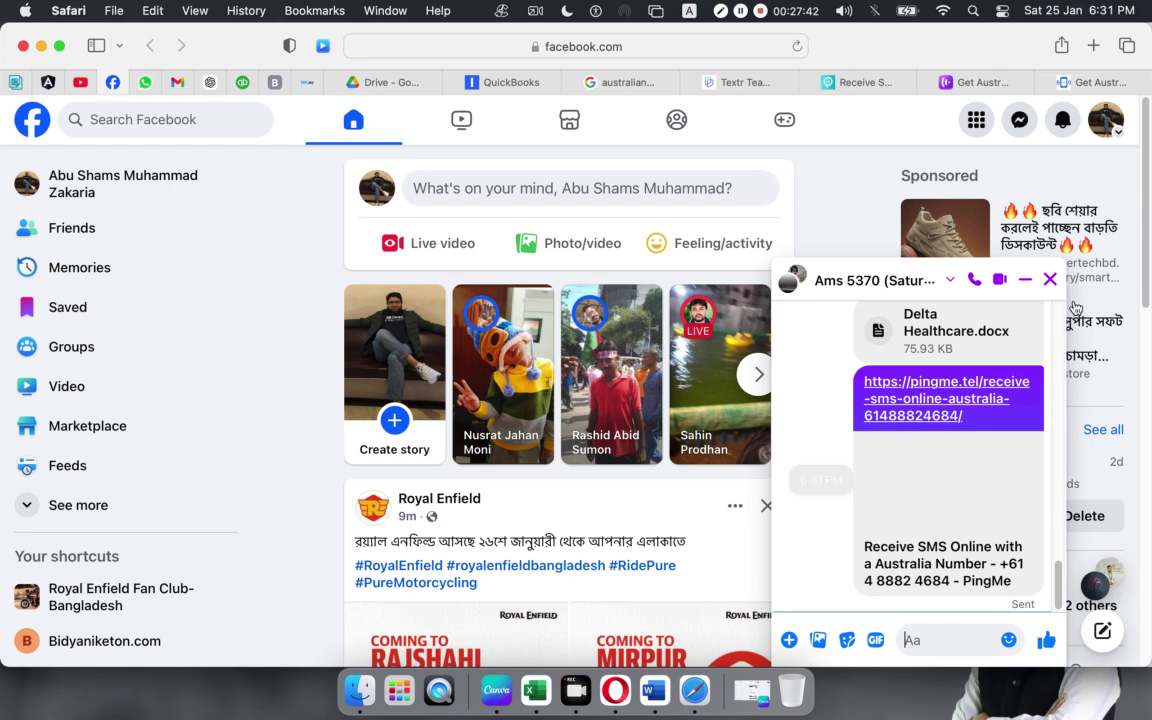
click(1027, 282)
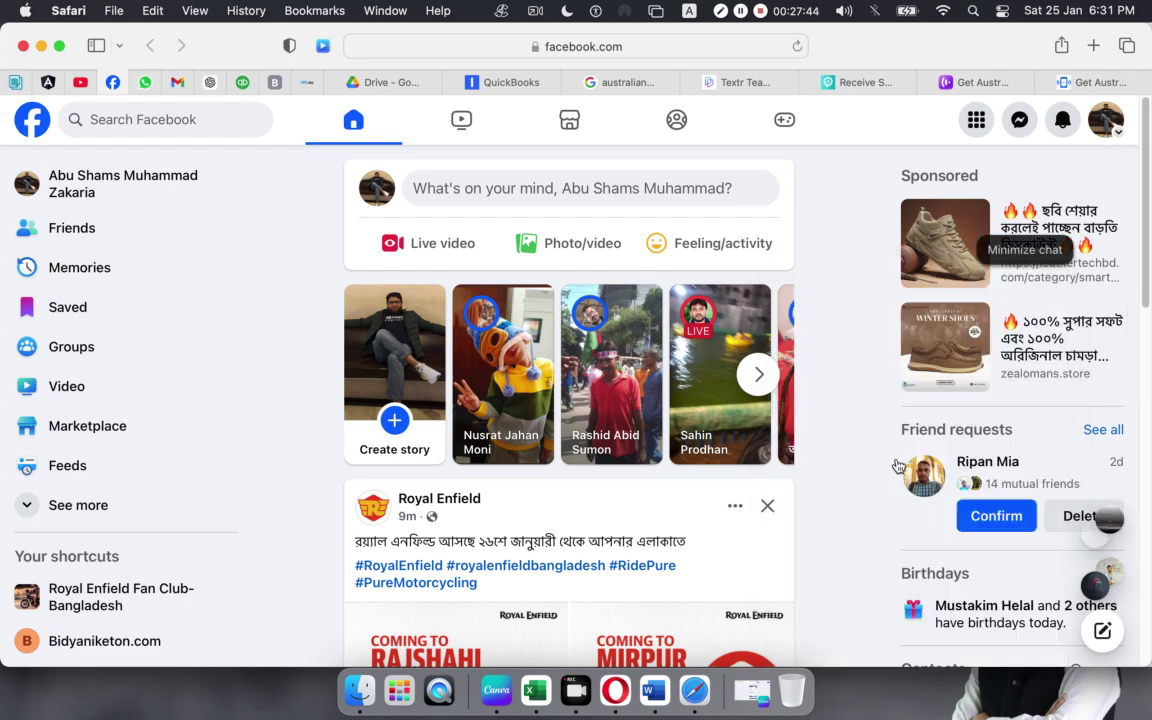
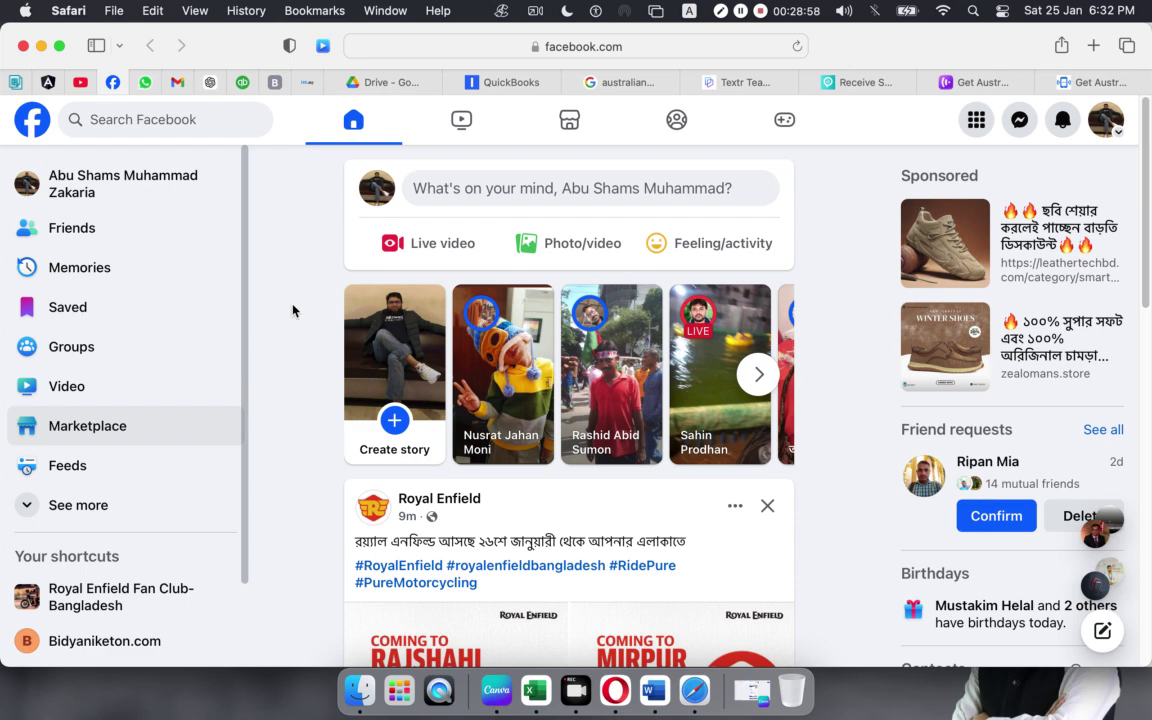
Step: View the class Messenger chat with Delta Healthcare.docx and the PingMe link, then minimise the browser
click(495, 84)
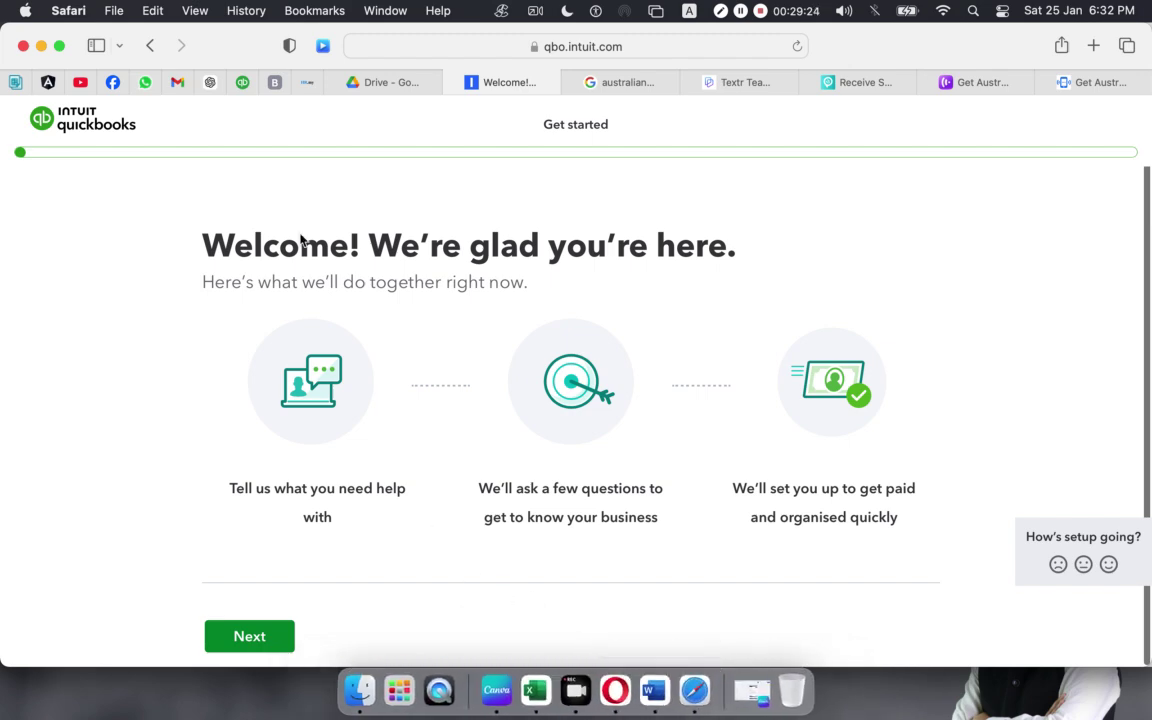
click(113, 82)
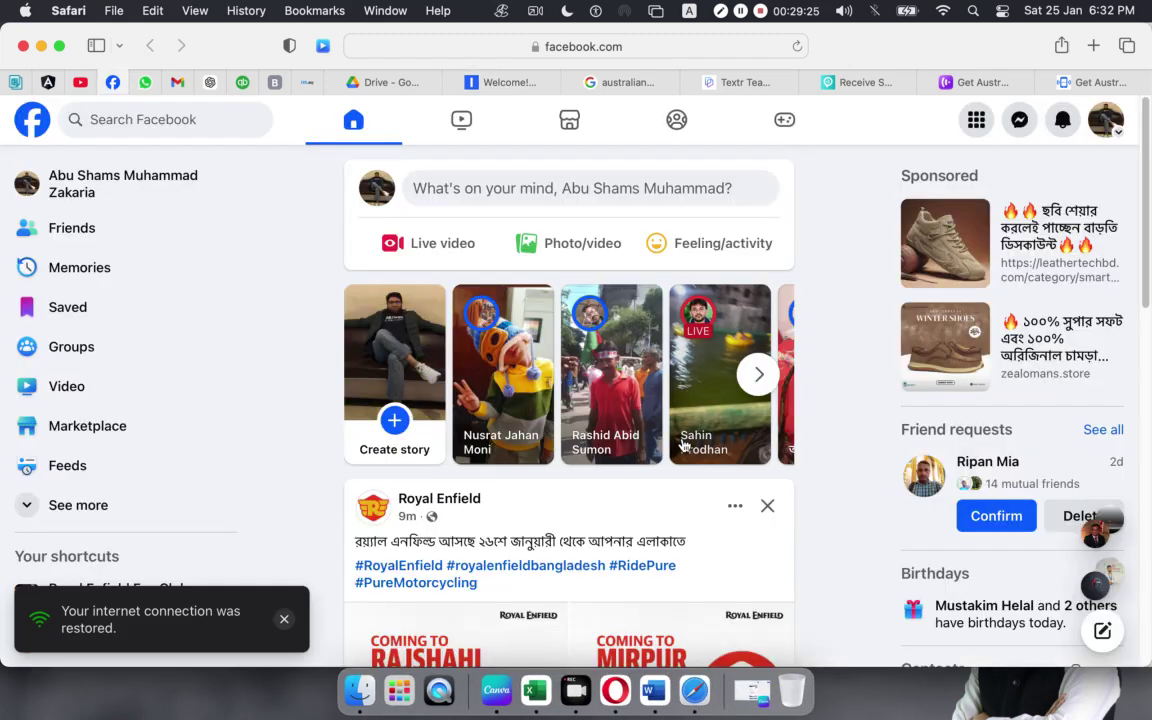
click(1020, 120)
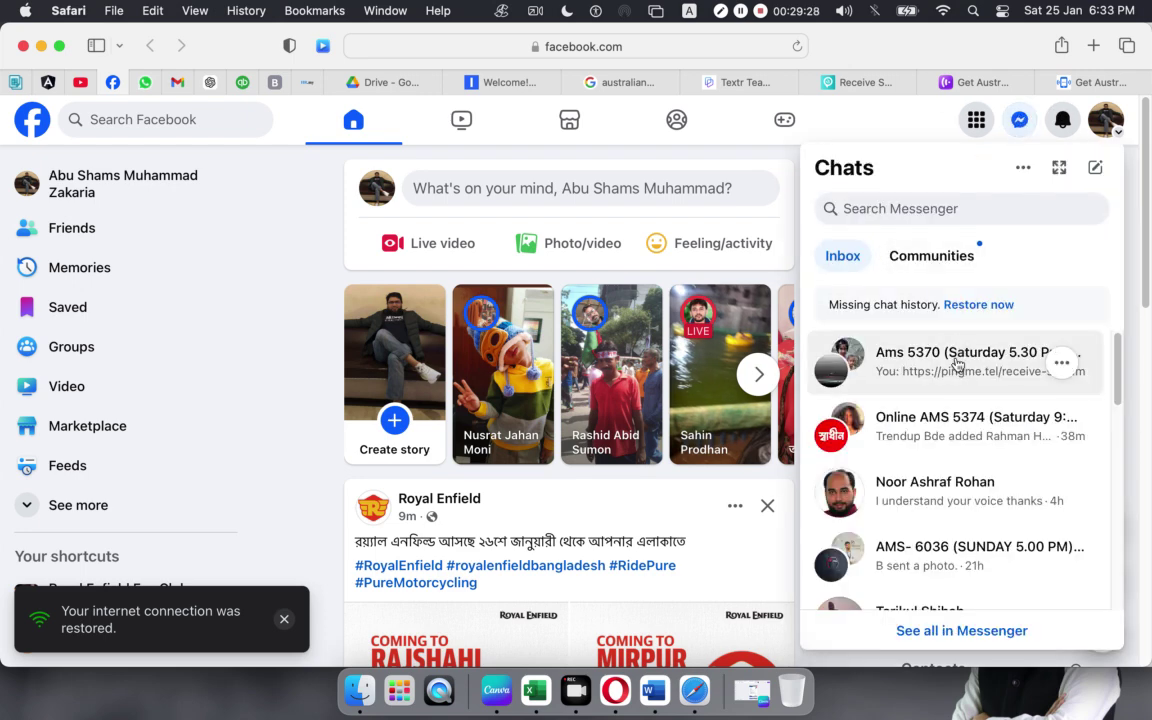
click(1010, 360)
scroll(1005, 553, up, 2)
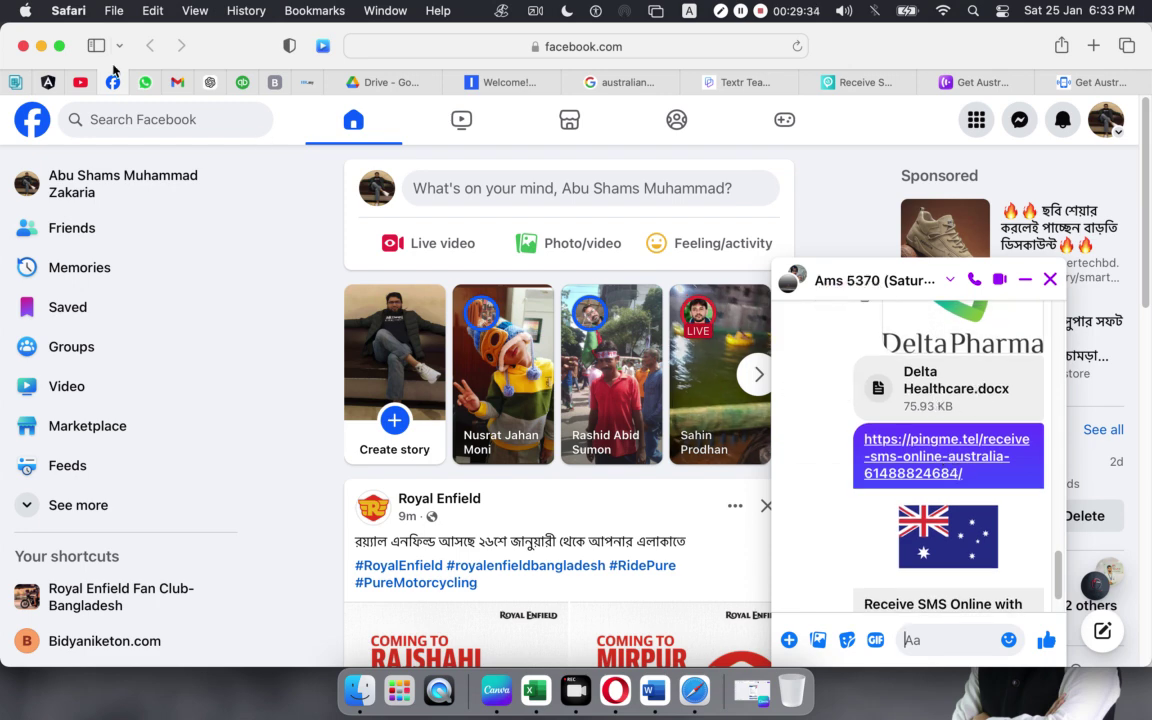
click(41, 47)
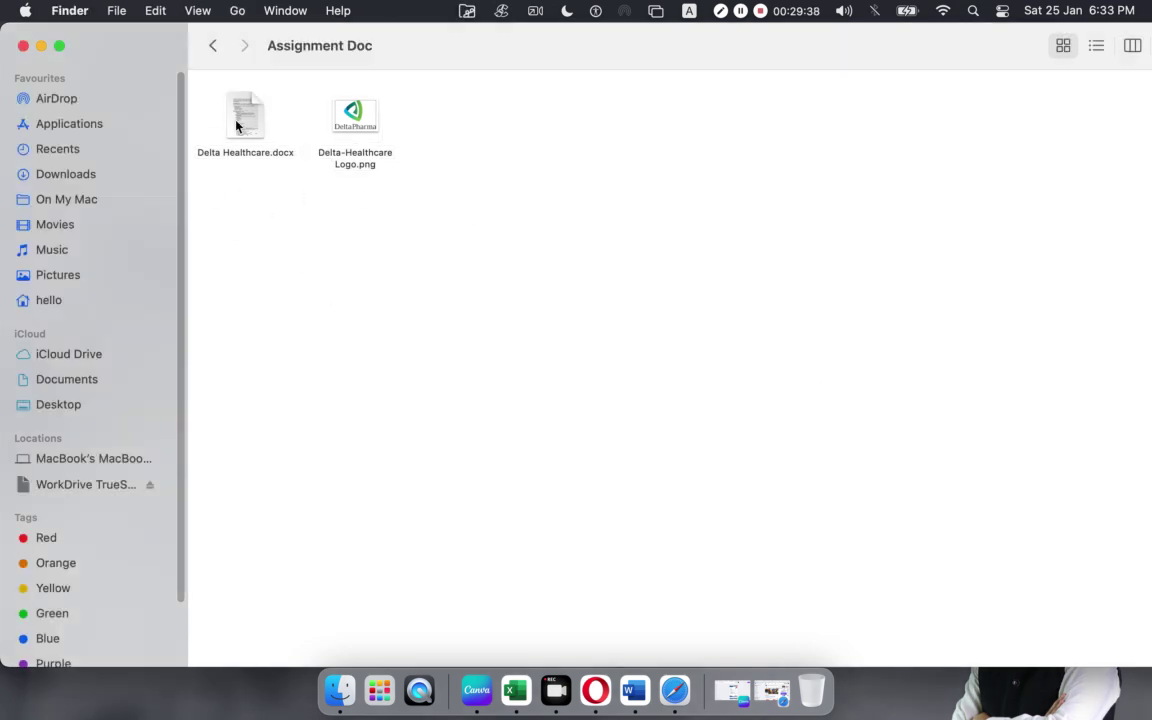
Step: Open Delta Healthcare.docx from the Assignment Doc folder with Word
click(237, 123)
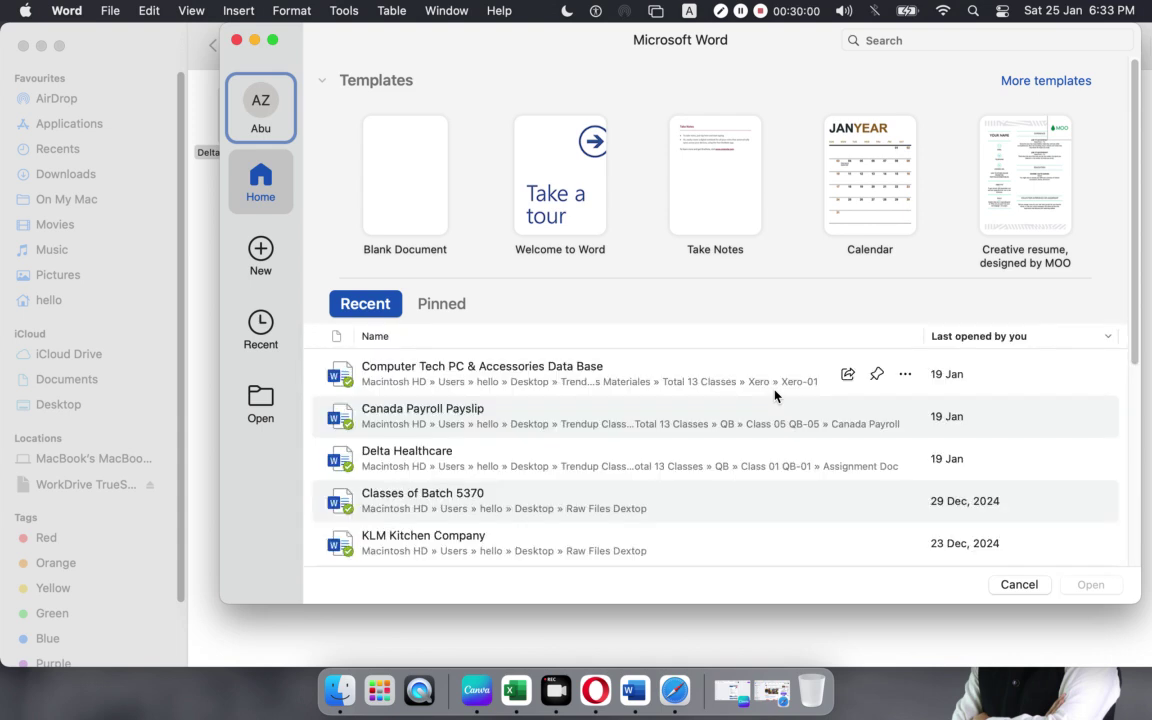
Step: Read Delta Healthcare.docx in Word at 130% zoom, then return to the QuickBooks setup tab
click(1021, 589)
double_click(245, 118)
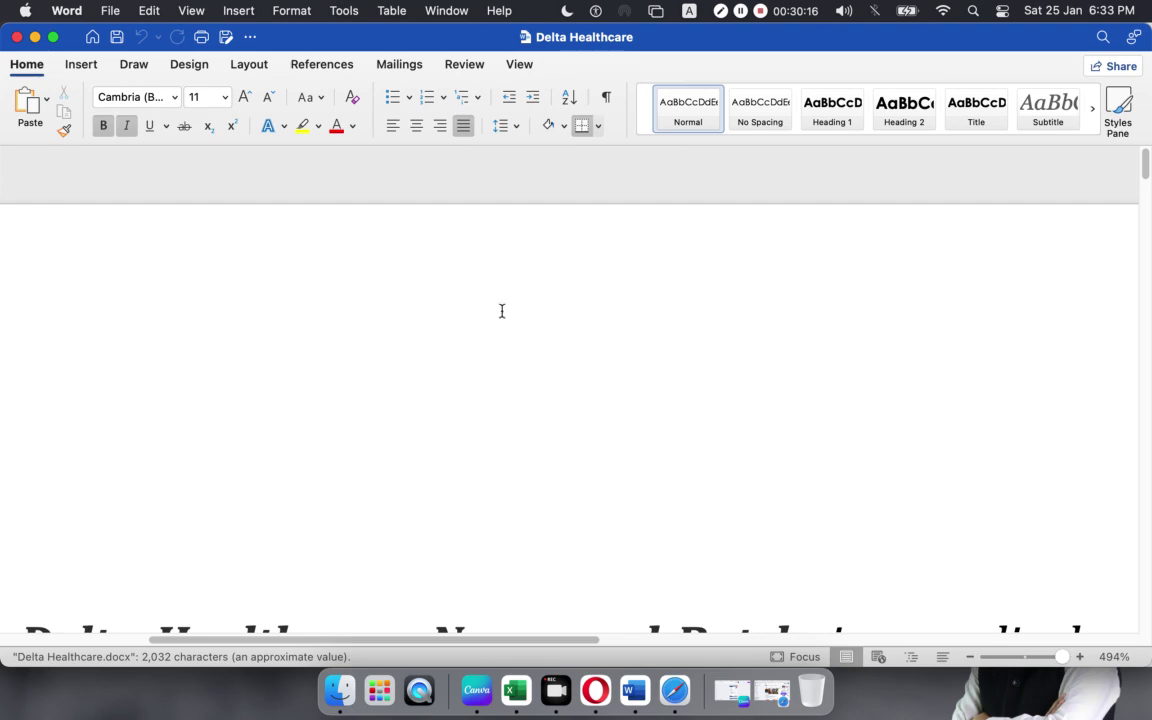
scroll(501, 332, down, 5)
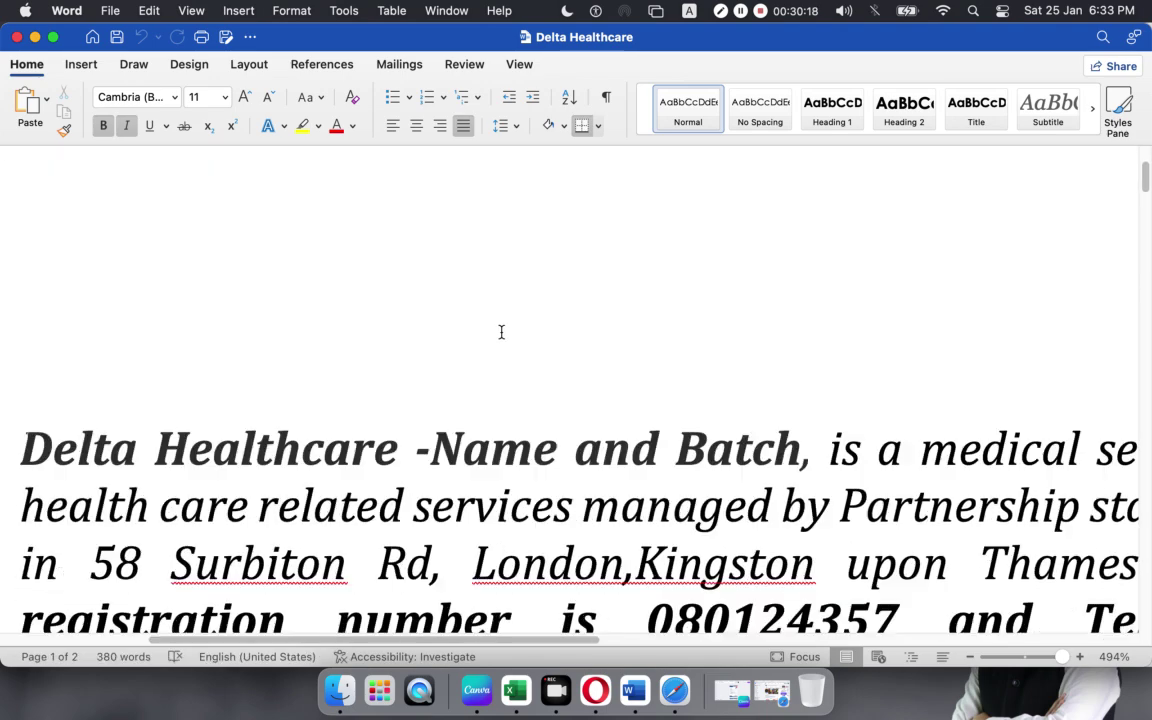
click(1024, 657)
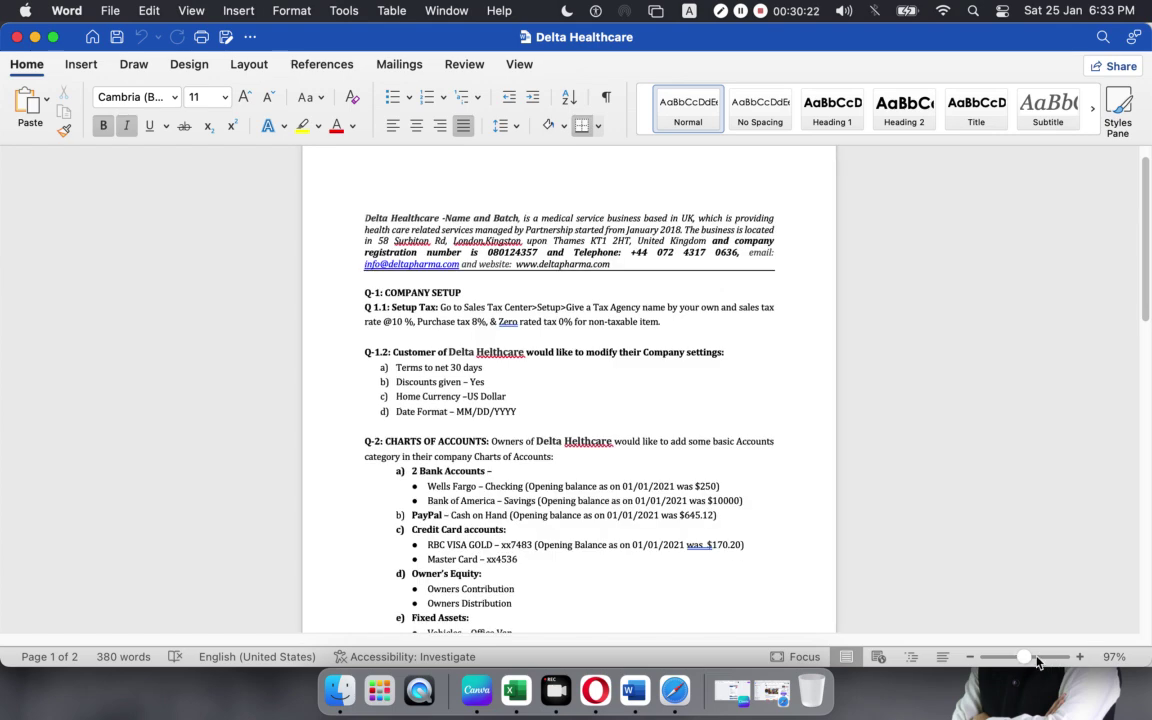
click(1028, 658)
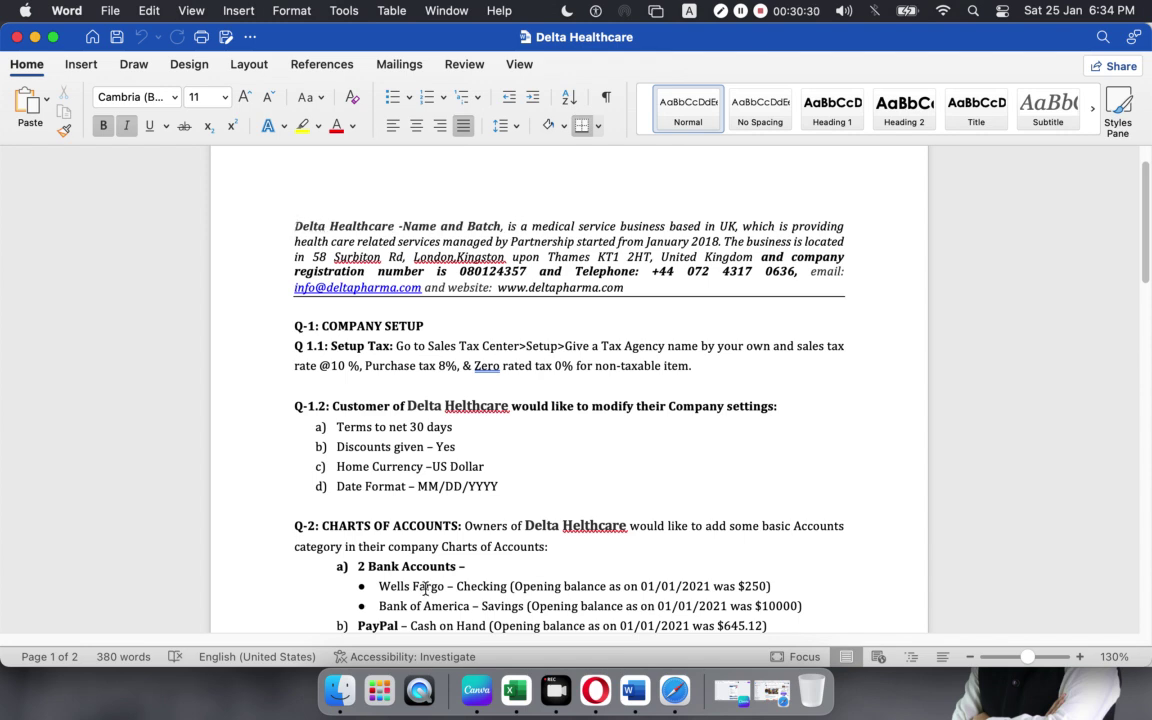
click(661, 681)
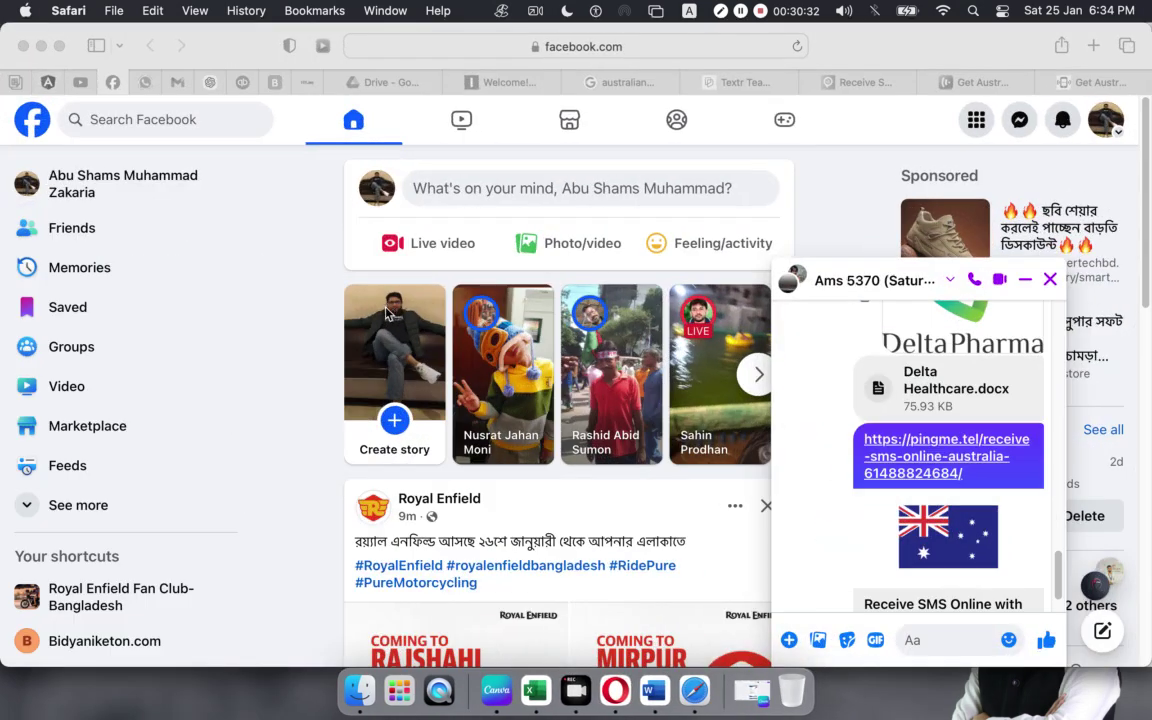
click(525, 82)
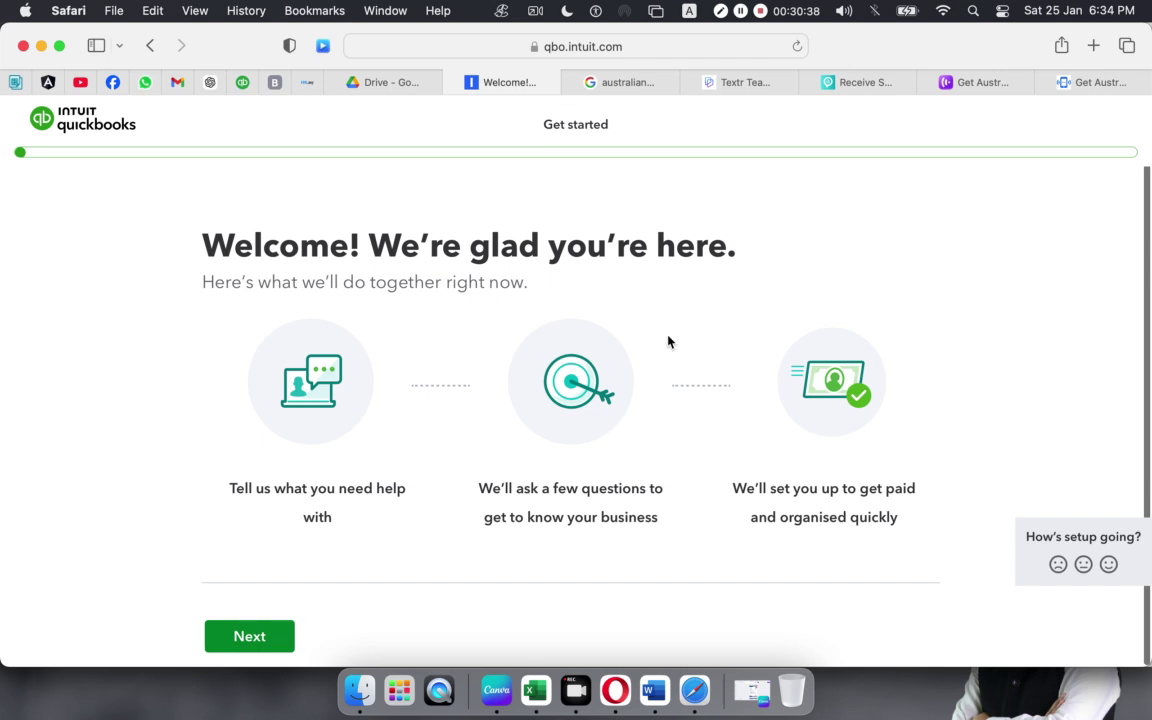
Step: Advance to the business name question and copy the 'Delta Healthcare -Name and Batch' heading from Word
click(265, 641)
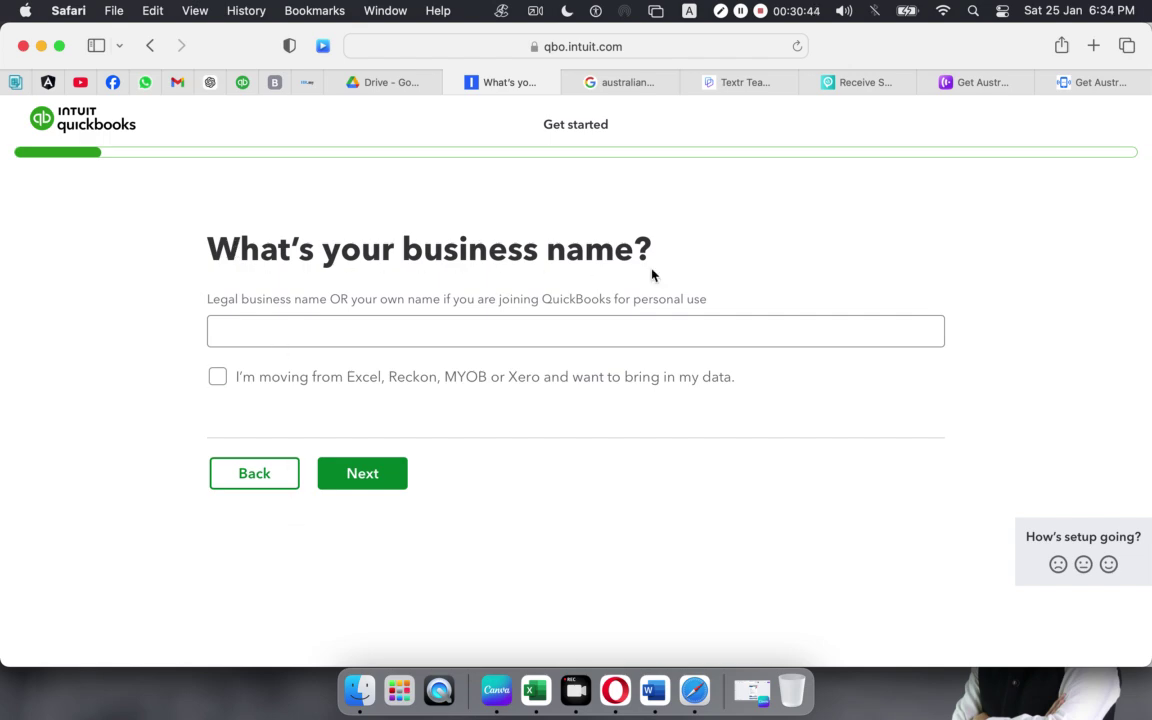
click(659, 681)
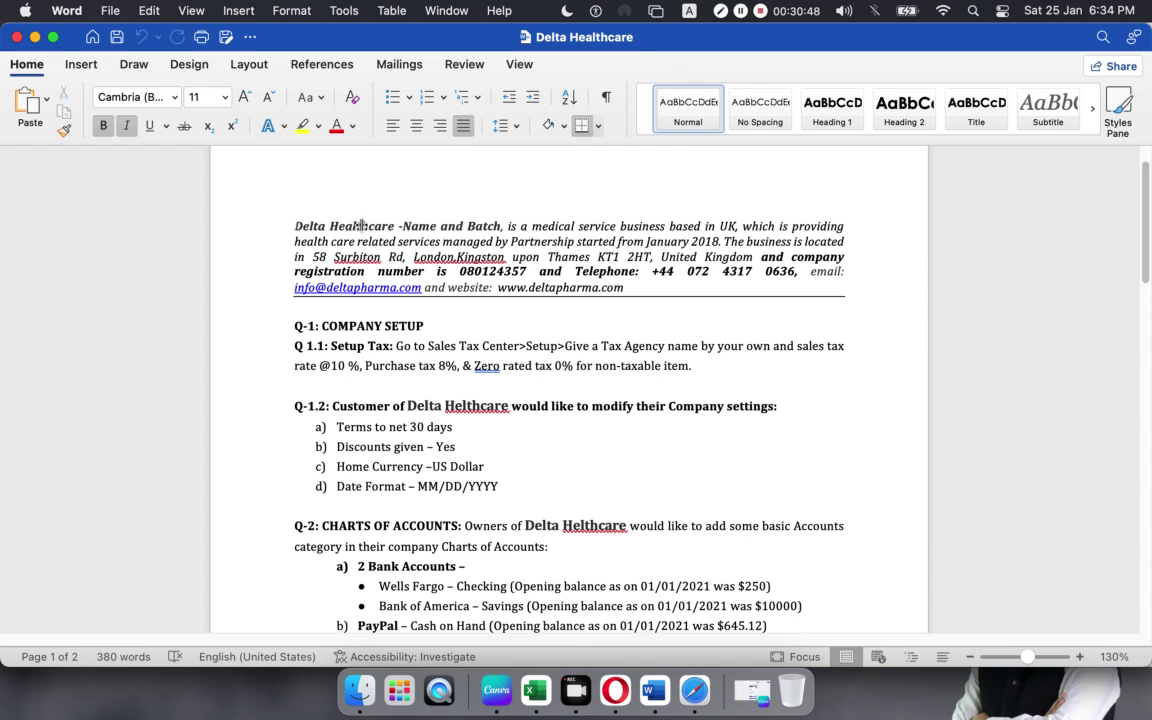
drag(502, 227, 292, 228)
key(cmd+c)
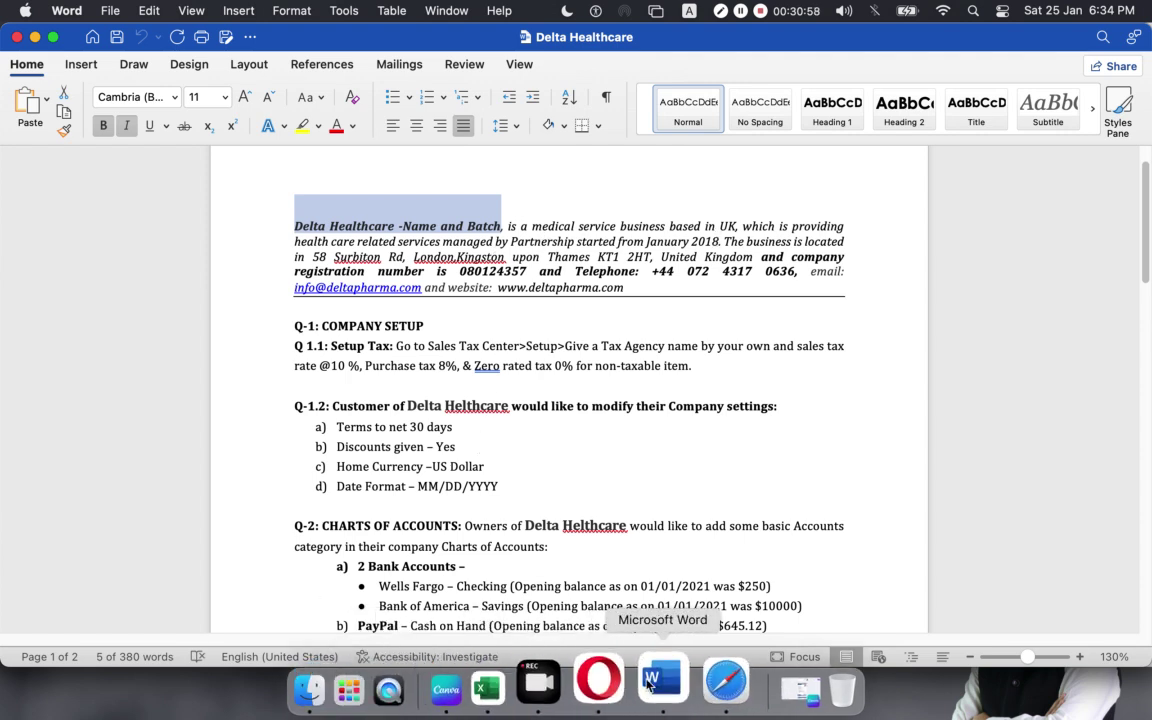
Step: Enter the business name as Delta Healthcare plus the student's name and batch, tick data import, confirm
click(700, 686)
click(311, 334)
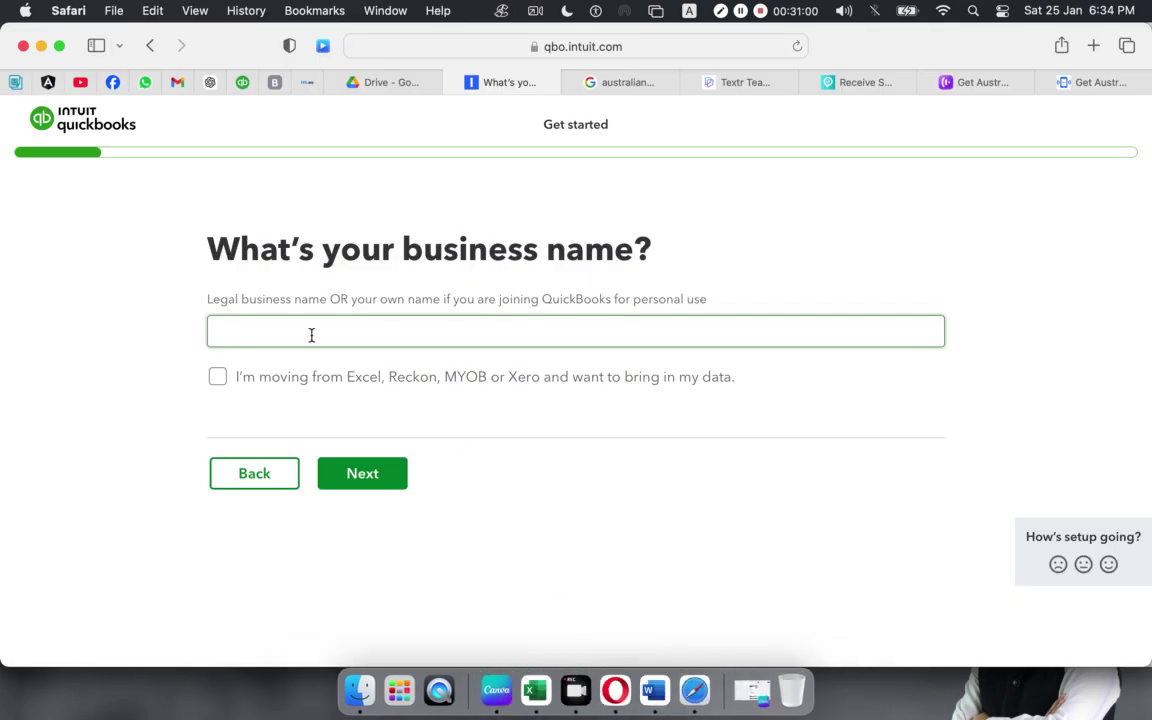
key(cmd+v)
key(BackSpace)
key(BackSpace)
key(BackSpace)
key(BackSpace)
key(BackSpace)
key(BackSpace)
key(BackSpace)
key(BackSpace)
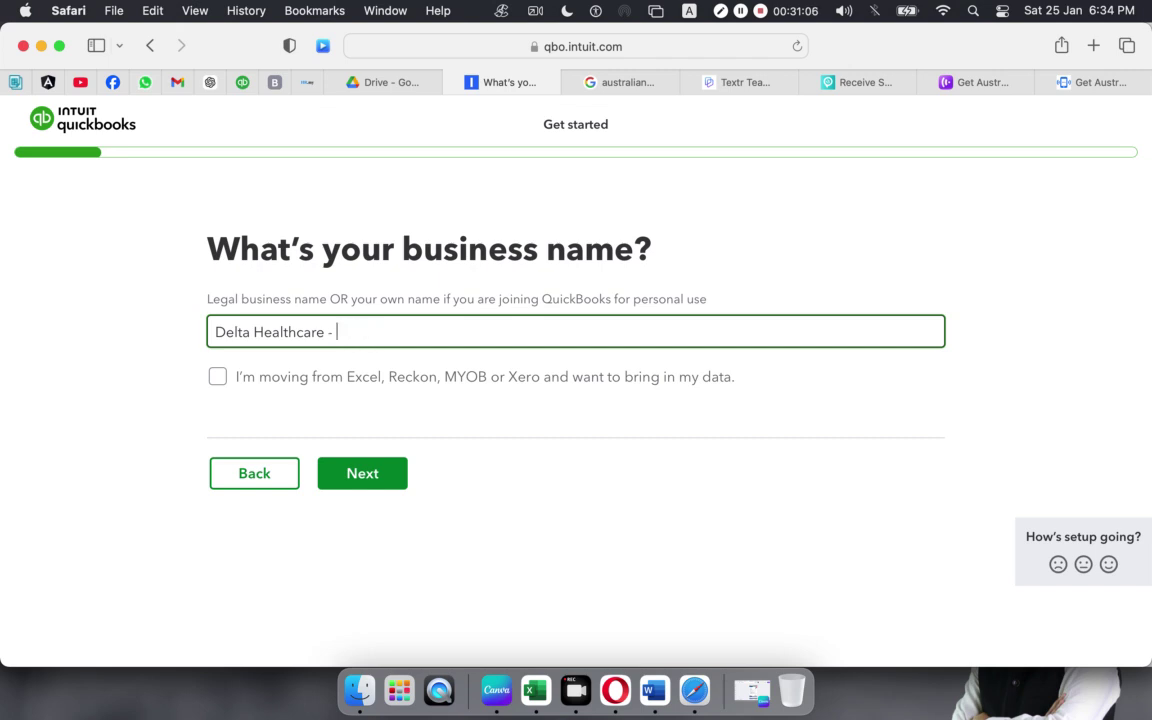
text(oorjahan-5370)
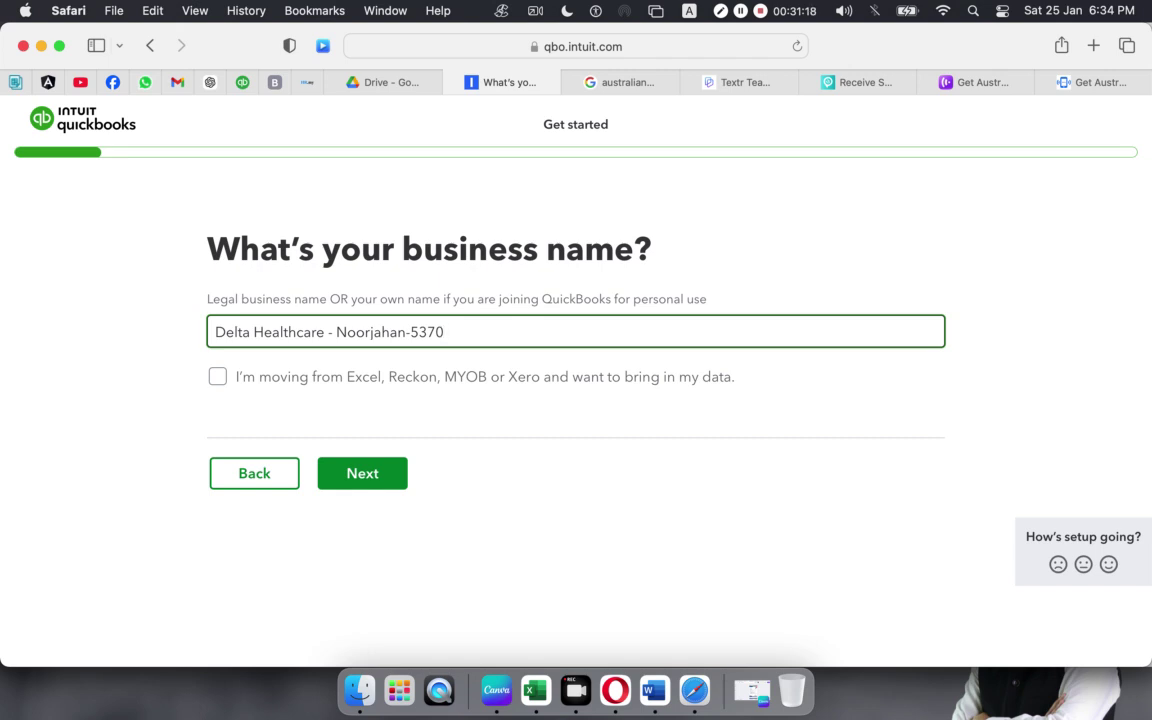
click(218, 376)
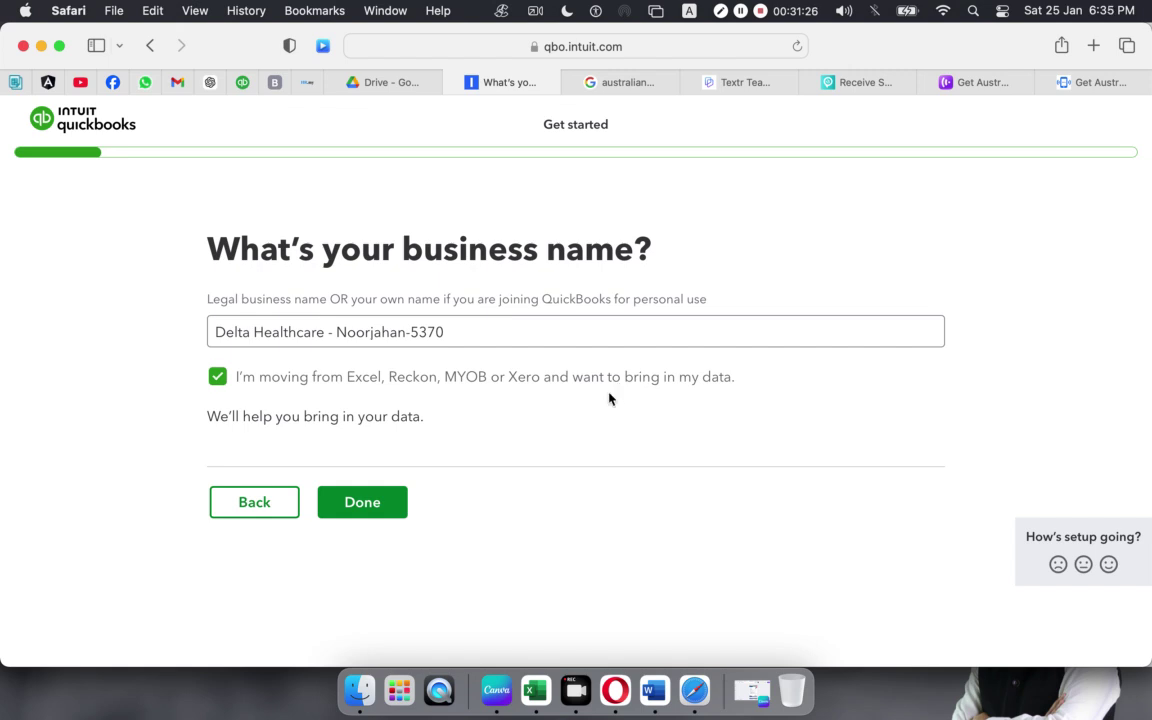
click(360, 507)
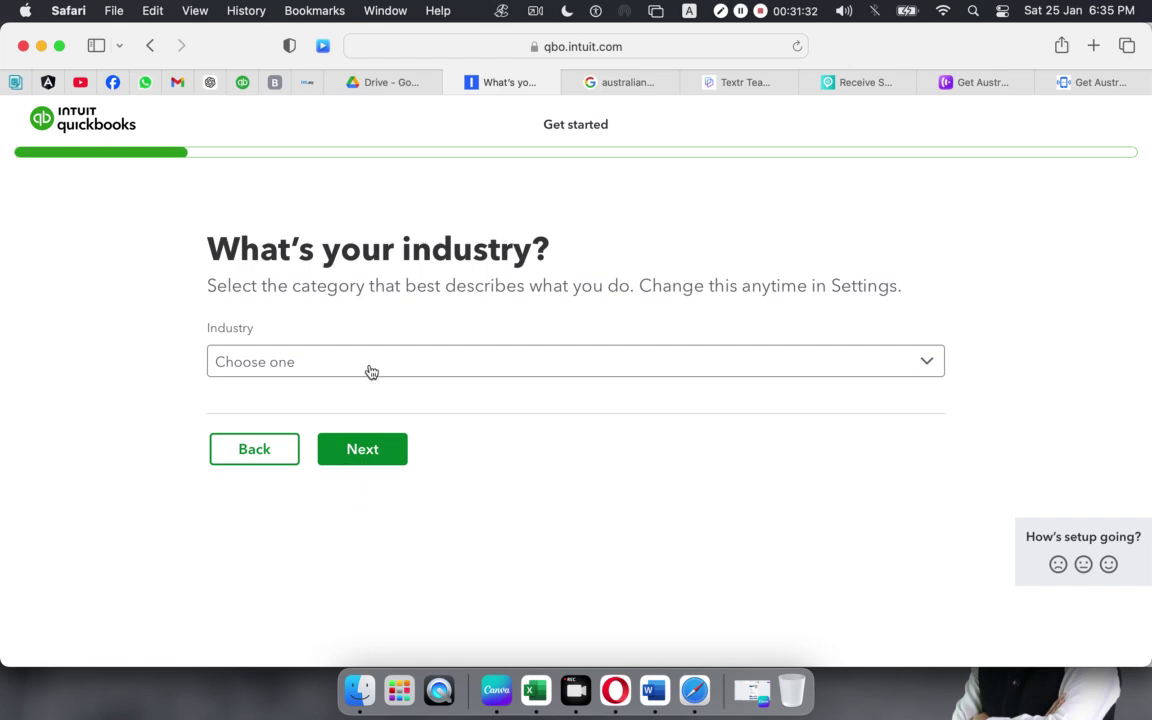
Step: Check the brief's 'a medical service' wording and set the industry to Medical / Health Care / Community services
click(657, 688)
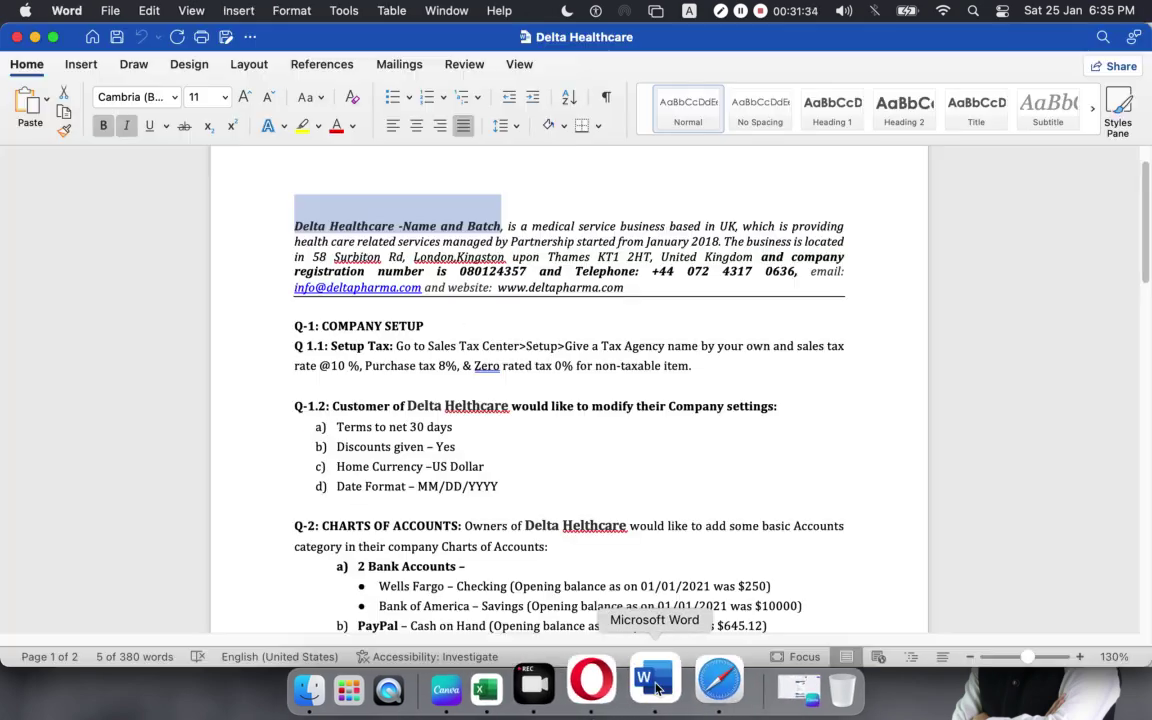
click(480, 250)
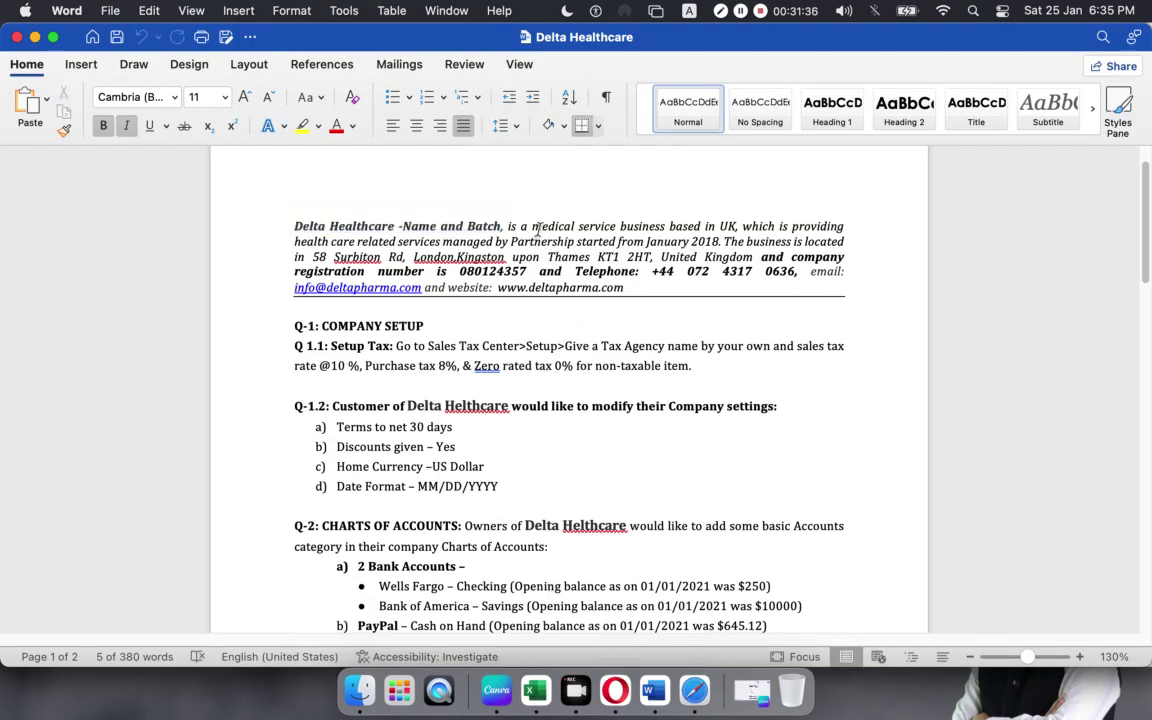
drag(520, 226, 741, 224)
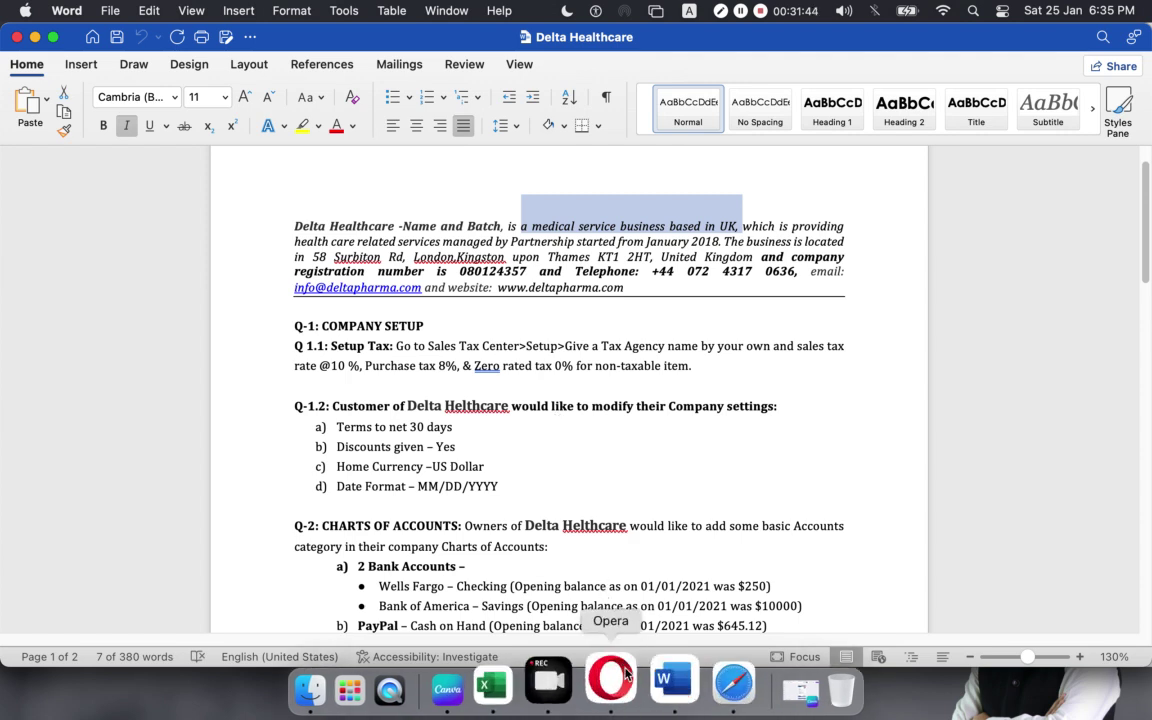
click(703, 684)
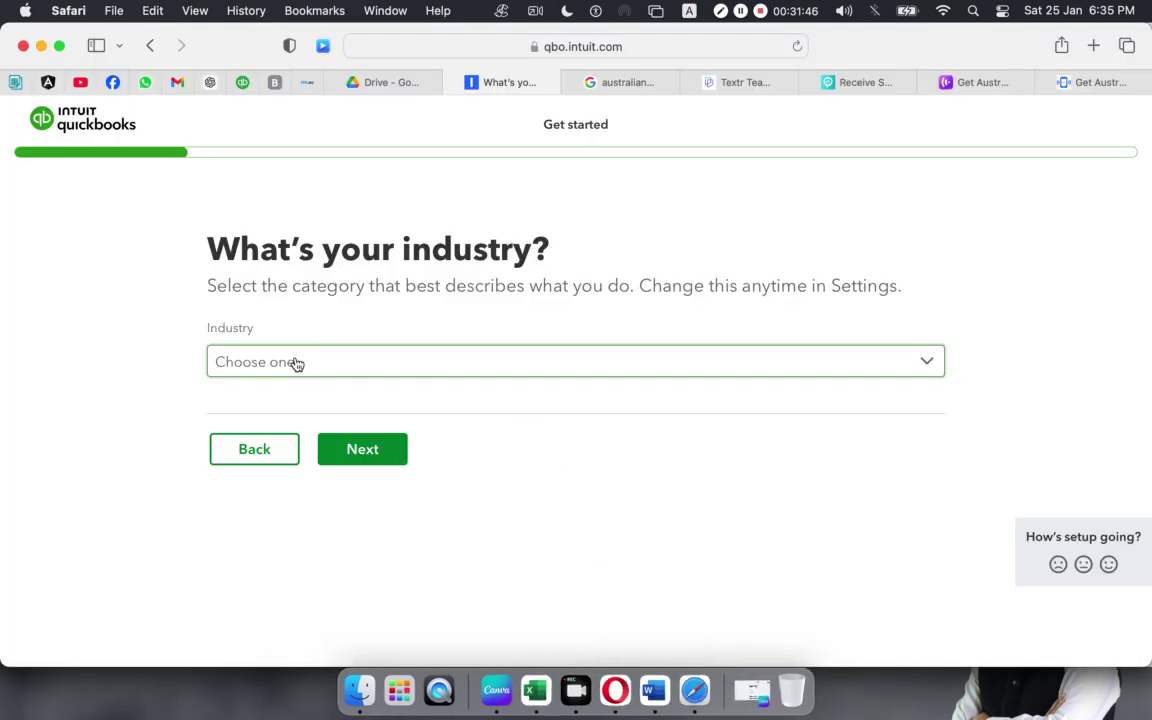
click(296, 363)
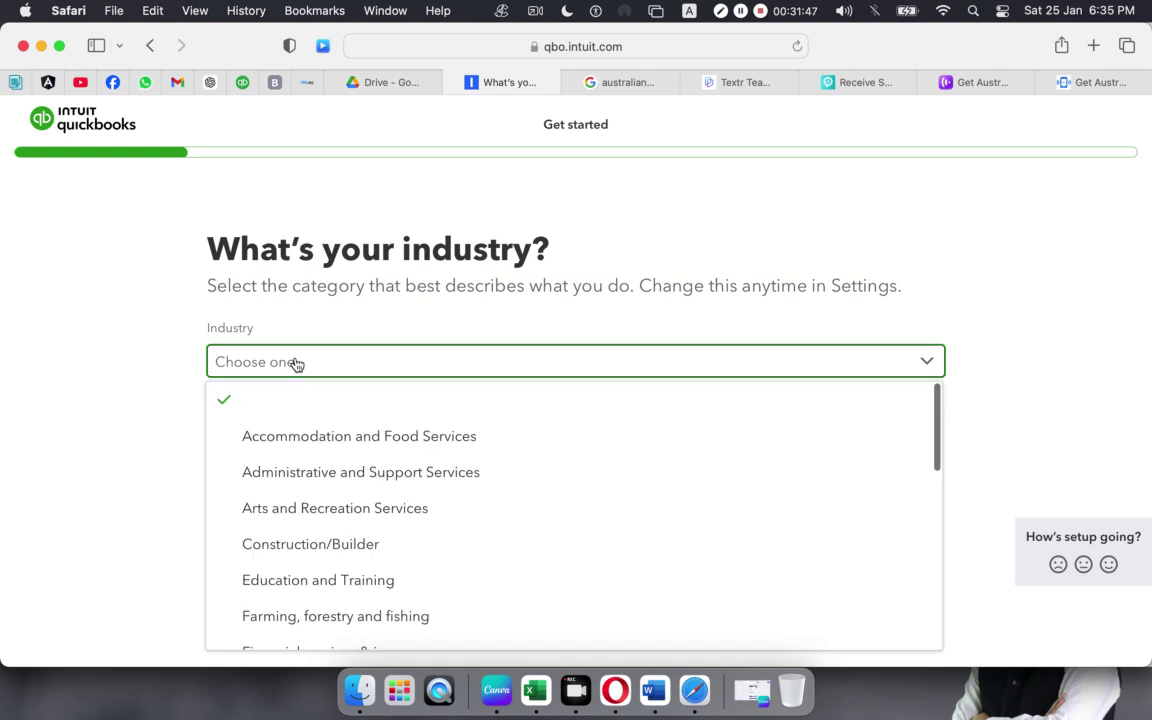
click(375, 366)
click(375, 367)
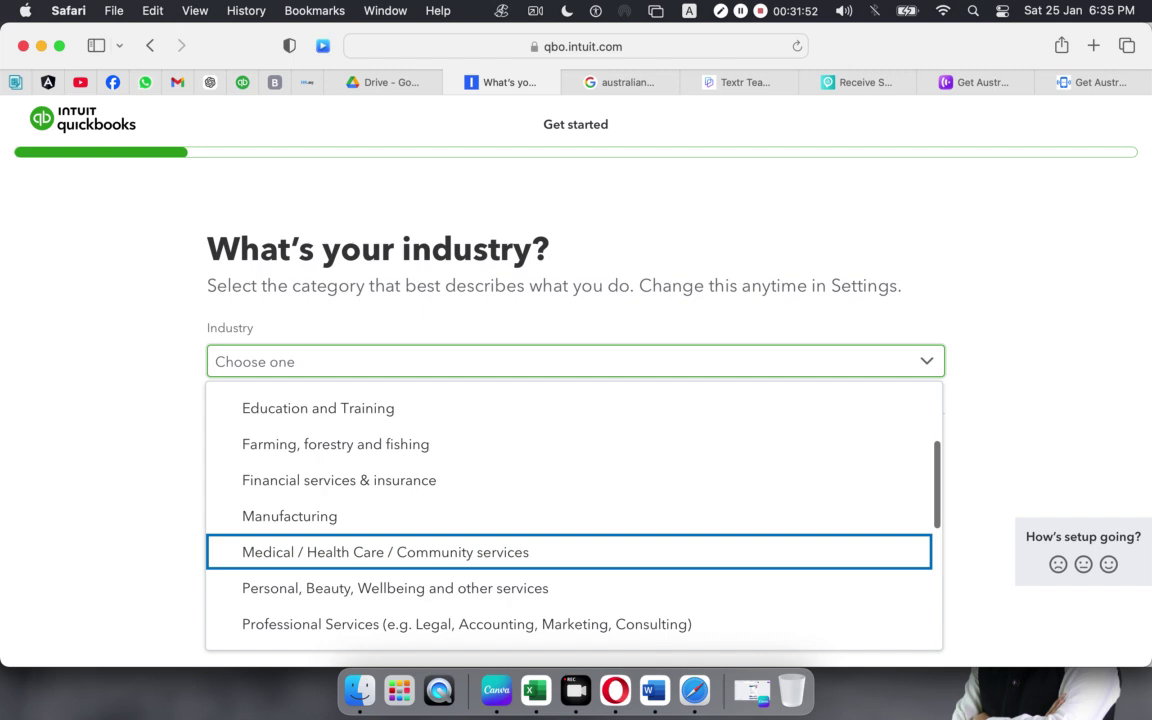
click(378, 560)
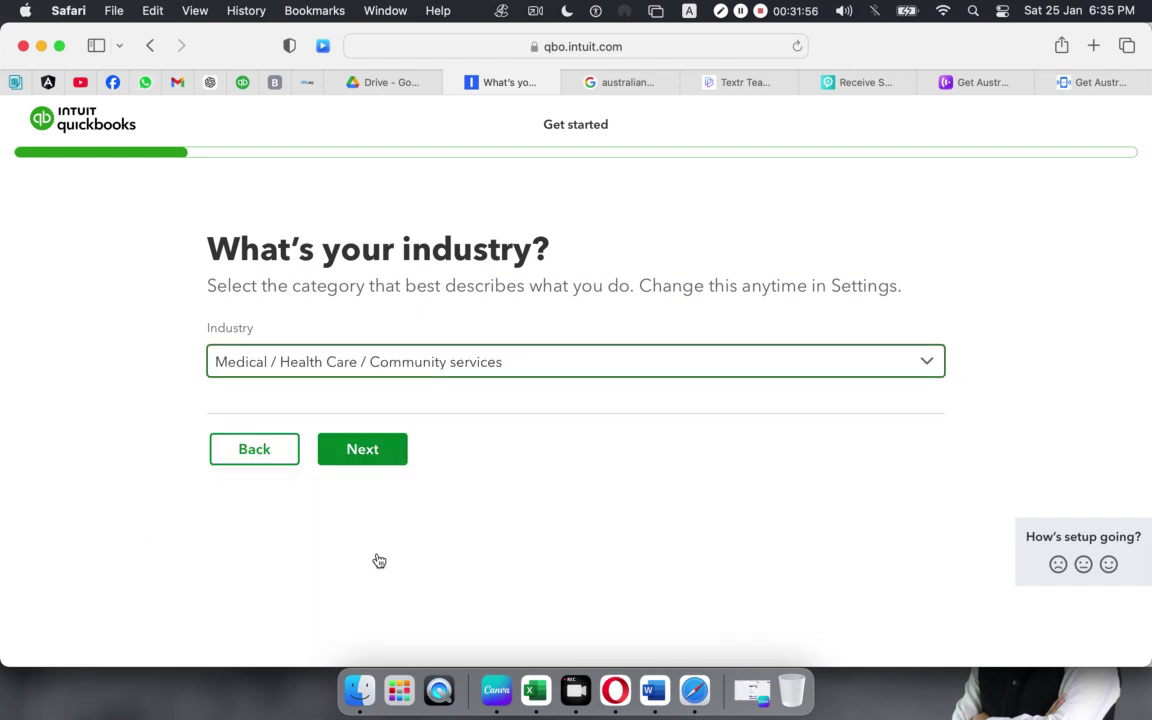
click(359, 459)
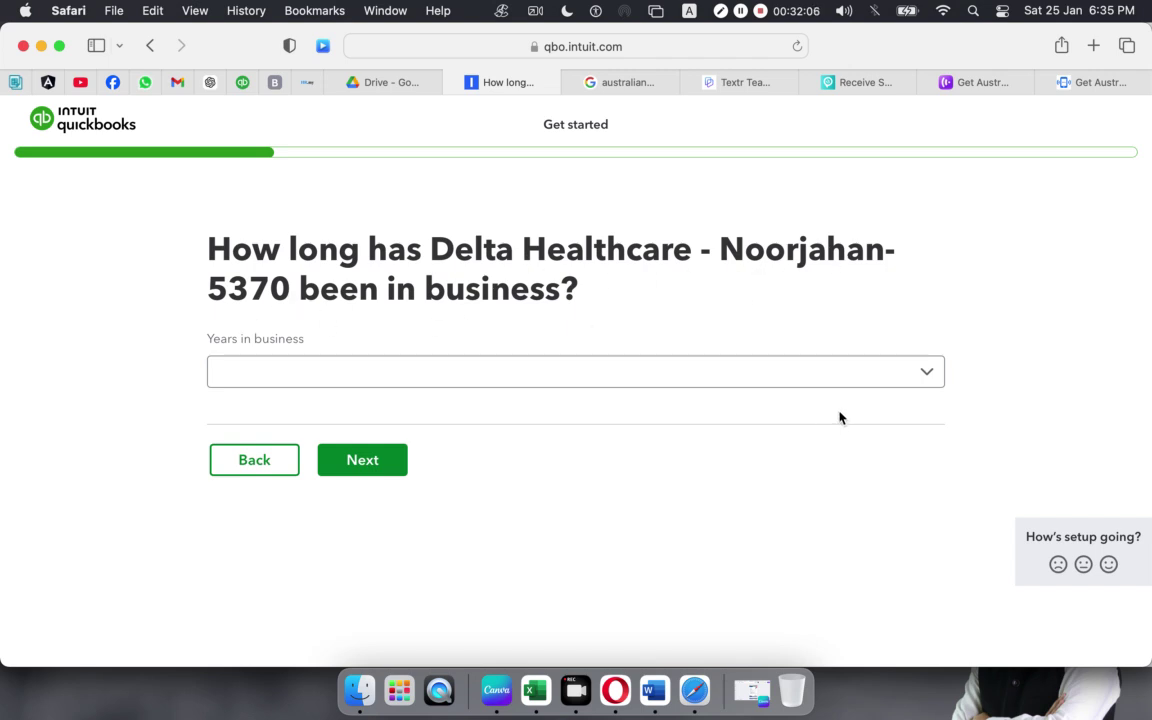
Step: Set years in business to 3-5 years and continue
click(930, 377)
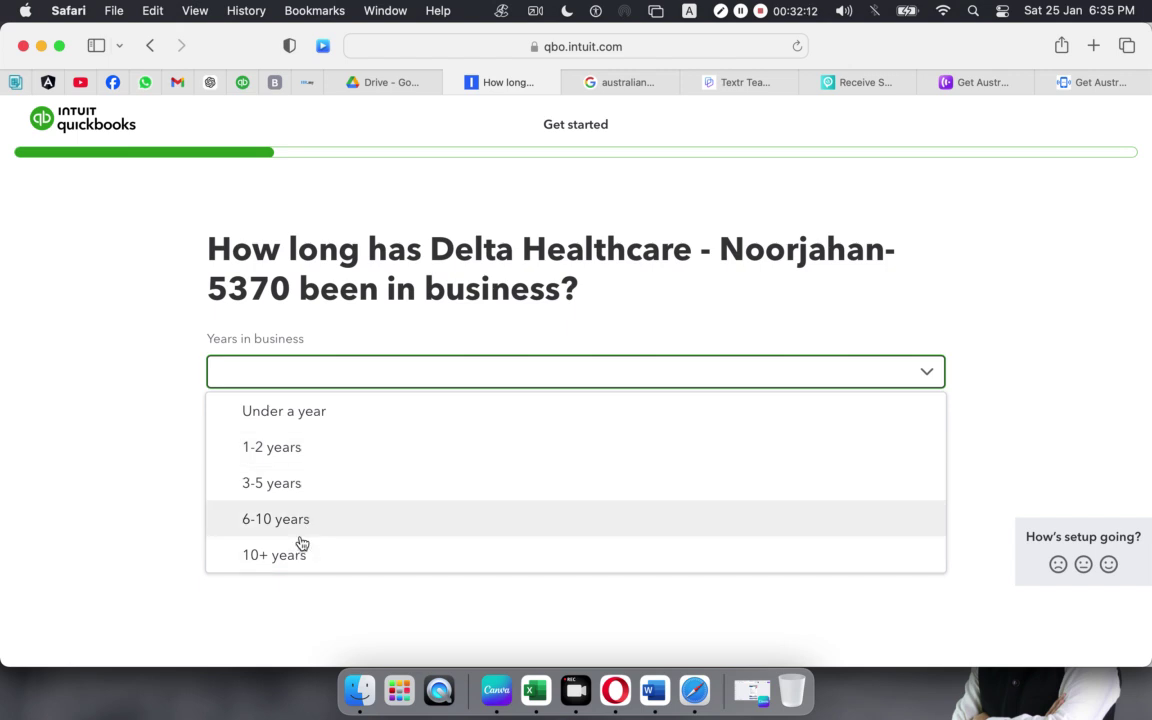
click(311, 483)
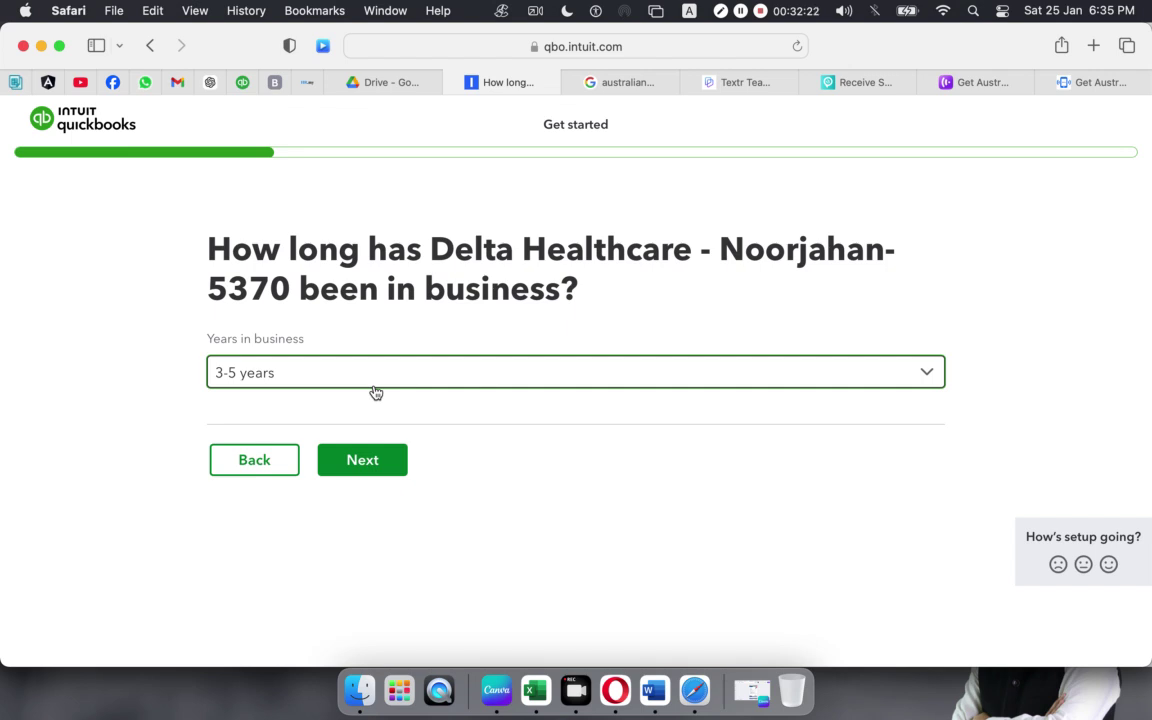
click(350, 460)
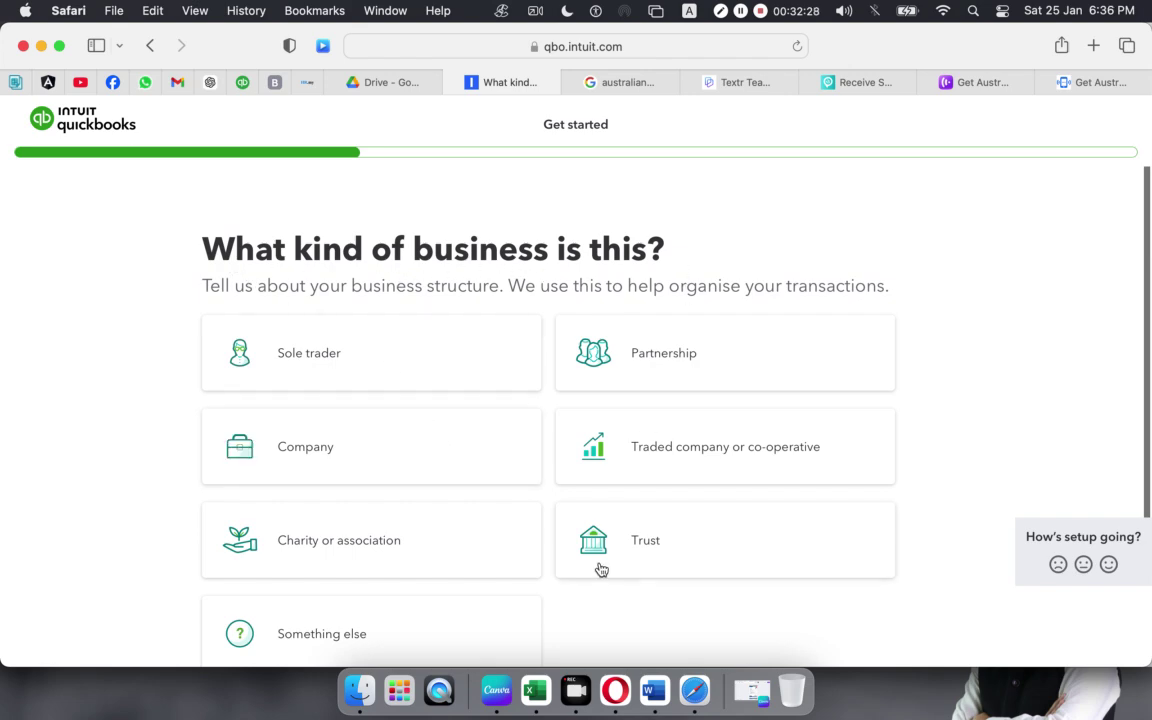
click(653, 690)
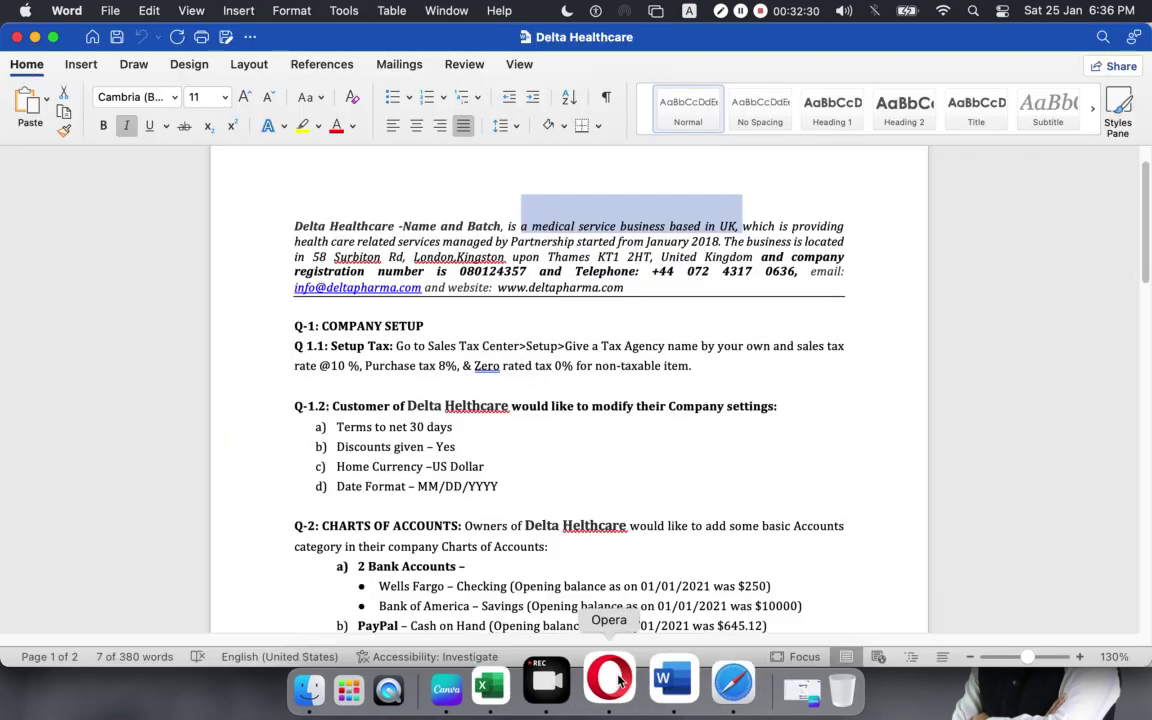
Step: Confirm in the brief that the business is a Partnership started January 2018, then return to QuickBooks
click(428, 257)
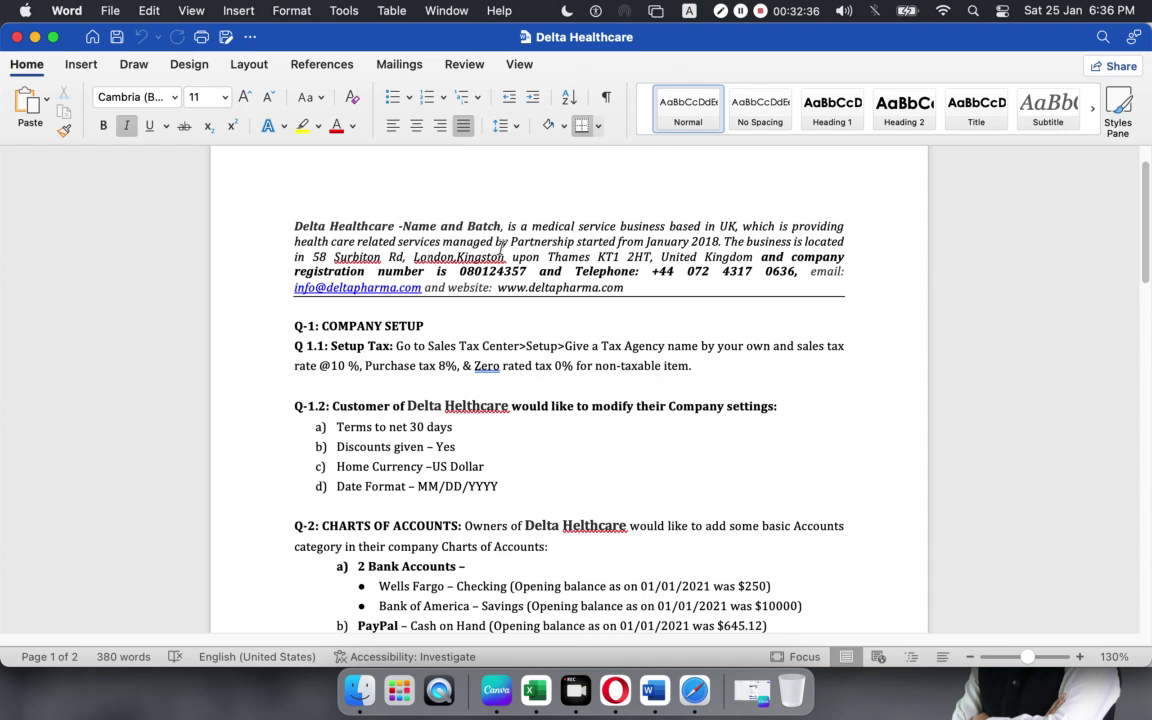
drag(511, 242, 716, 246)
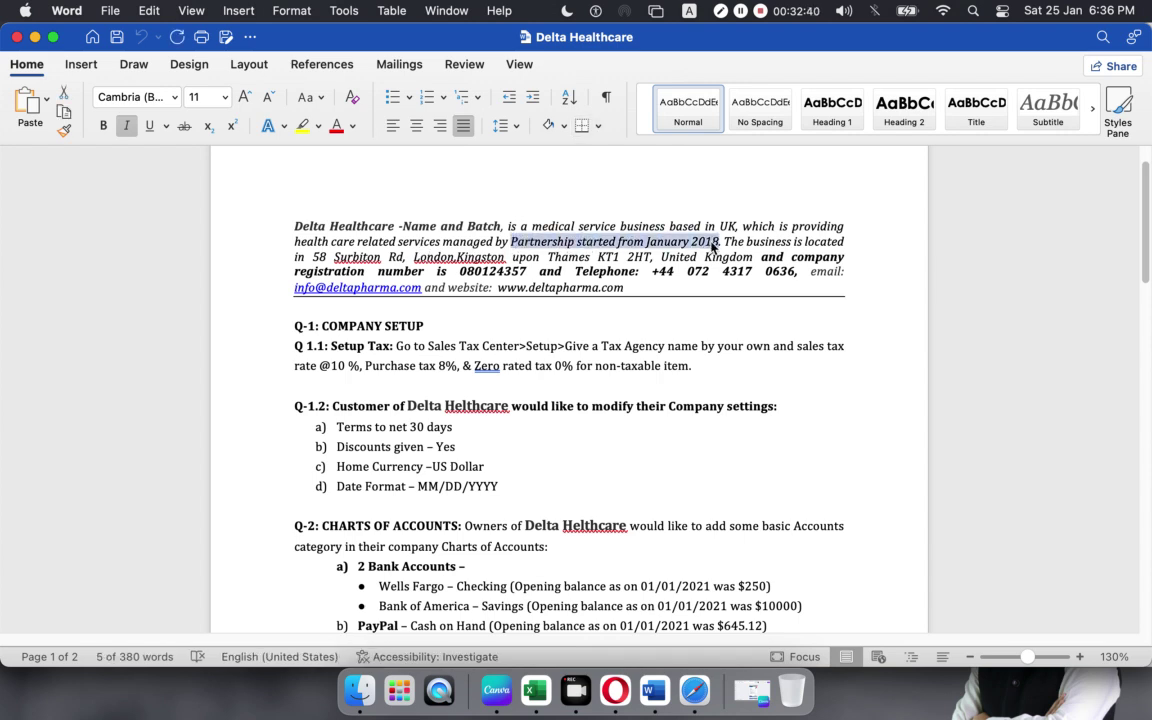
click(576, 249)
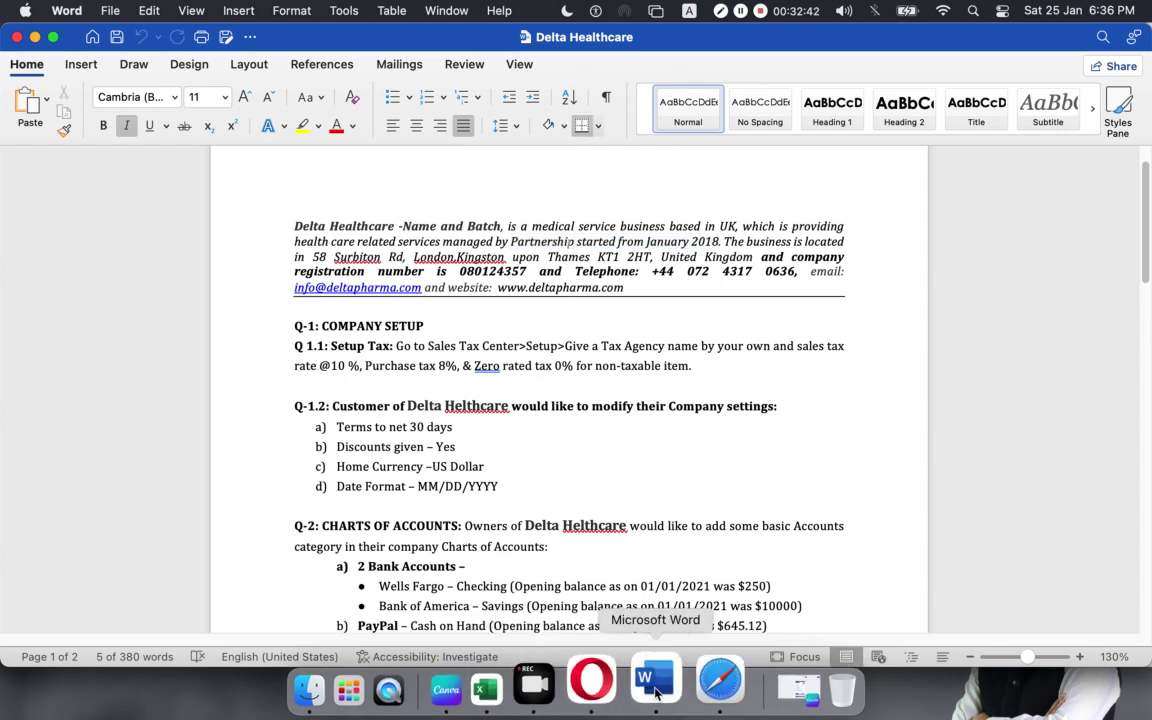
click(692, 688)
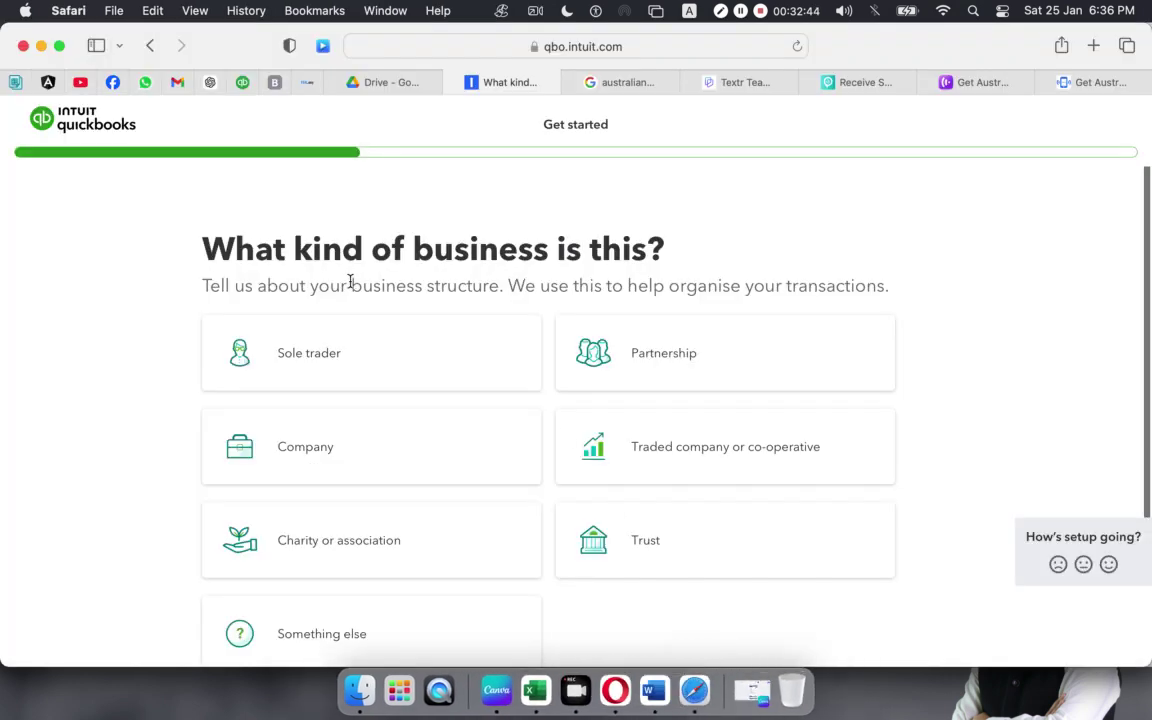
Step: Choose Partnership as the business type and Accountant as the main role, then continue
click(668, 358)
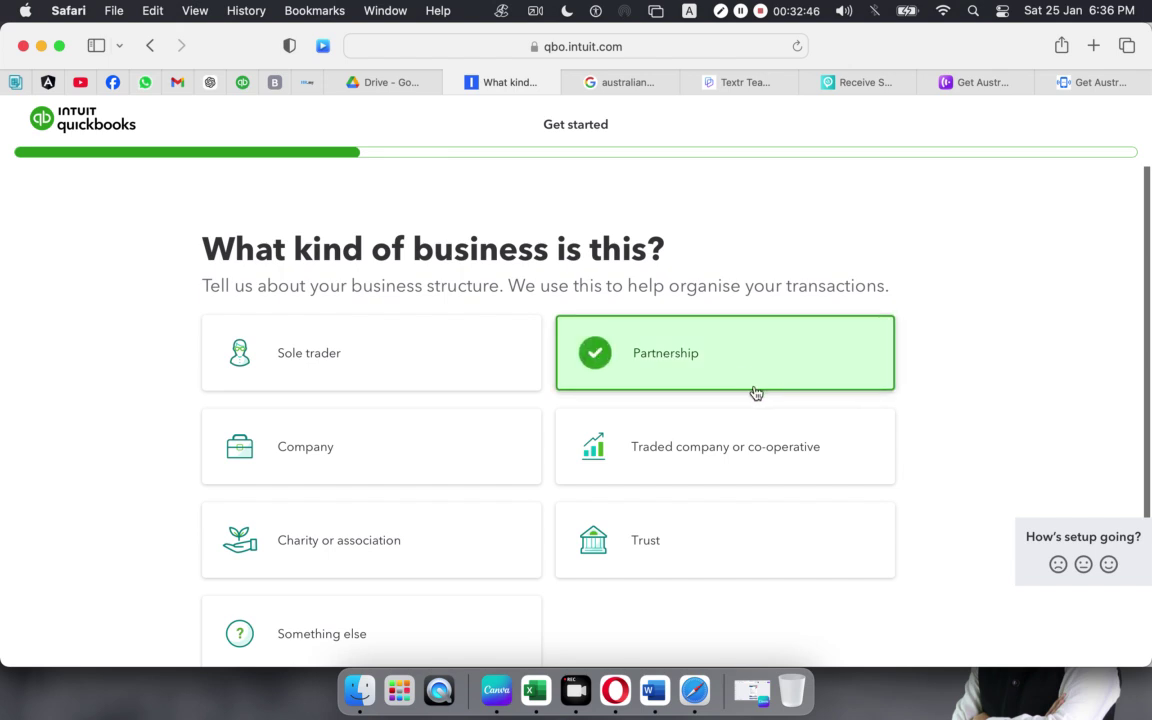
scroll(626, 365, down, 3)
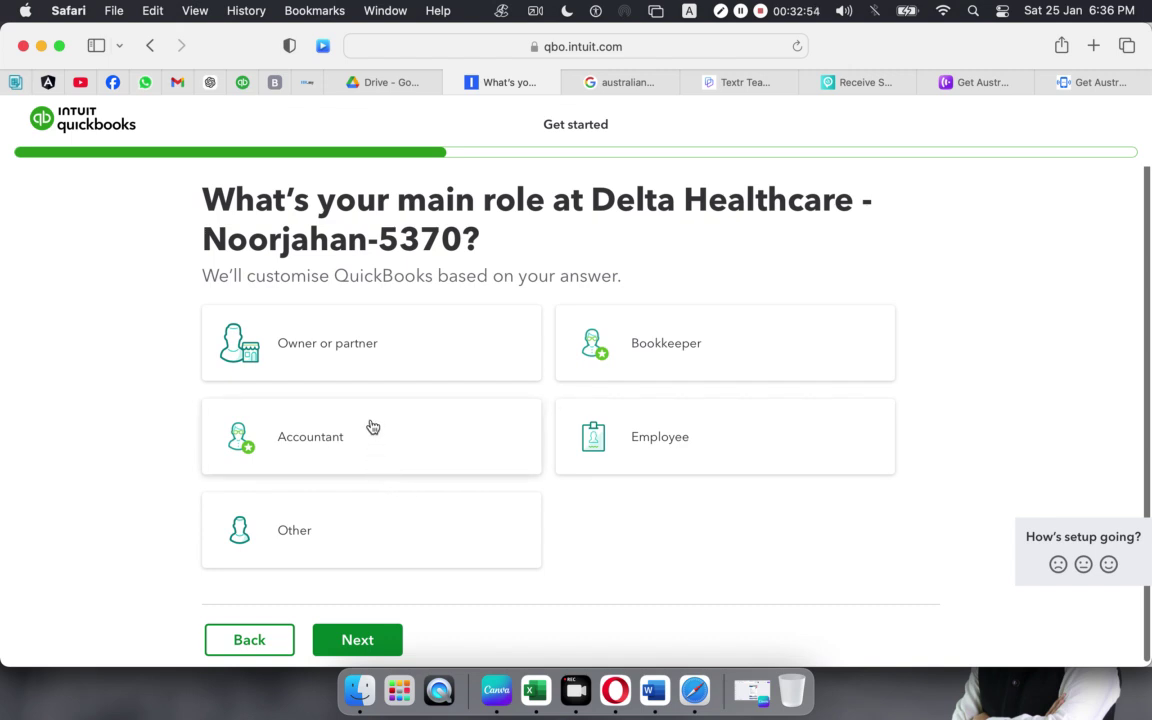
click(318, 442)
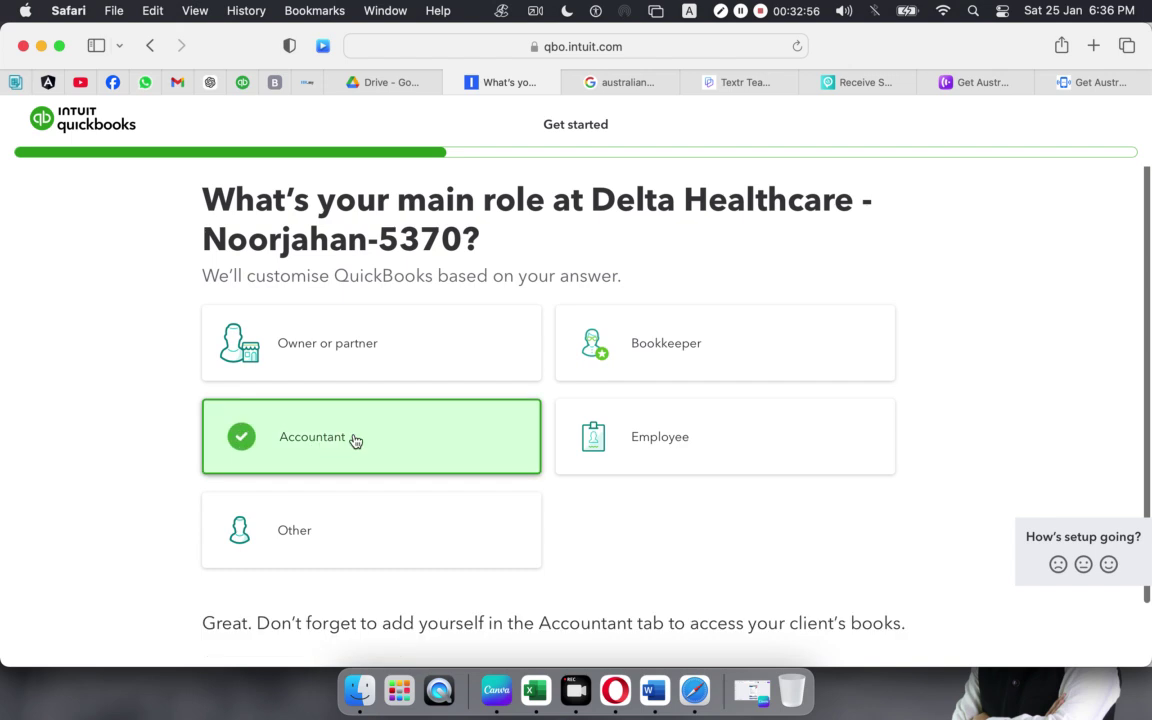
click(660, 361)
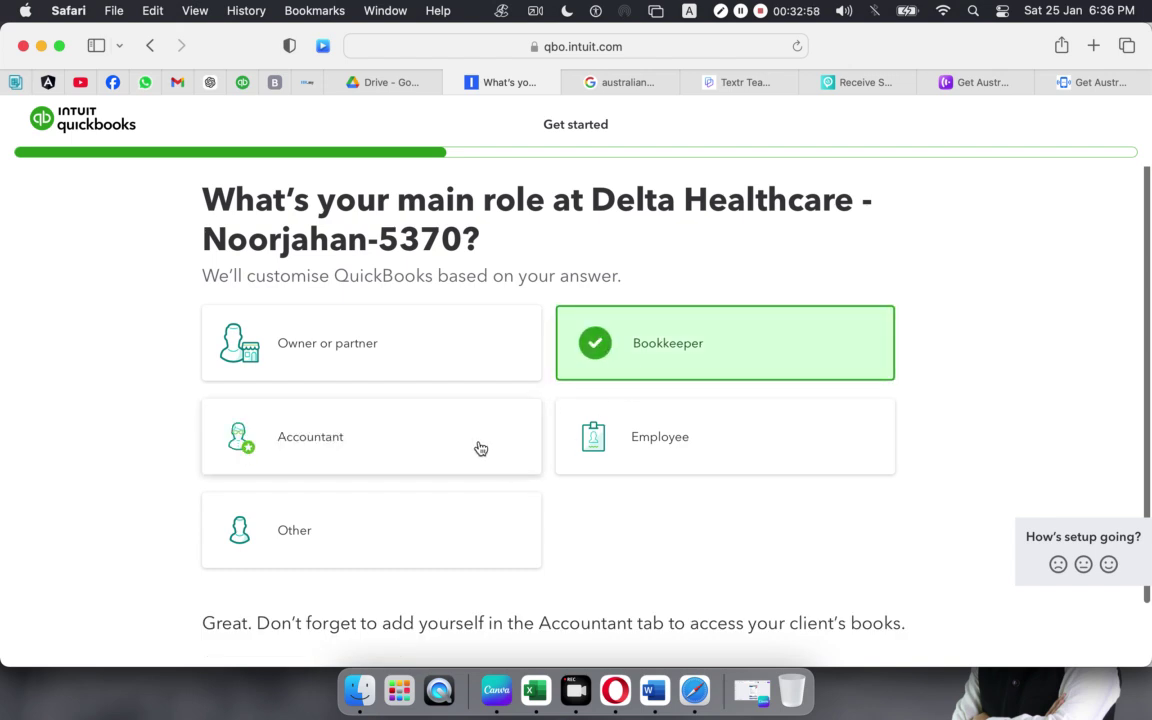
click(474, 447)
scroll(524, 525, down, 2)
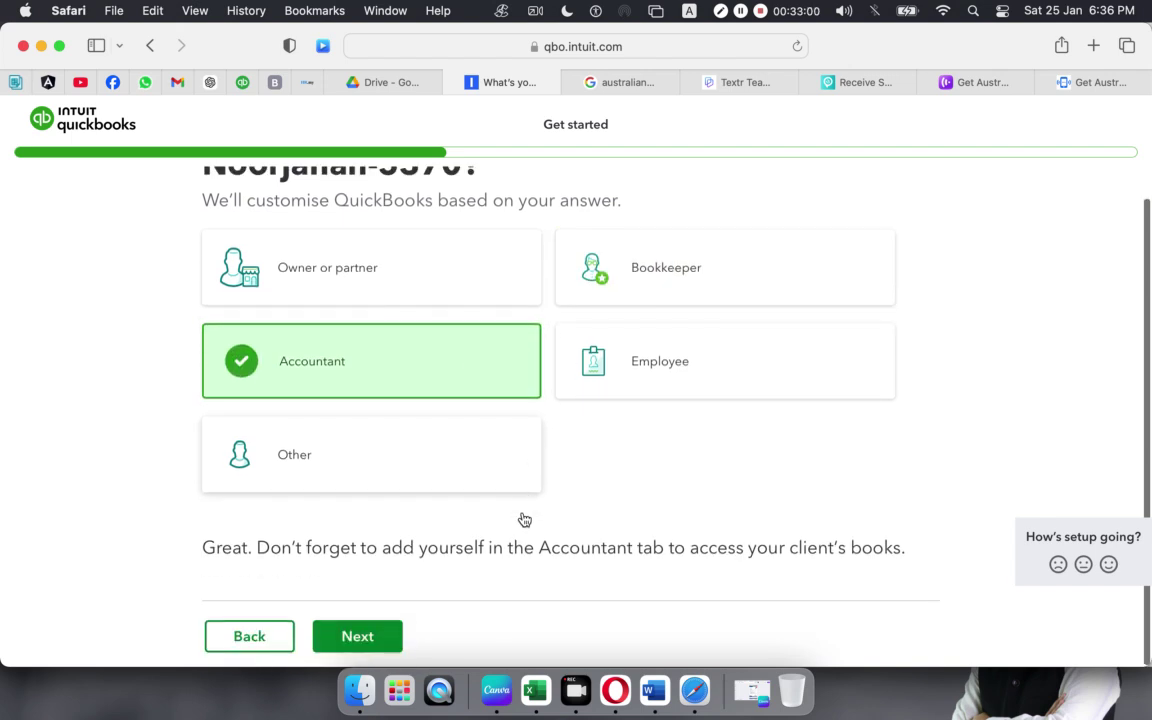
click(358, 636)
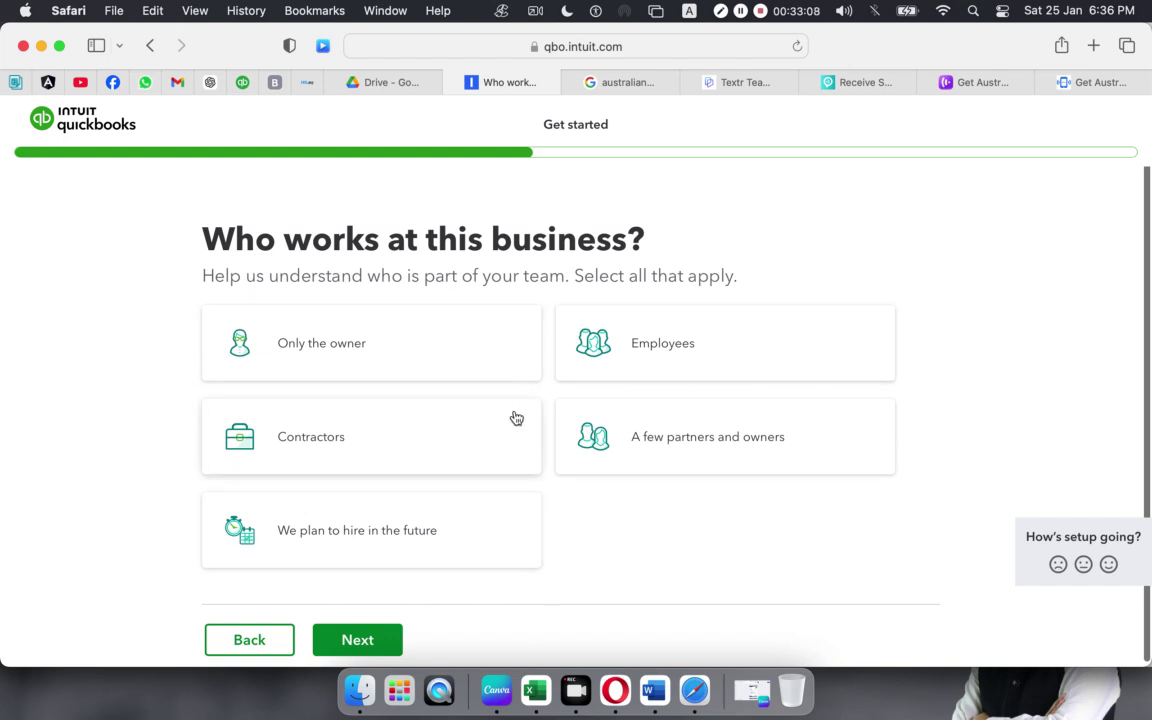
Step: Indicate the business has employees, set the employee count to 6-9, and continue
click(687, 330)
scroll(512, 540, down, 1)
scroll(512, 535, down, 2)
click(255, 545)
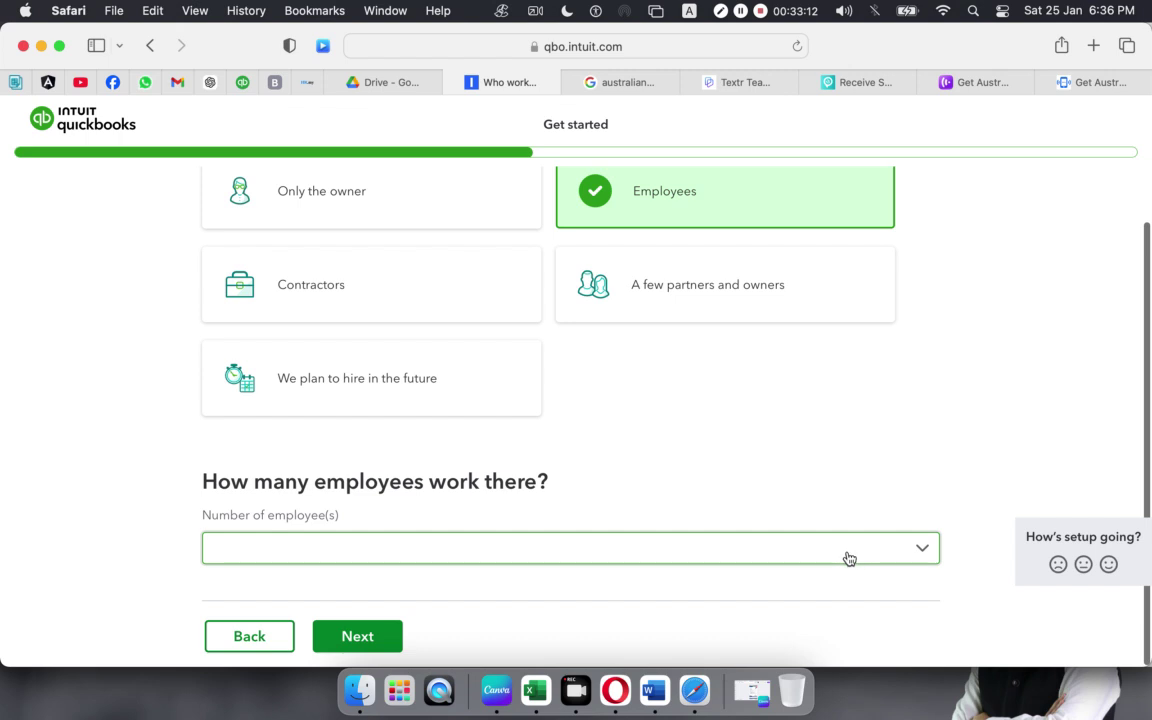
click(850, 558)
click(366, 326)
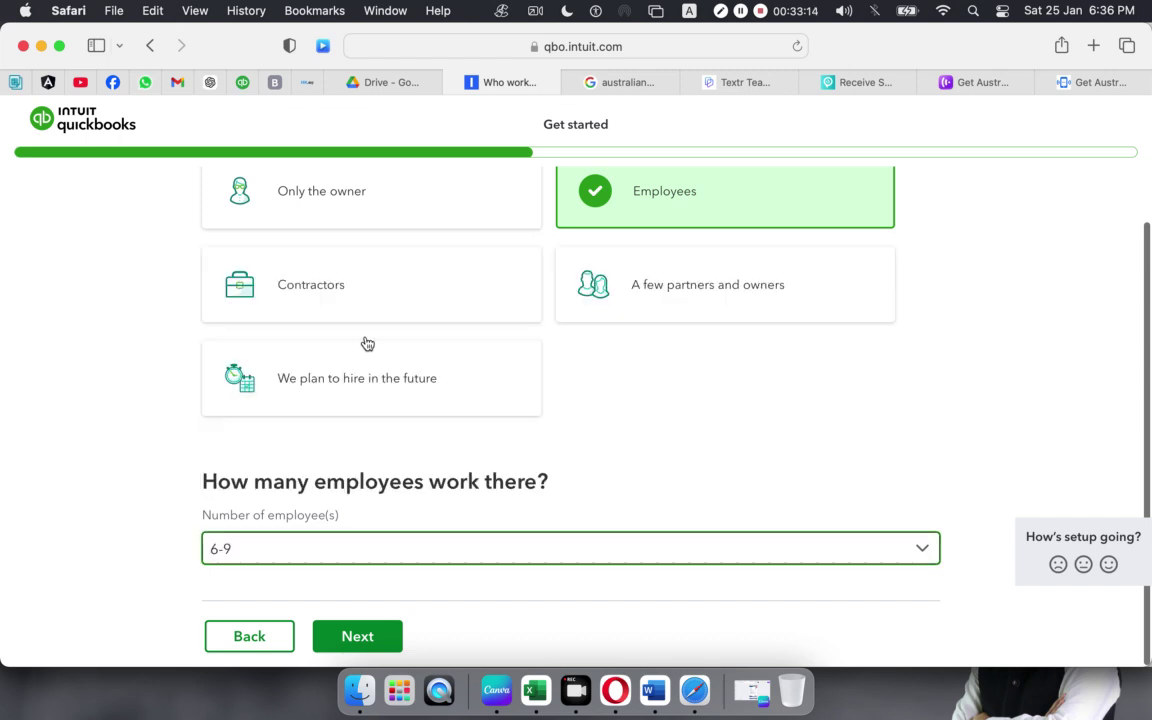
click(372, 637)
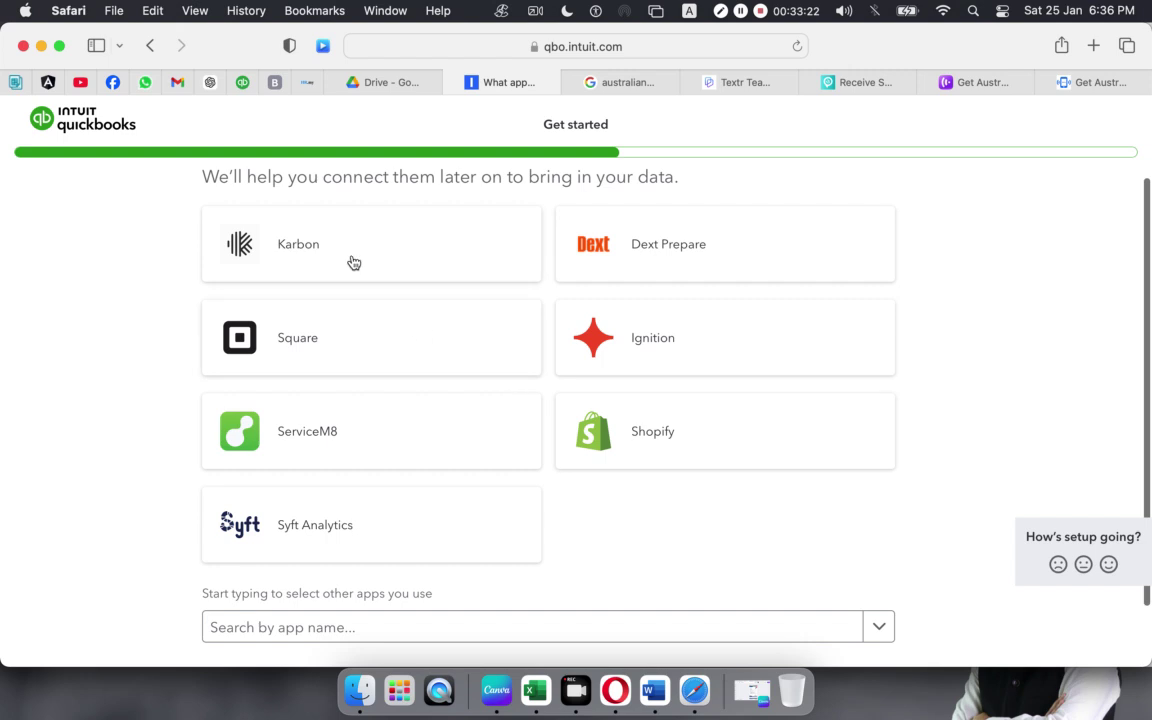
Step: Skip the connected-apps question for now
scroll(390, 452, down, 1)
scroll(401, 455, up, 3)
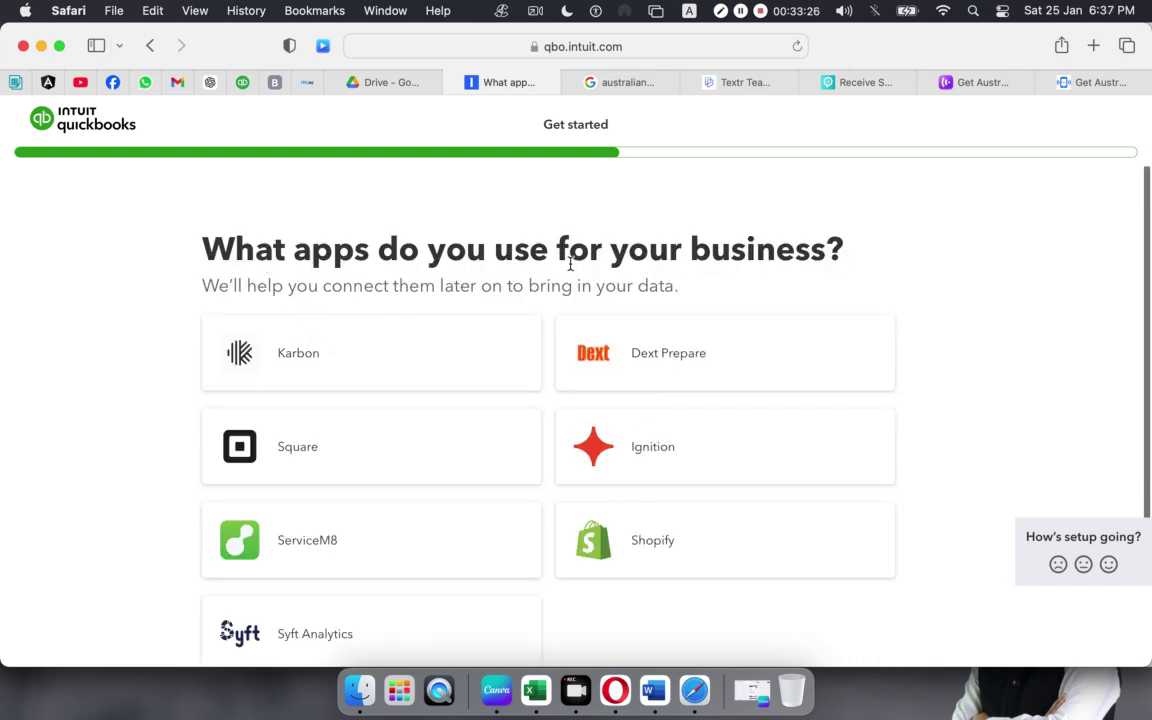
scroll(640, 402, down, 4)
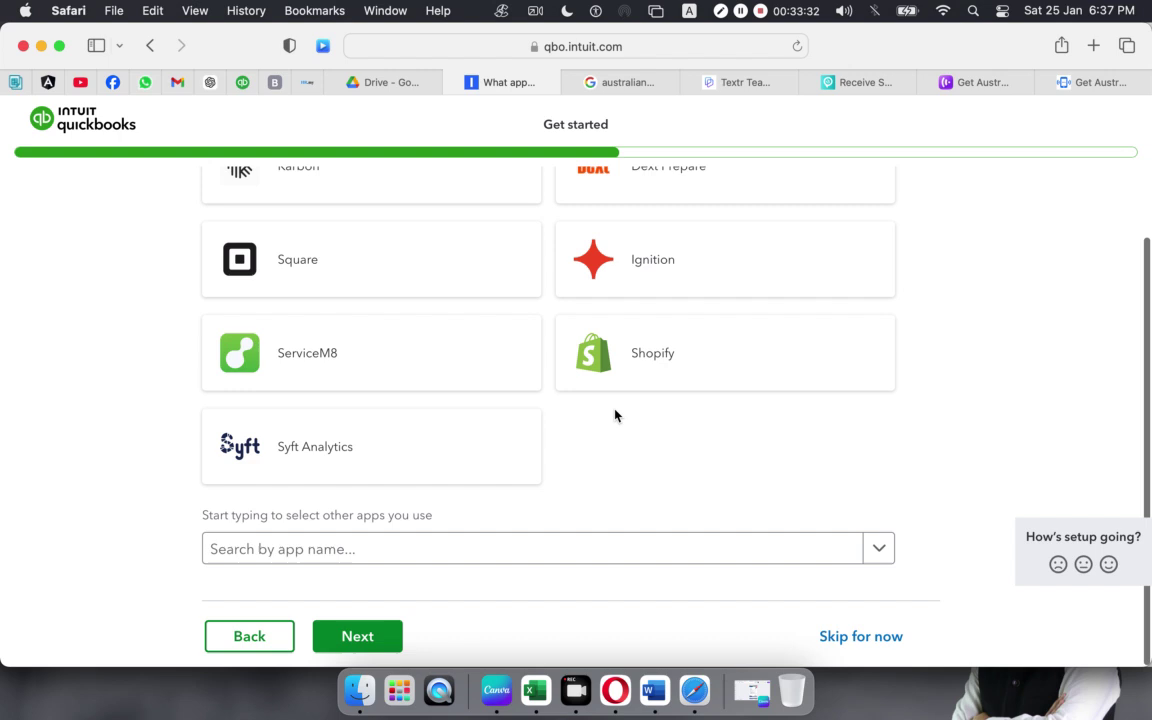
click(884, 638)
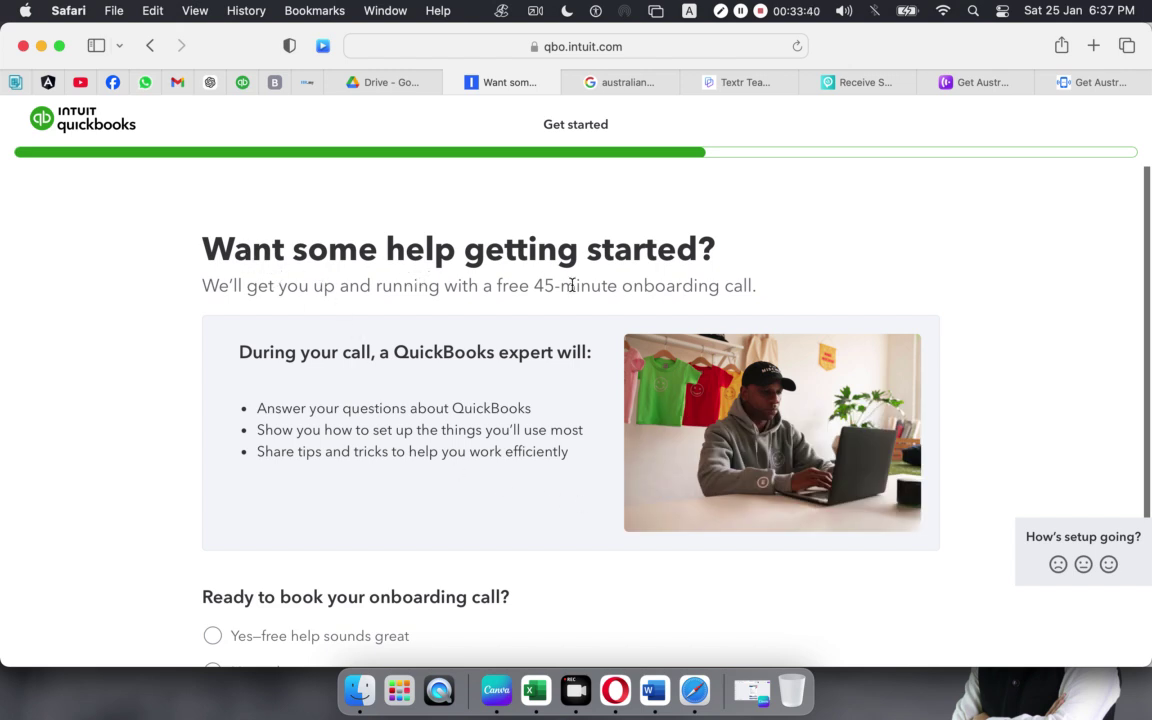
Step: Decline the free 45-minute onboarding call with 'Not right now' and continue
scroll(677, 303, down, 2)
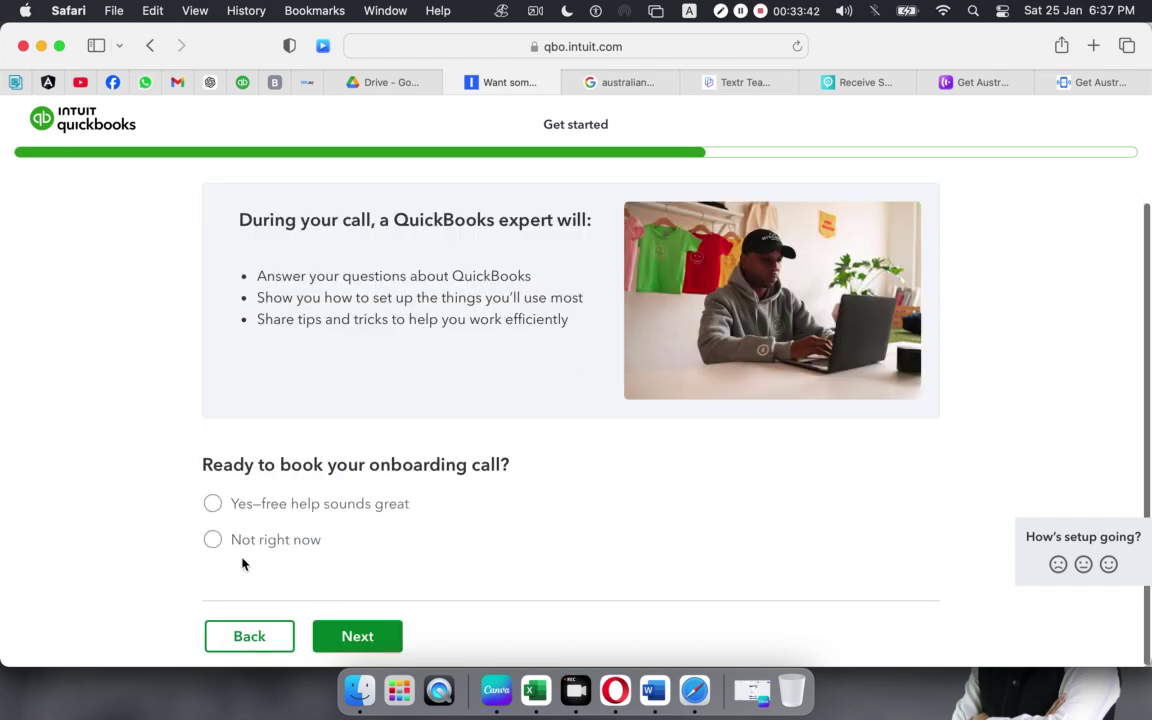
click(213, 541)
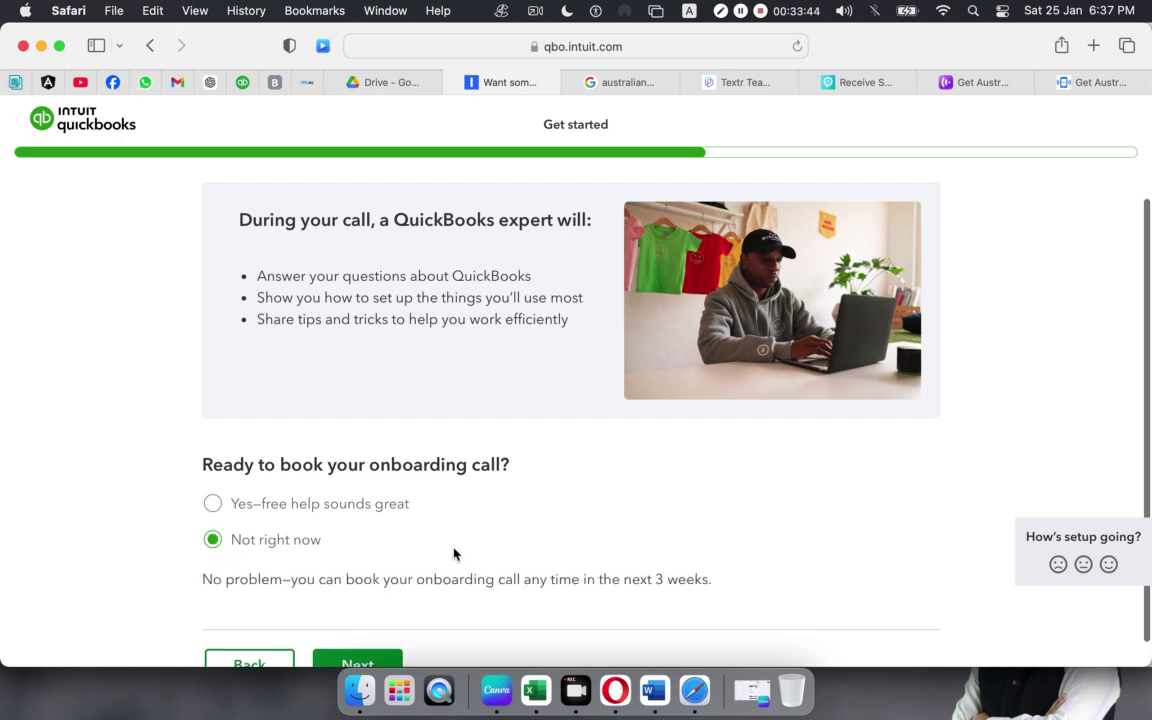
scroll(455, 553, down, 1)
click(354, 641)
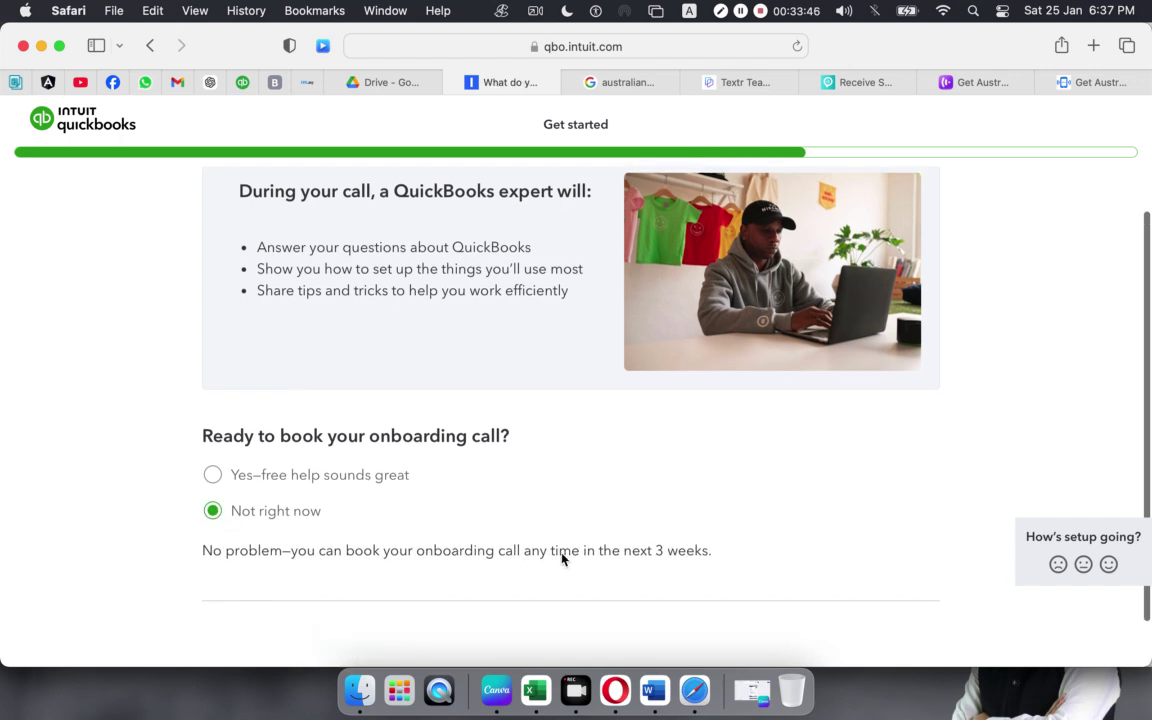
Step: Select all seven setup goals, from Send & track invoices to Manage your inventory, and submit
scroll(555, 550, up, 2)
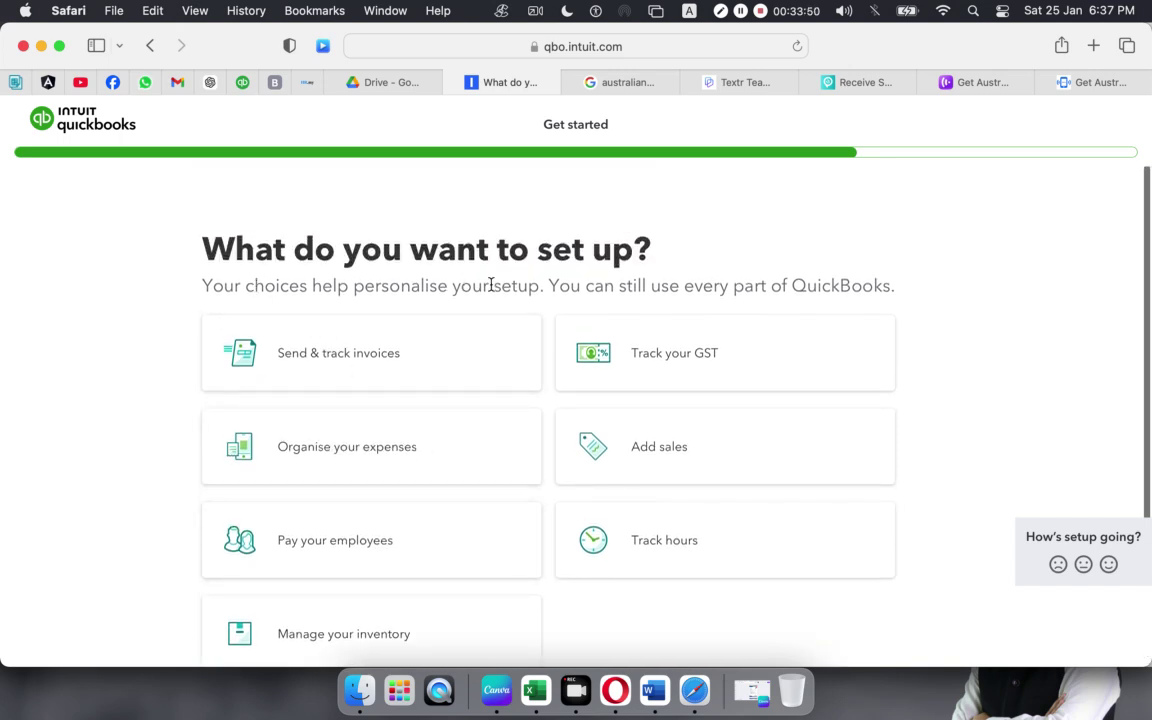
scroll(519, 331, down, 1)
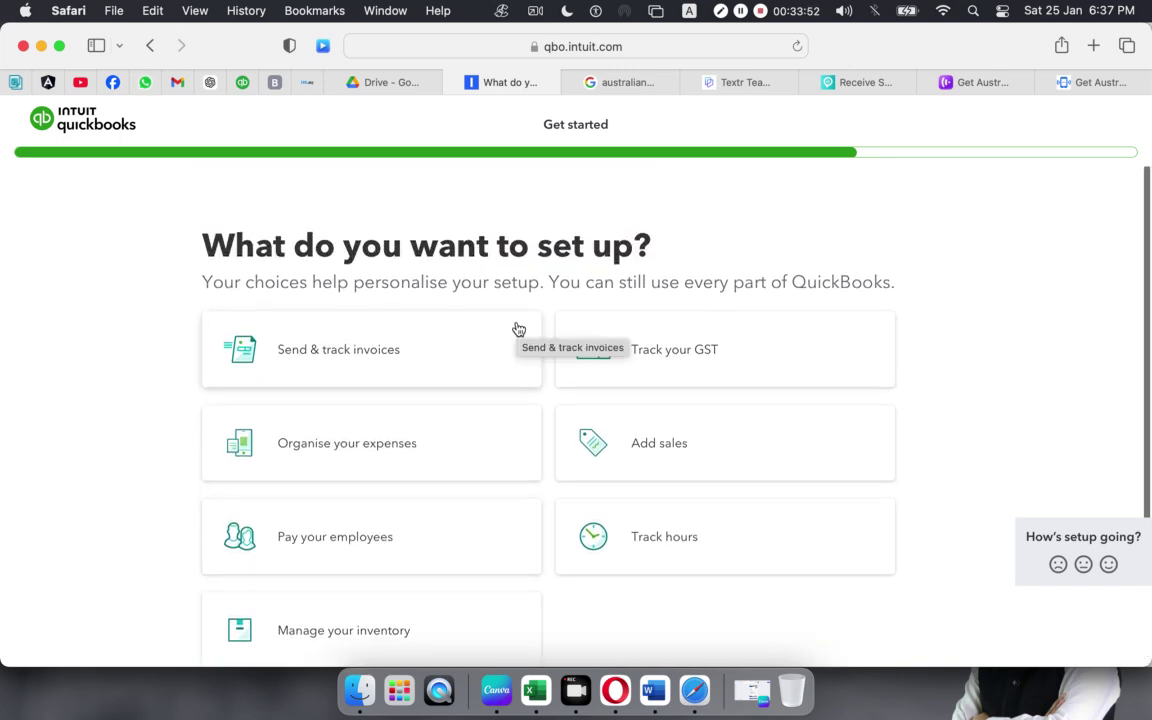
click(417, 362)
click(576, 362)
click(518, 445)
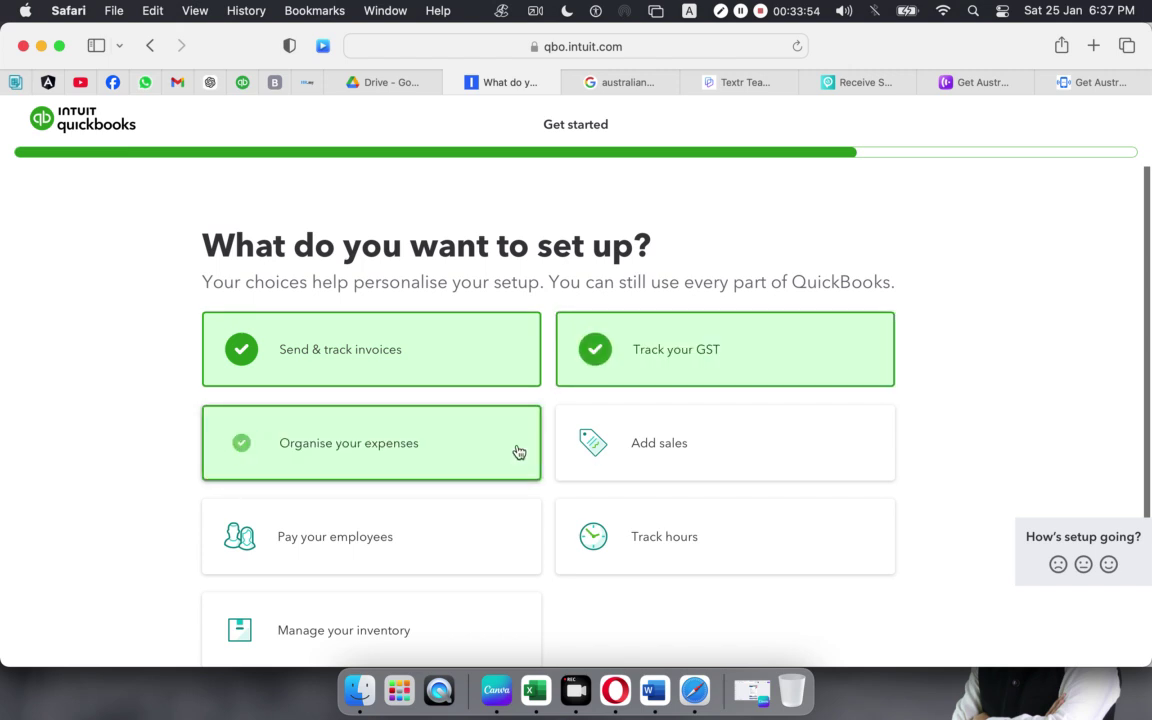
click(560, 455)
click(492, 550)
click(558, 516)
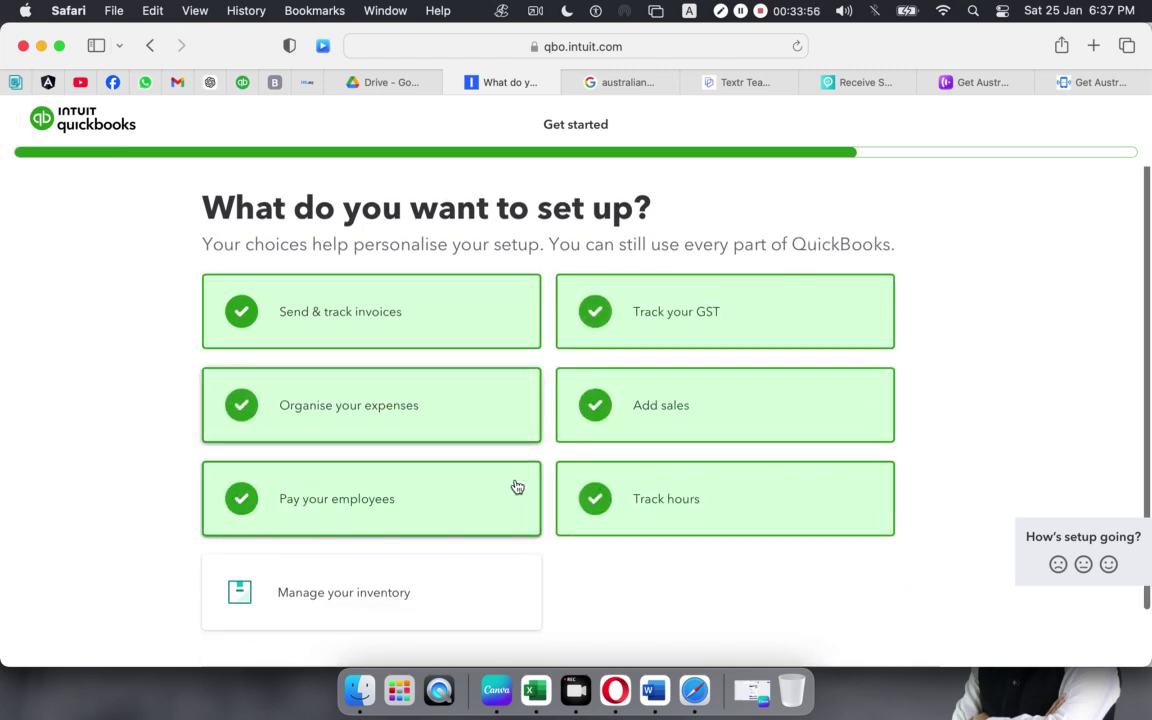
scroll(490, 515, down, 2)
click(476, 532)
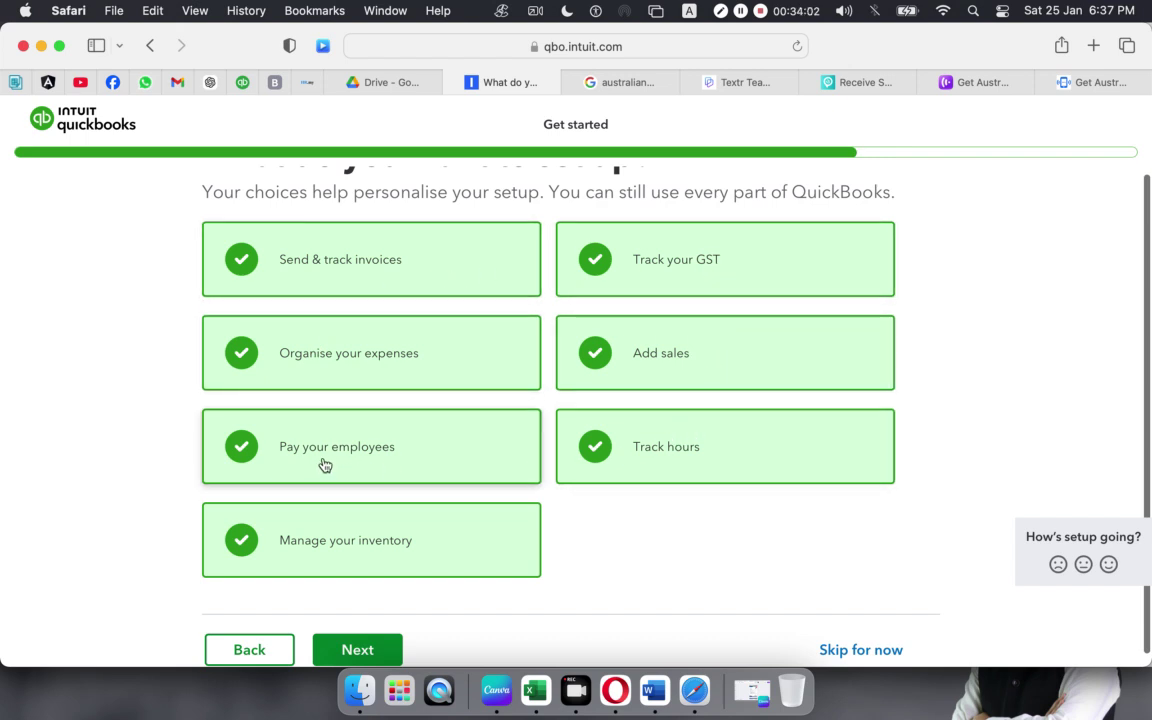
click(357, 648)
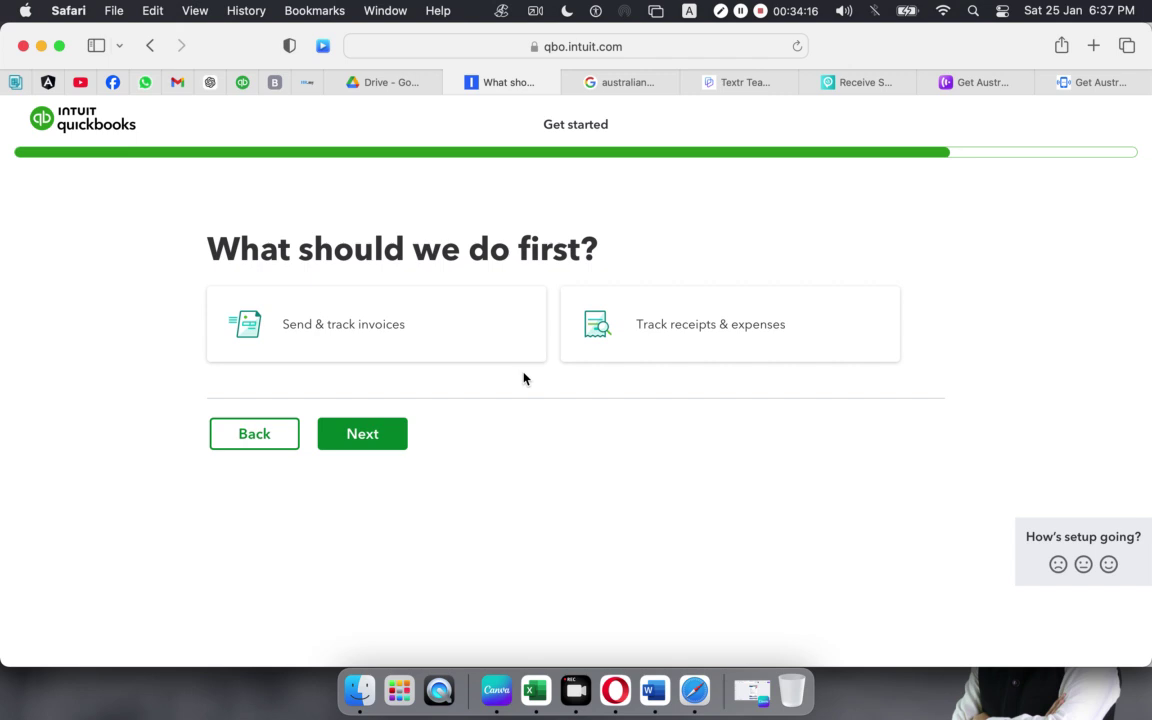
Step: Make Send & track invoices the first task to set up
click(452, 350)
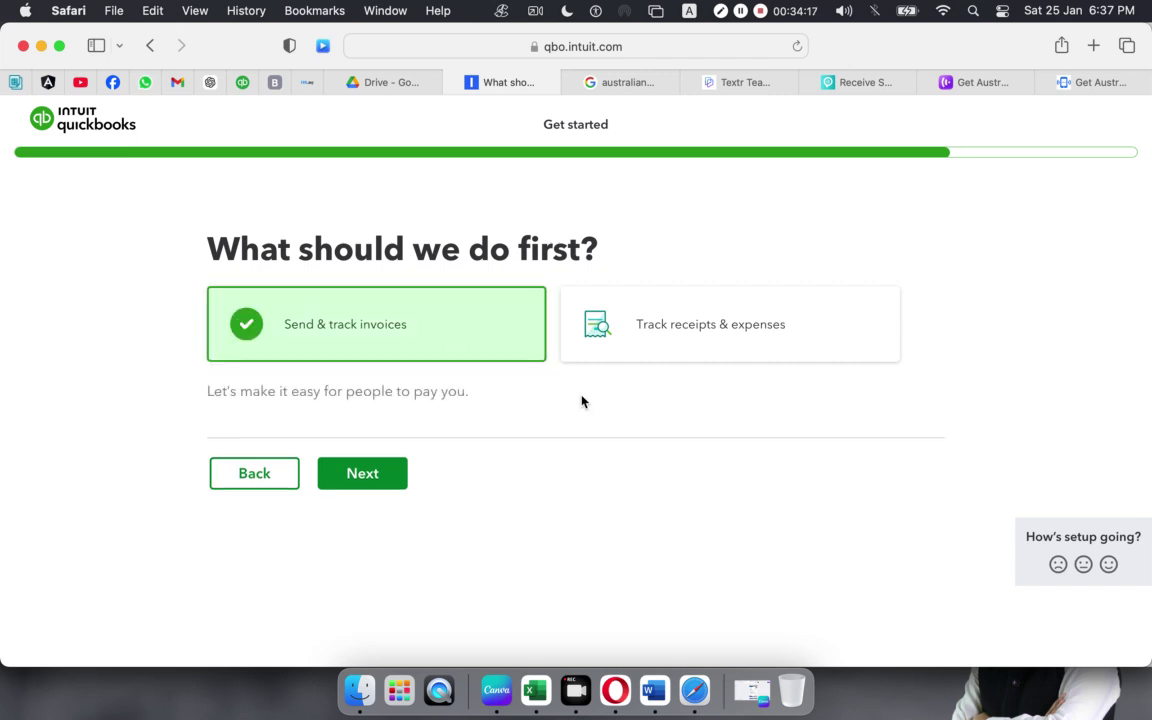
click(665, 340)
click(421, 341)
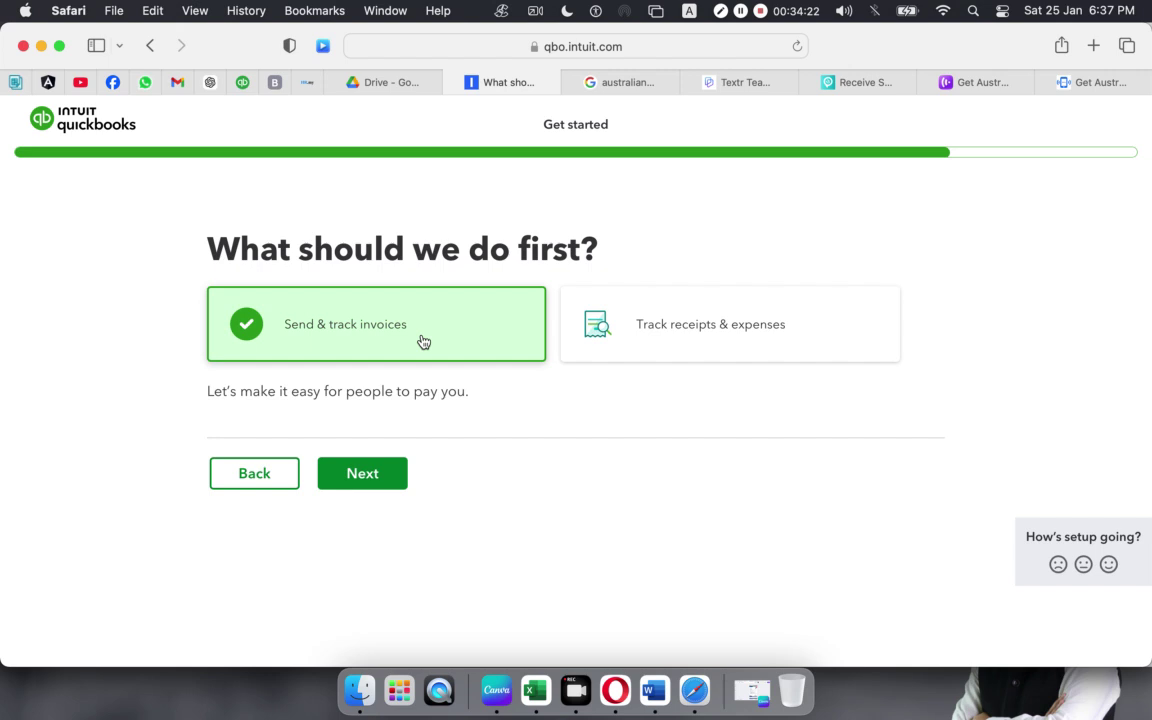
click(362, 472)
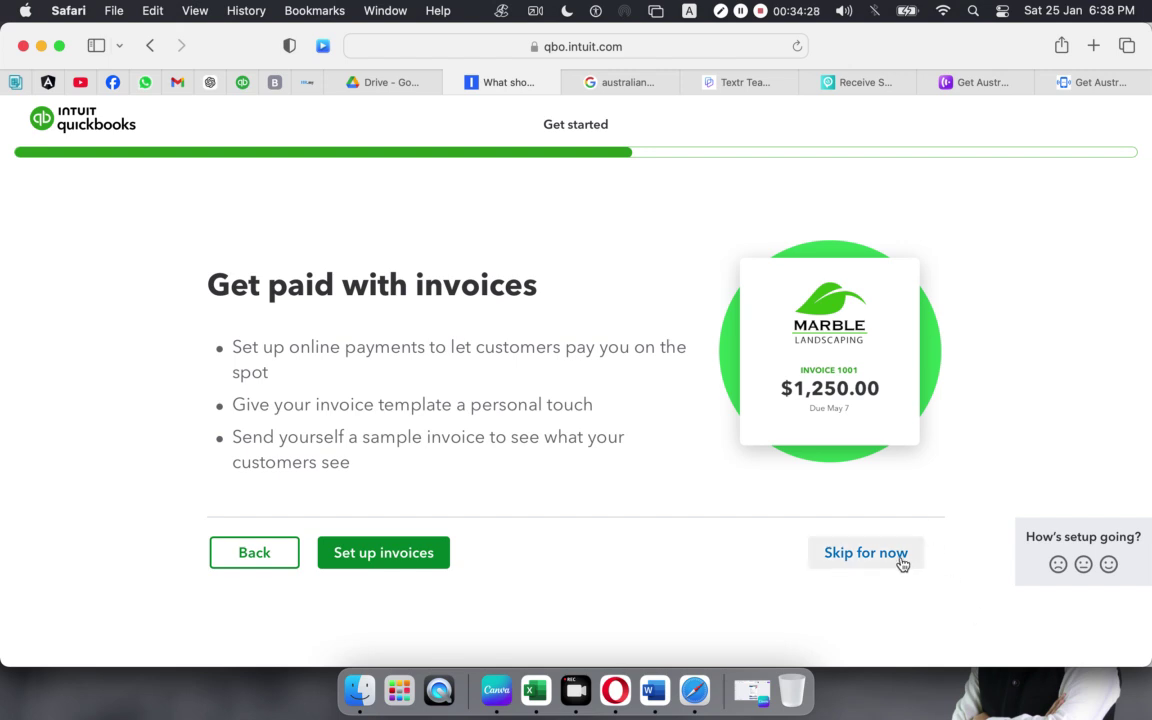
Step: Skip invoice and account setup, pass the intro pages, and choose 'I save paper receipts'
click(870, 556)
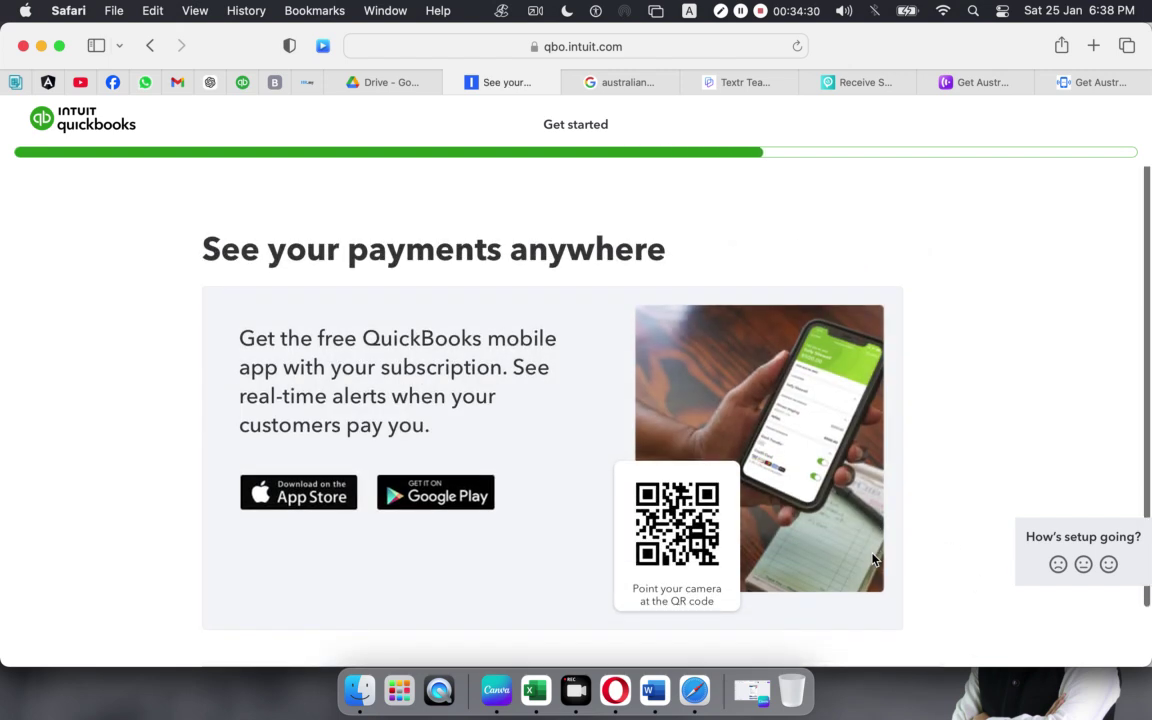
scroll(645, 457, down, 2)
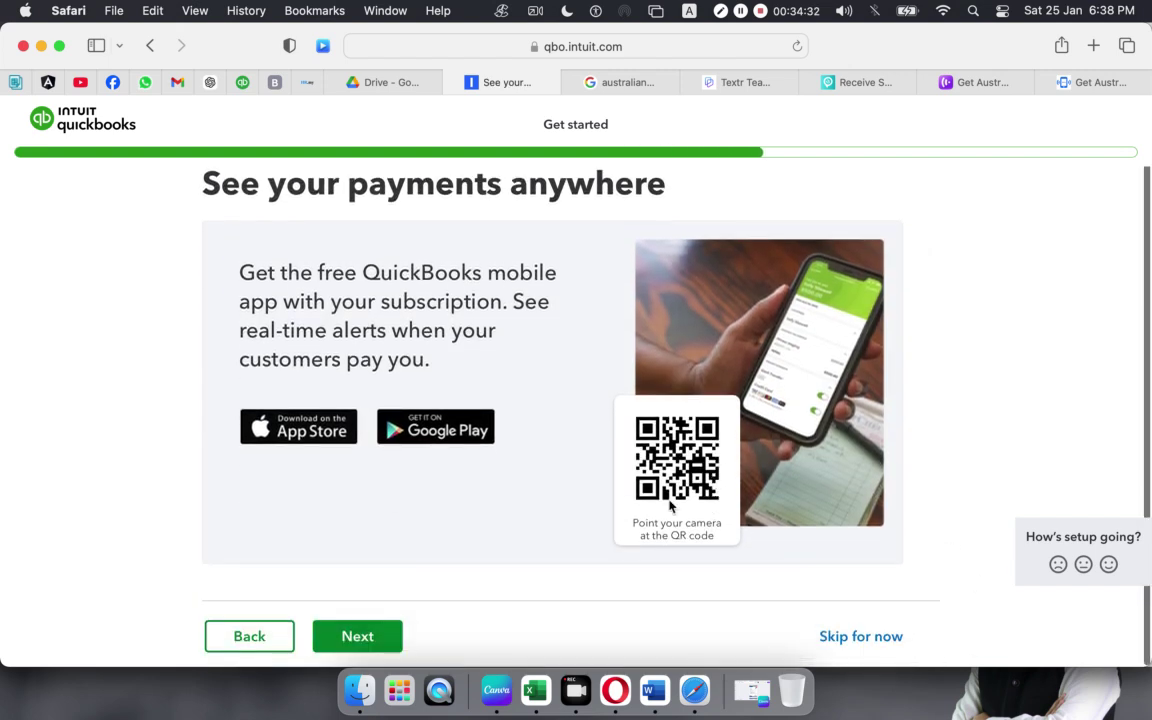
click(350, 636)
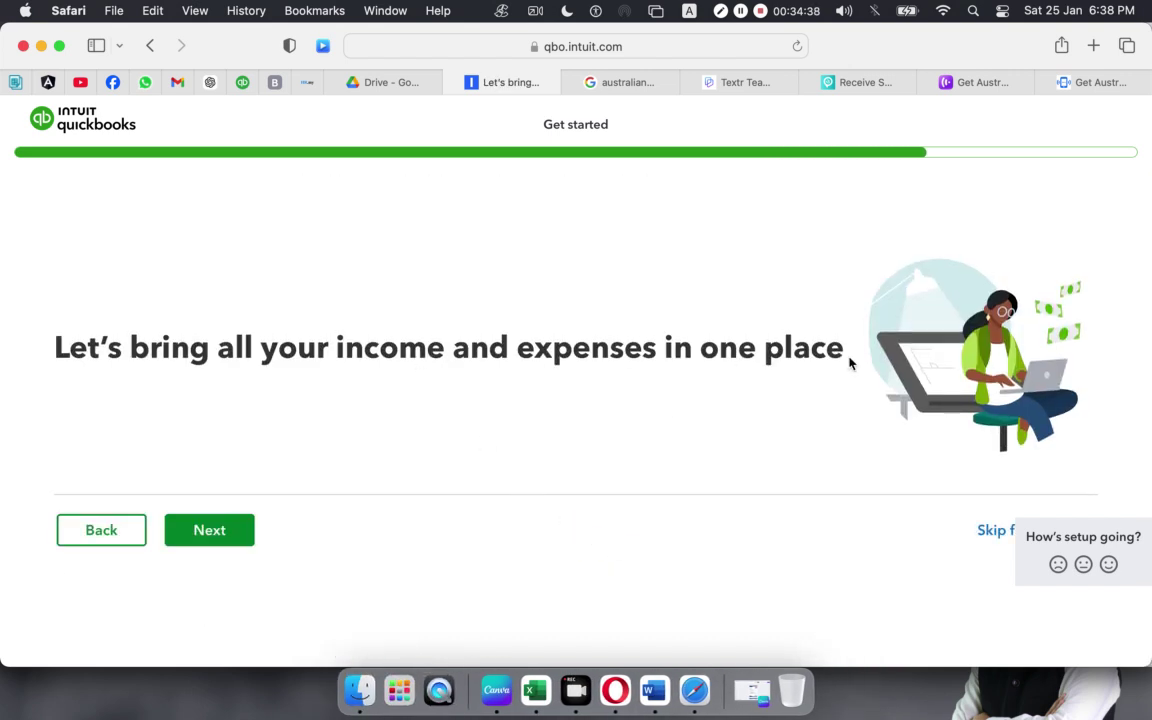
click(222, 537)
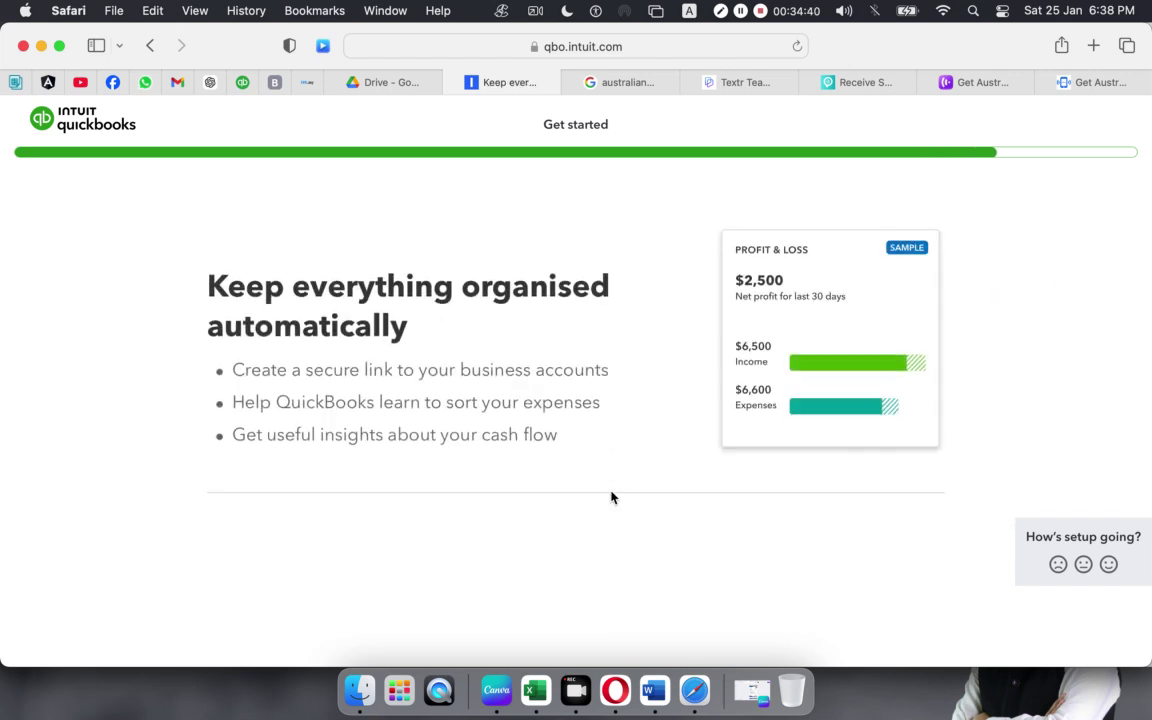
click(887, 531)
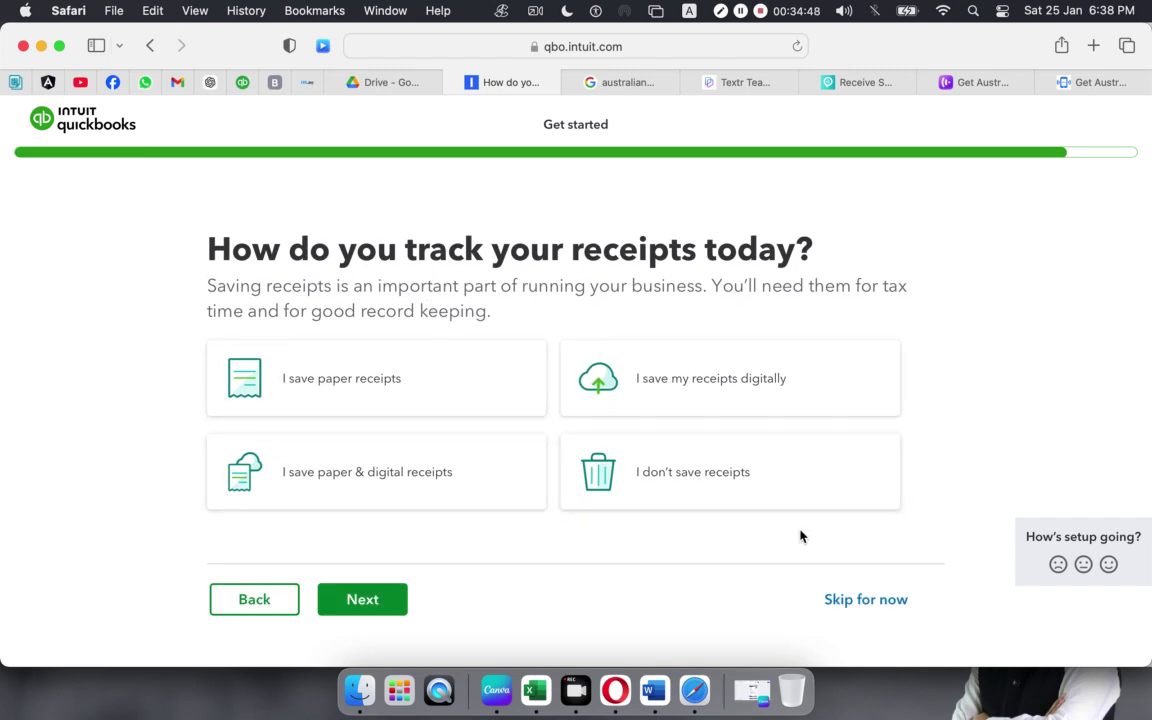
click(429, 374)
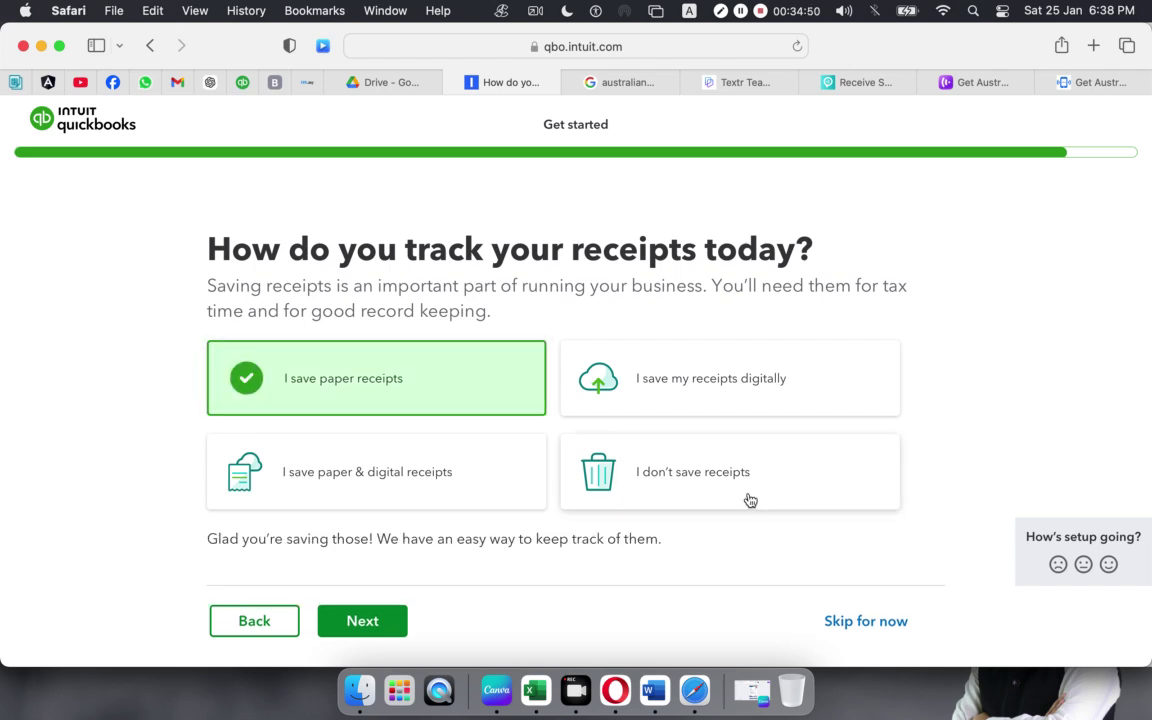
click(338, 620)
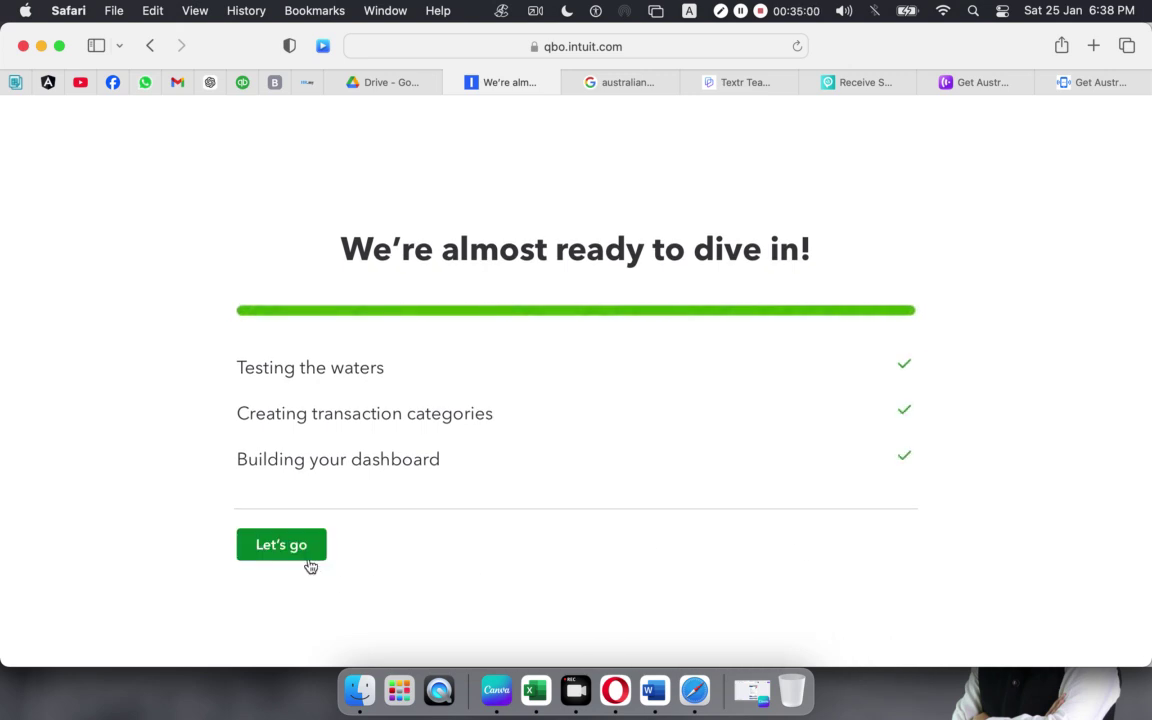
Step: Finish setup, look over the Delta Healthcare Home dashboard, and take a full-screen screenshot
click(293, 550)
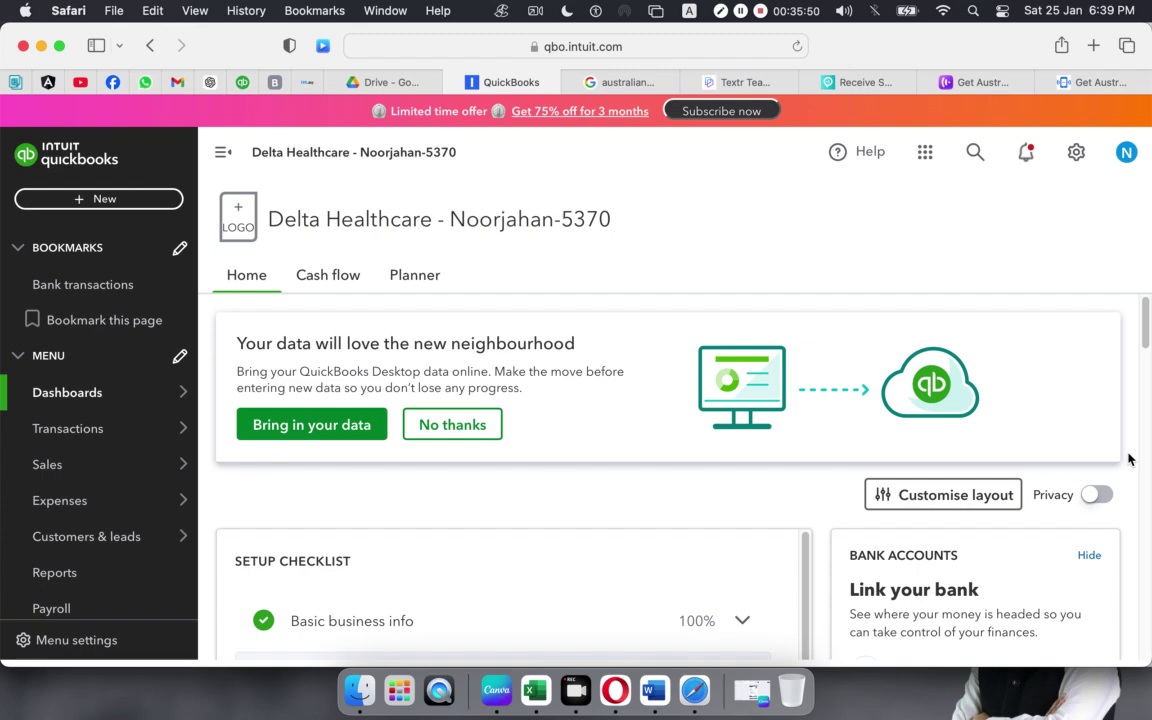
scroll(766, 378, down, 5)
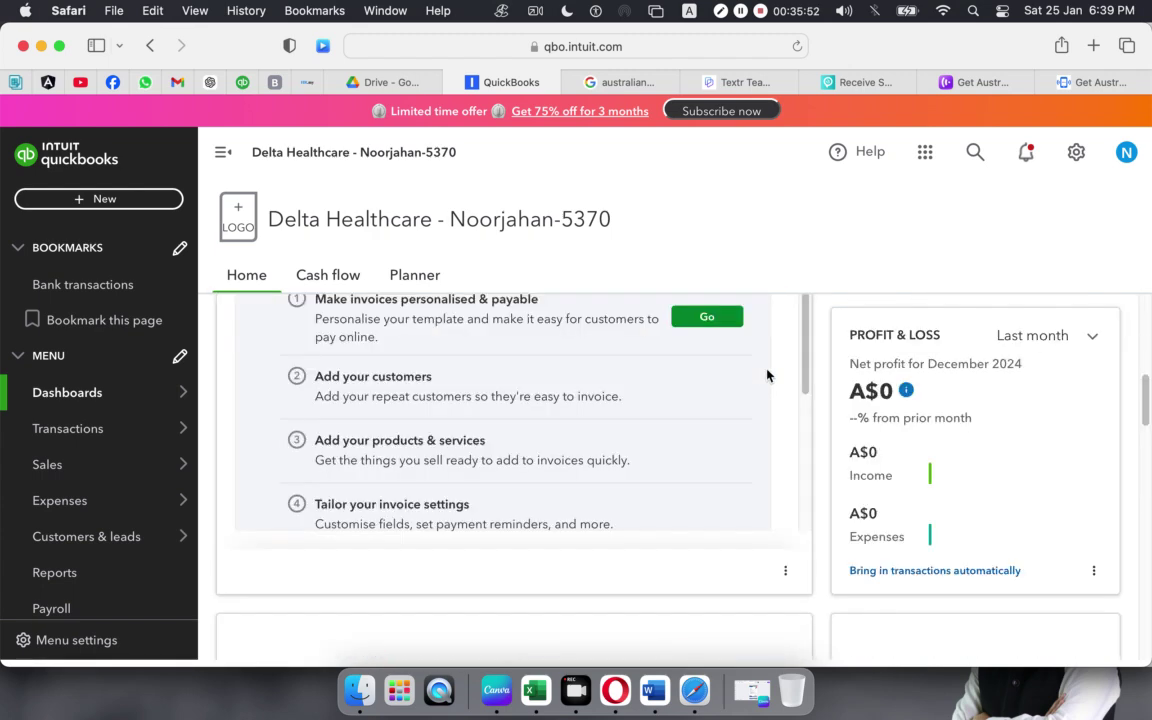
scroll(767, 375, up, 5)
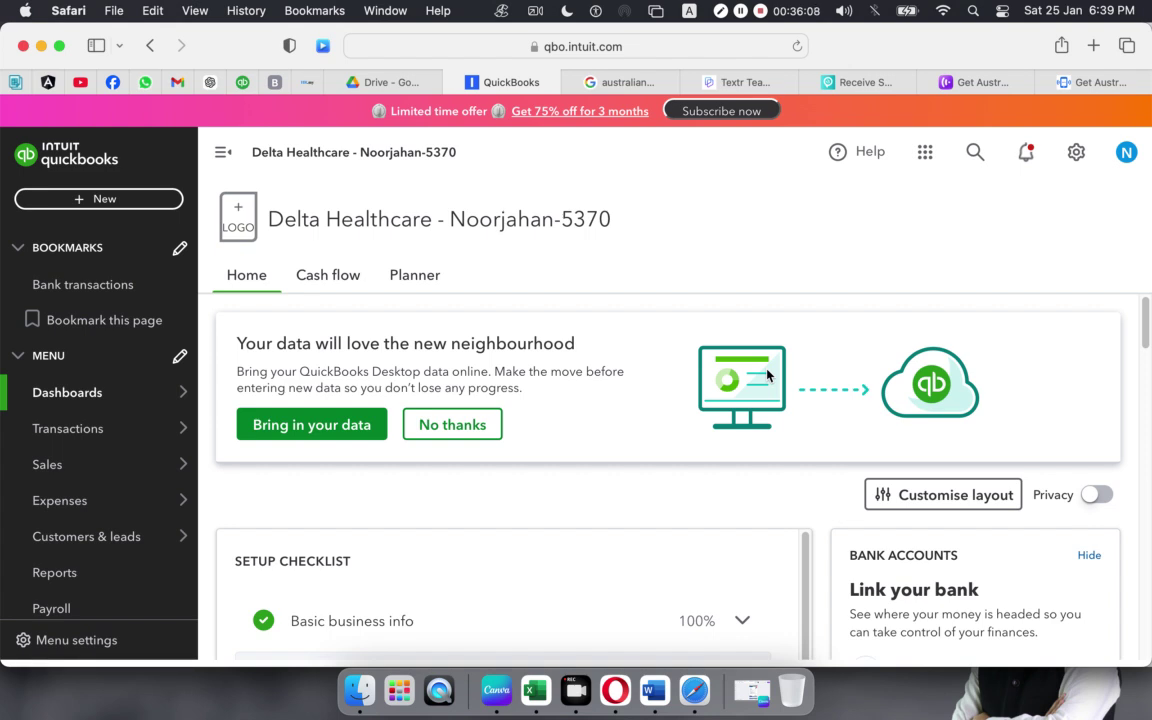
key(super+shift+3)
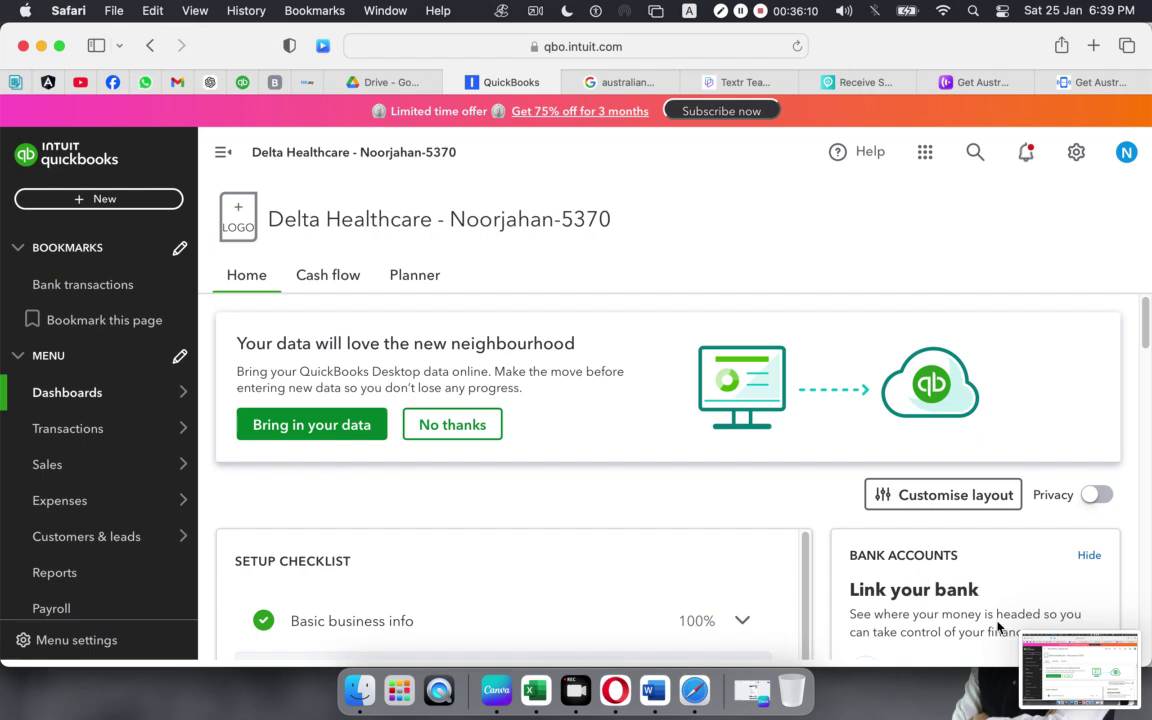
Step: Open the new screenshot in Markup and close it without adding annotations
click(1030, 650)
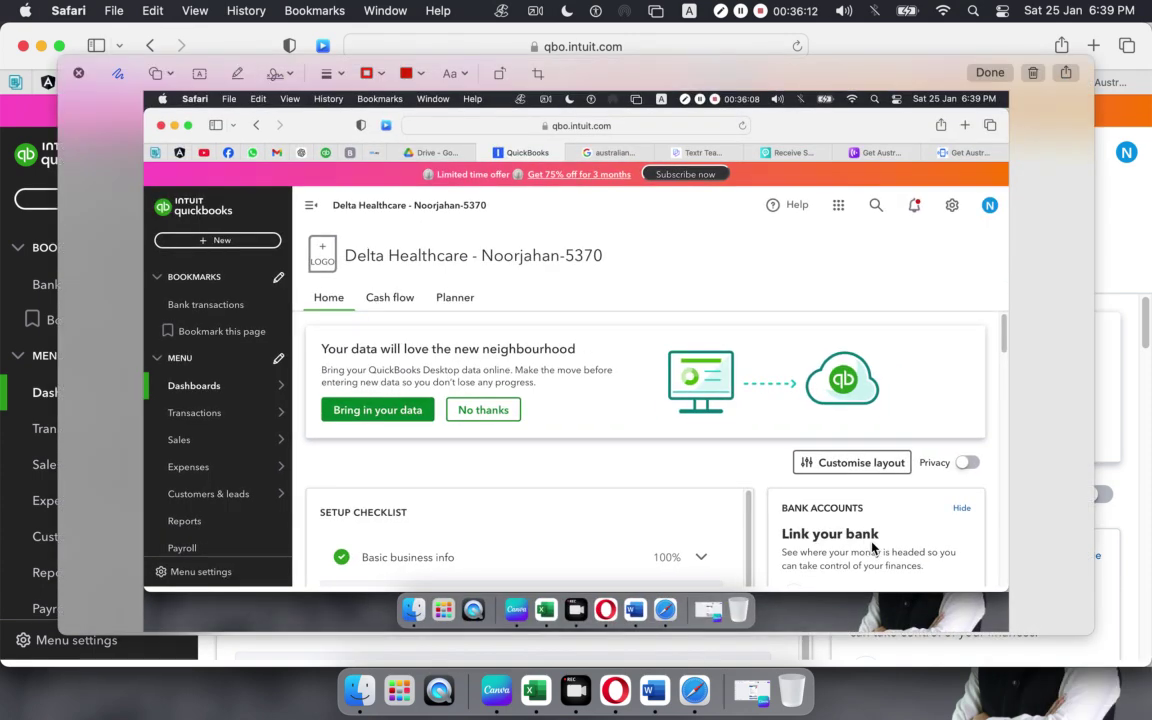
click(76, 73)
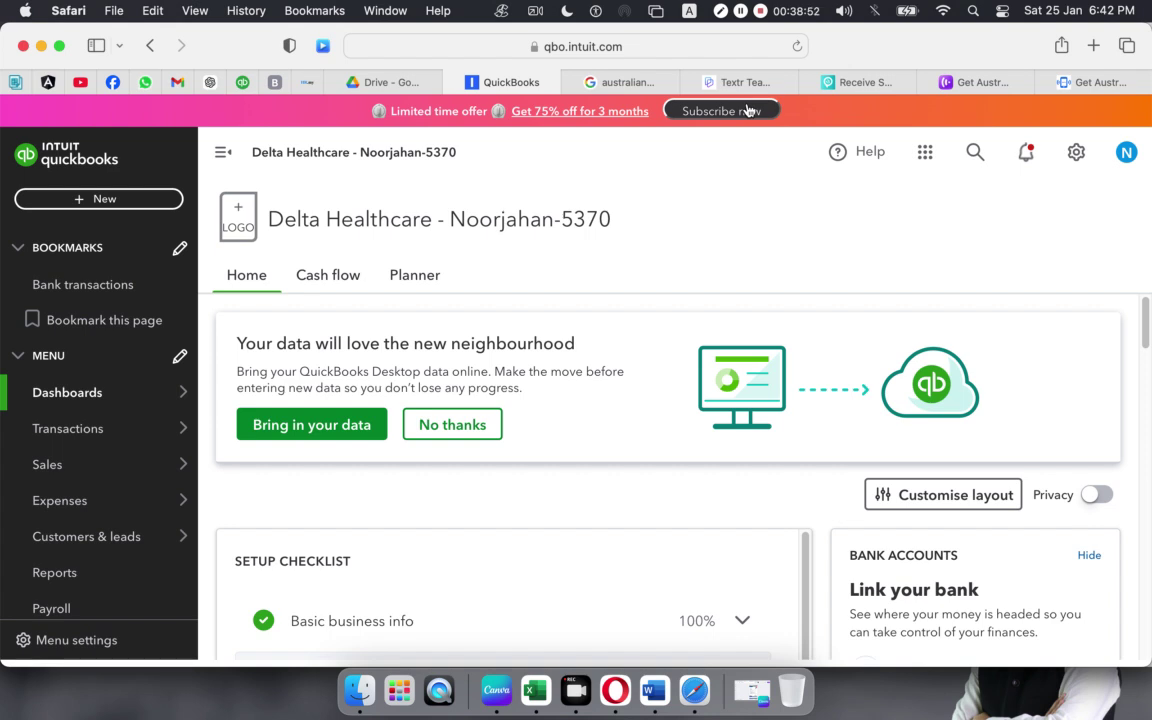
Step: Switch from the Word document to Safari and browse the Facebook Messenger chat
click(653, 690)
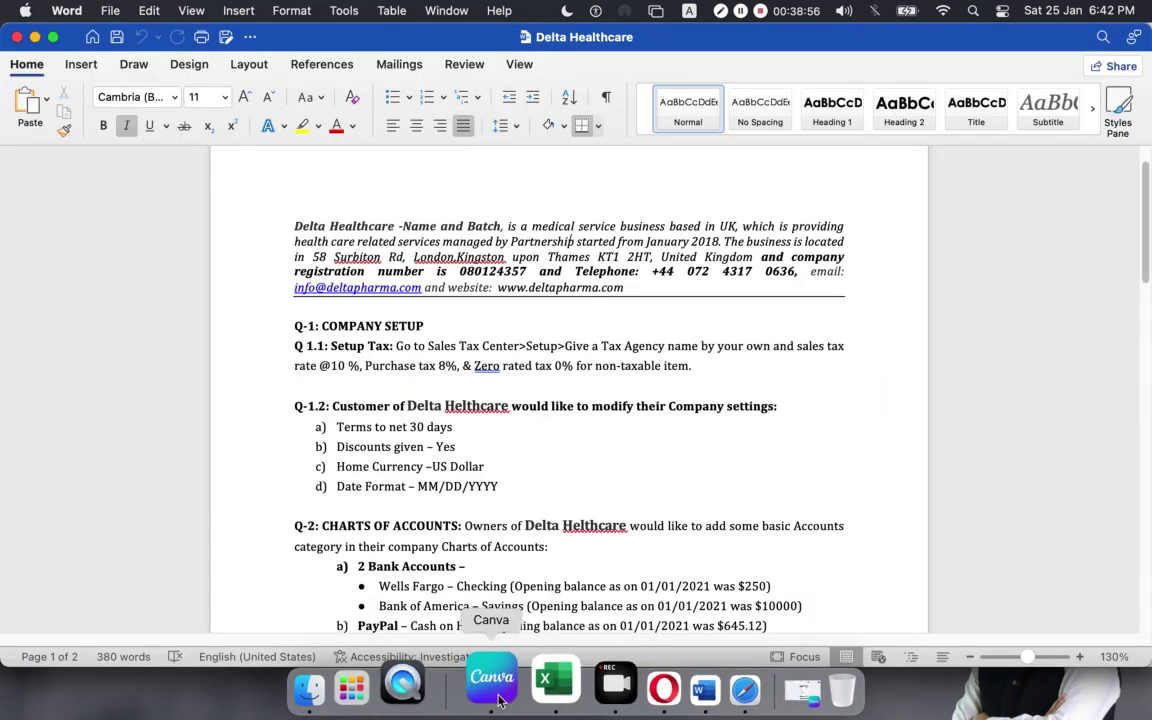
click(700, 682)
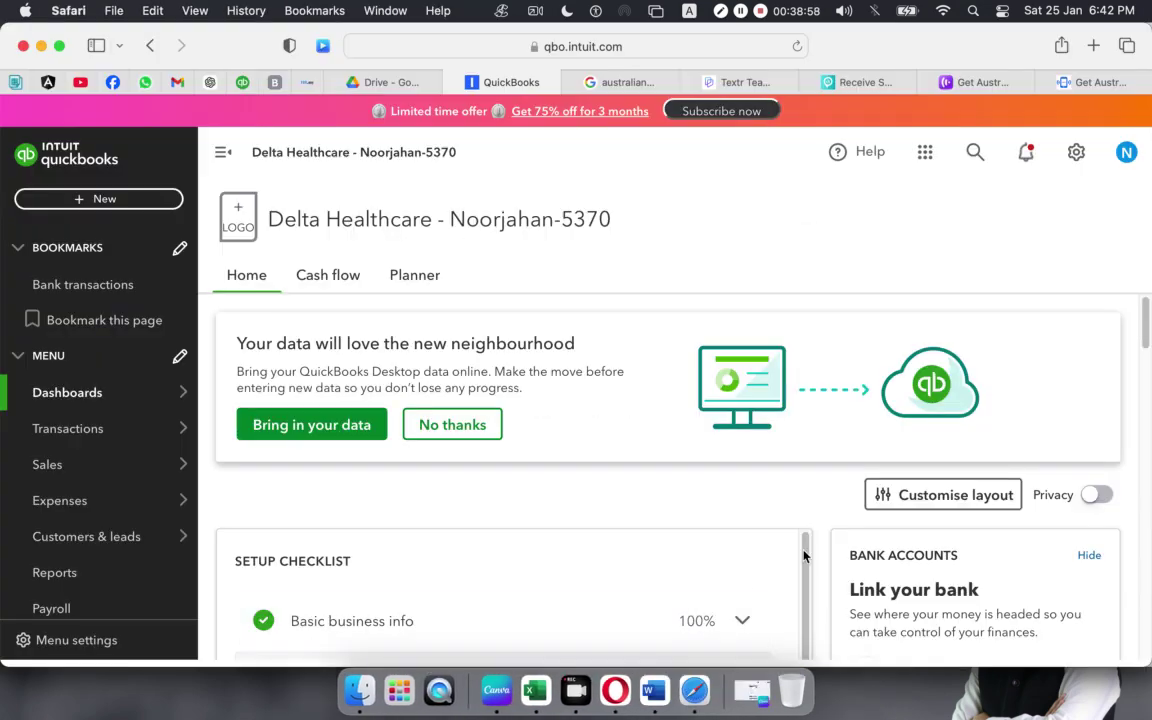
click(110, 82)
scroll(908, 420, up, 5)
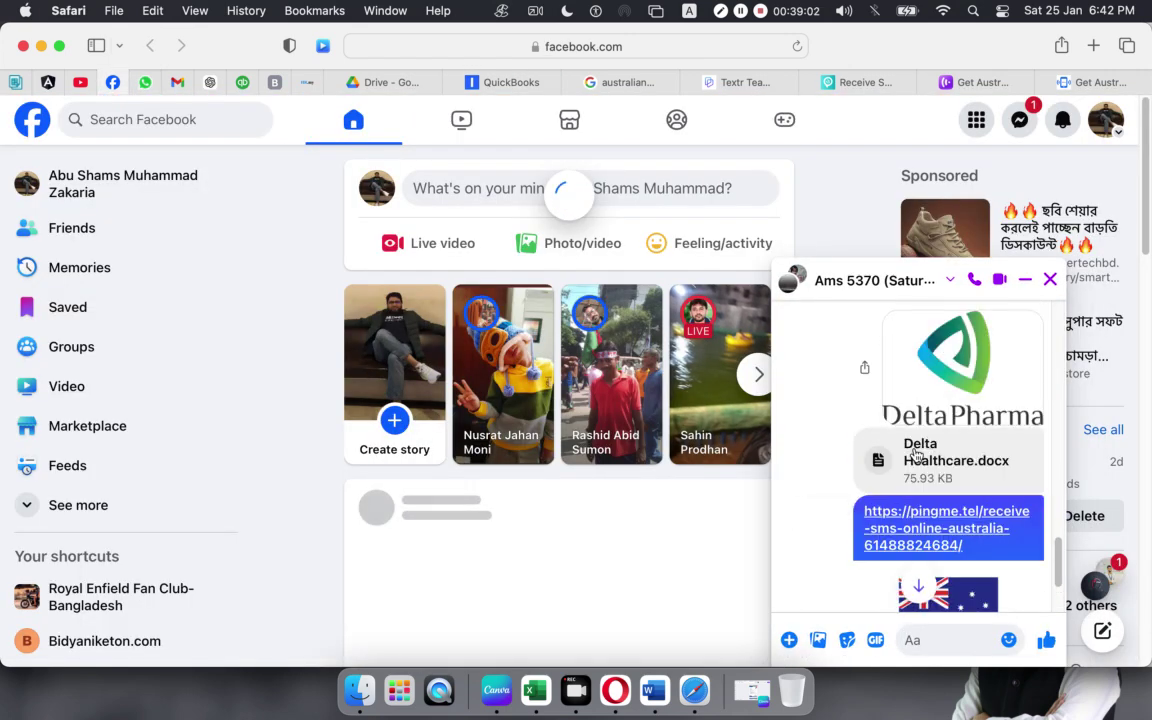
scroll(915, 455, up, 8)
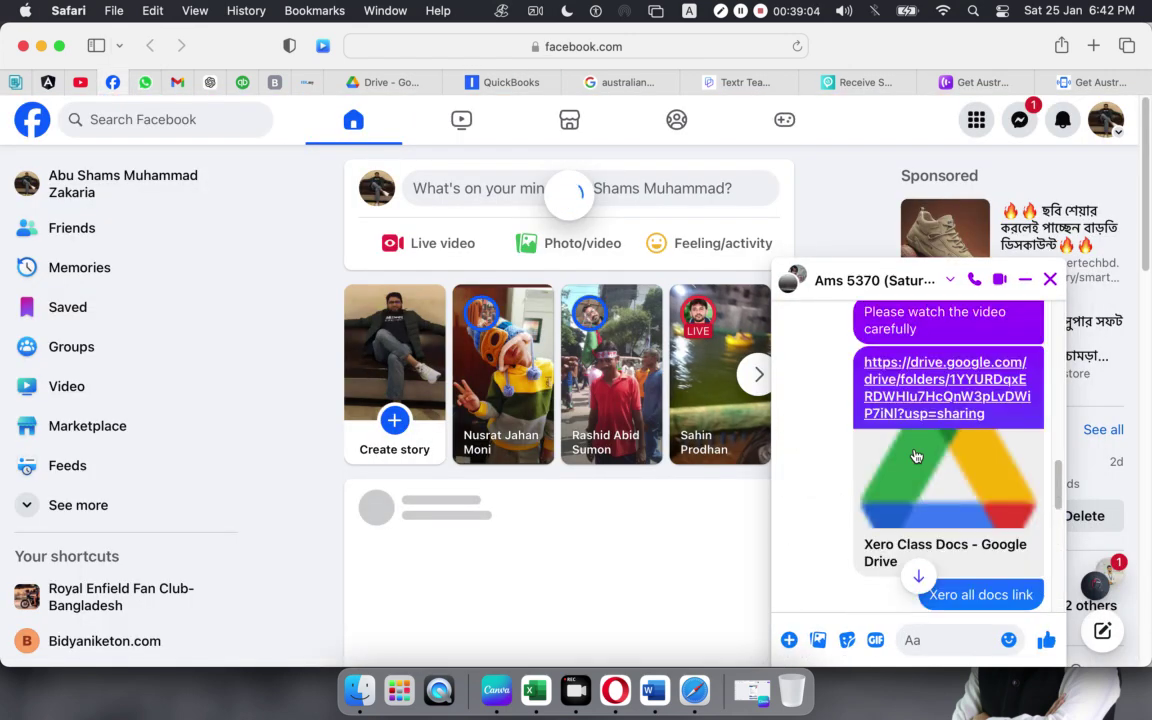
scroll(915, 455, up, 3)
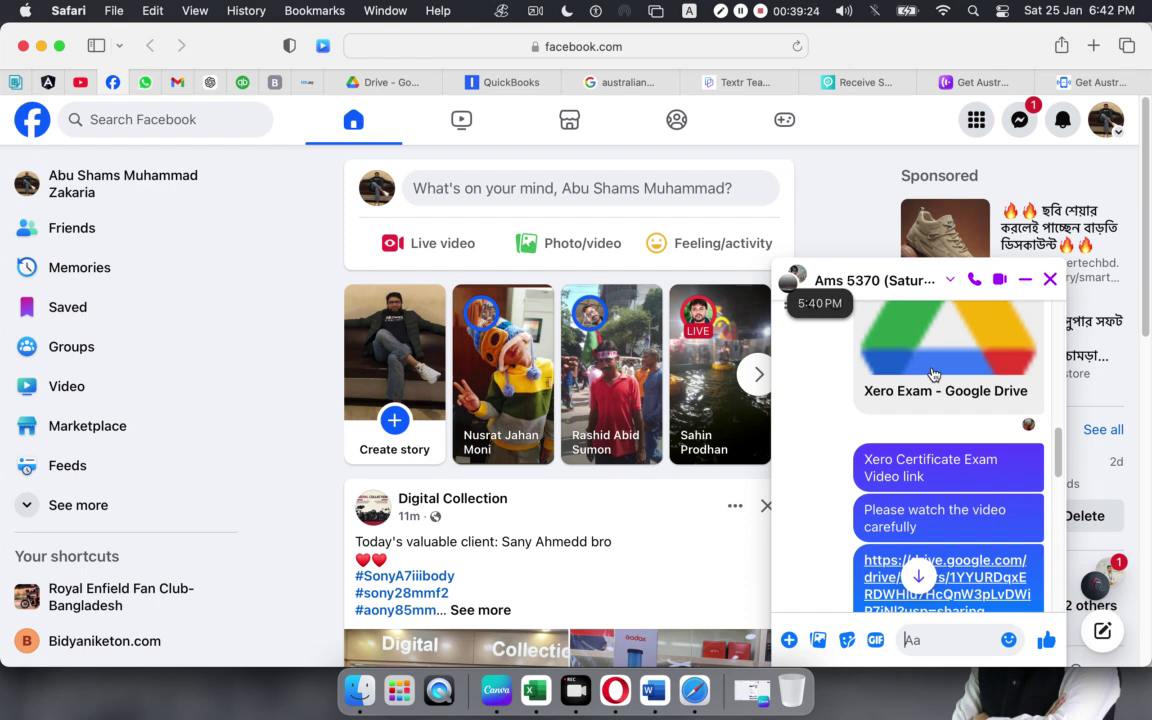
scroll(930, 380, down, 3)
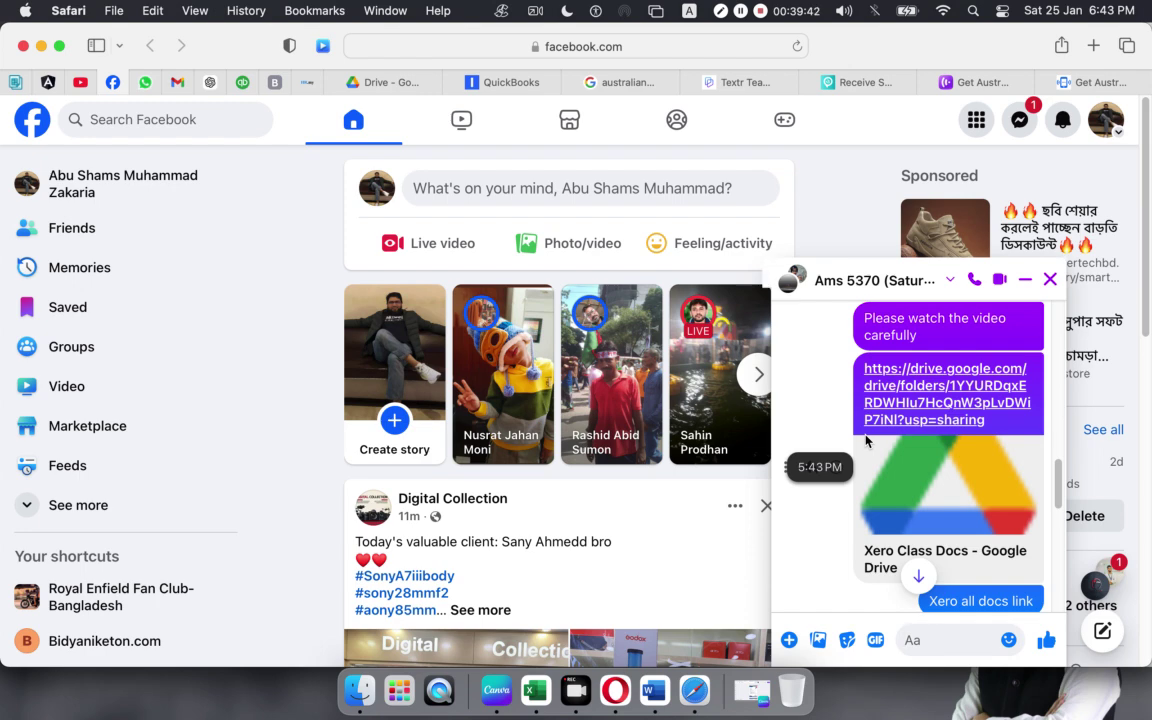
scroll(866, 441, down, 5)
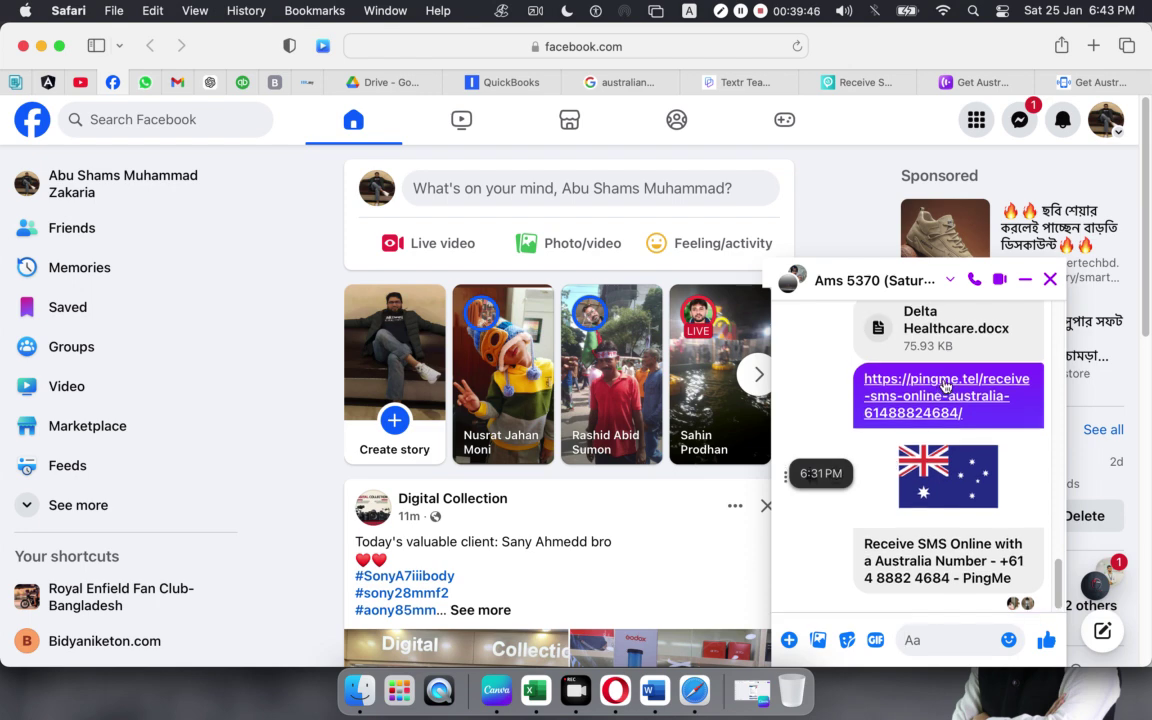
scroll(905, 410, up, 3)
scroll(909, 400, down, 5)
scroll(912, 430, up, 2)
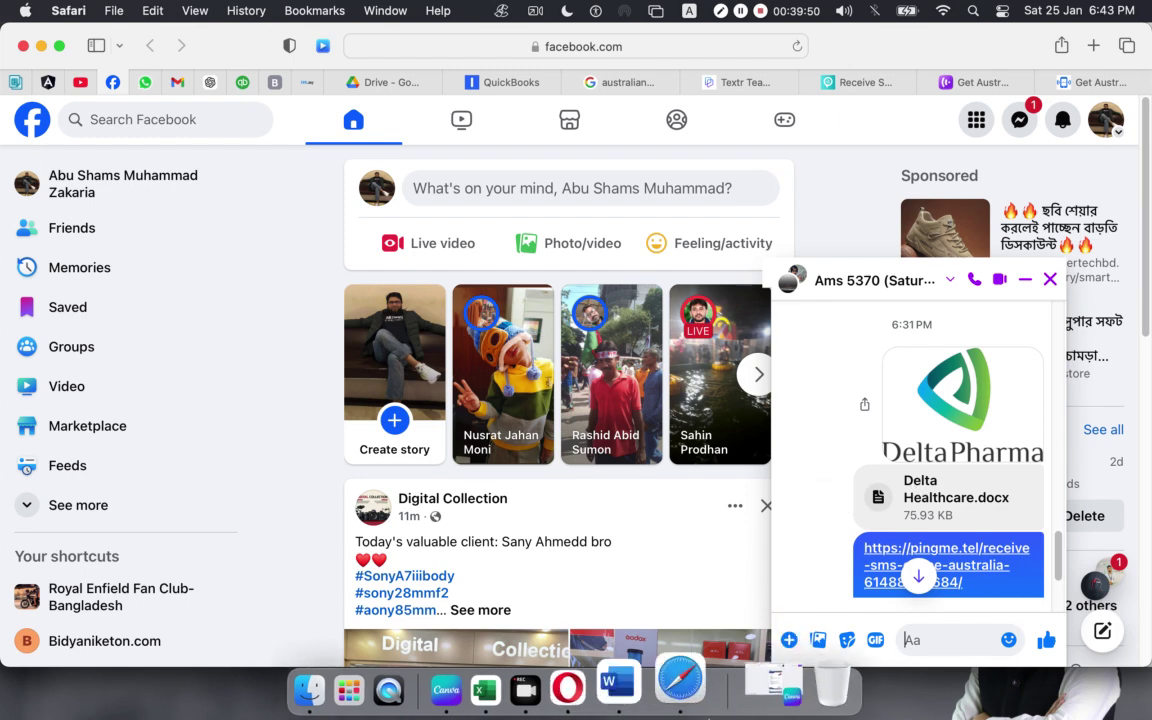
Step: Minimise the Delta Healthcare Word document and scroll to the shared PingMe Australia link
click(658, 682)
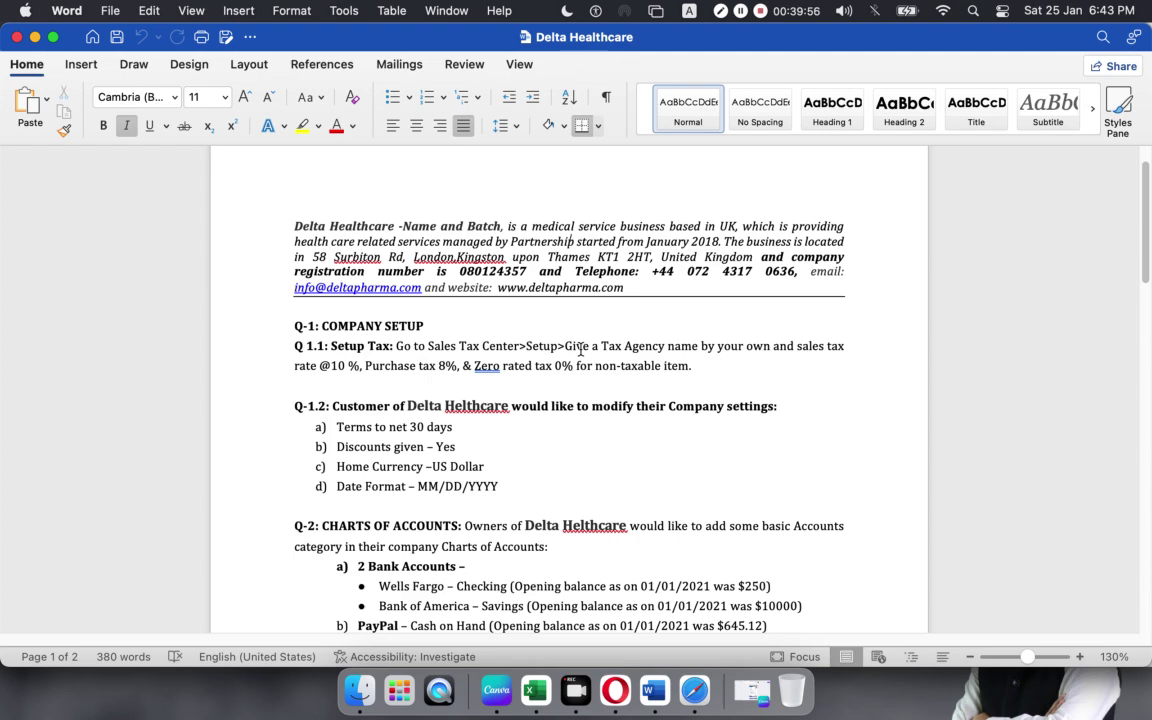
click(35, 36)
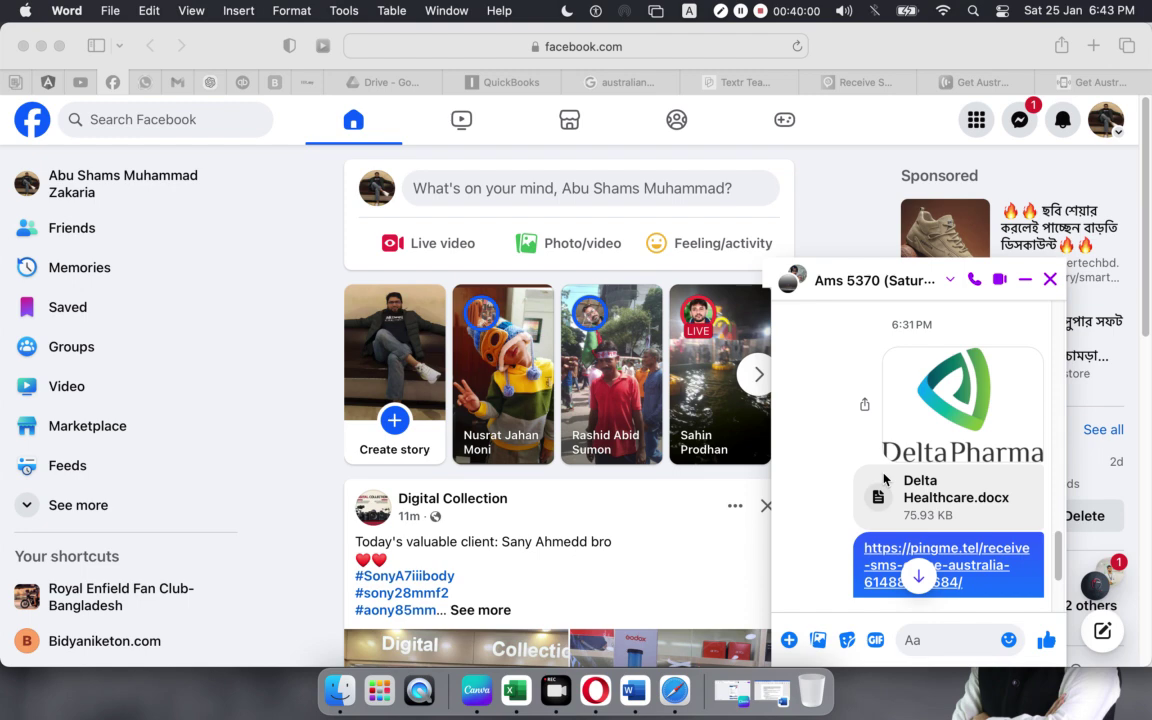
scroll(884, 479, down, 4)
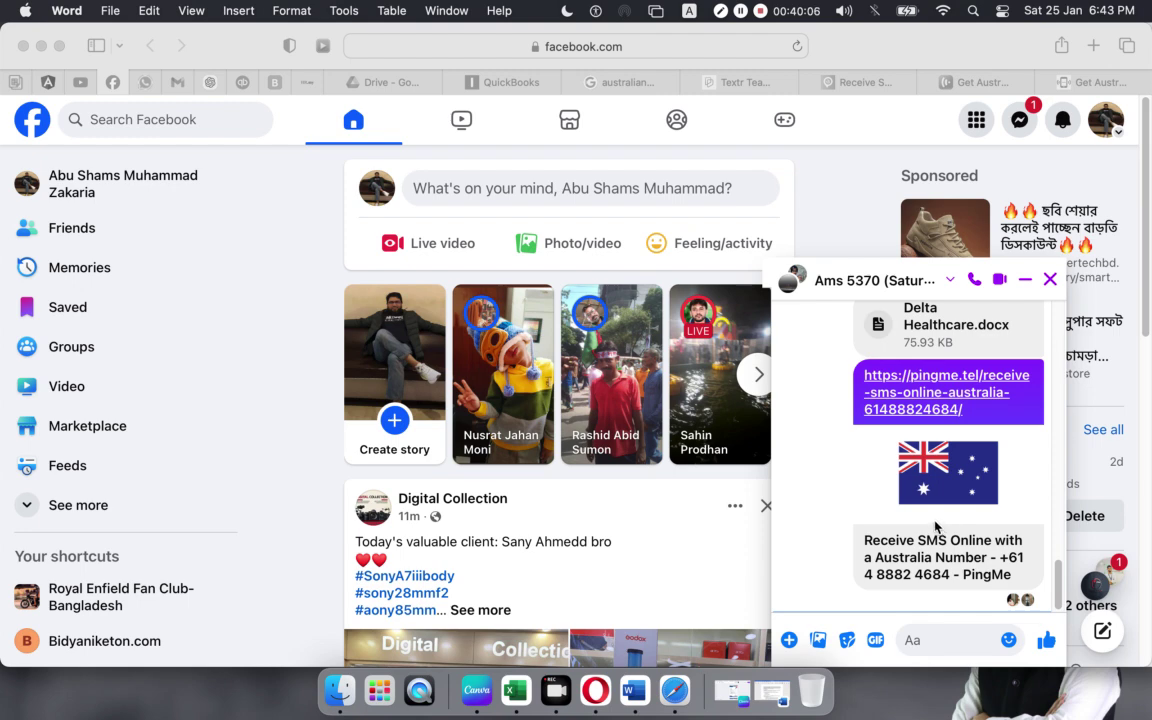
Step: Reload PingMe's Australia receive-SMS page, then choose Receive SMS Online from the Tools menu
click(850, 82)
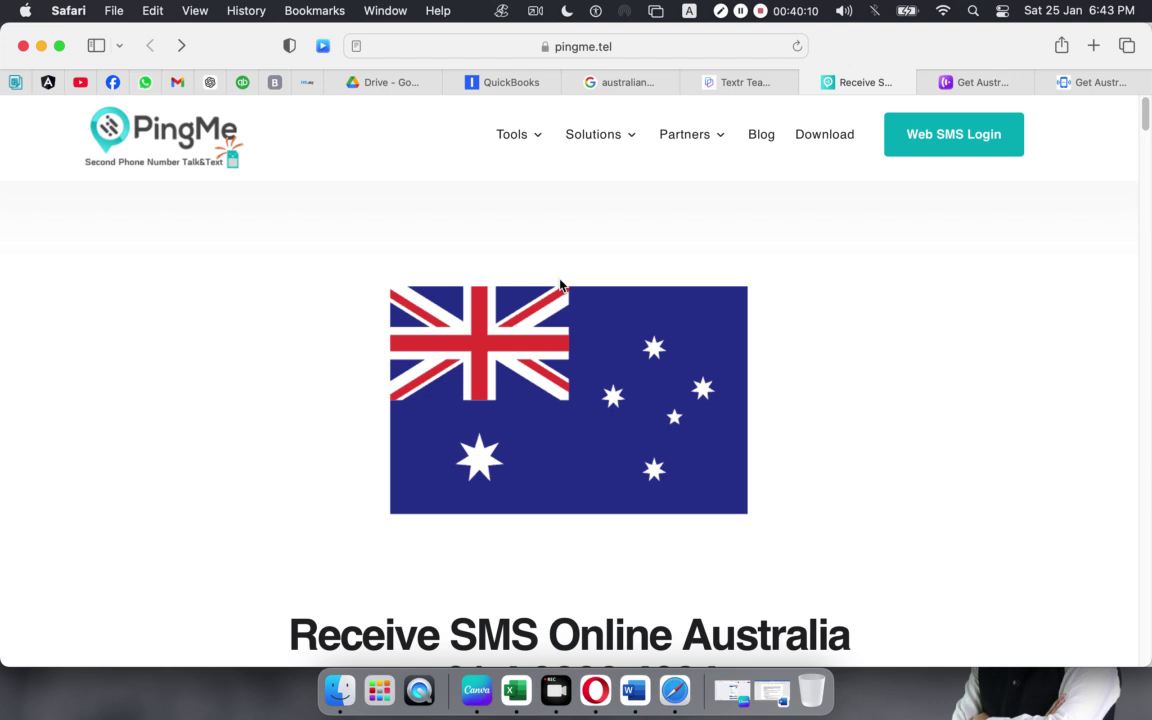
click(797, 47)
mouse_move(541, 145)
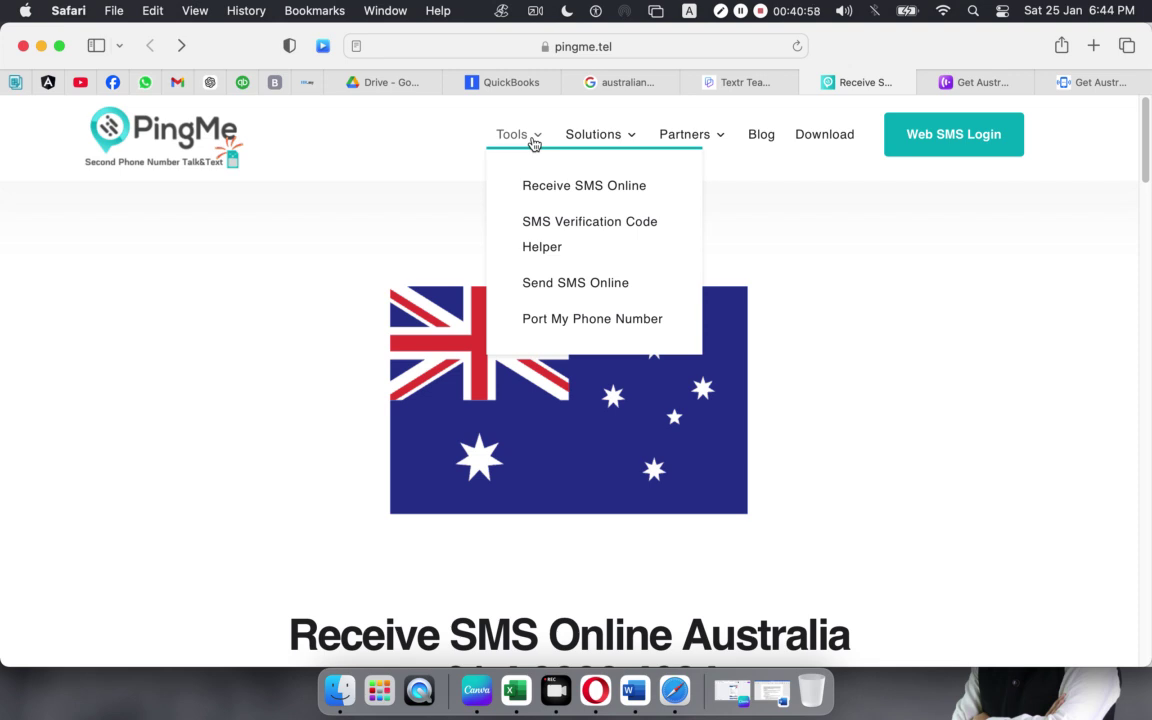
click(540, 190)
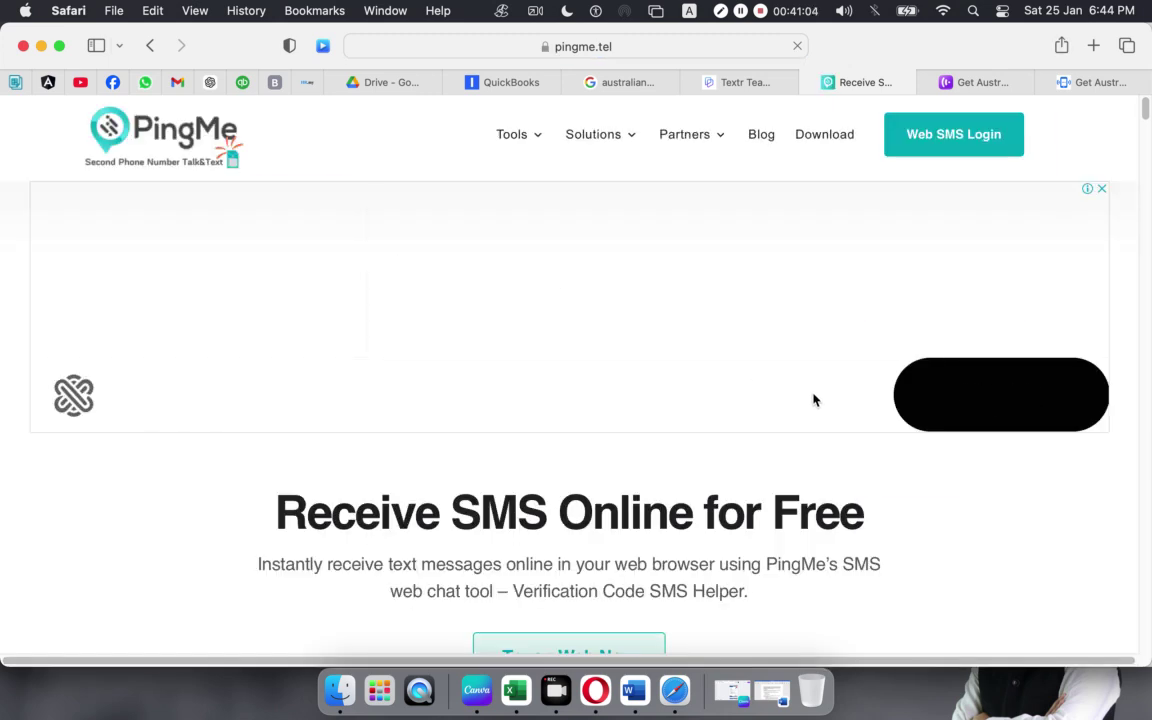
Step: Scroll to the Fill the Form section, preset to Amazon and United States (+1)
scroll(800, 399, down, 1)
scroll(800, 399, down, 4)
scroll(800, 399, up, 5)
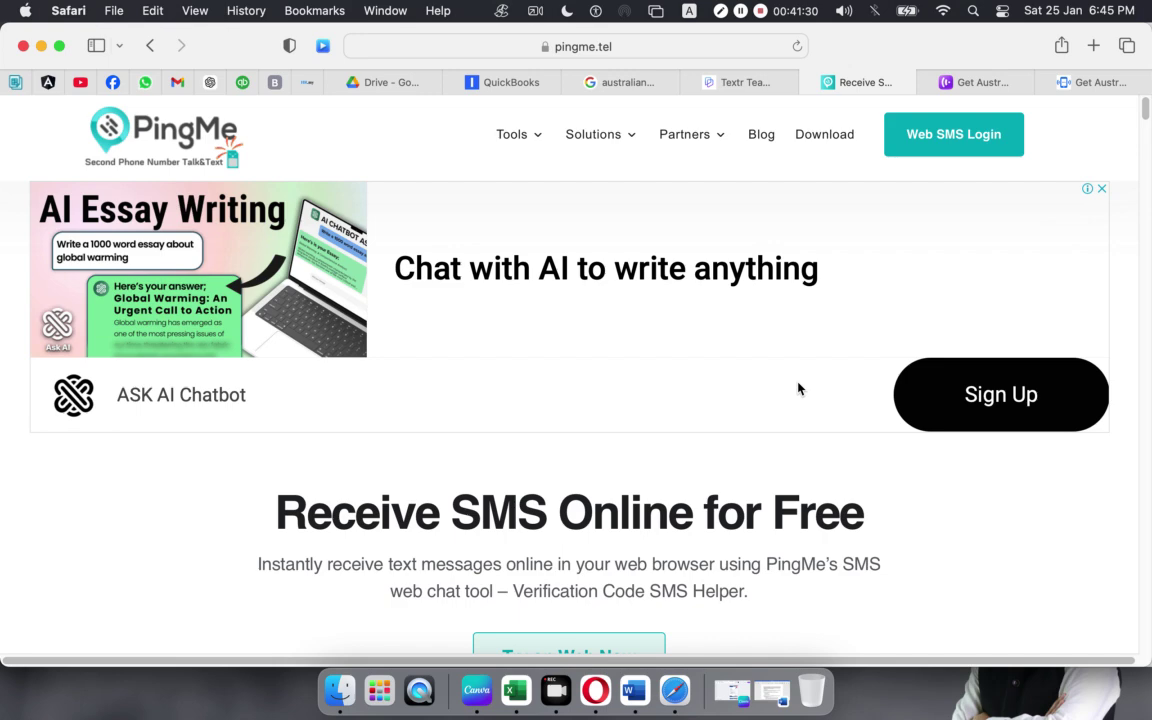
scroll(810, 332, down, 5)
scroll(801, 328, down, 5)
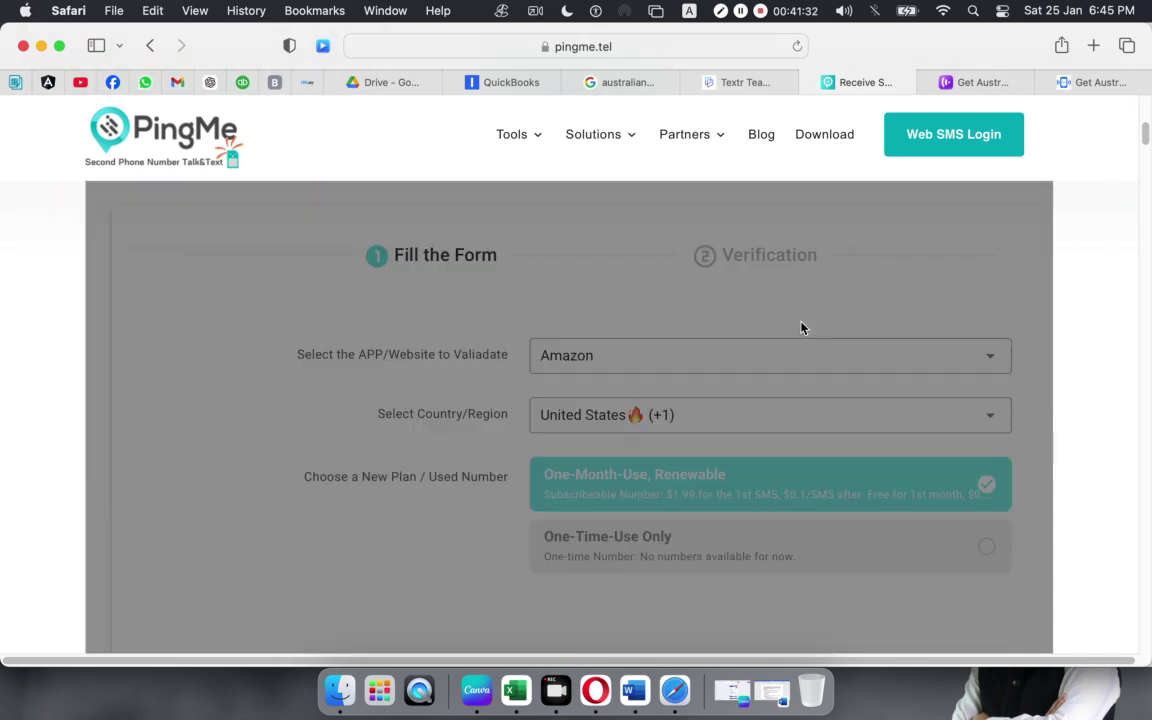